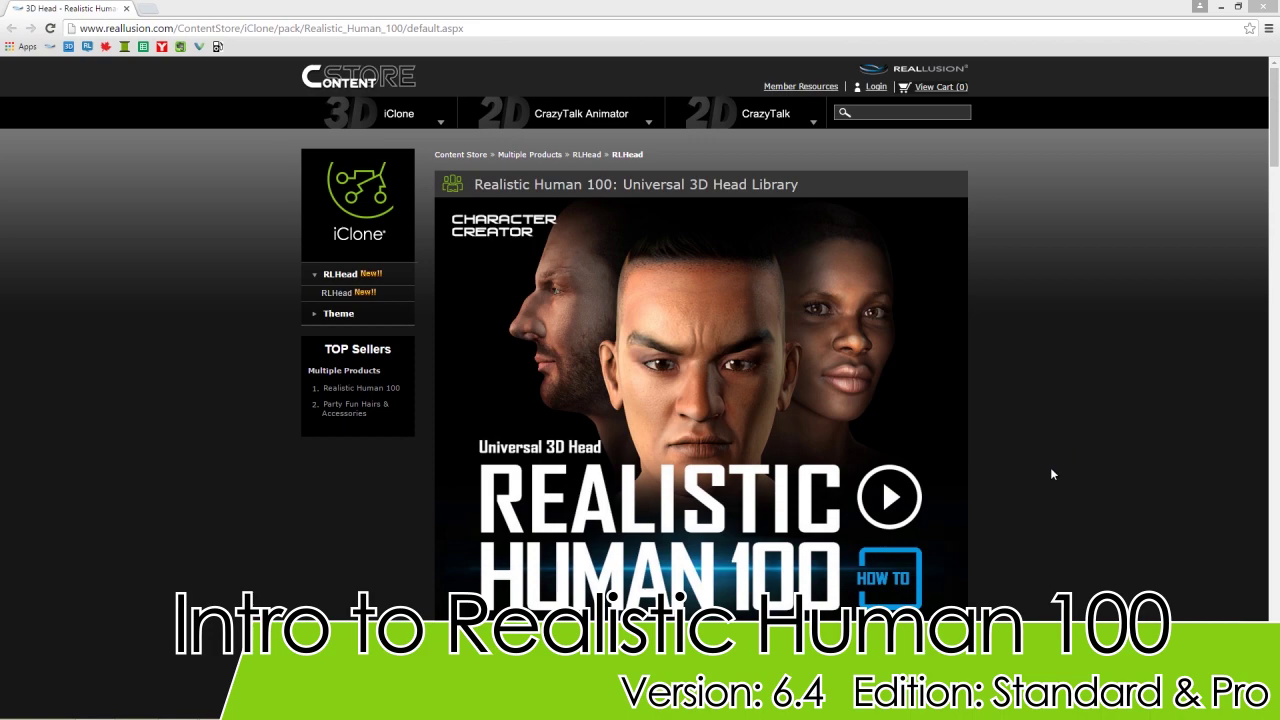
Open the gallery of 38 young heads from the Realistic Human 100 page and browse the enlarged male head previews
scroll(1098, 390, down, 2)
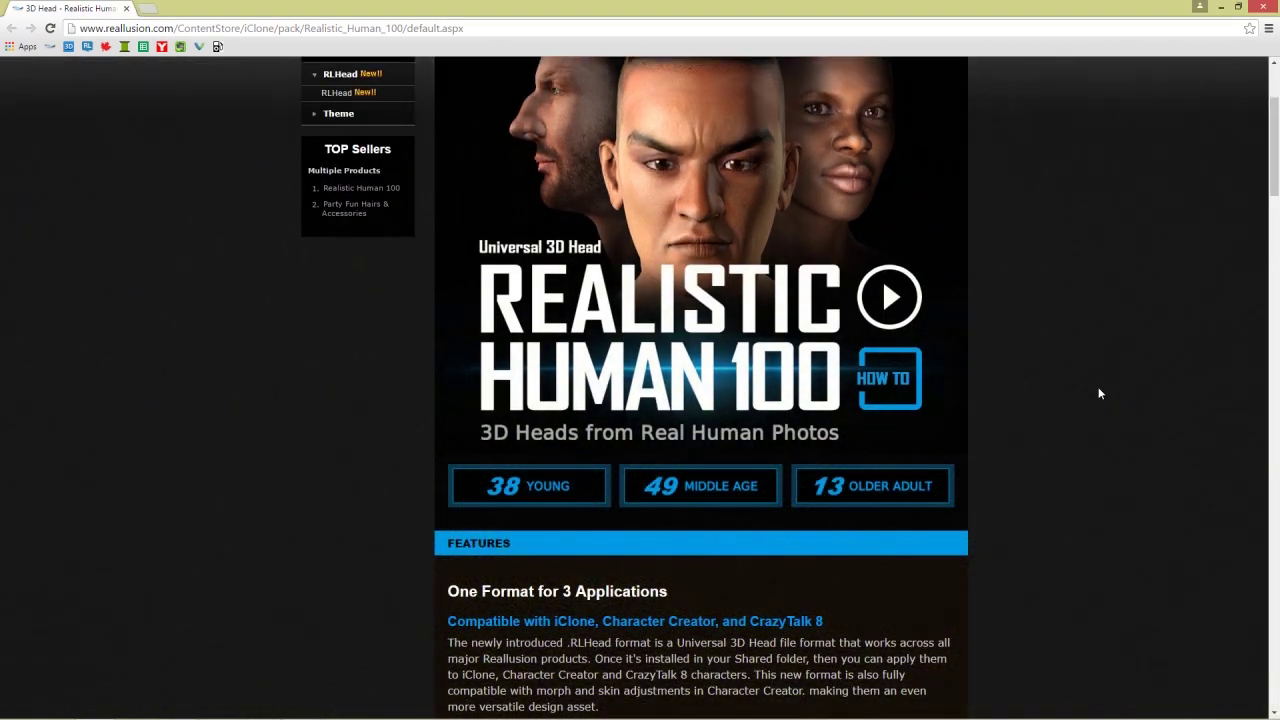
scroll(1097, 391, up, 2)
scroll(1097, 391, down, 2)
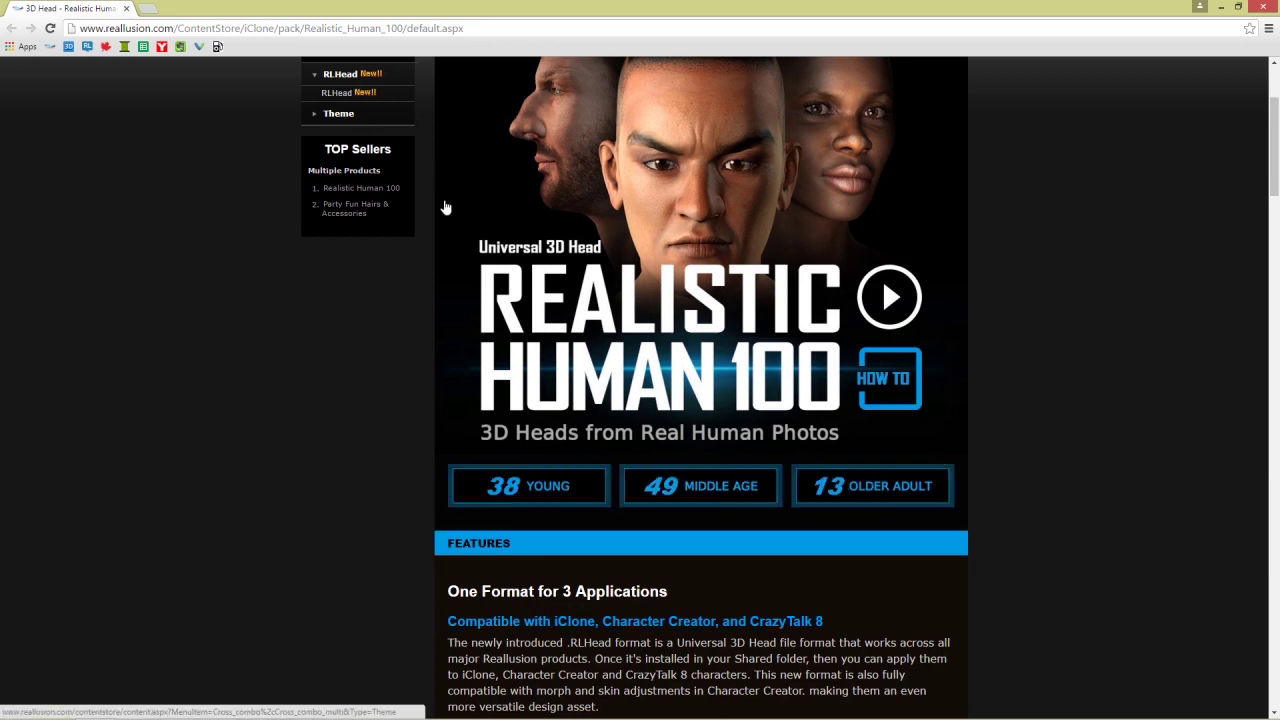
click(577, 486)
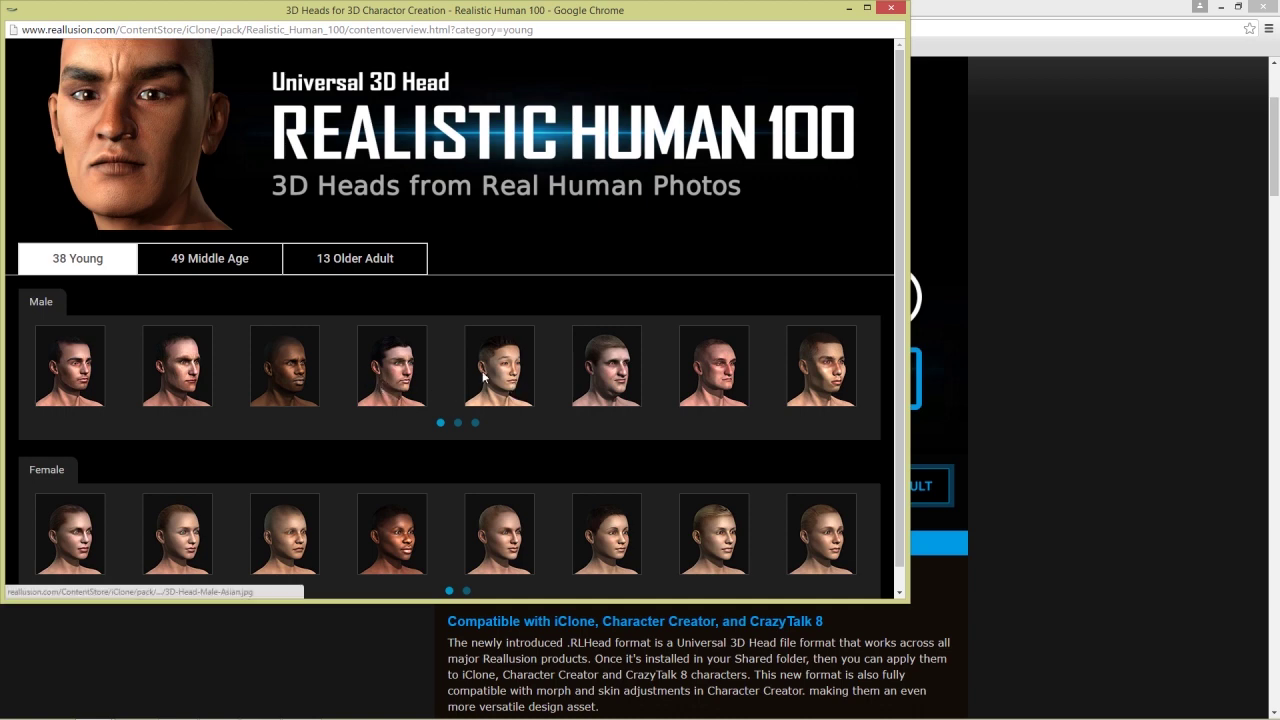
click(189, 370)
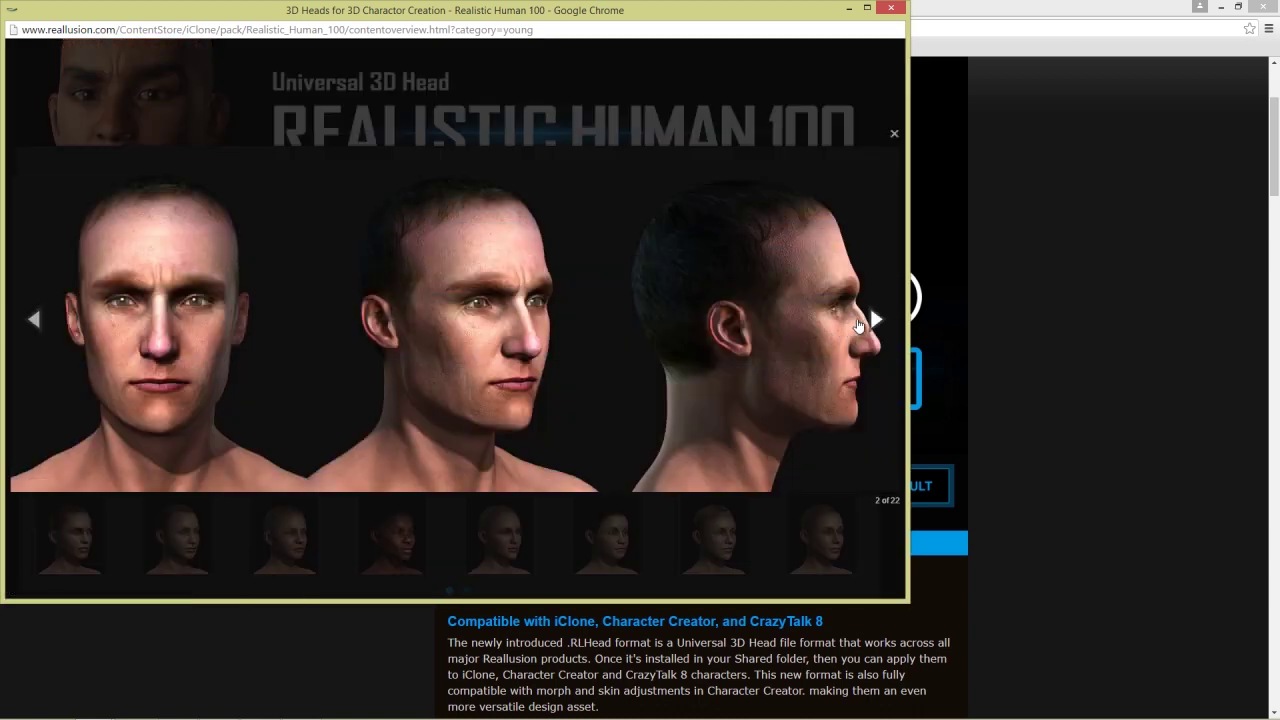
click(876, 319)
click(876, 319)
click(876, 319)
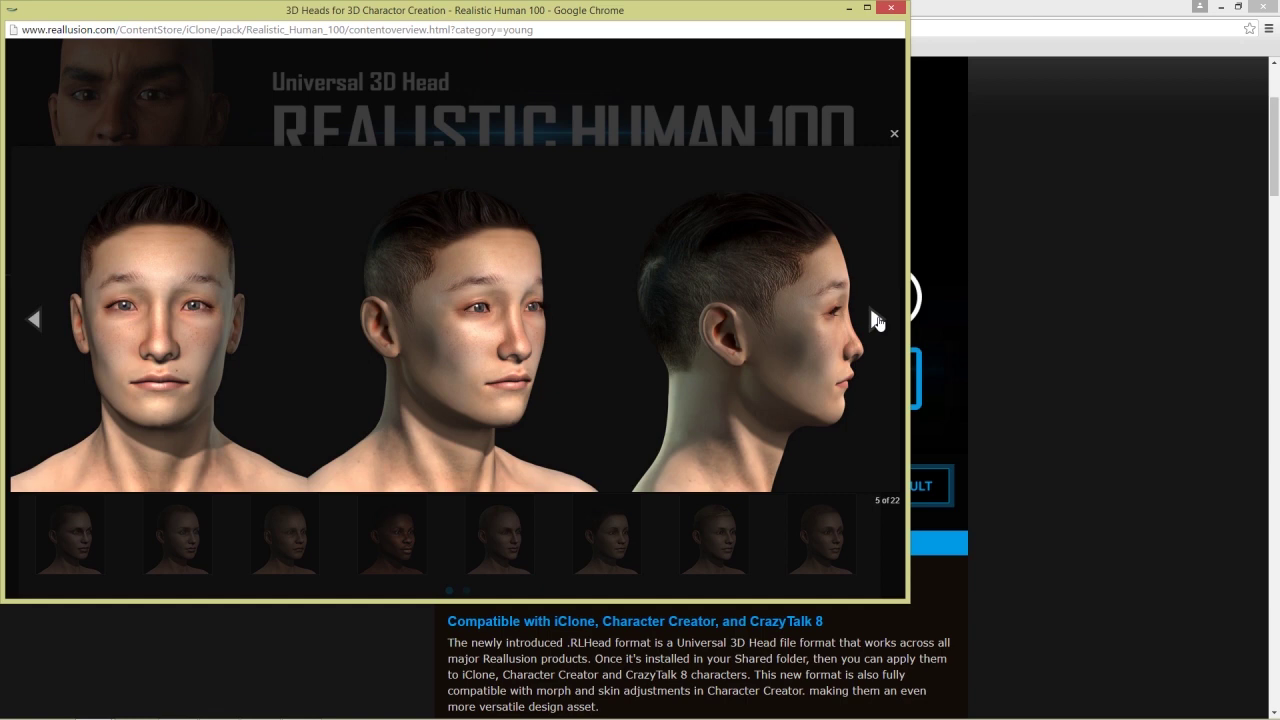
click(876, 319)
click(876, 319)
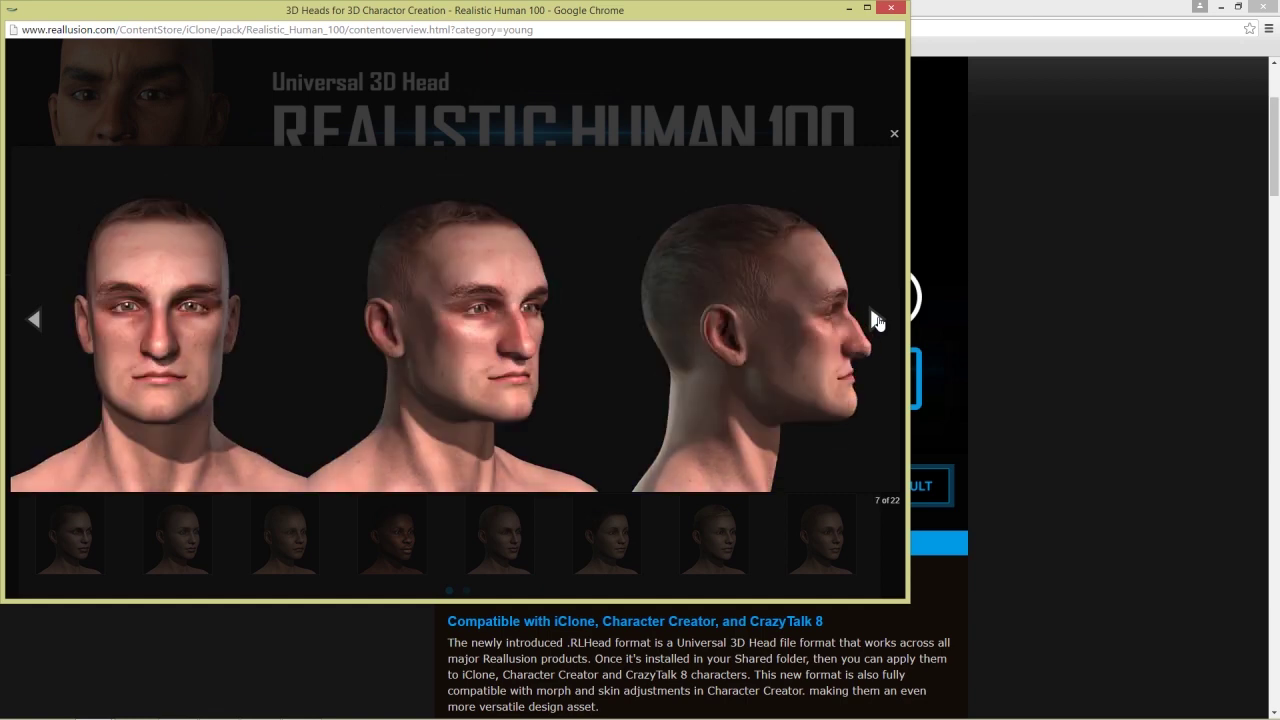
click(876, 319)
click(876, 319)
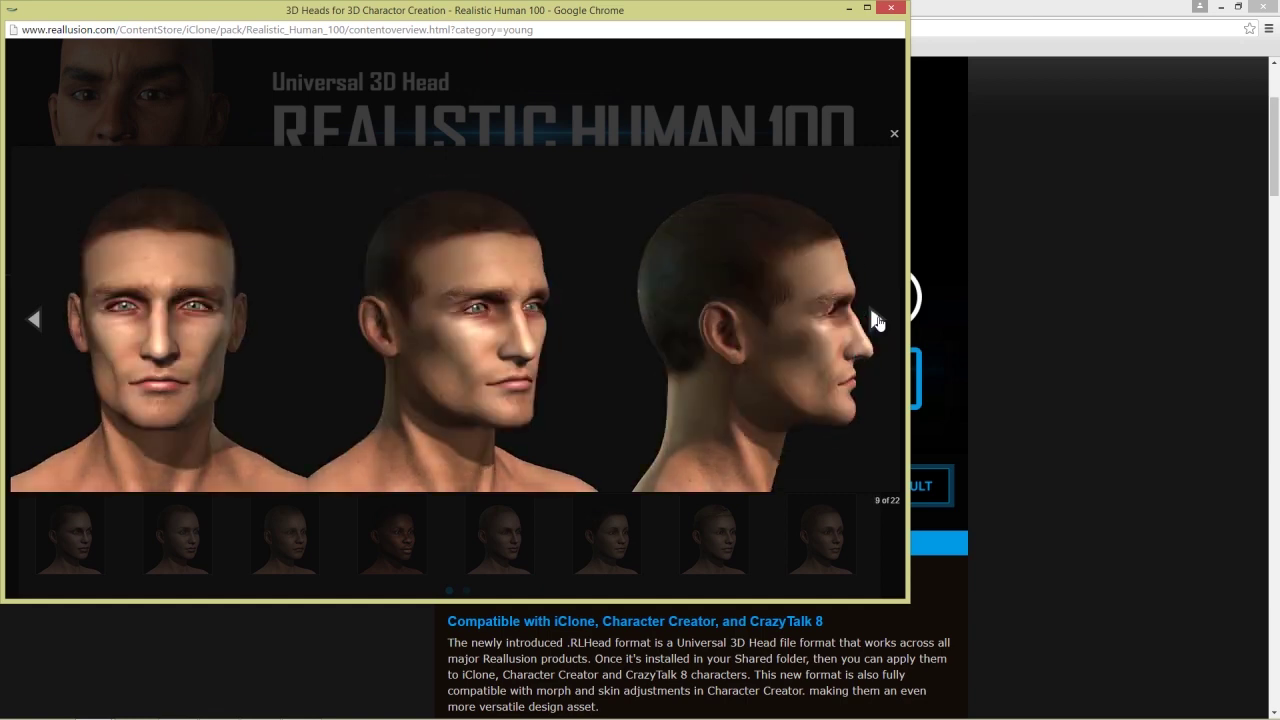
click(876, 319)
click(876, 319)
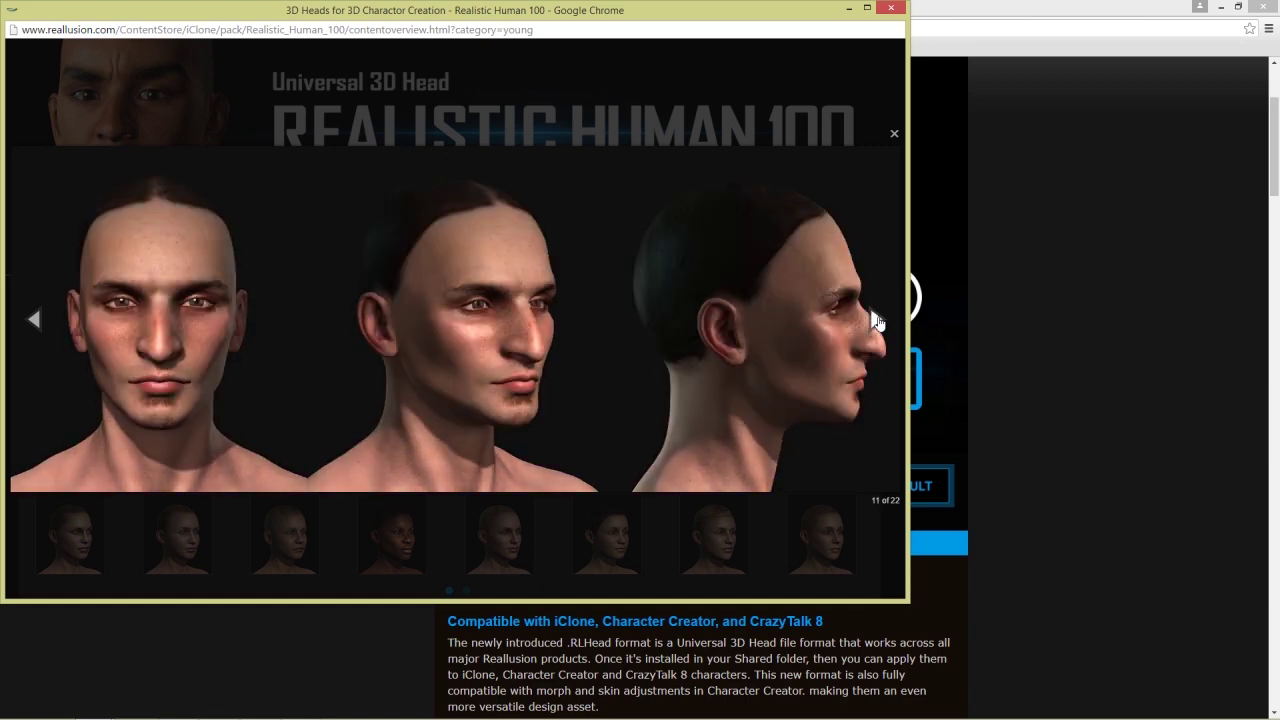
click(894, 133)
Switch the gallery through Middle Age to the Older Adult category and browse its enlarged male head previews
click(240, 258)
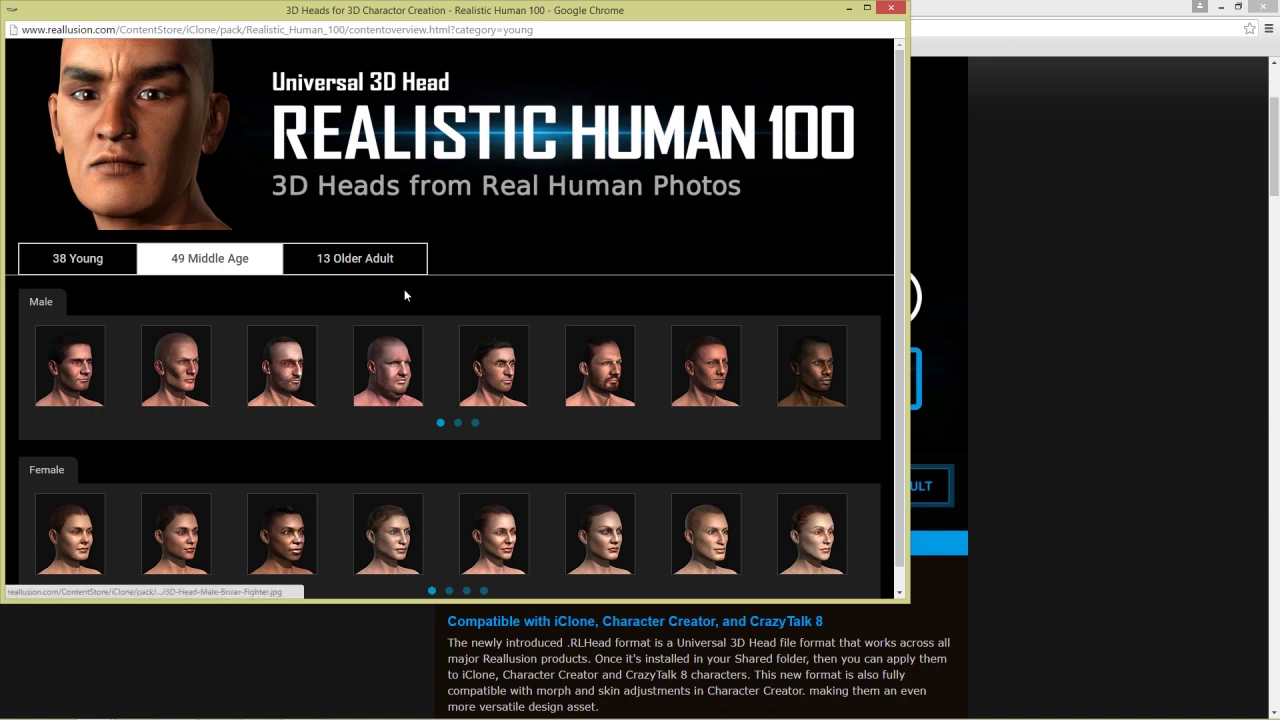
click(384, 262)
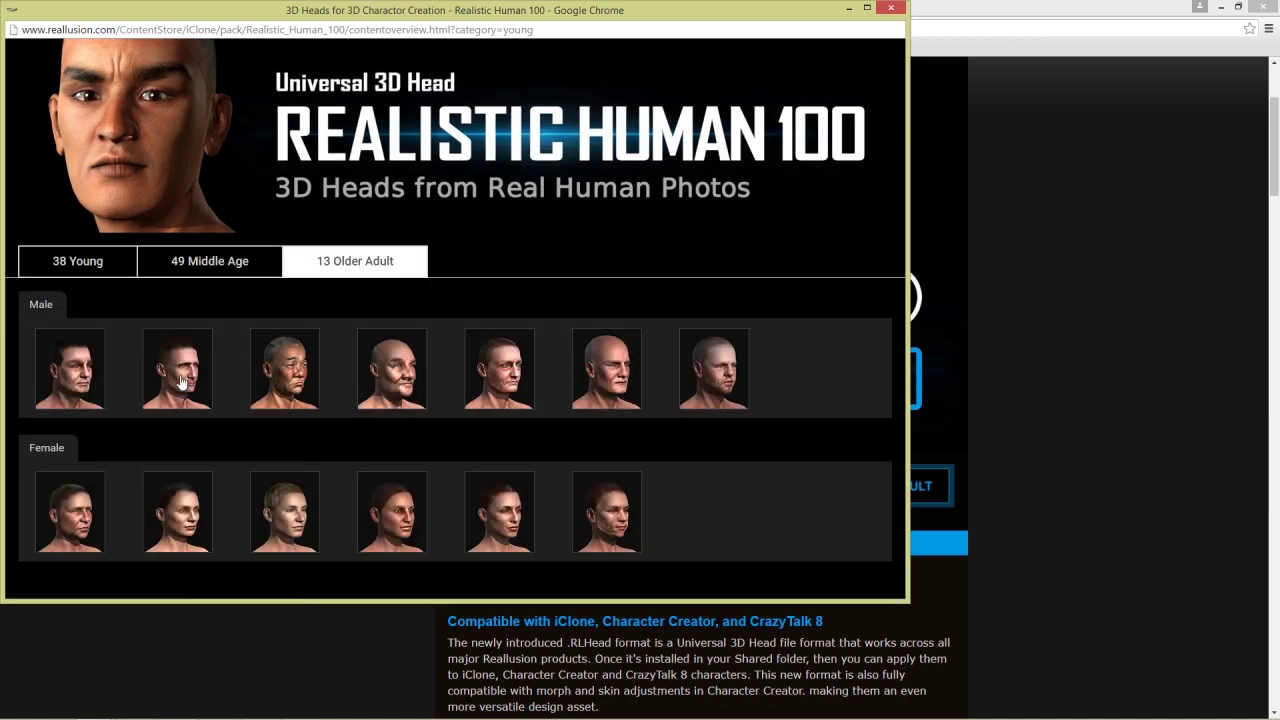
click(76, 382)
click(872, 317)
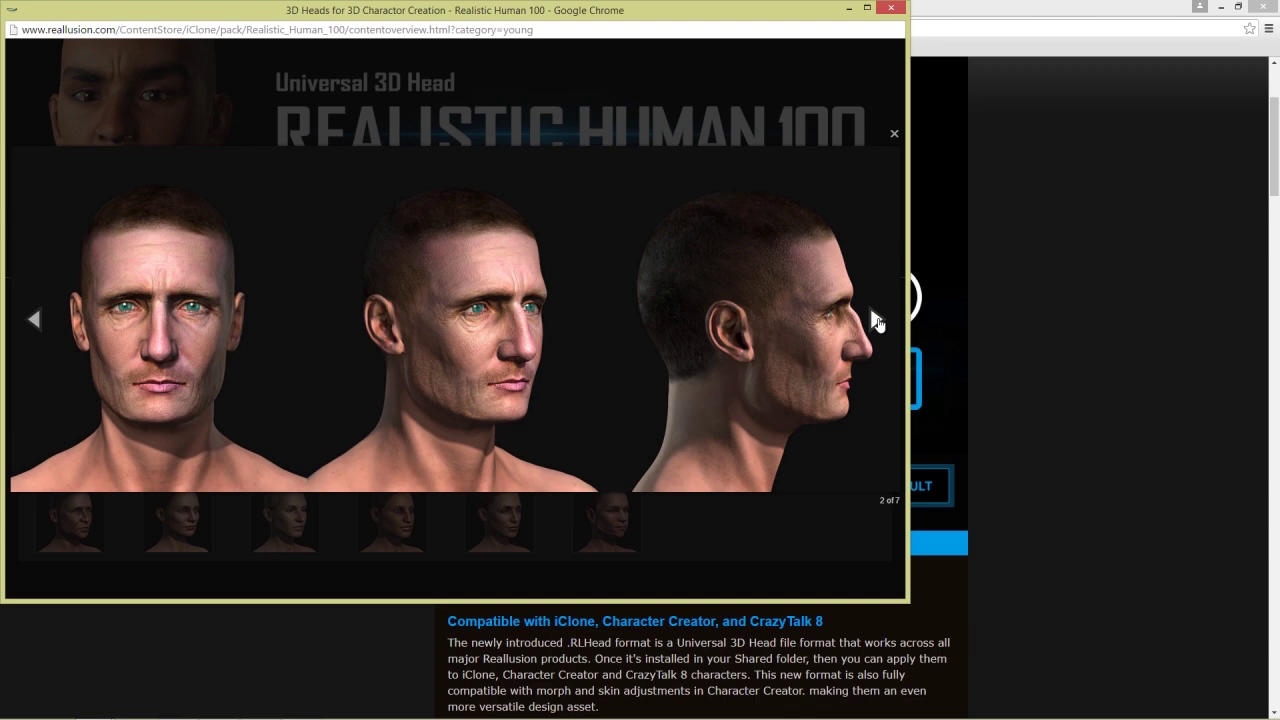
click(875, 319)
click(875, 319)
click(873, 319)
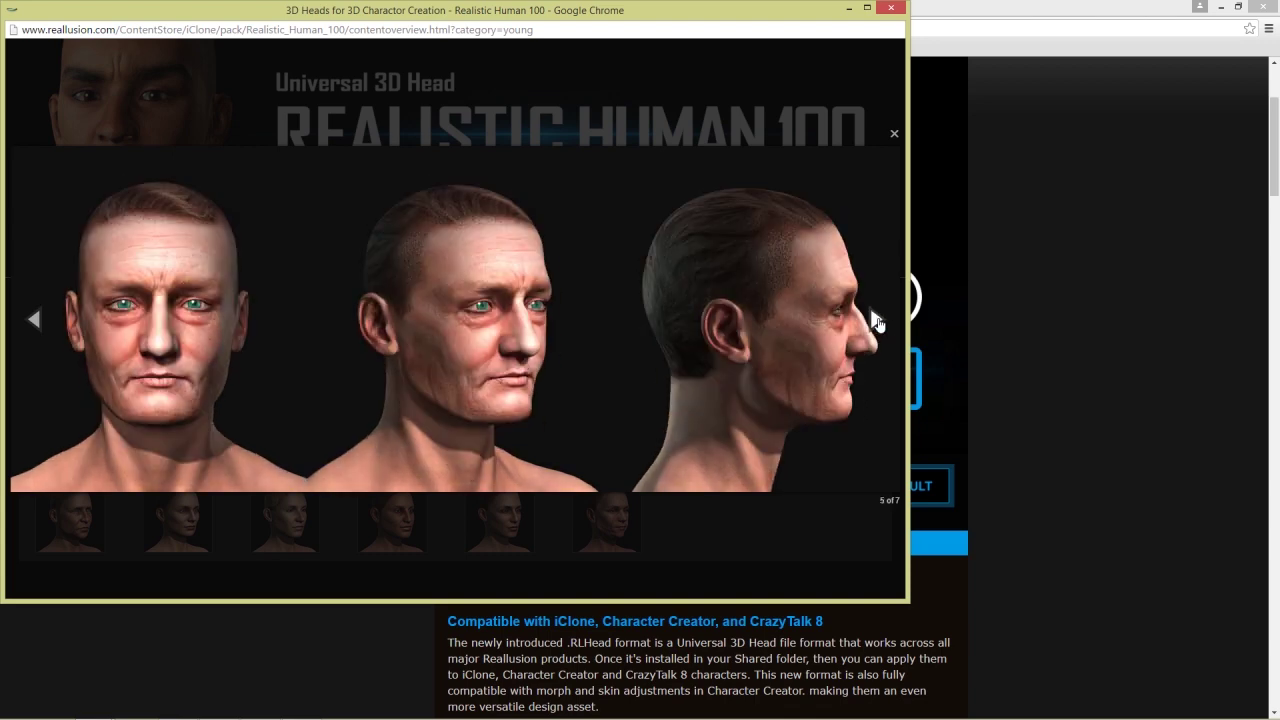
click(873, 319)
click(894, 135)
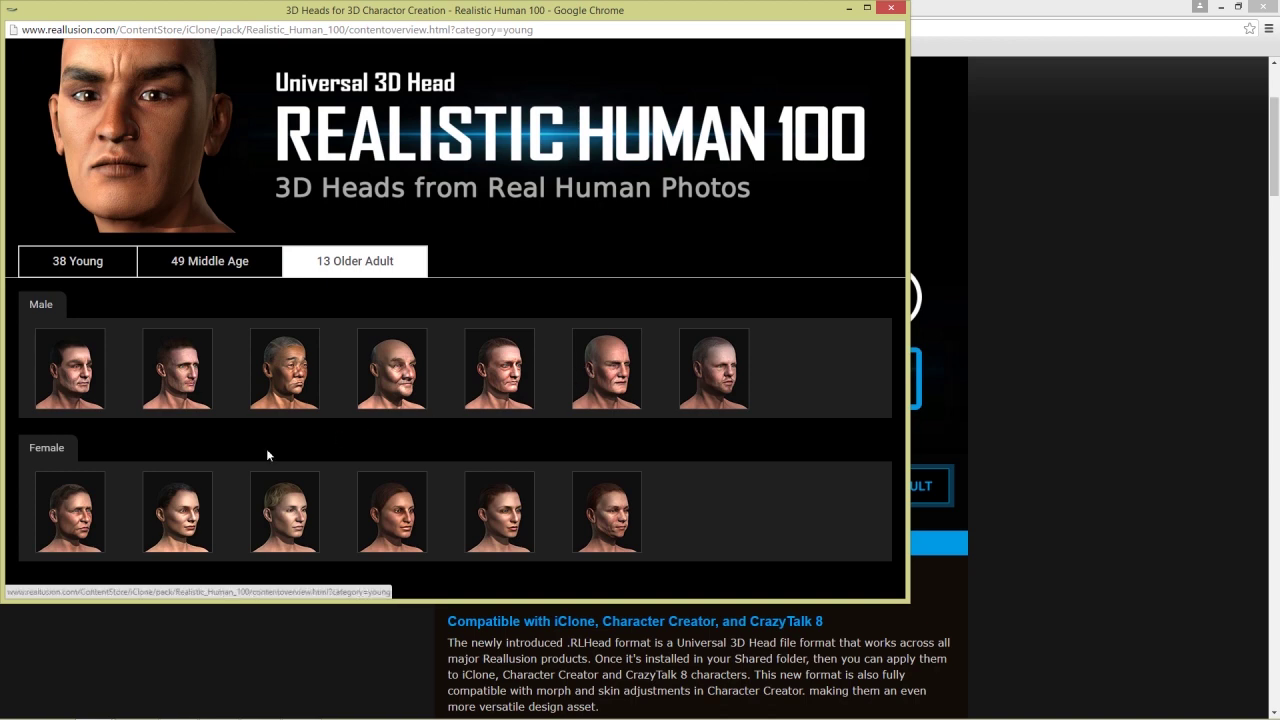
Browse the enlarged female head previews in the Middle Age category, and close the gallery window
click(192, 265)
click(402, 533)
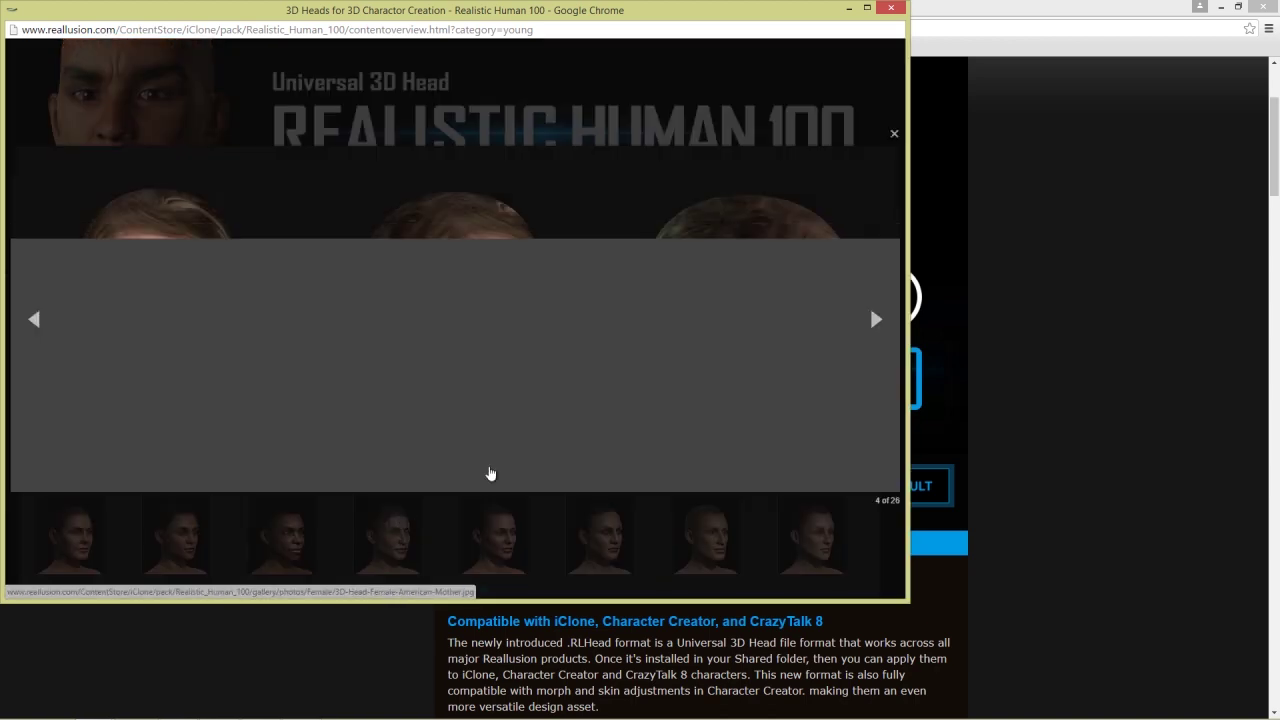
click(877, 318)
click(877, 318)
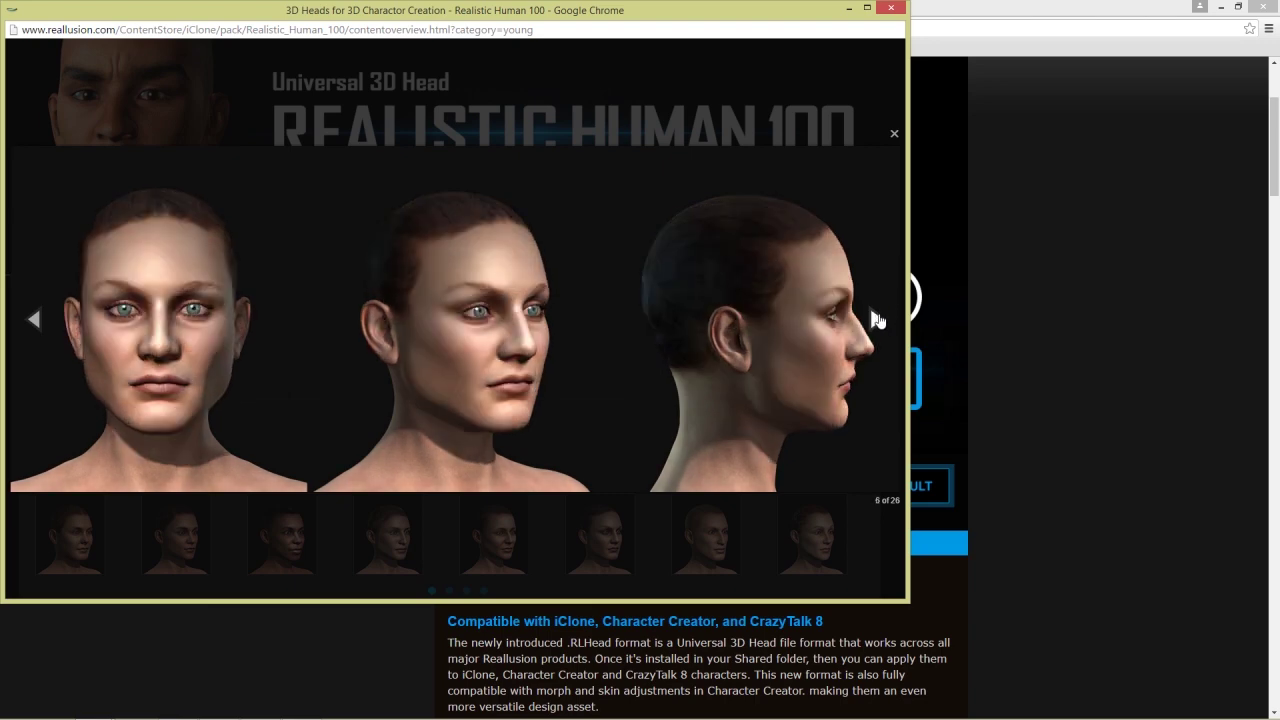
click(877, 318)
click(877, 318)
click(877, 318)
click(877, 318)
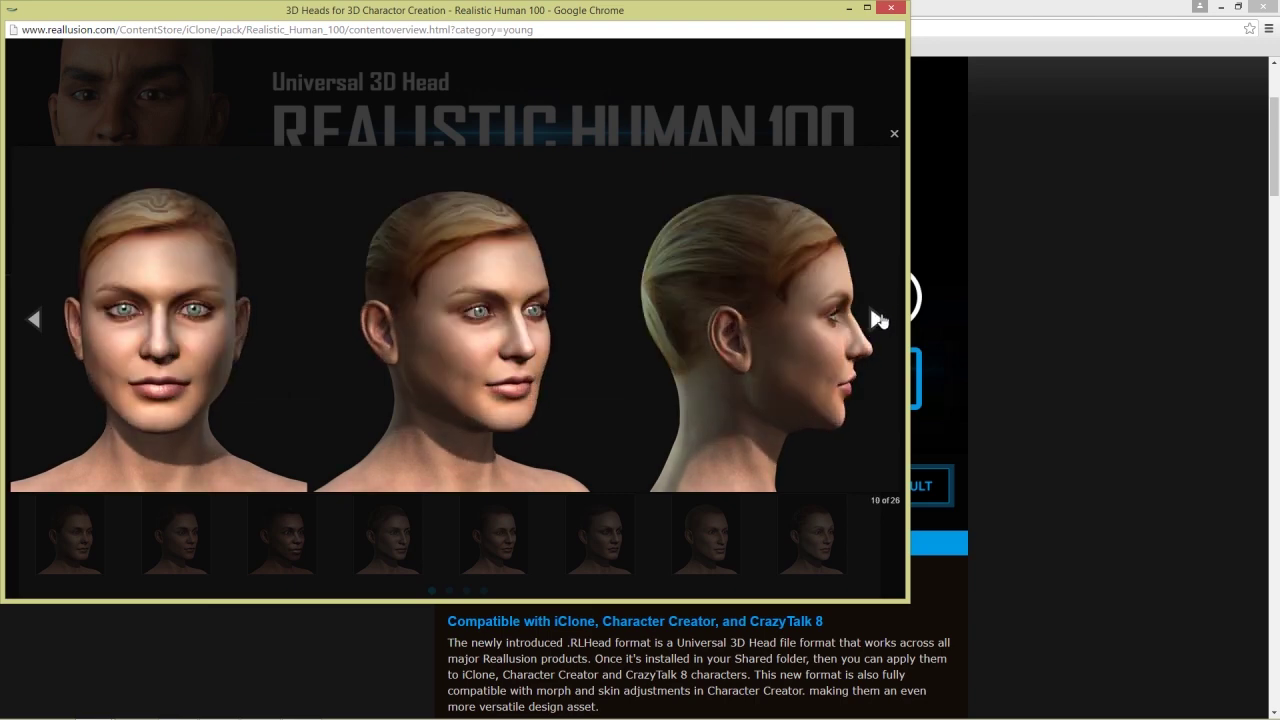
click(877, 318)
click(877, 318)
click(877, 318)
click(877, 318)
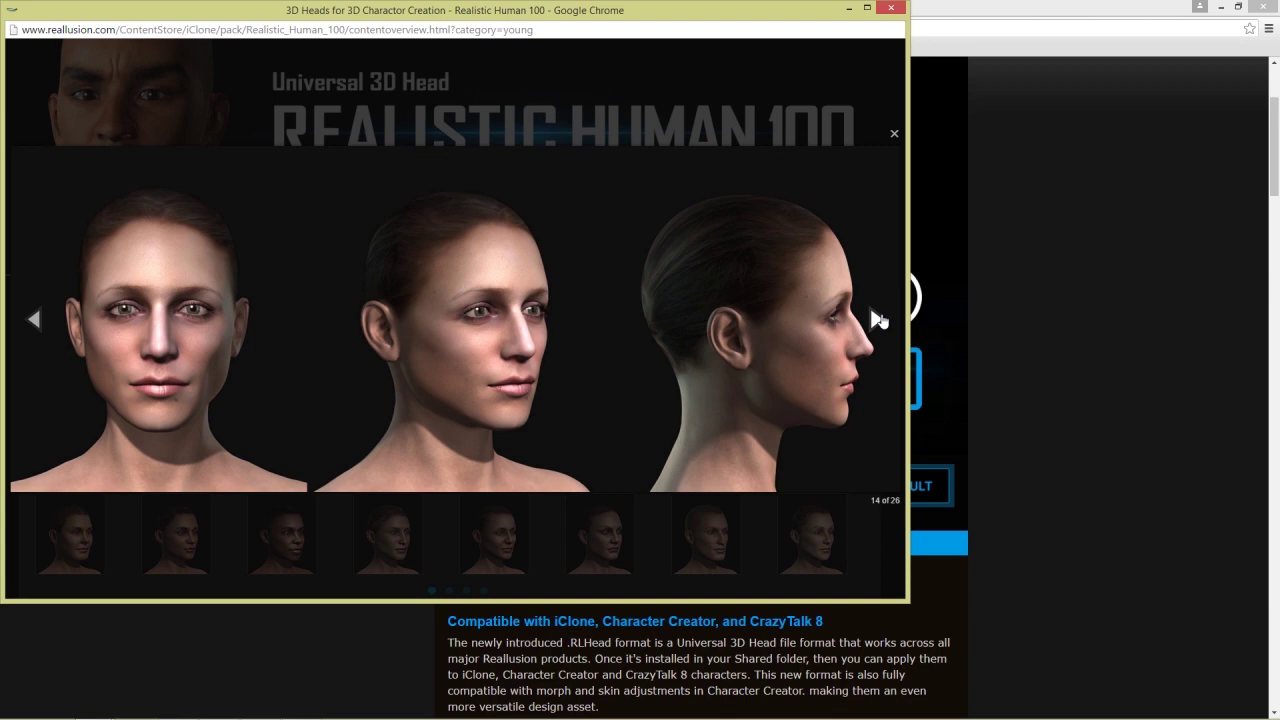
click(877, 318)
click(877, 318)
click(877, 318)
click(877, 318)
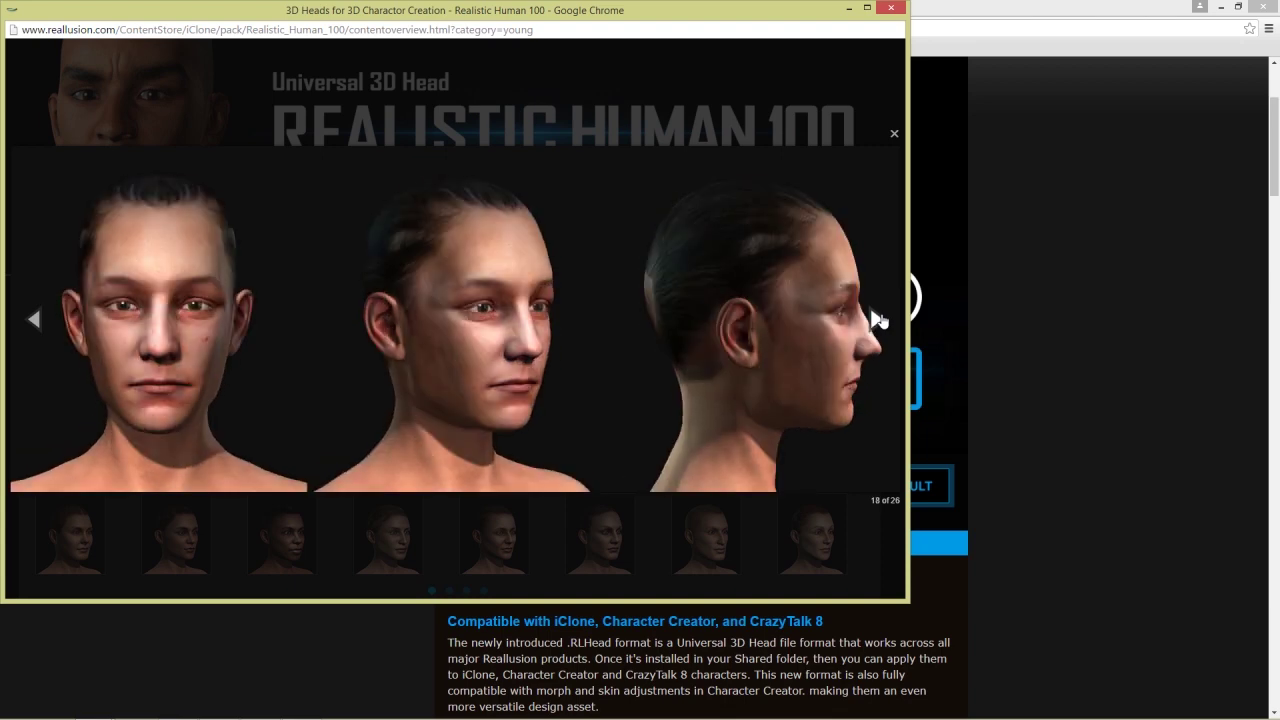
click(893, 134)
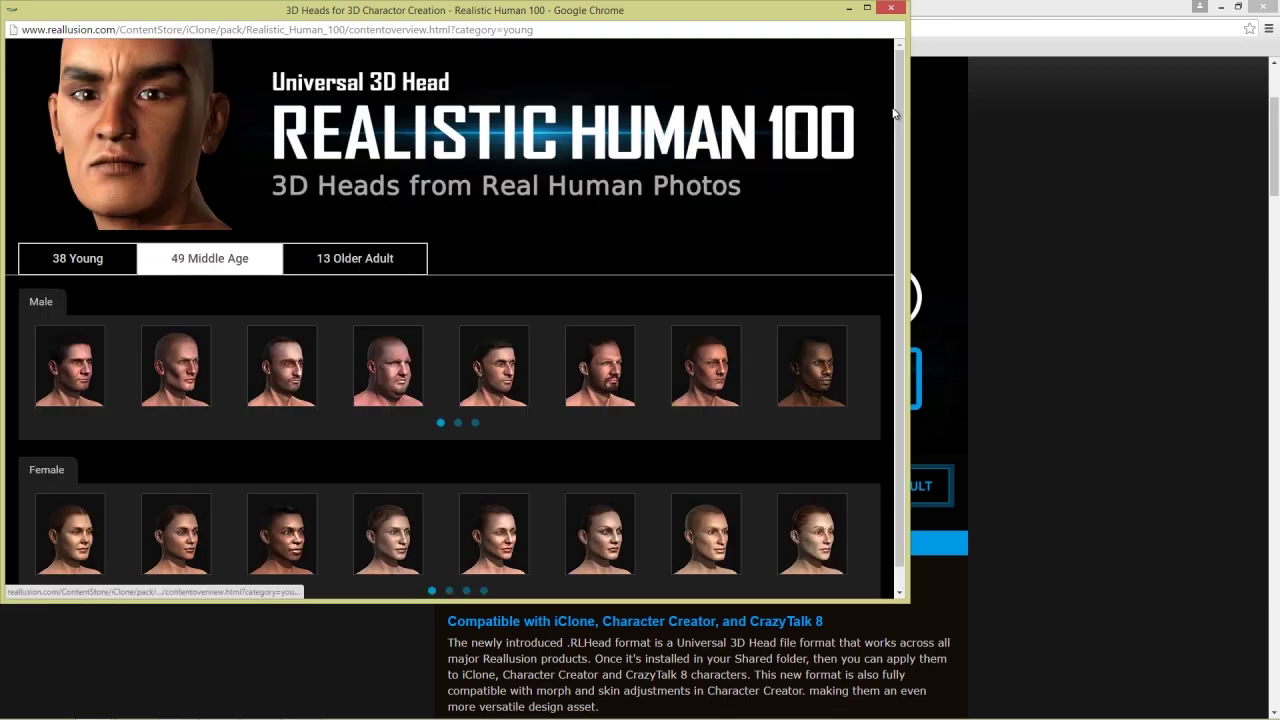
click(889, 9)
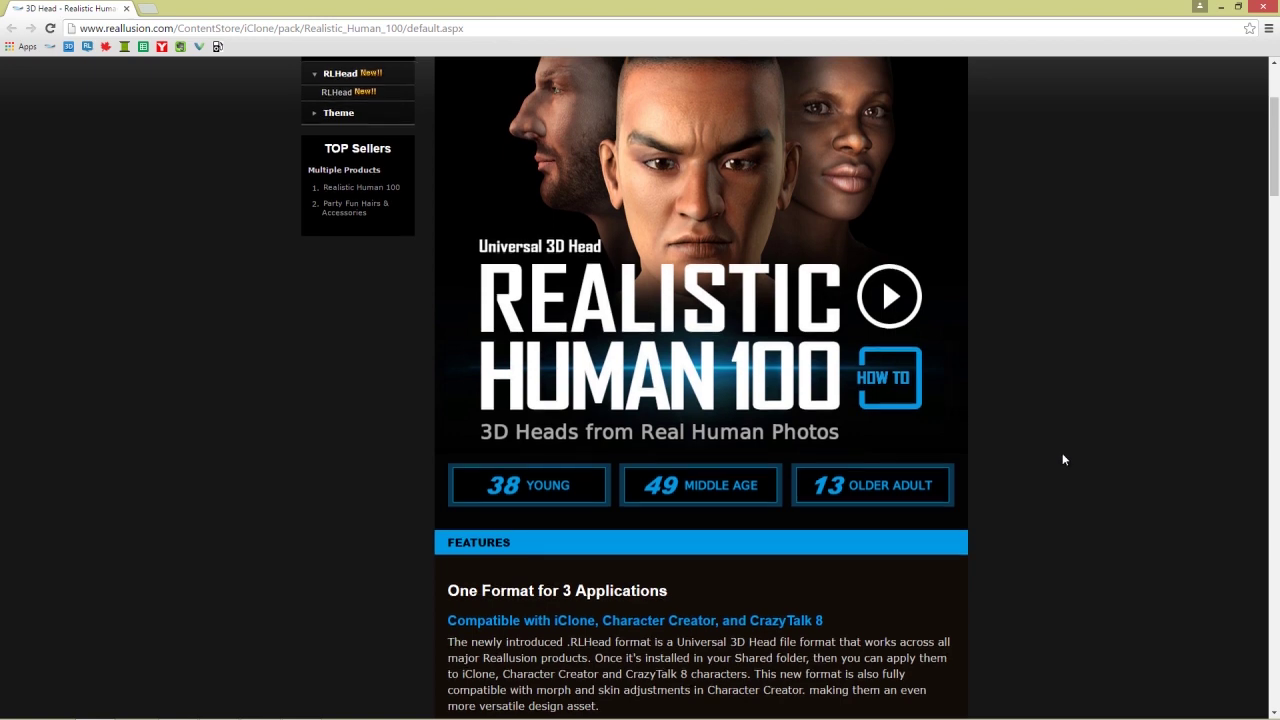
Read the Features section of the product page, from application compatibility through to combining human and toon assets
scroll(1062, 459, down, 3)
scroll(1080, 405, down, 1)
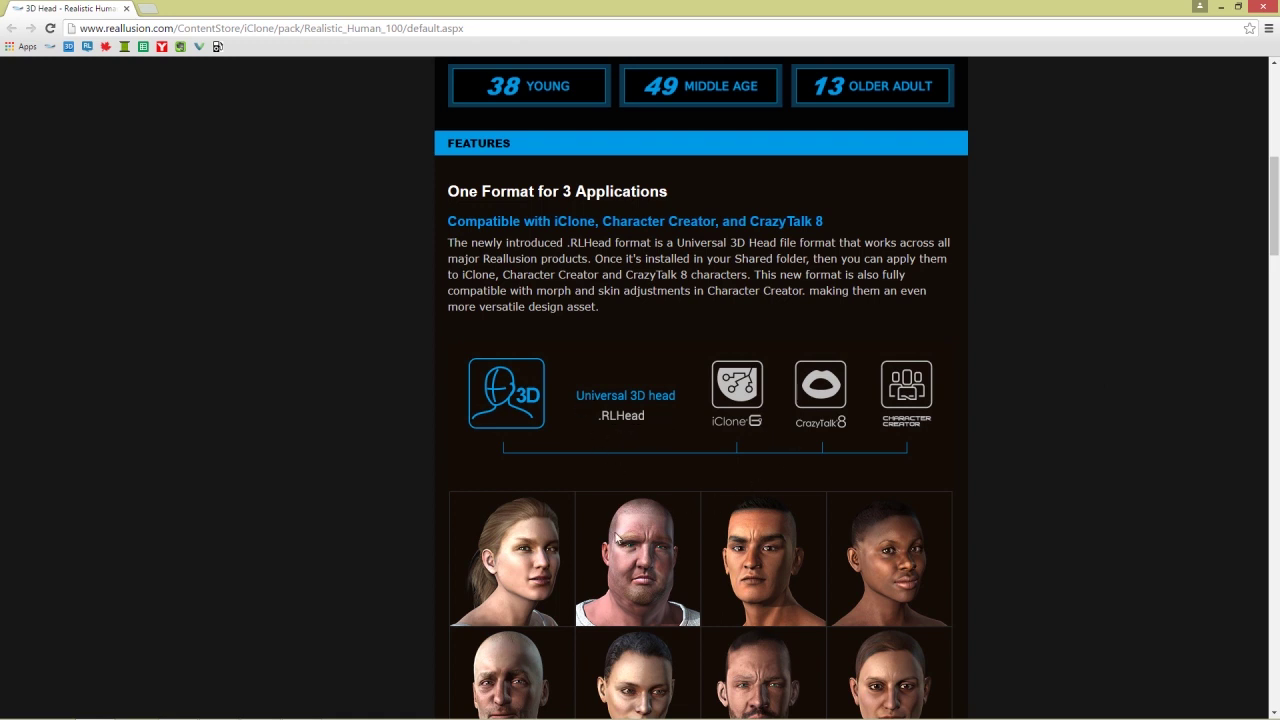
scroll(1066, 516, down, 1)
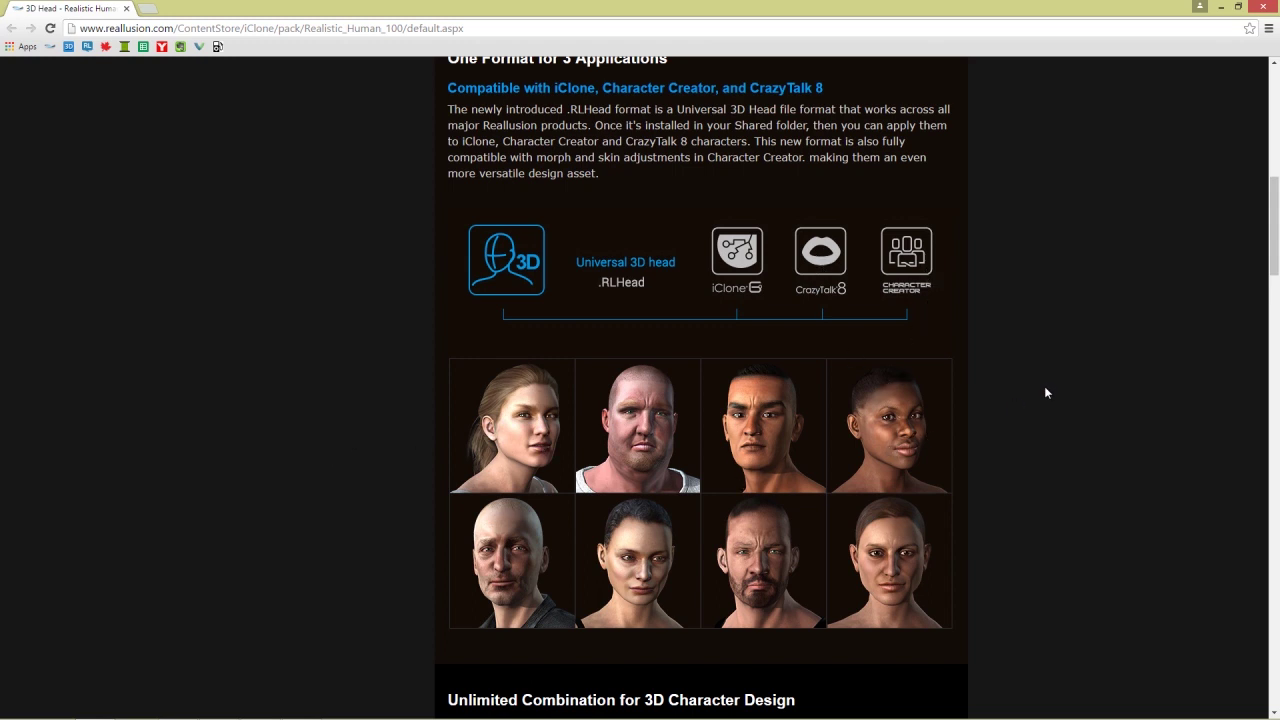
scroll(1045, 395, down, 1)
scroll(1096, 347, down, 3)
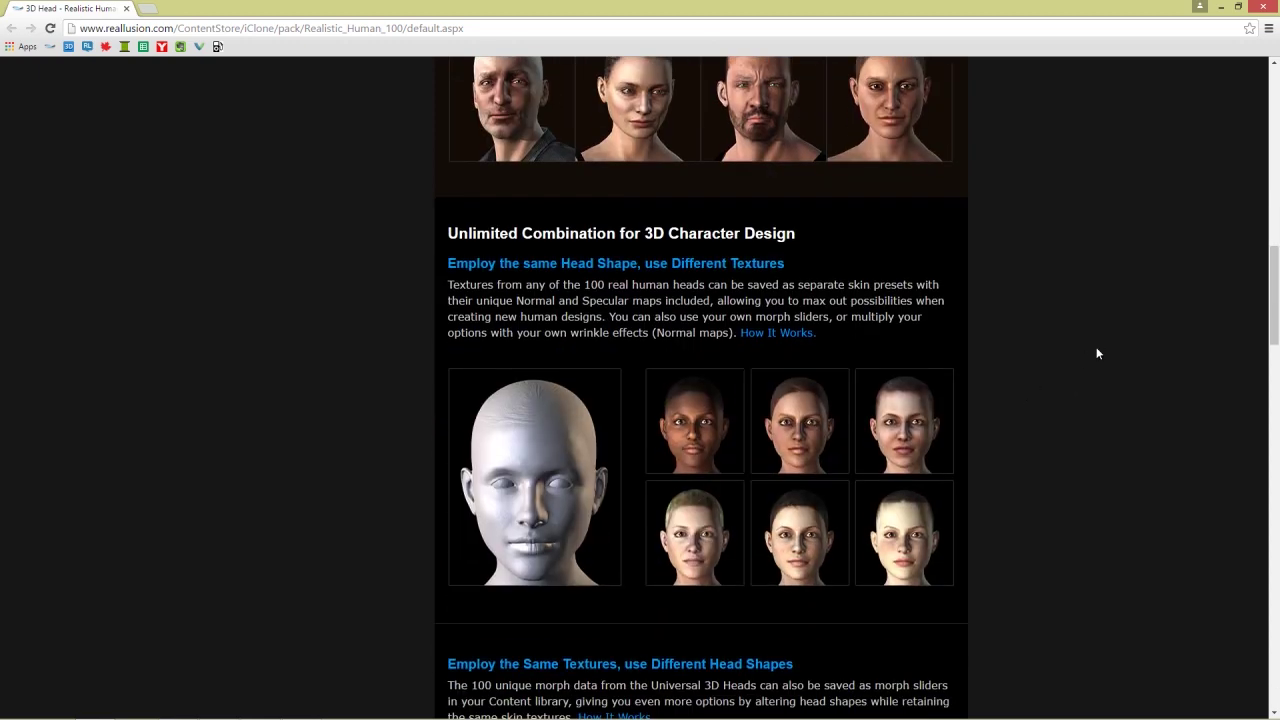
scroll(1096, 347, down, 1)
scroll(934, 349, down, 2)
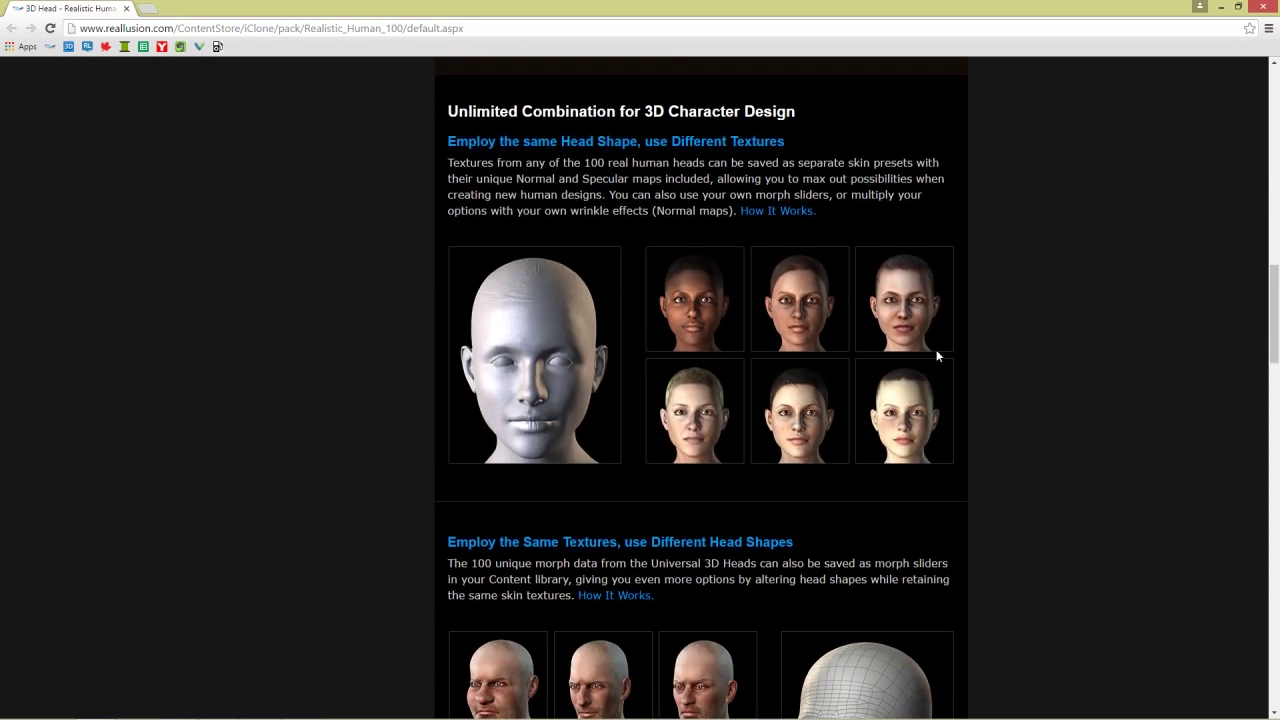
scroll(1069, 419, down, 5)
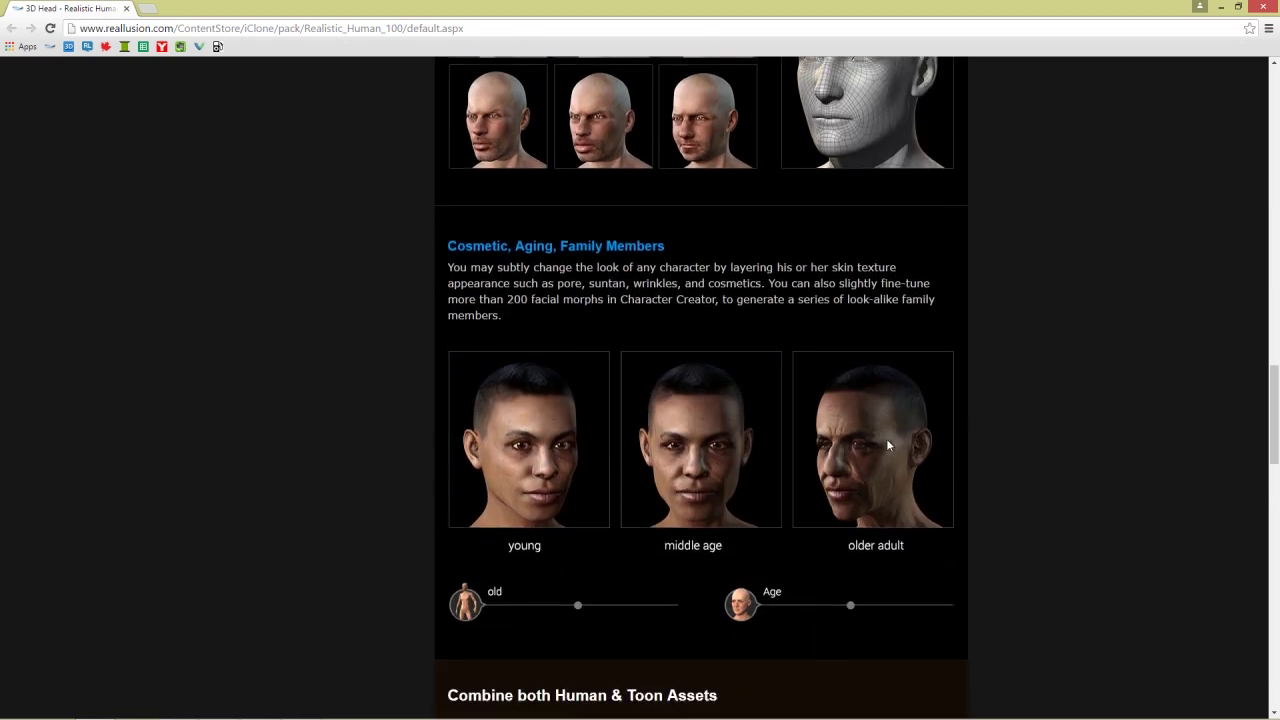
scroll(983, 413, down, 2)
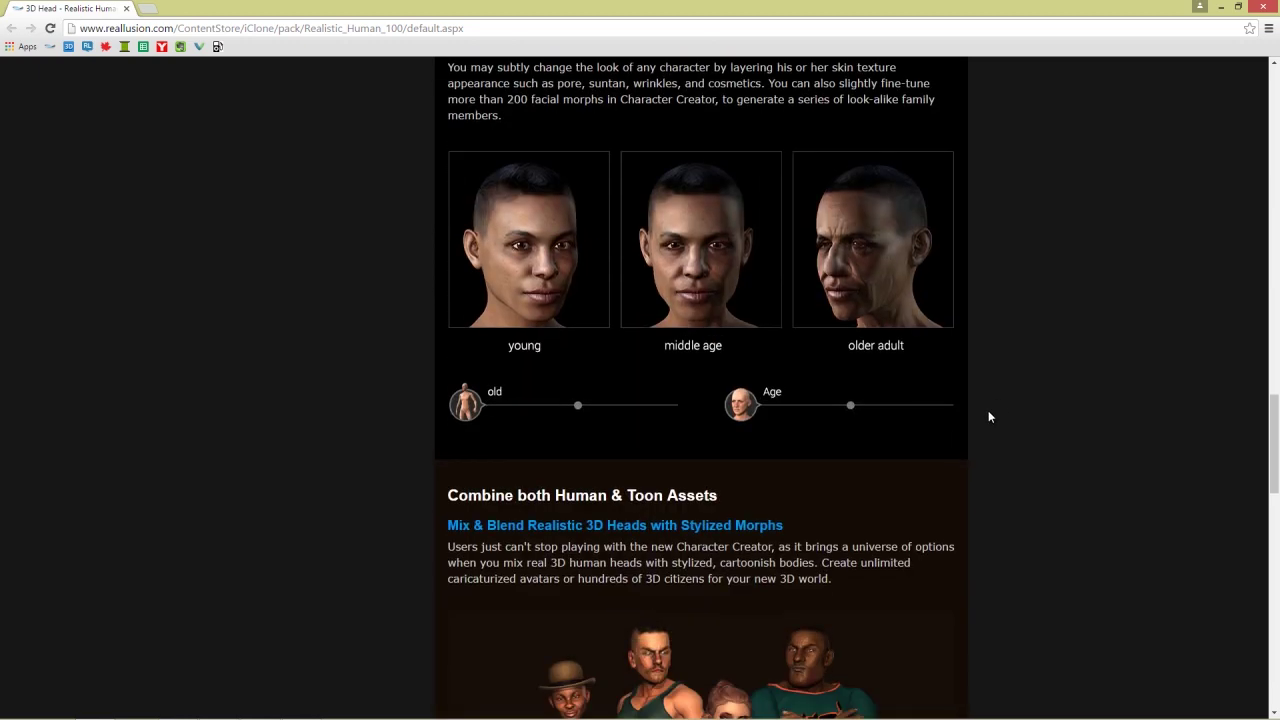
scroll(1010, 393, down, 3)
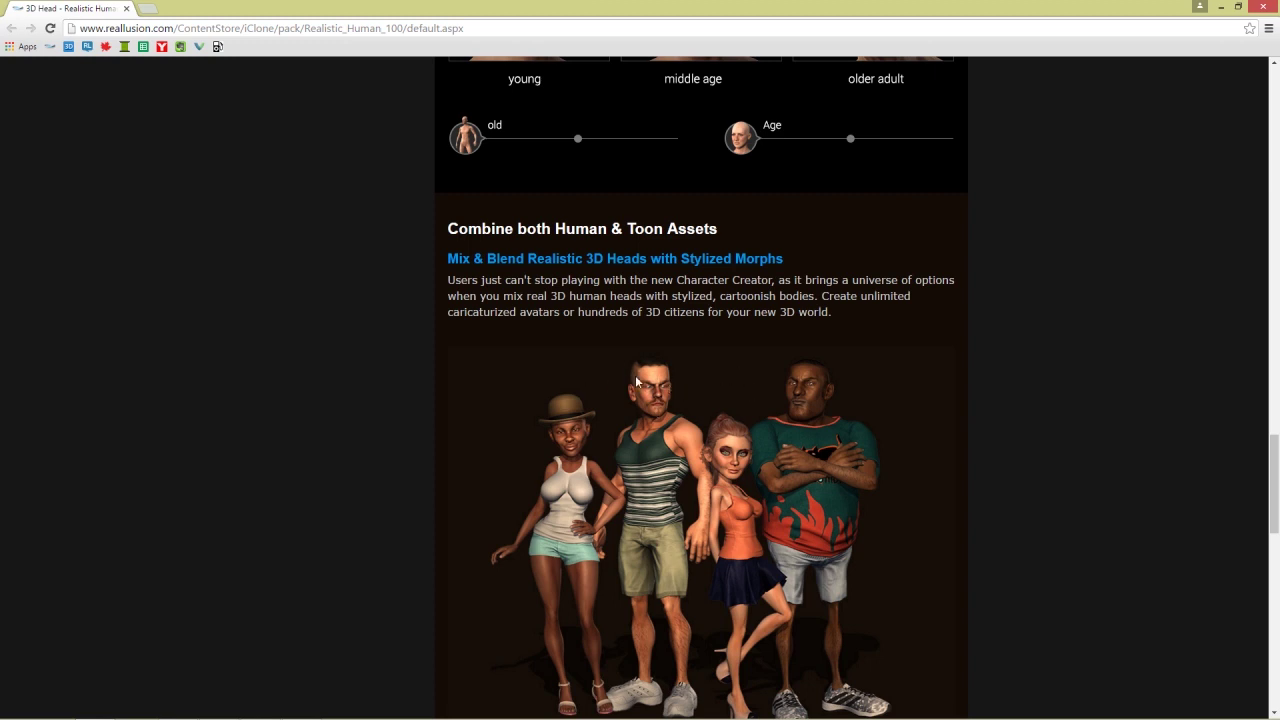
Close the browser to switch to iClone, and examine the female avatar's face up close
click(1263, 10)
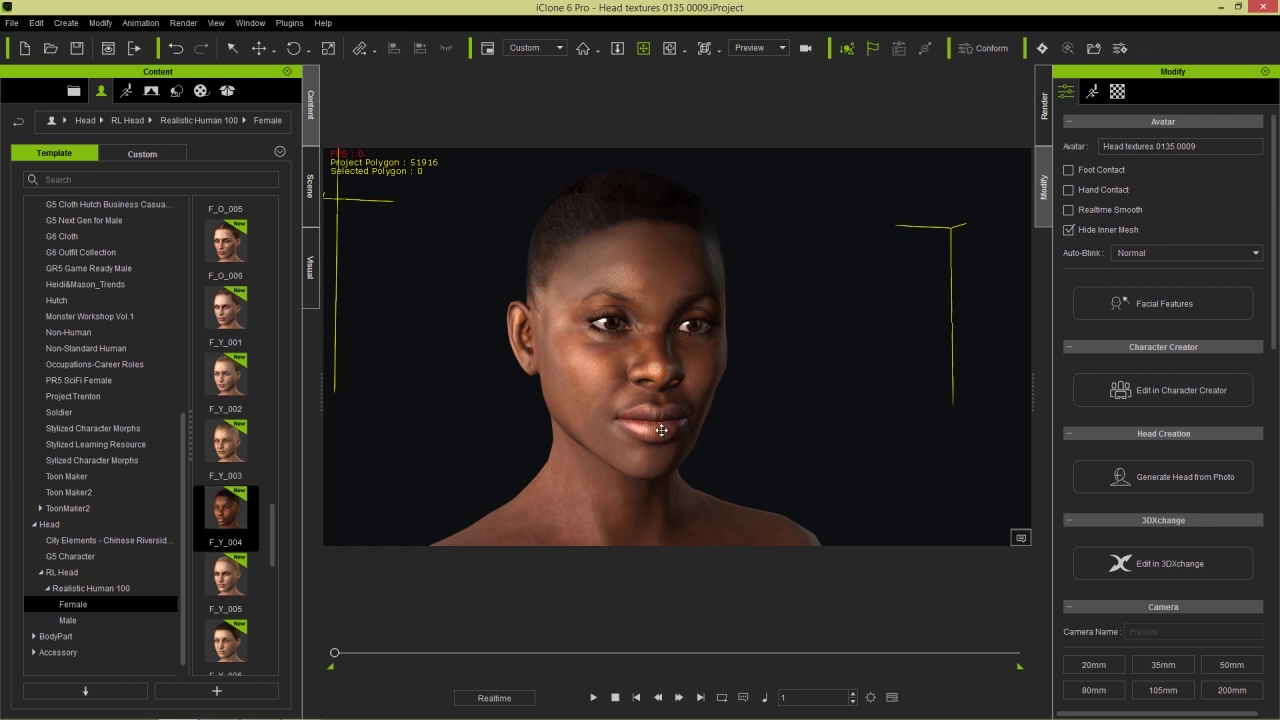
scroll(603, 409, up, 5)
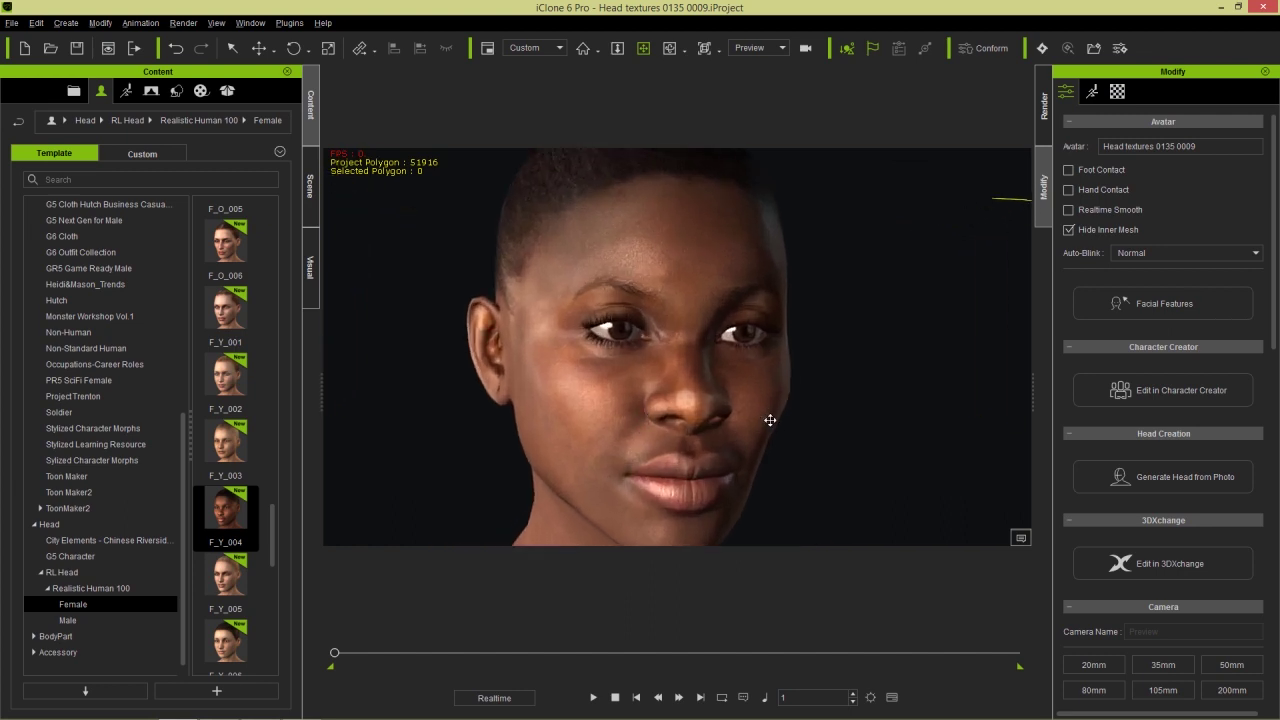
right_drag(770, 420, 776, 388)
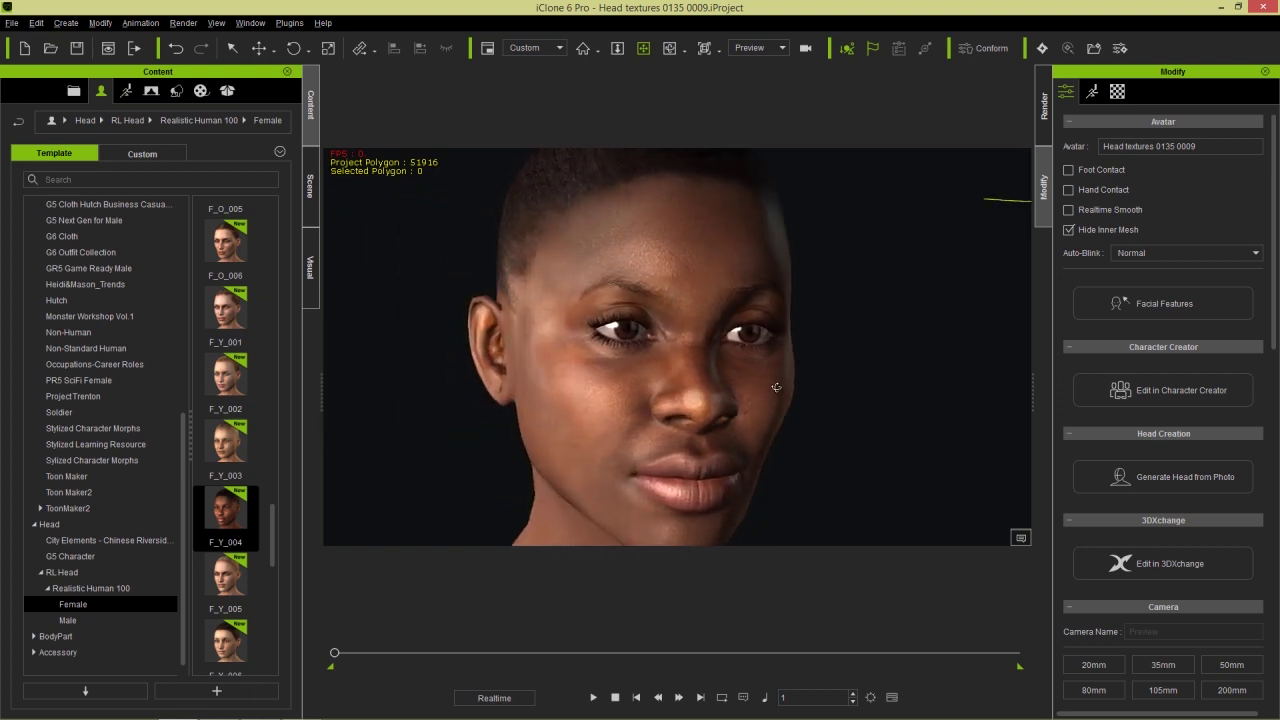
In the avatar template library, collapse the Avatar category and open the Realistic Human 100 folder under Head > RL Head
drag(181, 469, 190, 233)
click(35, 220)
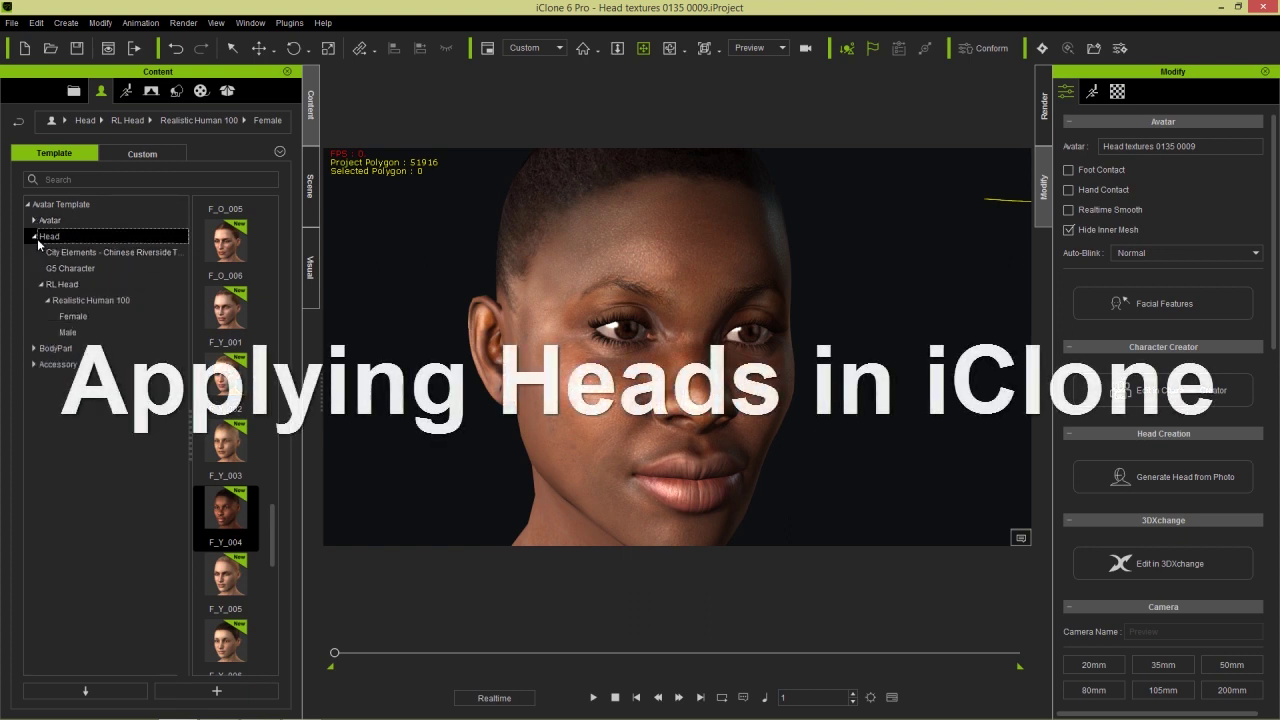
double_click(37, 238)
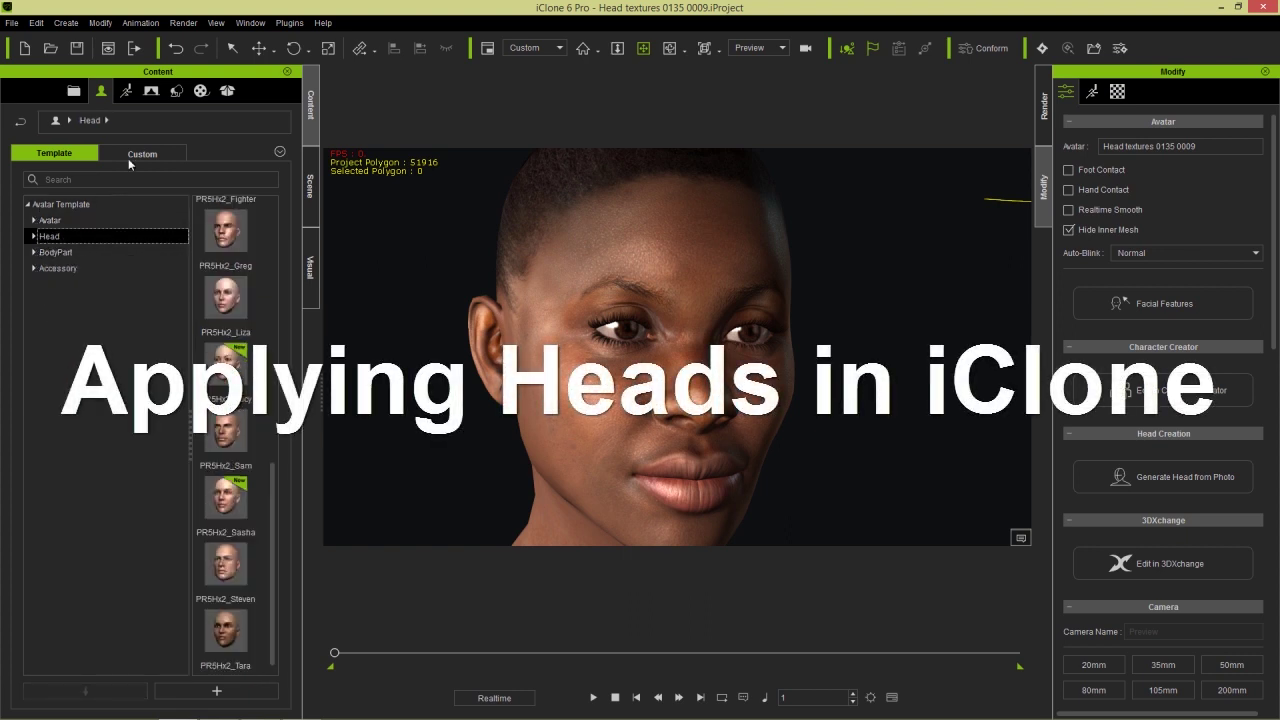
click(36, 236)
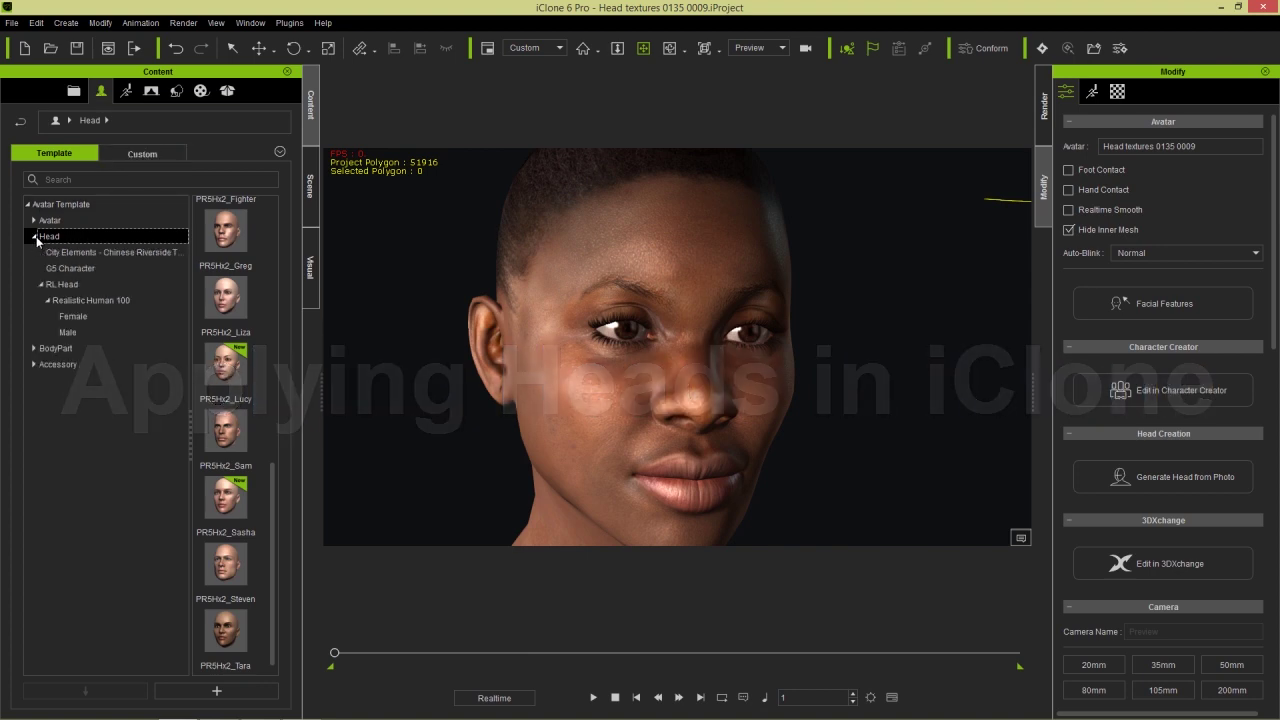
click(64, 286)
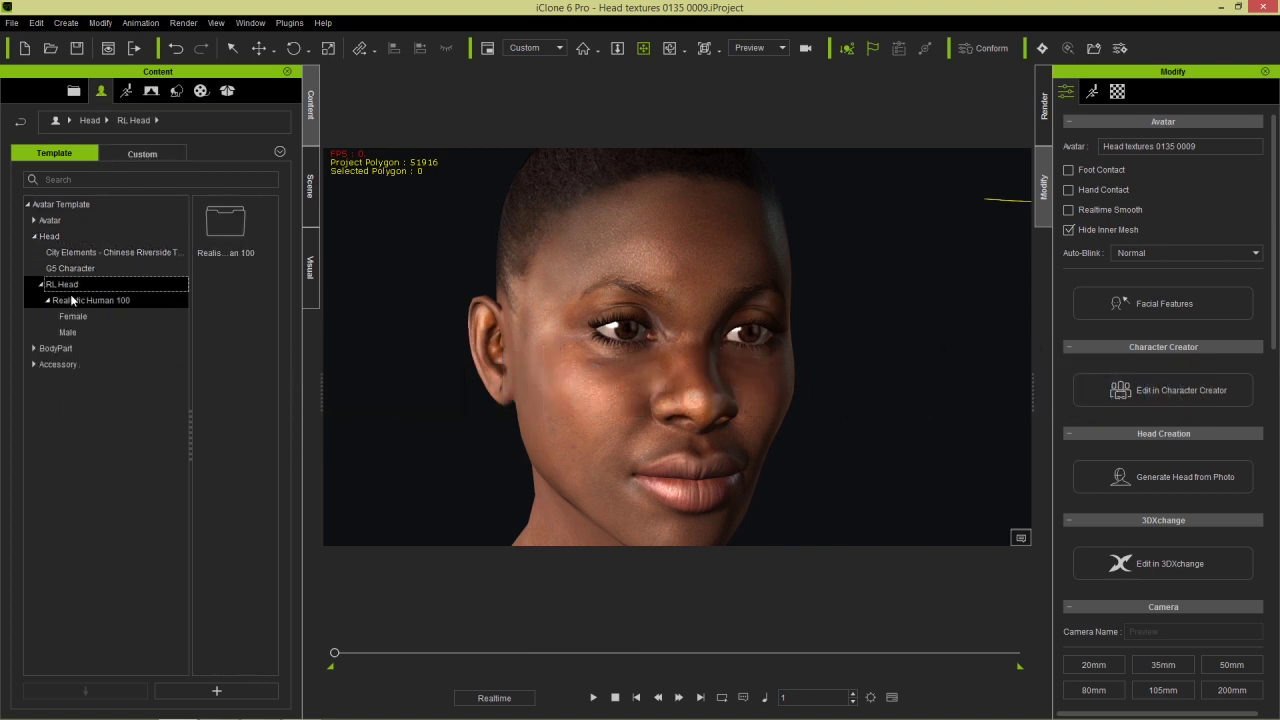
click(76, 300)
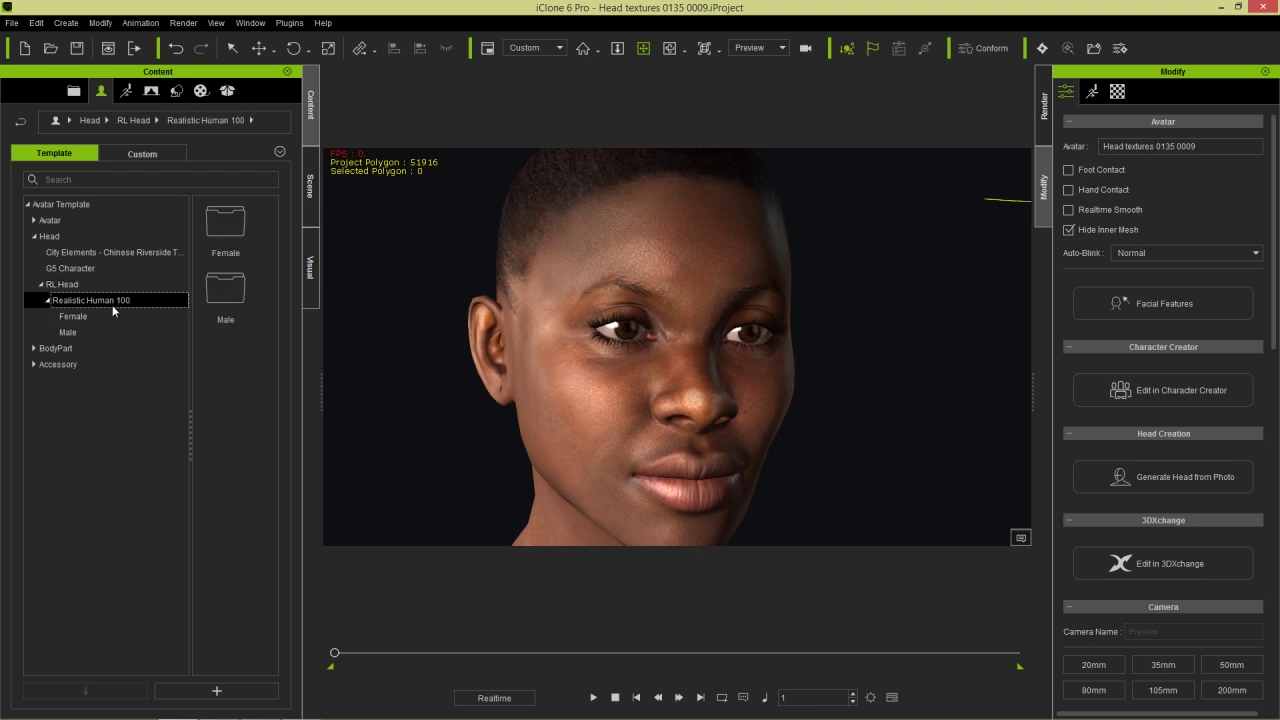
Compare the Female and Male folders of Realistic Human 100, and browse the male heads down to the M_Y group
click(84, 315)
click(74, 332)
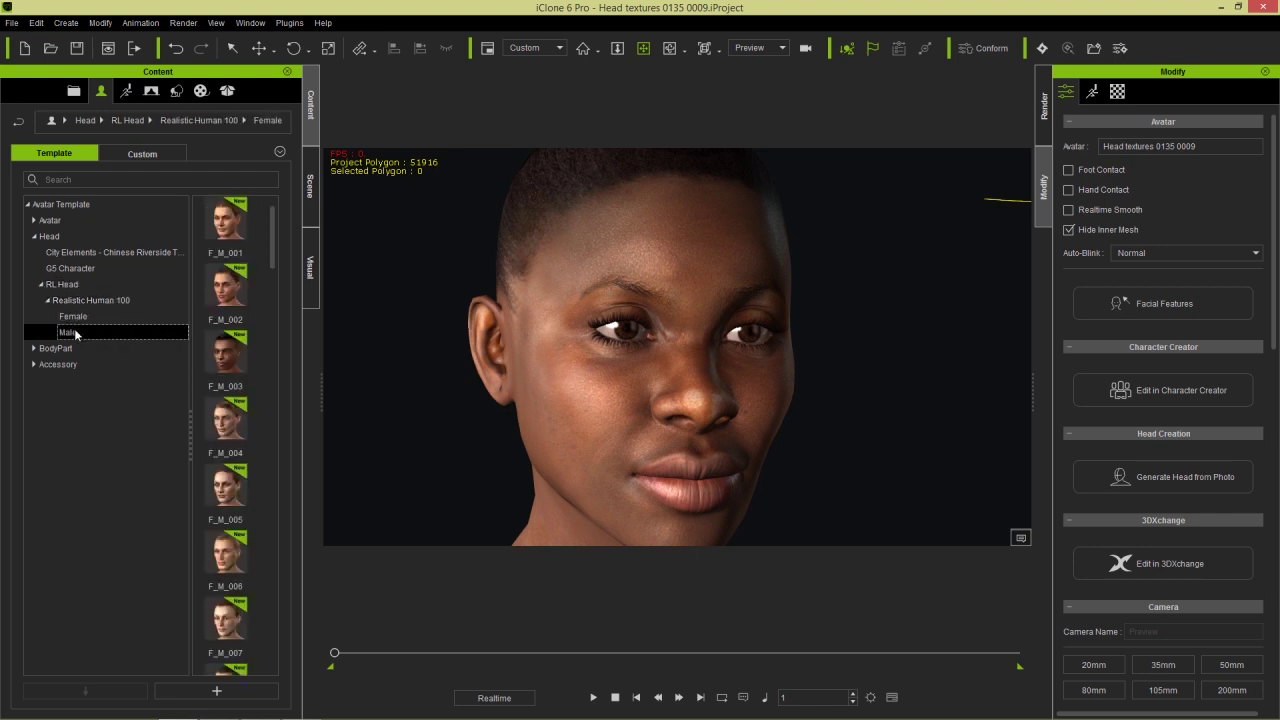
click(78, 318)
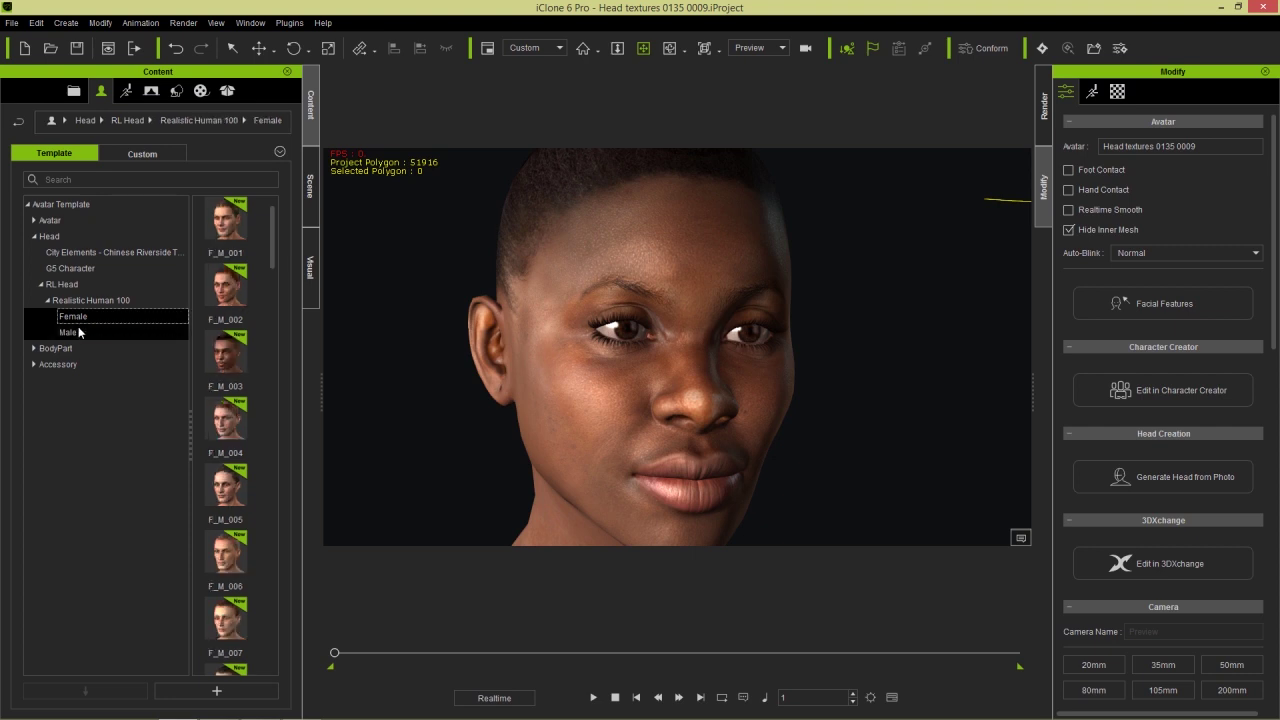
click(79, 333)
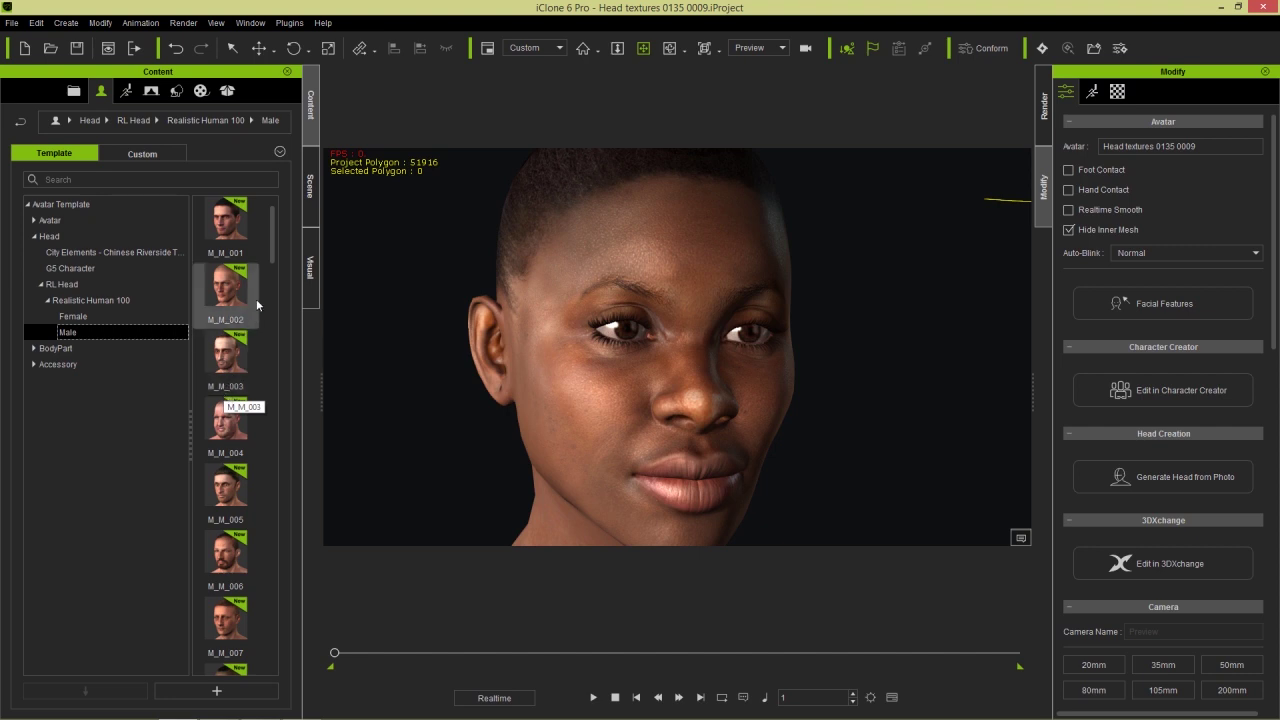
drag(271, 246, 268, 500)
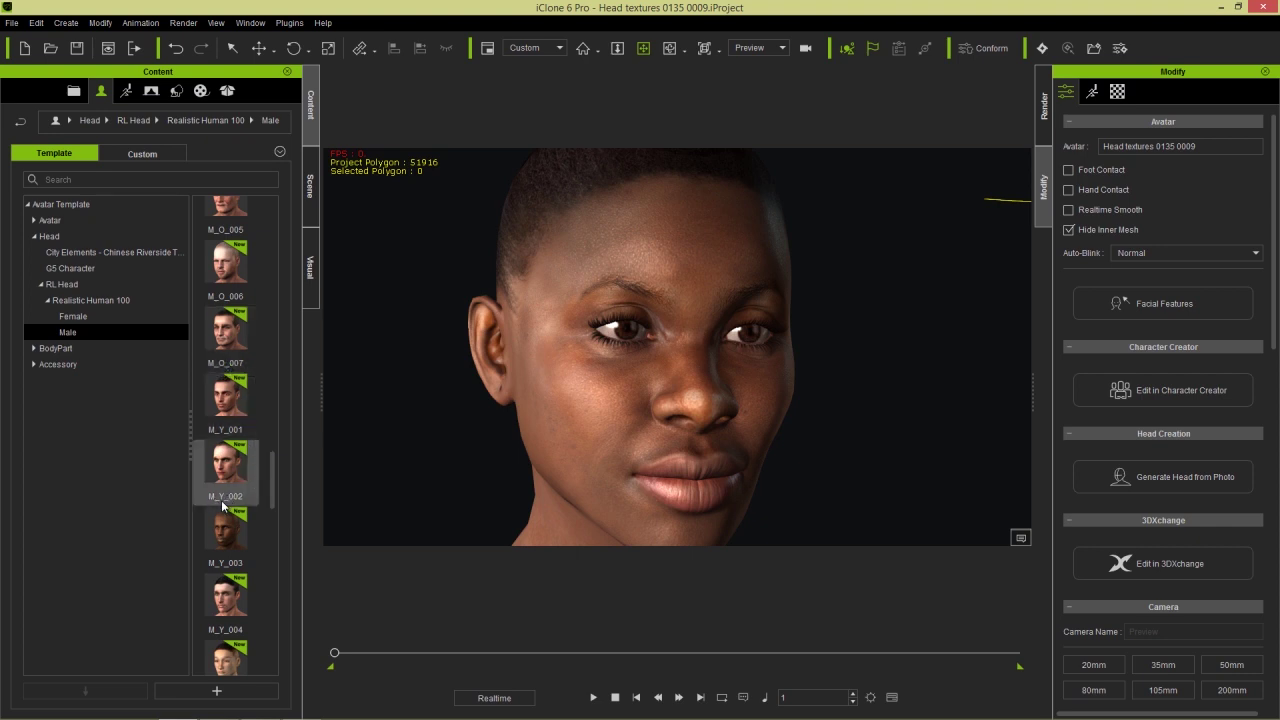
From the Female folder, apply head F_O_003 to the avatar, importing the head morph and the head and body texture
click(110, 317)
mouse_move(275, 507)
mouse_down()
mouse_move(270, 624)
mouse_move(279, 327)
mouse_move(279, 508)
mouse_up()
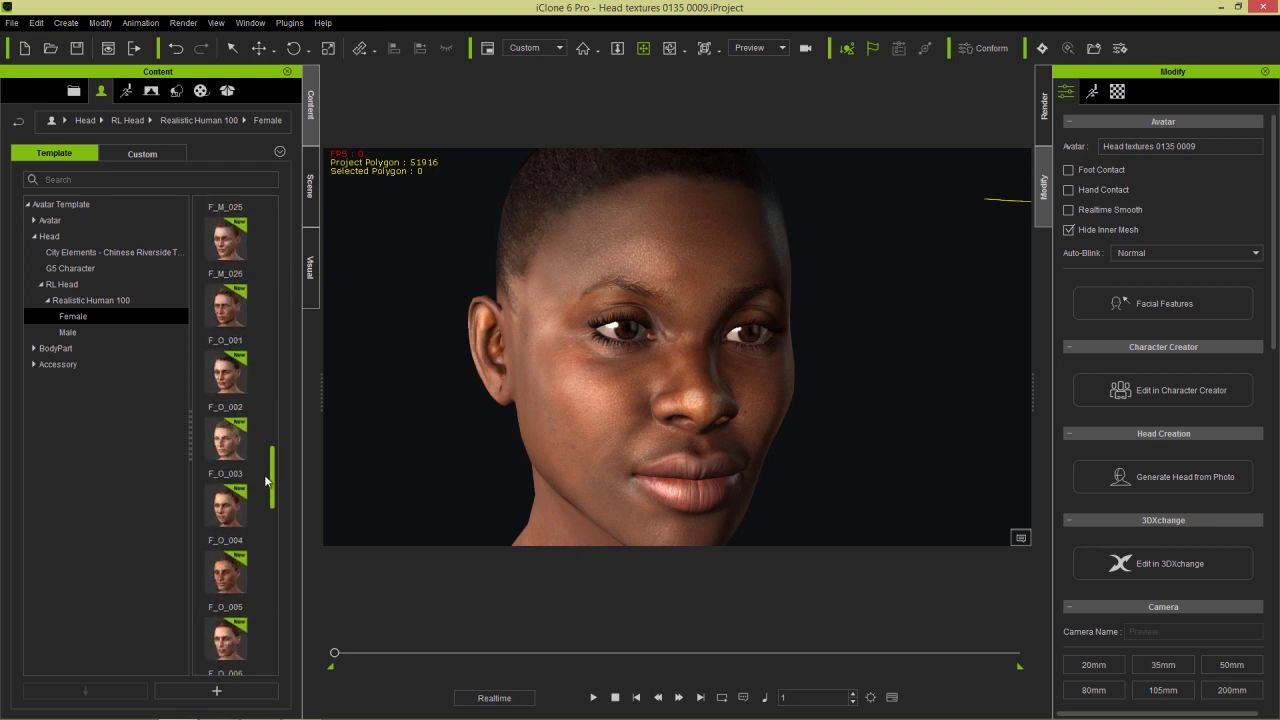
drag(230, 438, 660, 396)
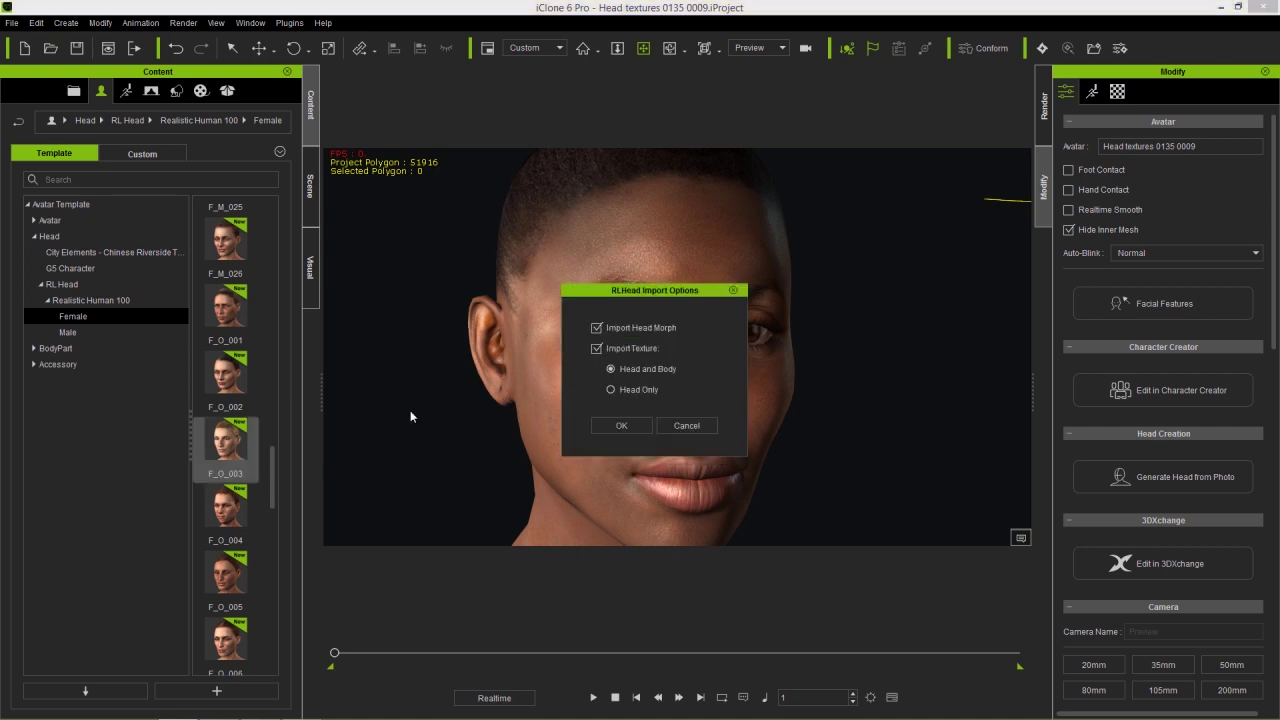
click(628, 424)
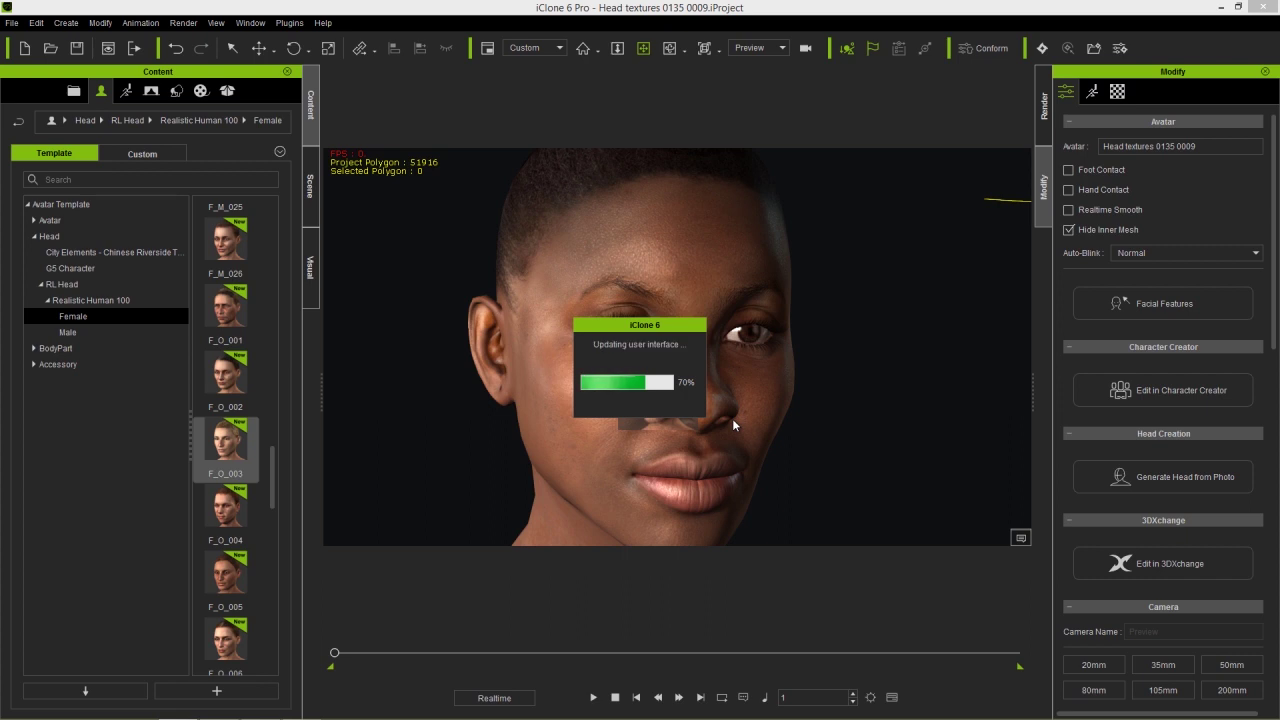
Examine the avatar's new blonde female head up close from several angles
right_drag(780, 434, 676, 288)
middle_drag(610, 233, 608, 247)
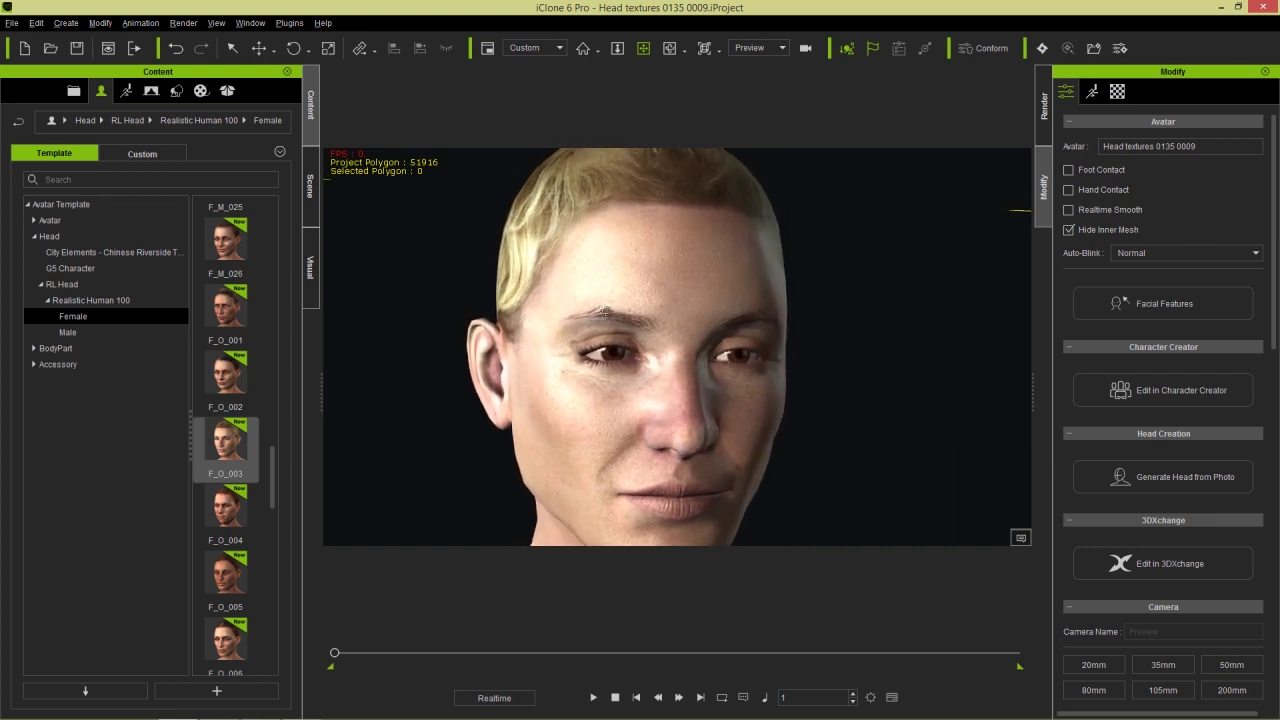
right_drag(600, 307, 658, 314)
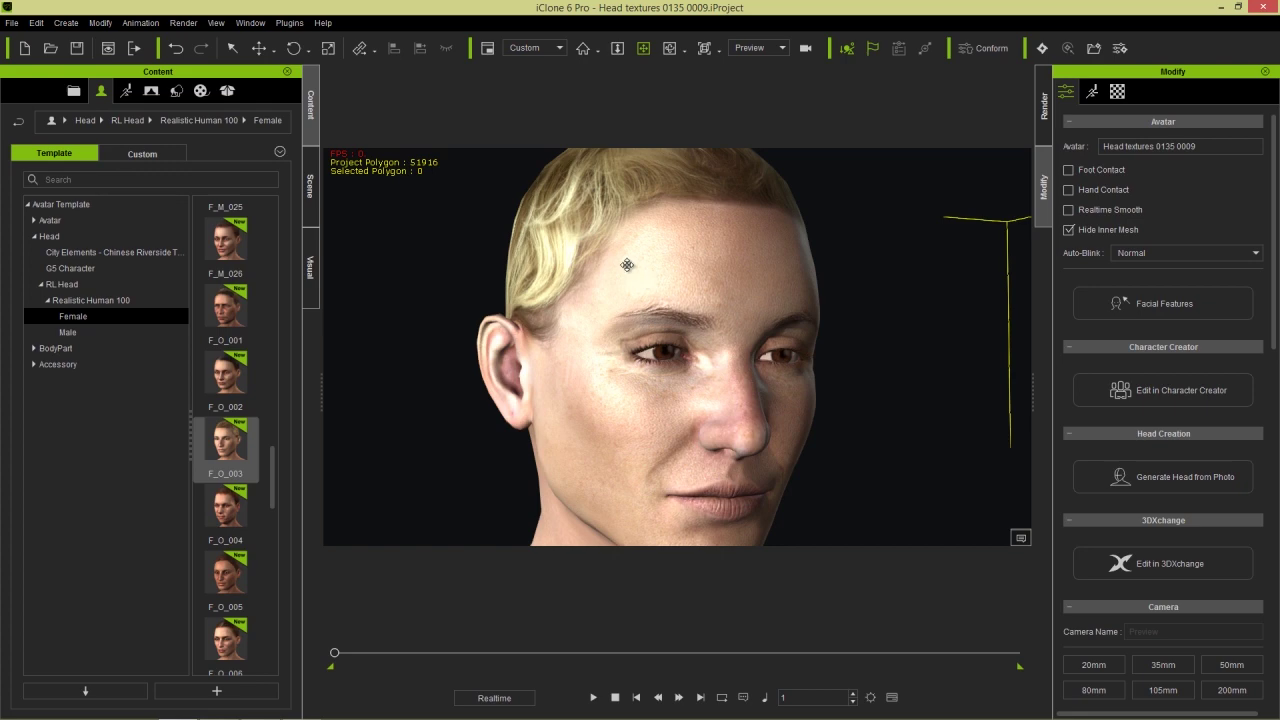
right_drag(588, 330, 741, 345)
right_drag(646, 316, 581, 368)
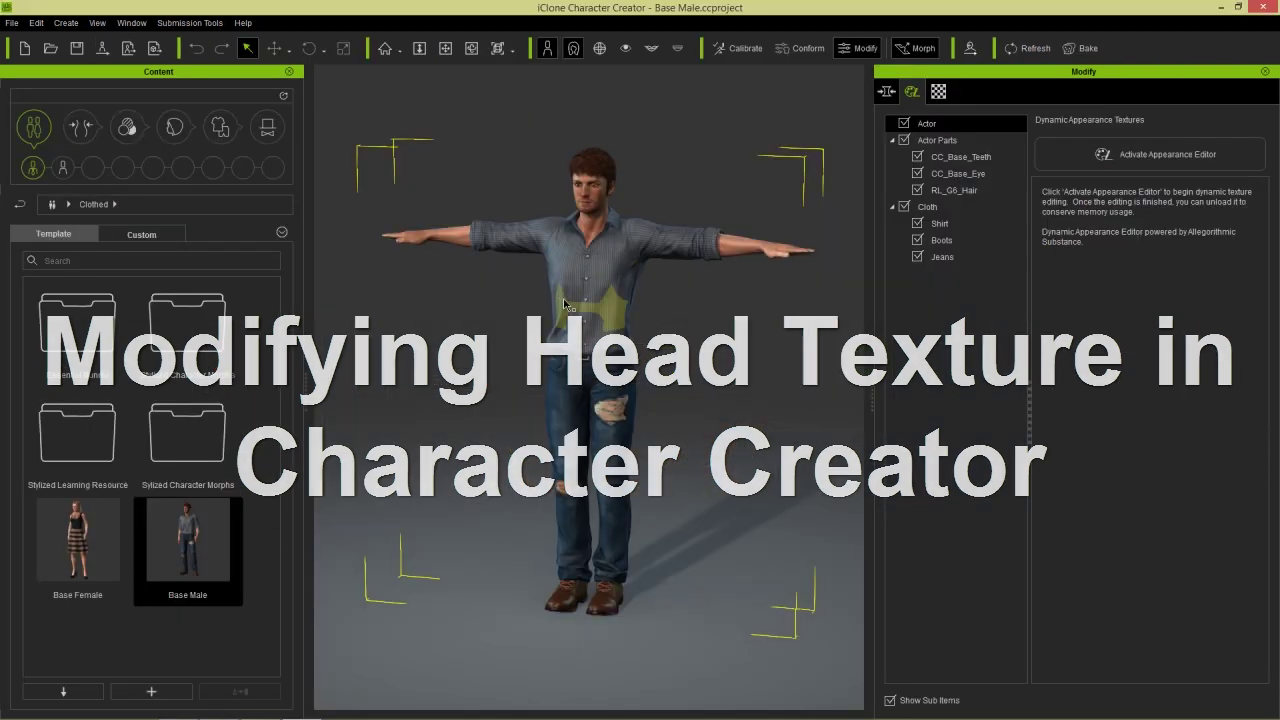
Switch from Character Creator back to iClone and open the file location of head F_O_001 in File Explorer
scroll(565, 304, up, 5)
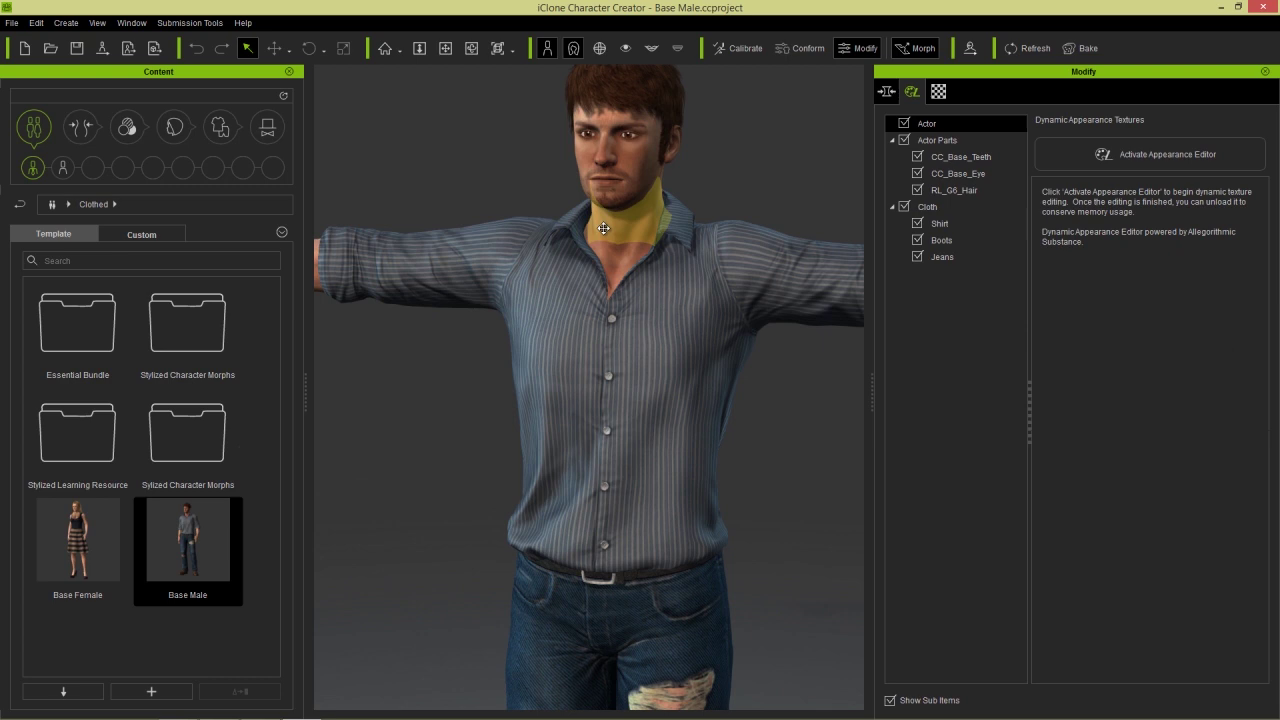
scroll(603, 228, down, 5)
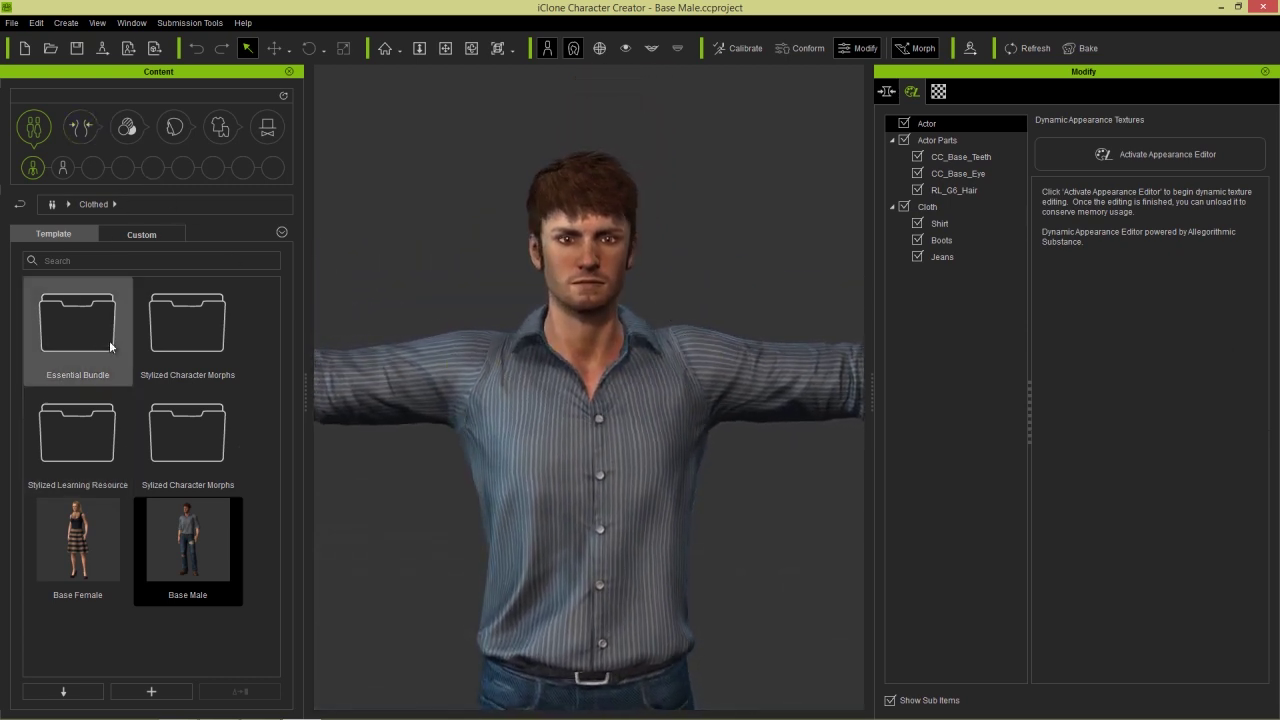
key(alt+Tab)
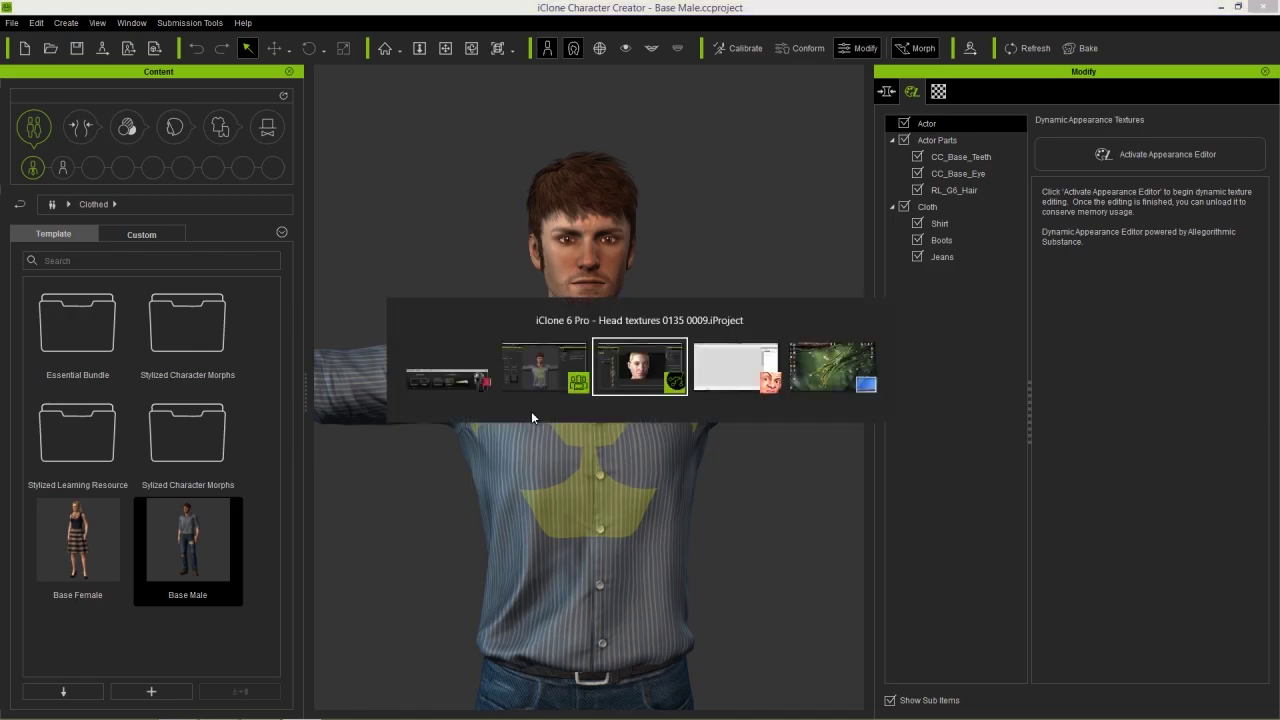
key(alt+Tab)
key(alt+Tab)
key(alt+Tab)
key(alt+Tab)
key(alt+Tab)
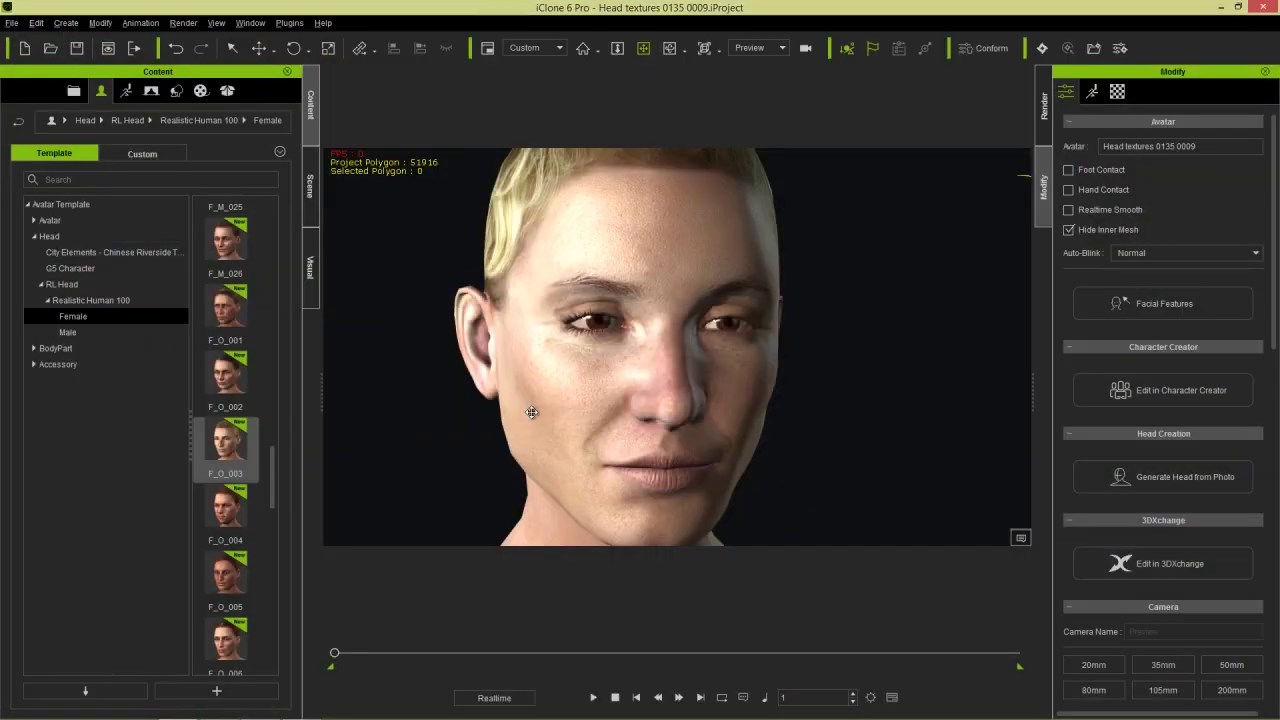
right_click(228, 323)
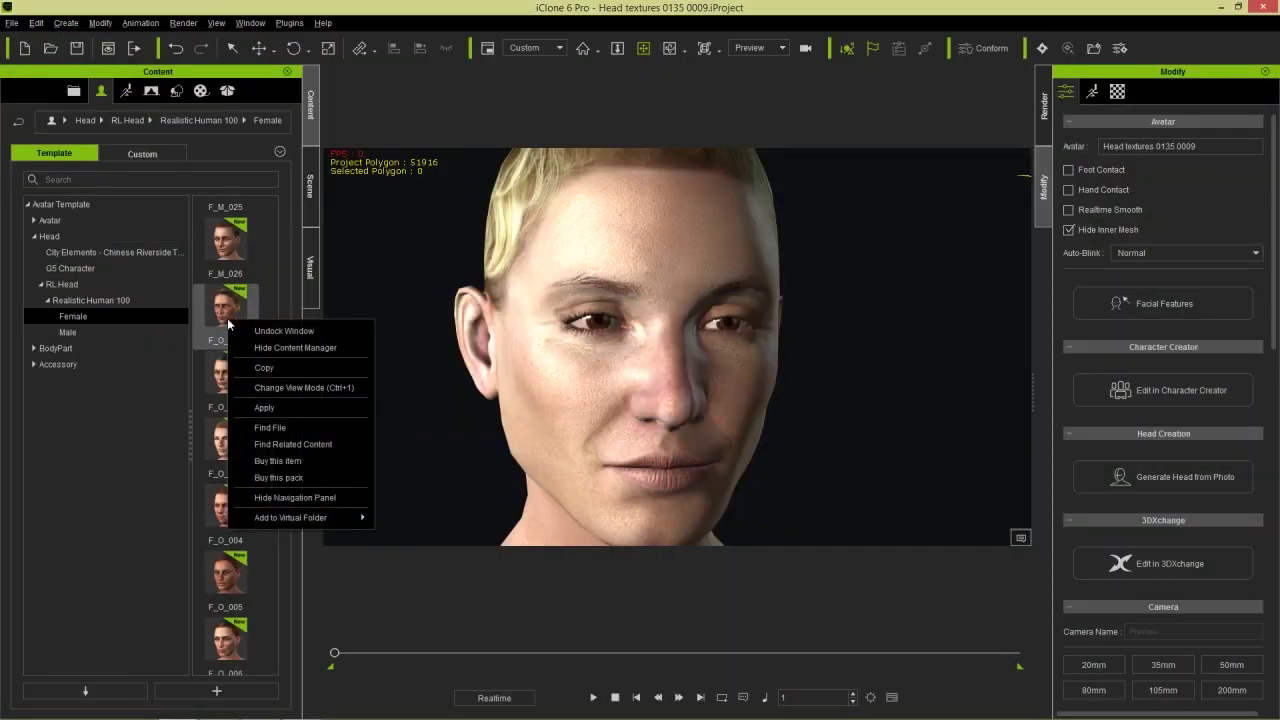
click(284, 429)
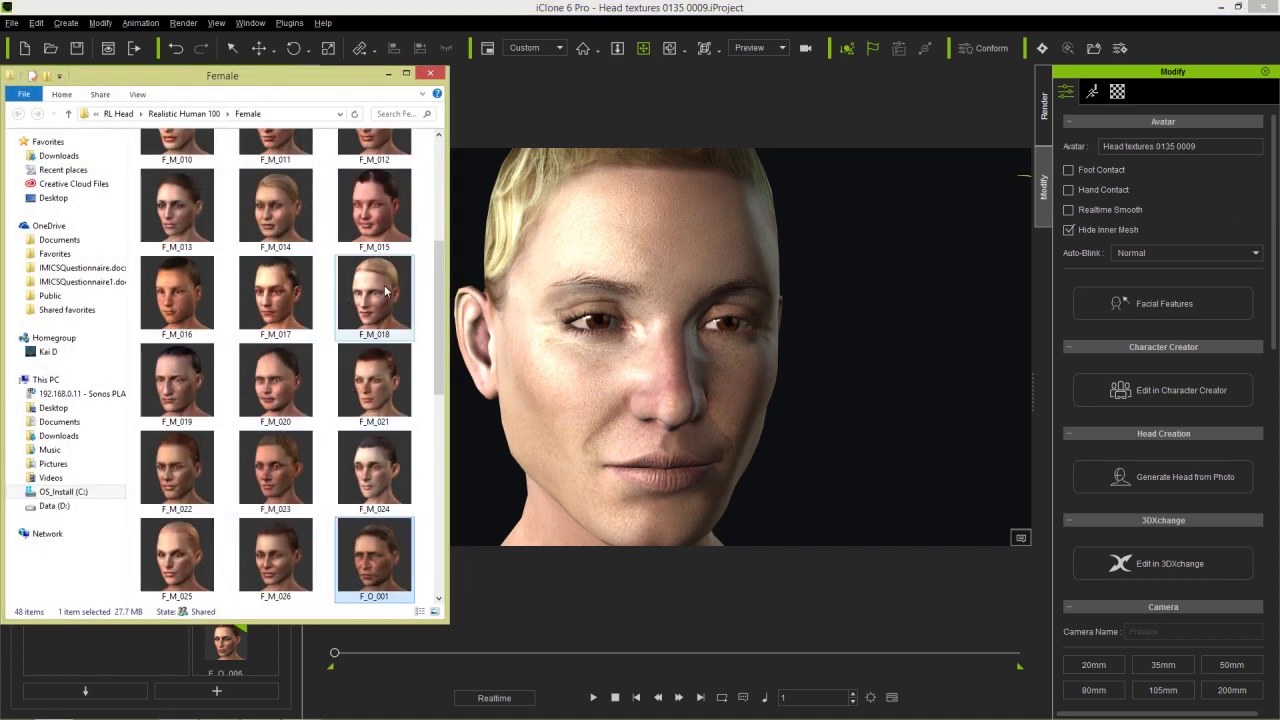
Open the pack's Male folder in File Explorer and apply head M_M_006 to the avatar with head morph and head and body texture
drag(434, 288, 467, 167)
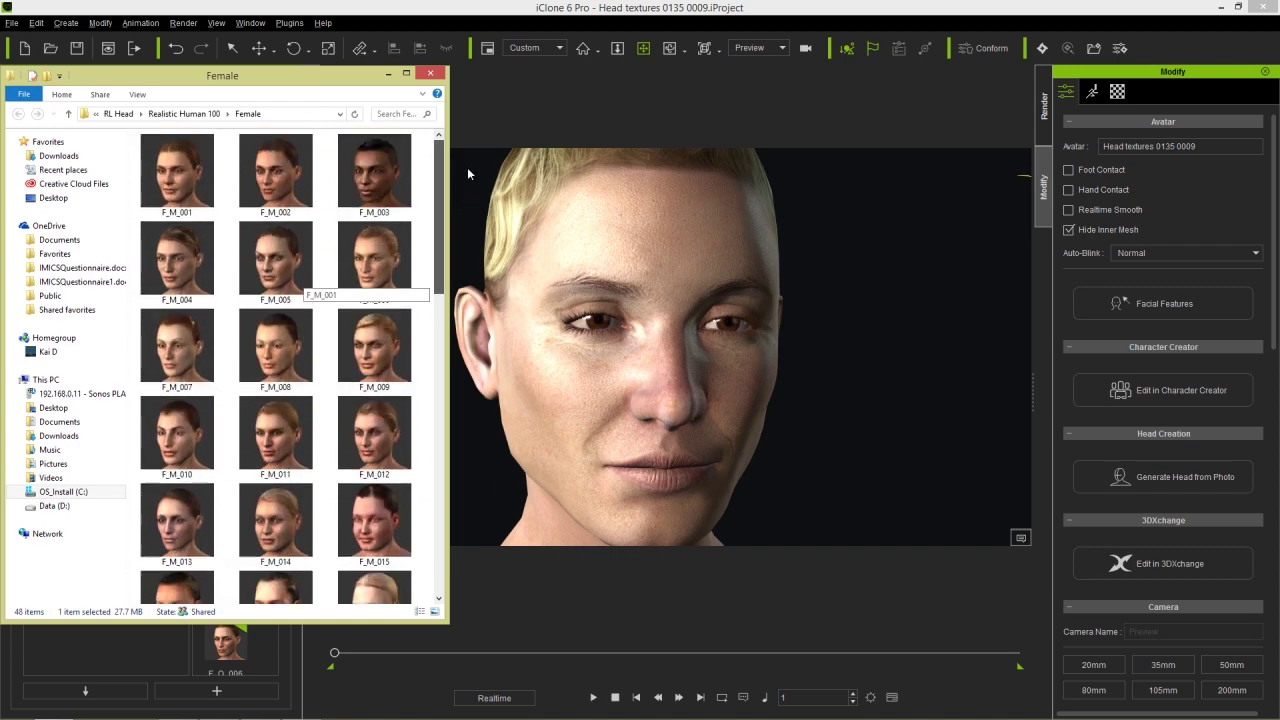
click(185, 116)
double_click(176, 171)
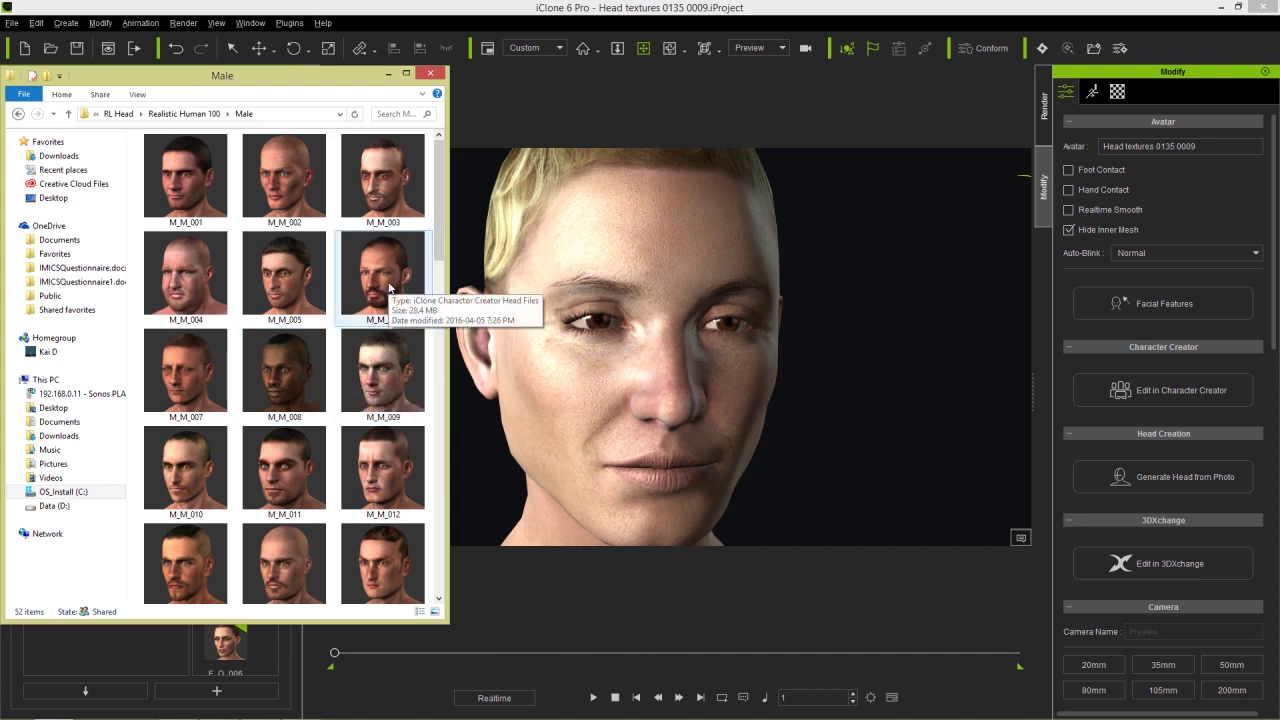
drag(378, 276, 629, 364)
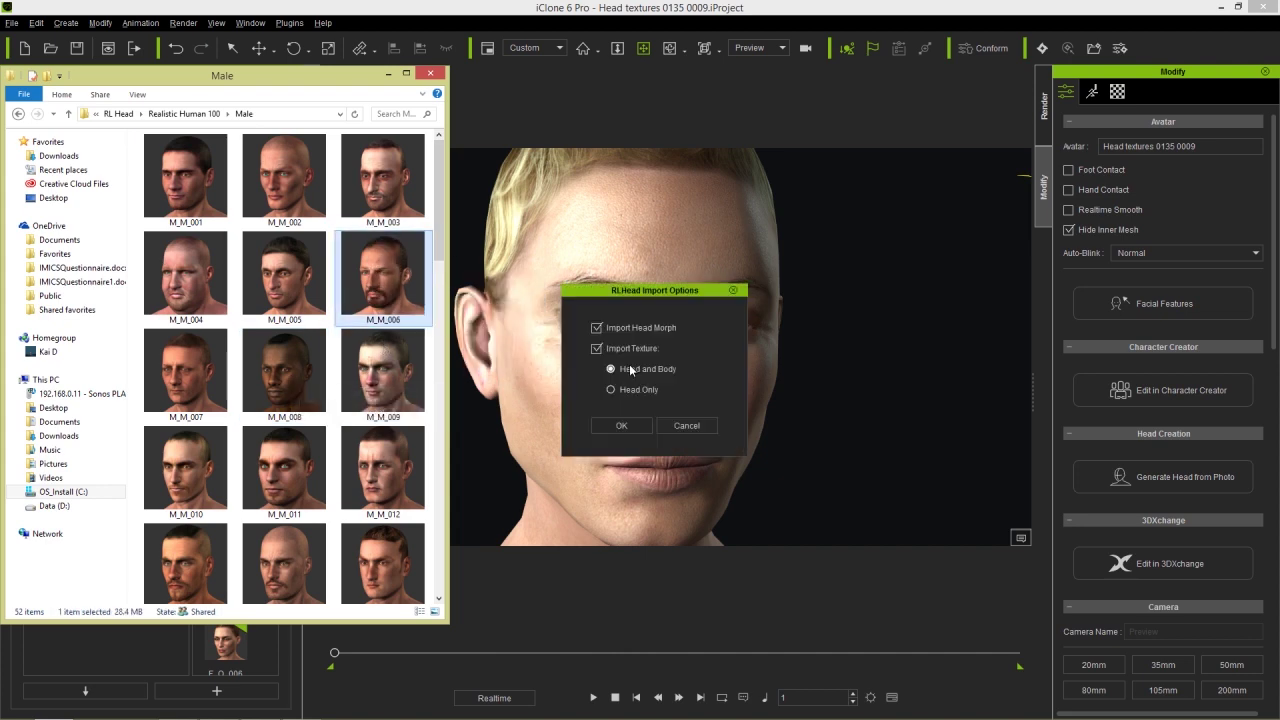
click(622, 426)
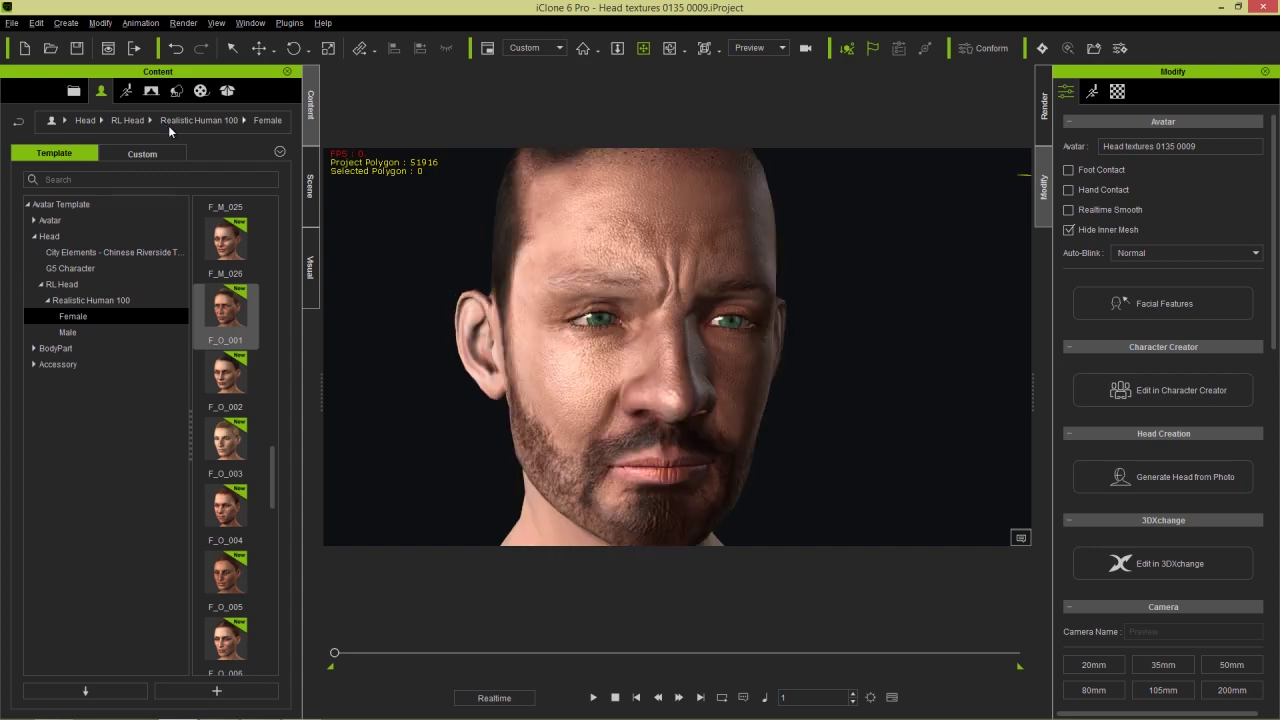
Look through the 01_G6 Character and 00_CC Character avatar folders, and view the bearded avatar's face from the front
click(126, 91)
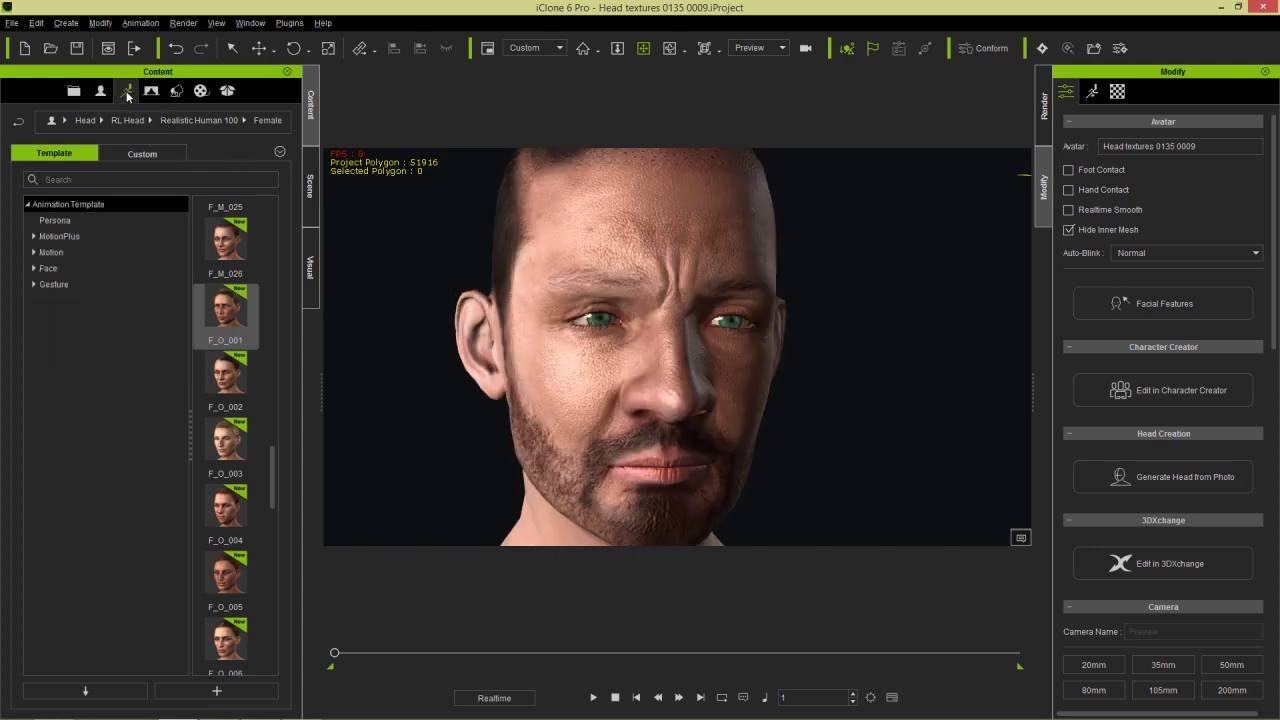
click(100, 91)
click(60, 220)
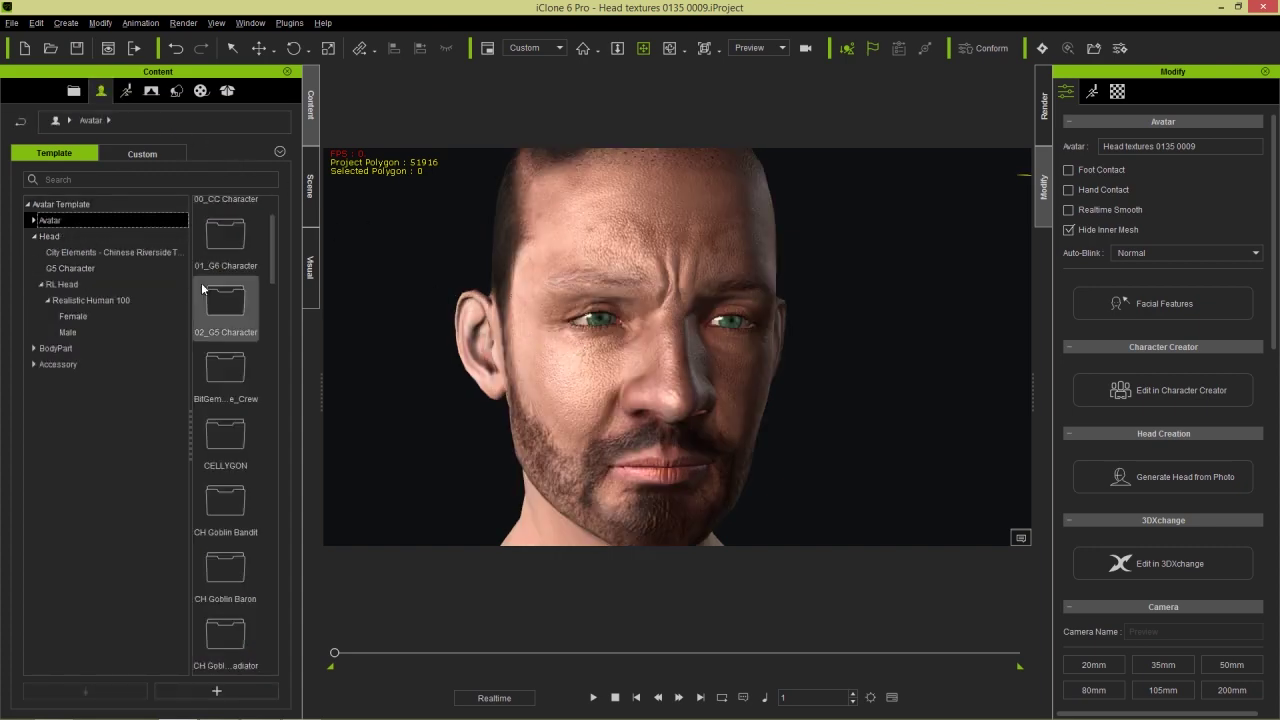
double_click(227, 230)
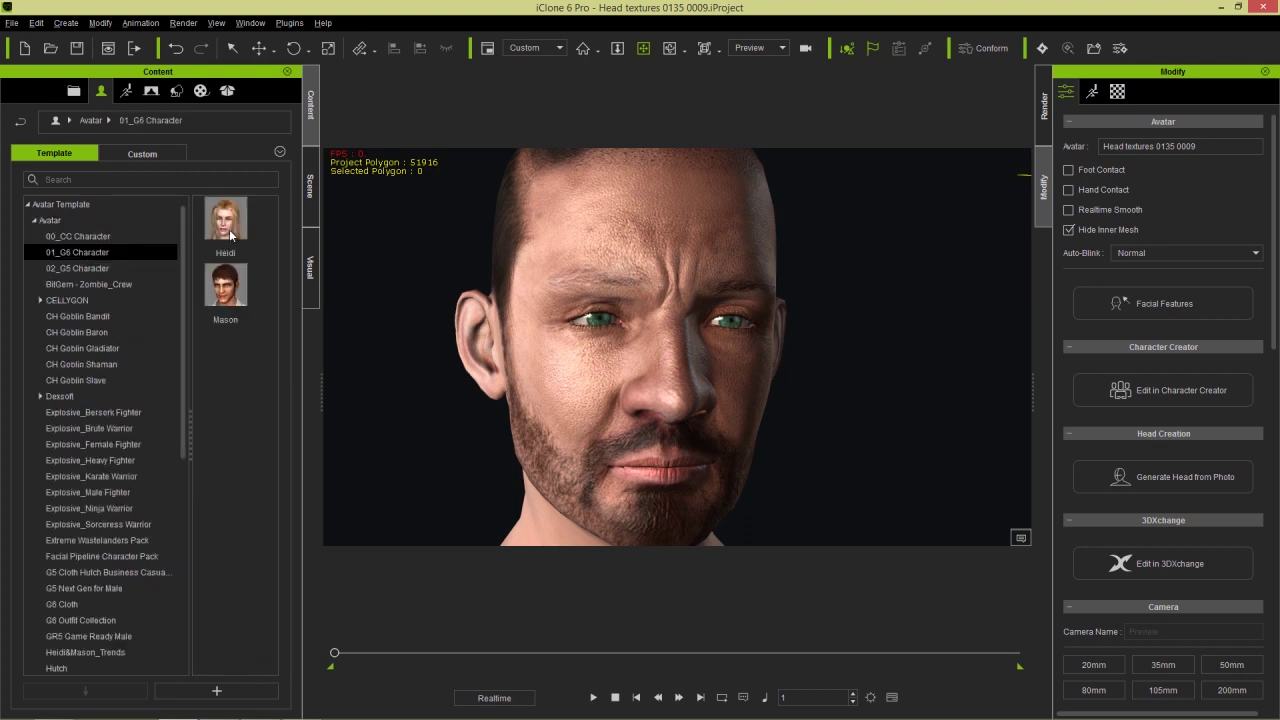
click(90, 236)
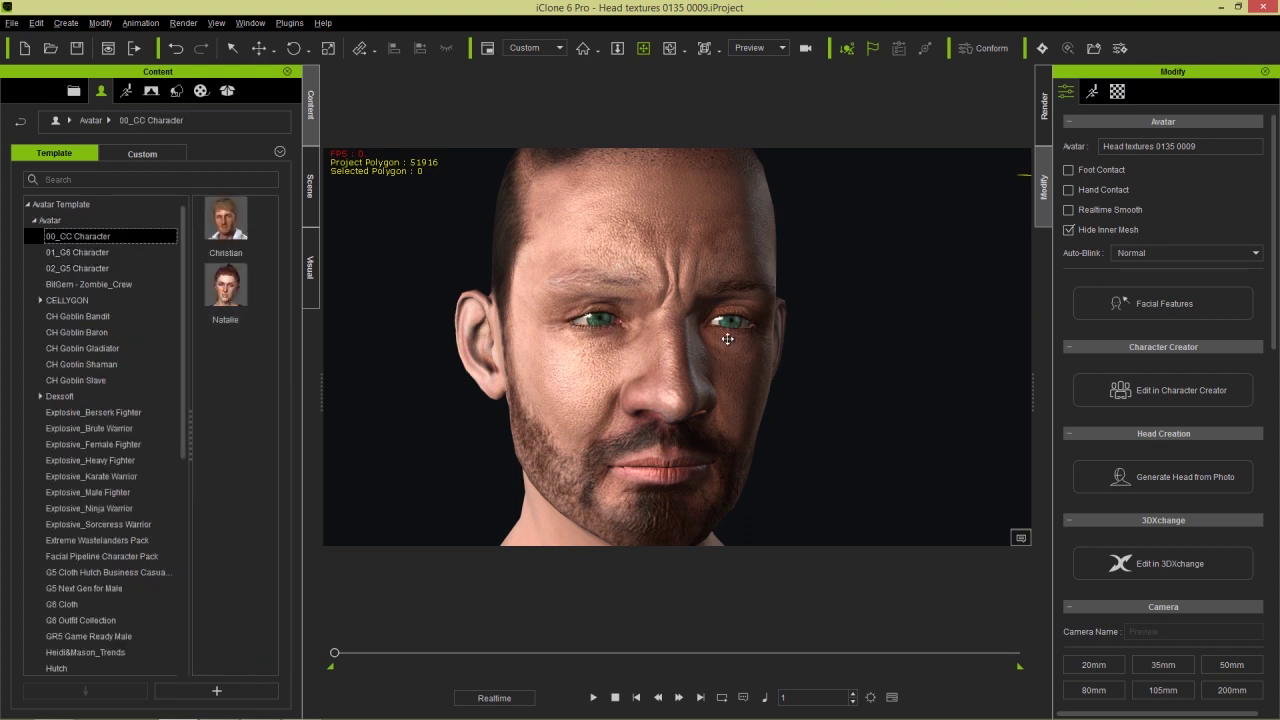
right_drag(647, 343, 590, 343)
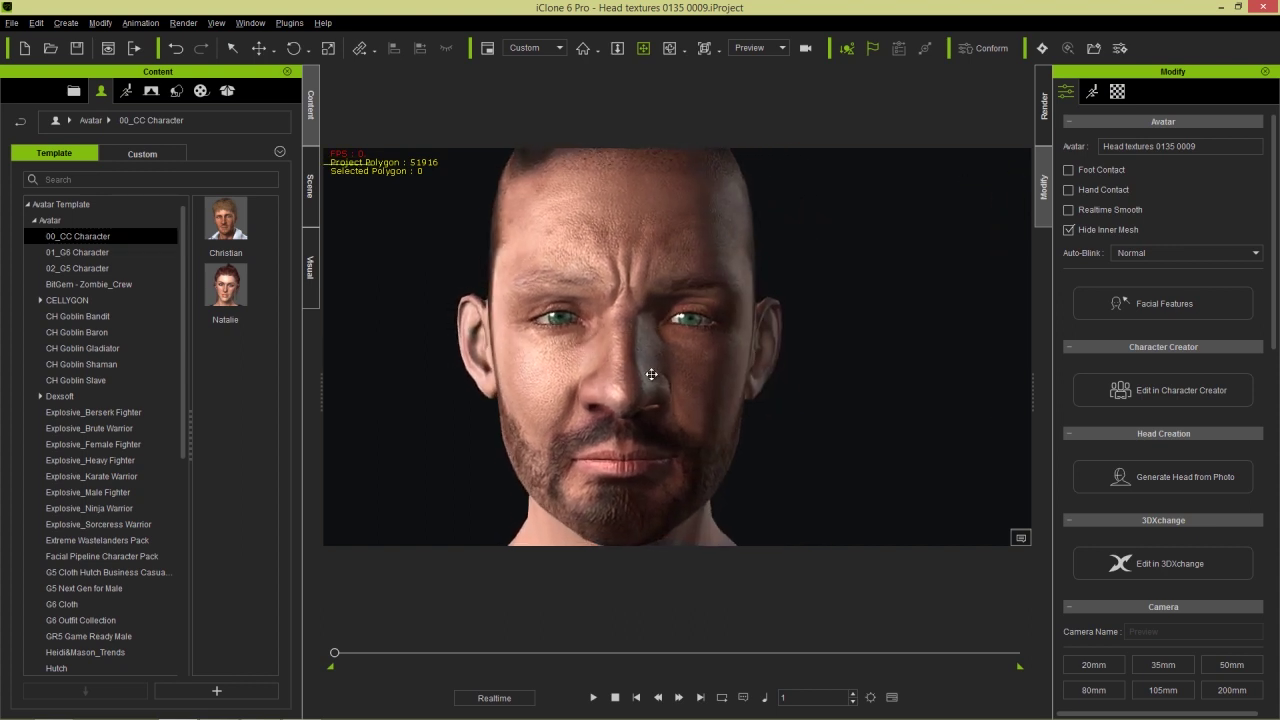
Switch to Character Creator and bring the File Explorer window with the Male heads in front of it
key(alt+Tab)
key(alt+Tab)
key(alt+Tab)
key(alt+Tab)
key(alt+Tab)
key(alt+Tab)
key(alt+Tab)
key(alt+Tab)
key(alt+Tab)
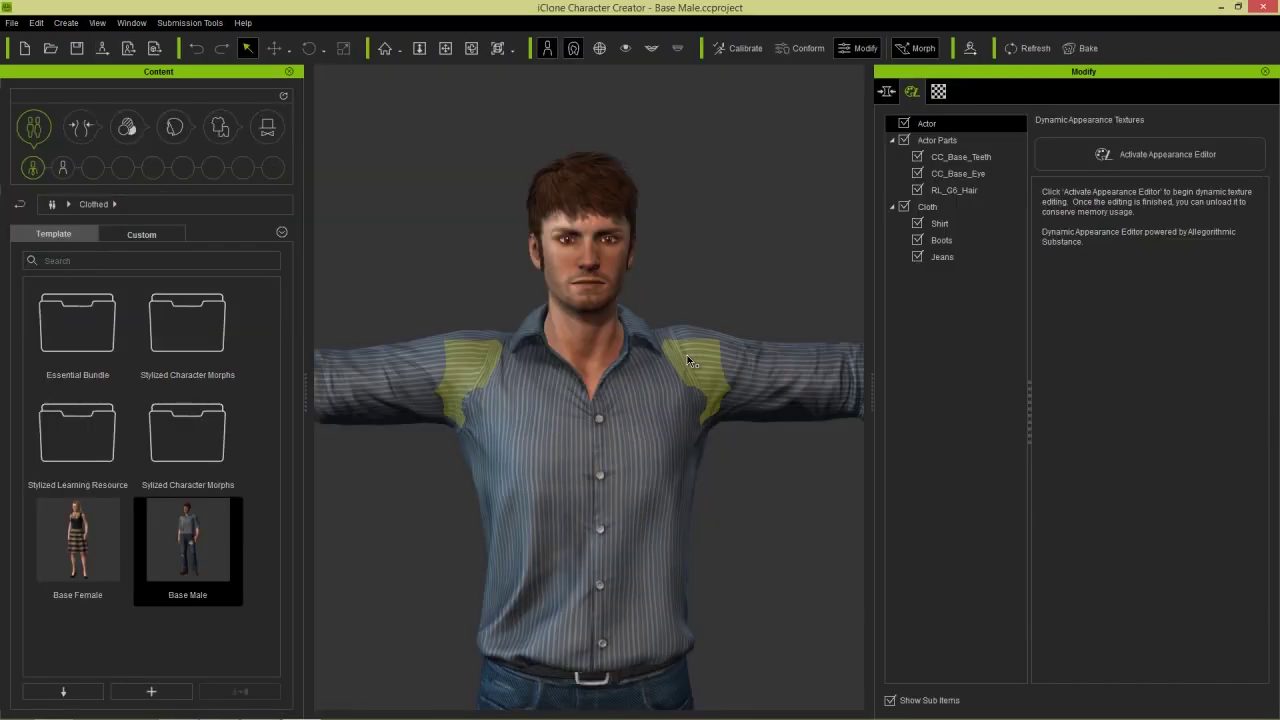
key(alt+Tab)
key(alt+Tab)
key(alt+Tab)
key(alt+Tab)
key(alt+Tab)
key(alt+Tab)
key(alt+Tab)
key(alt+Tab)
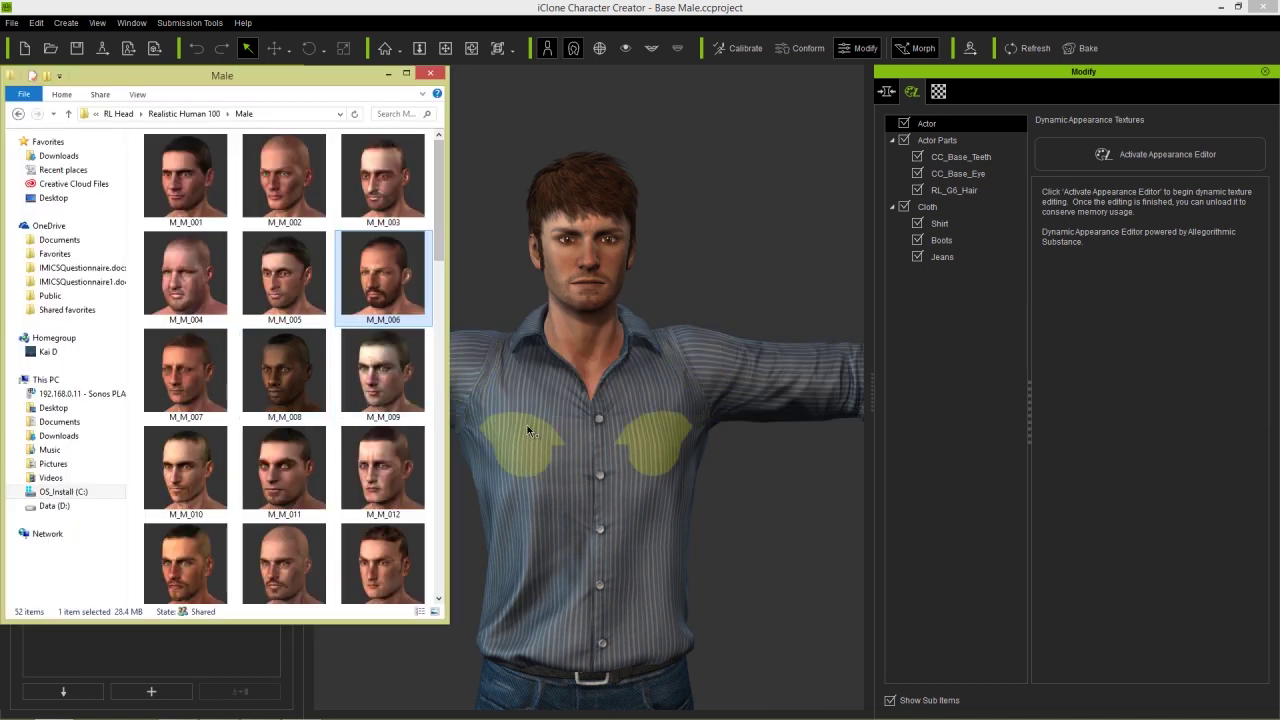
Apply head M_O_005 to the Base Male, importing head morph and head and body texture, with Dynamic Appearance Texture Settings on Reset
scroll(445, 258, down, 2)
drag(445, 258, 423, 381)
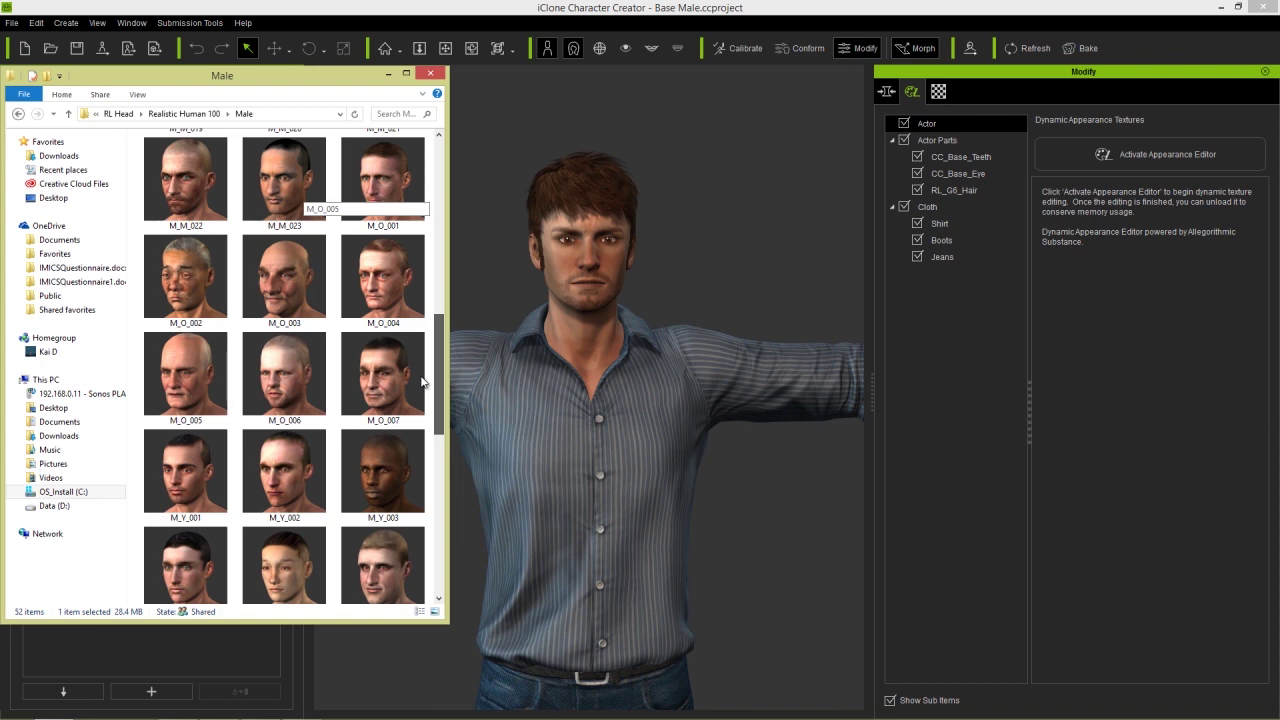
drag(209, 378, 591, 300)
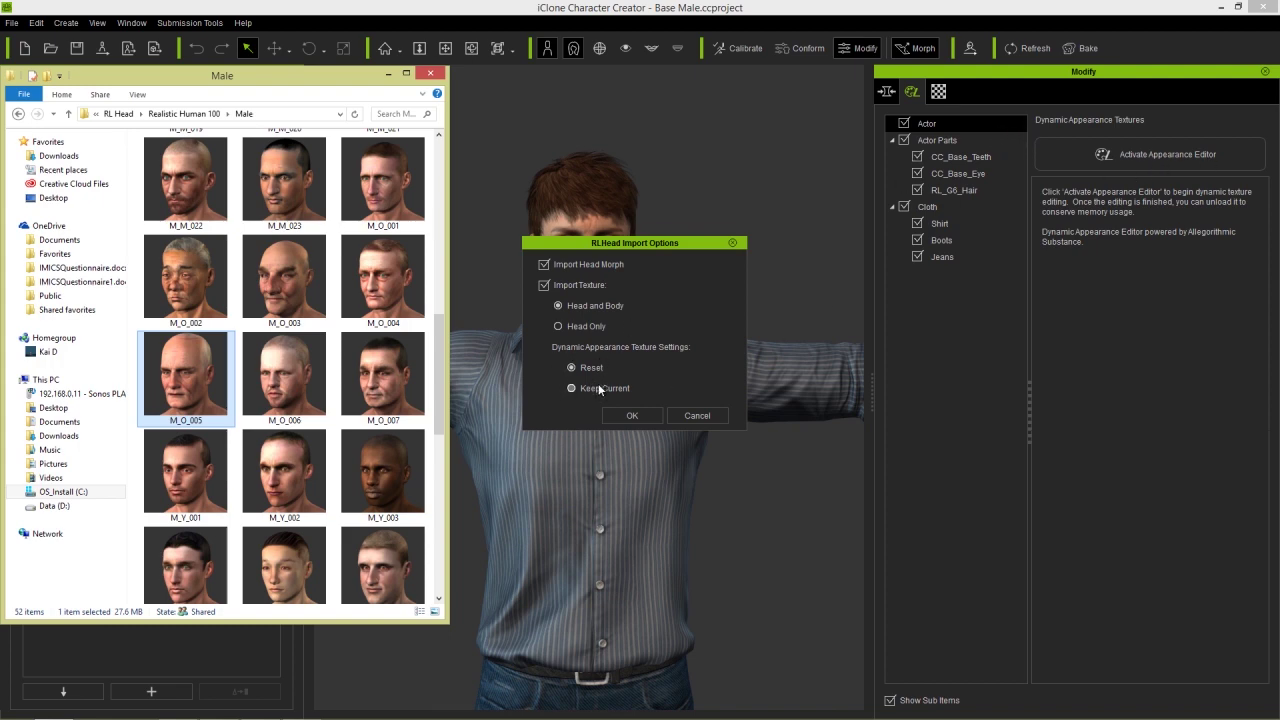
click(632, 415)
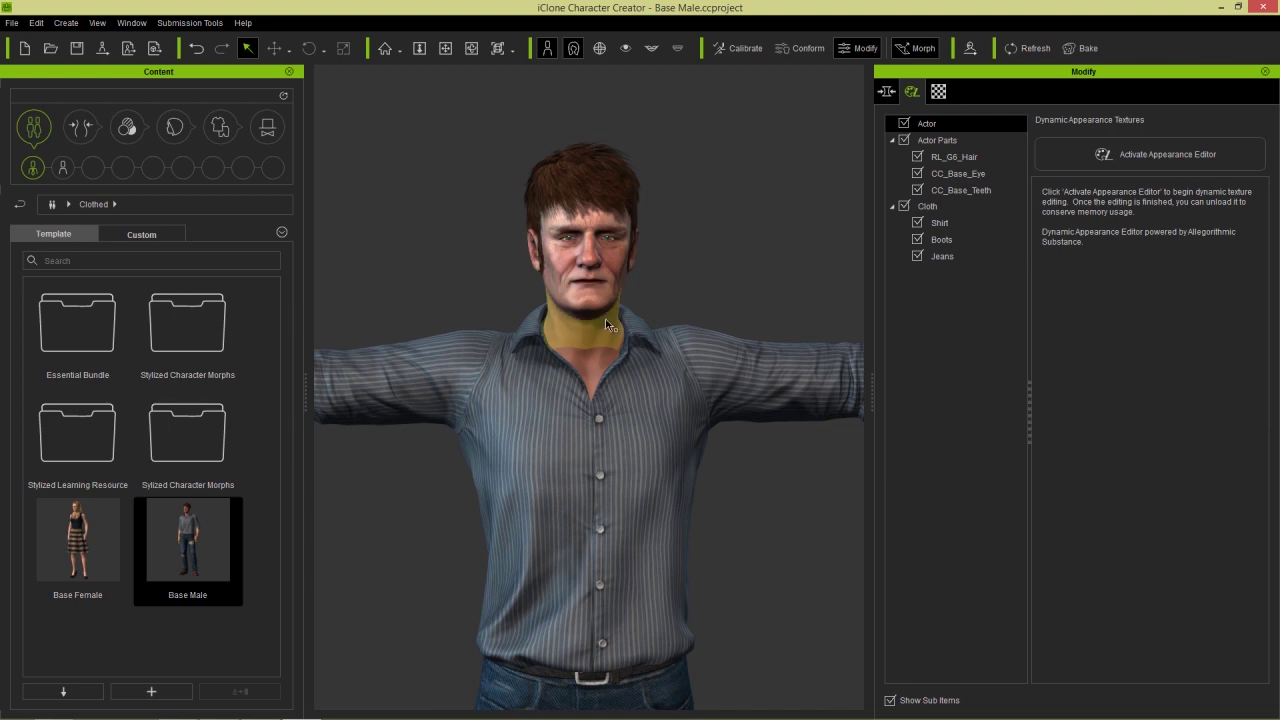
Examine the Base Male's new older face up close from the front and at an angle
scroll(608, 368, up, 5)
middle_drag(601, 300, 606, 443)
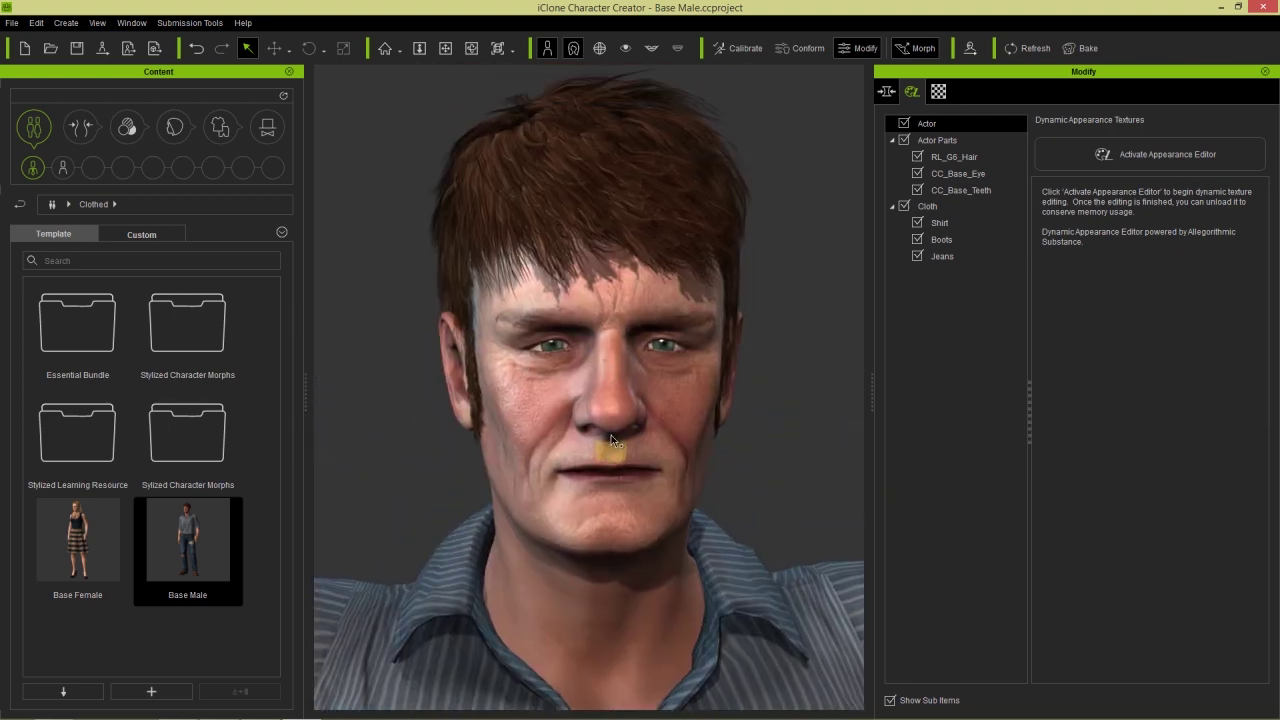
right_drag(606, 443, 565, 436)
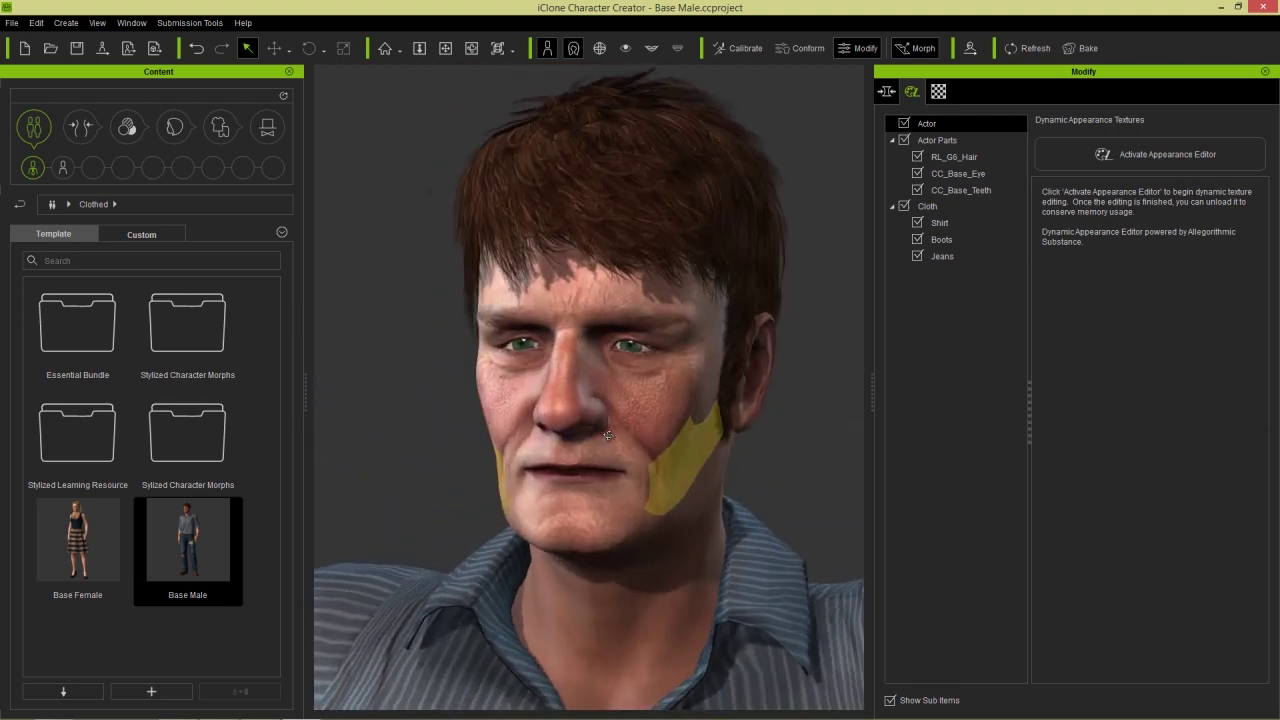
Apply the Side parted hair from the Hottest Hairstyles folder to the Base Male
click(183, 126)
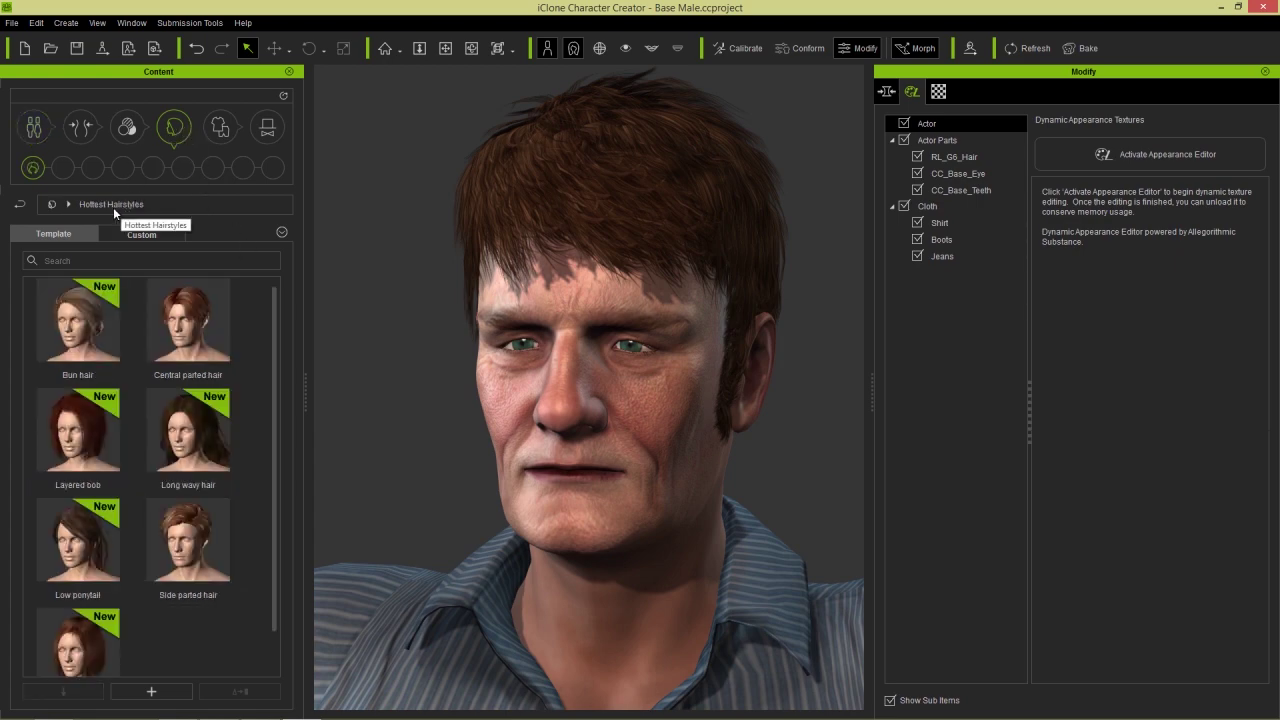
click(66, 204)
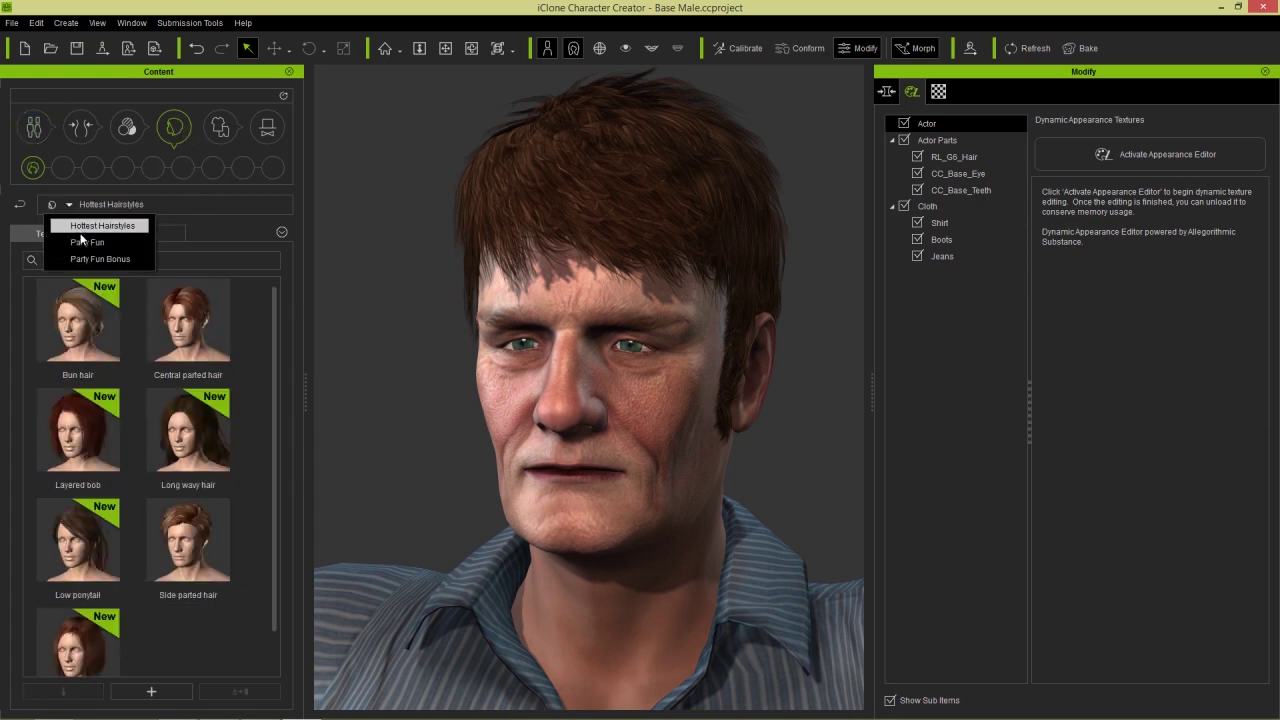
click(21, 205)
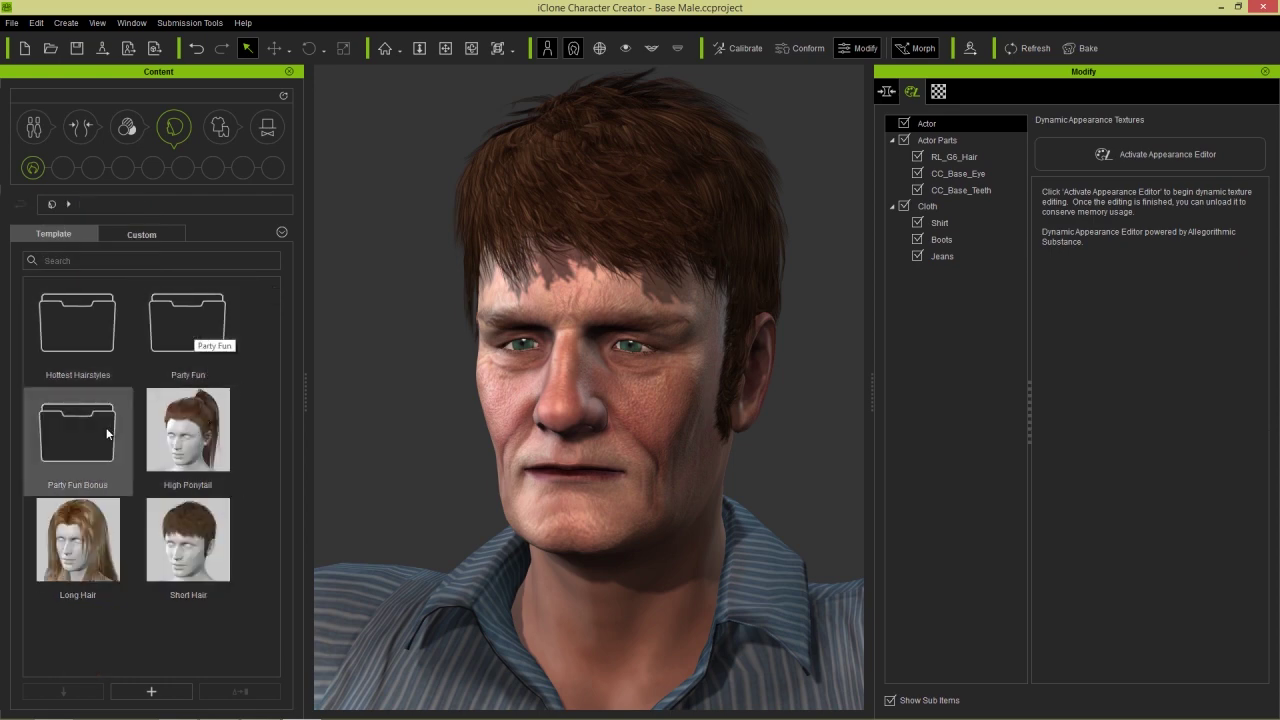
double_click(93, 332)
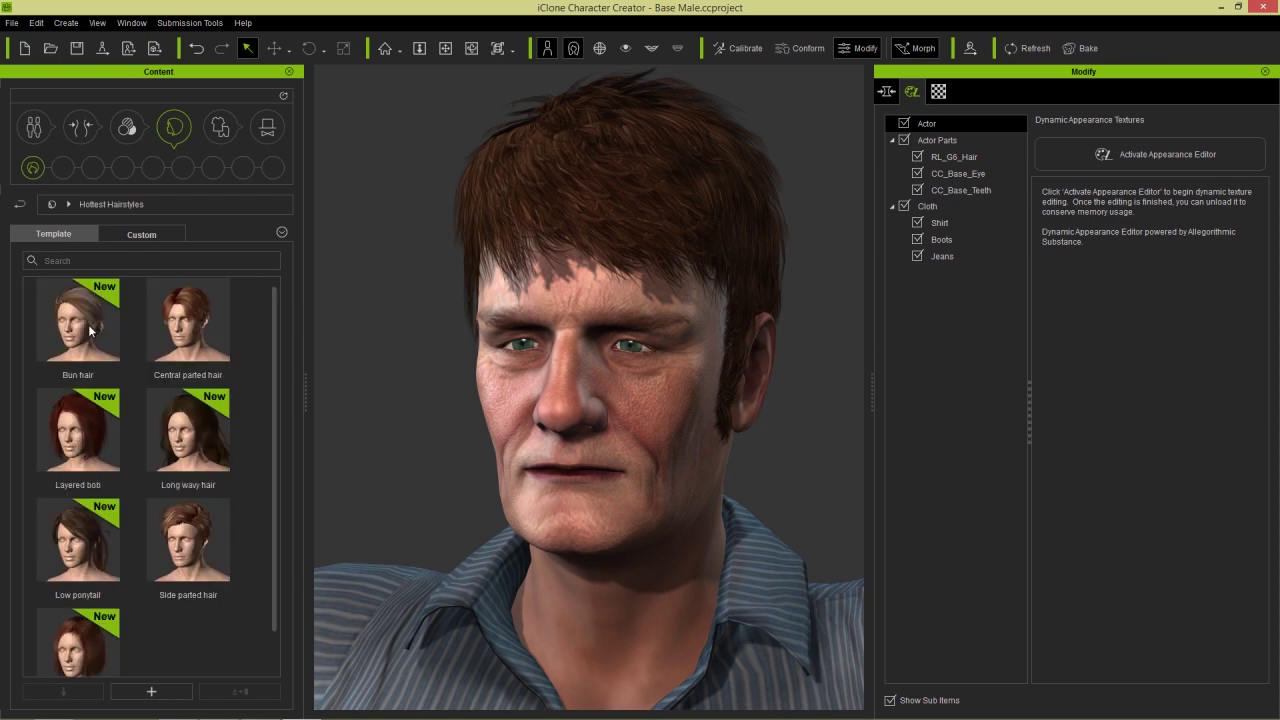
double_click(190, 545)
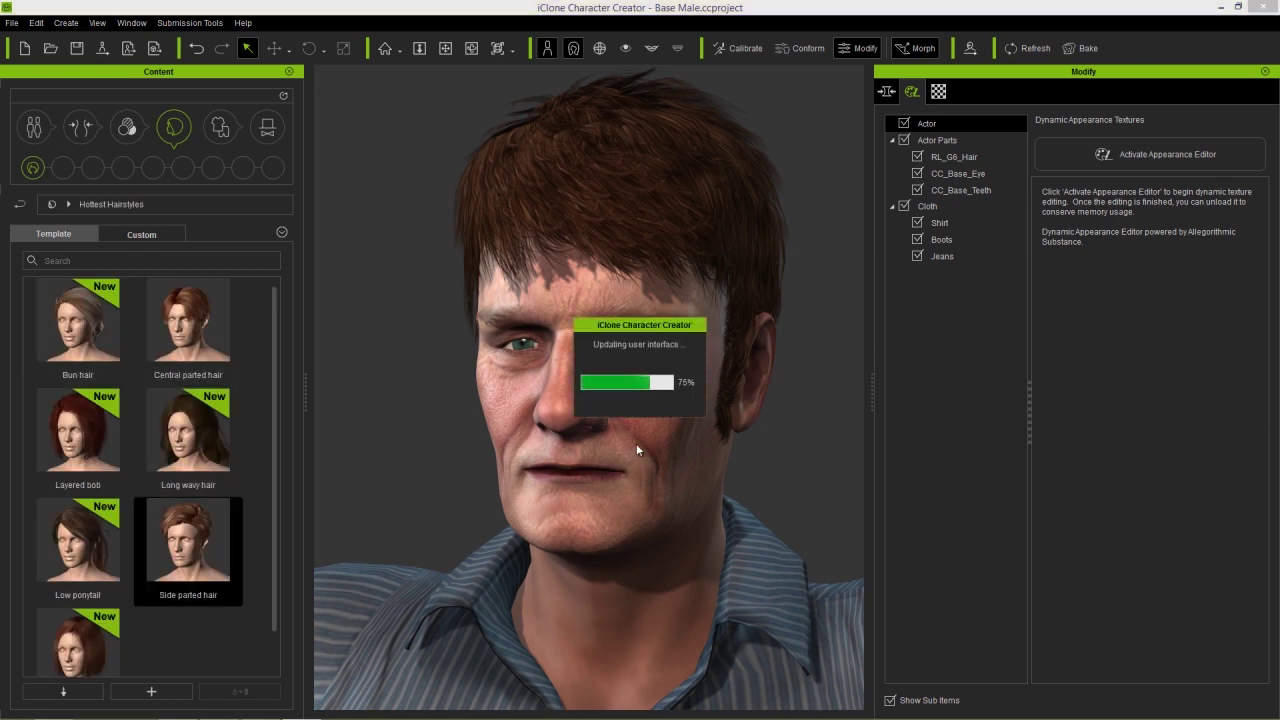
right_drag(671, 423, 515, 497)
Delete the RL_G6_Hair part and view the bald head from both sides
click(960, 174)
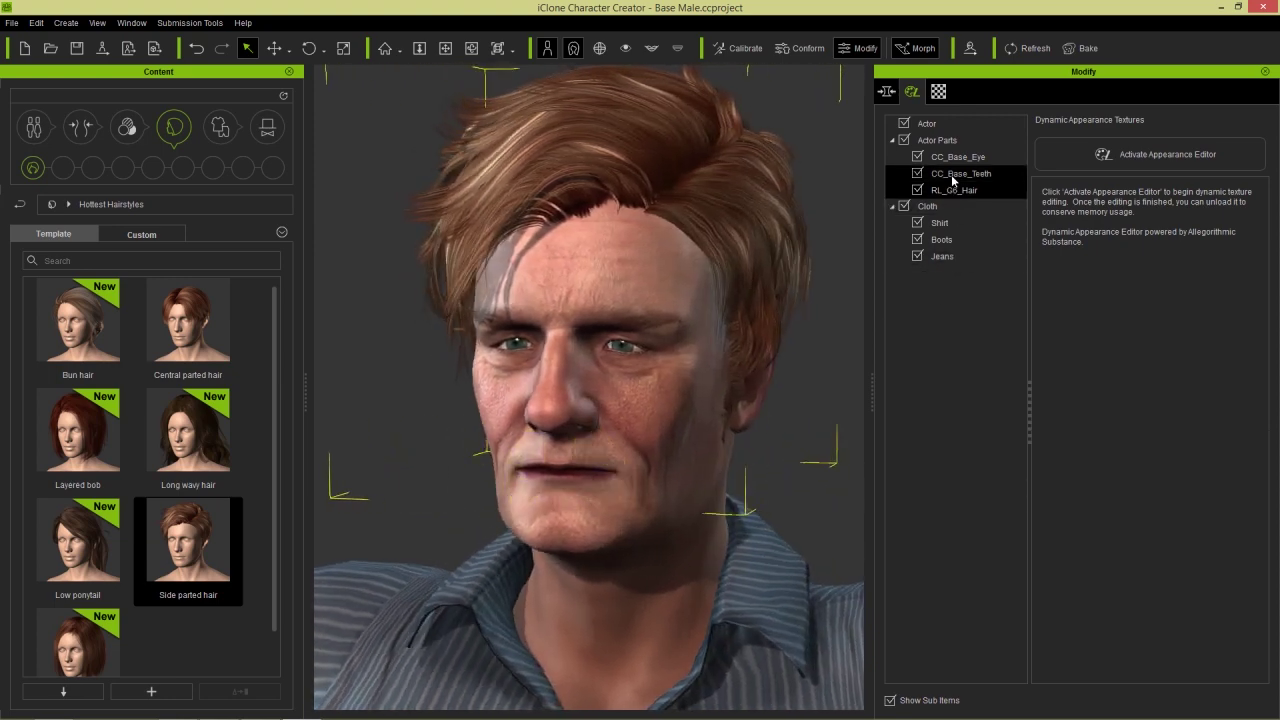
click(964, 190)
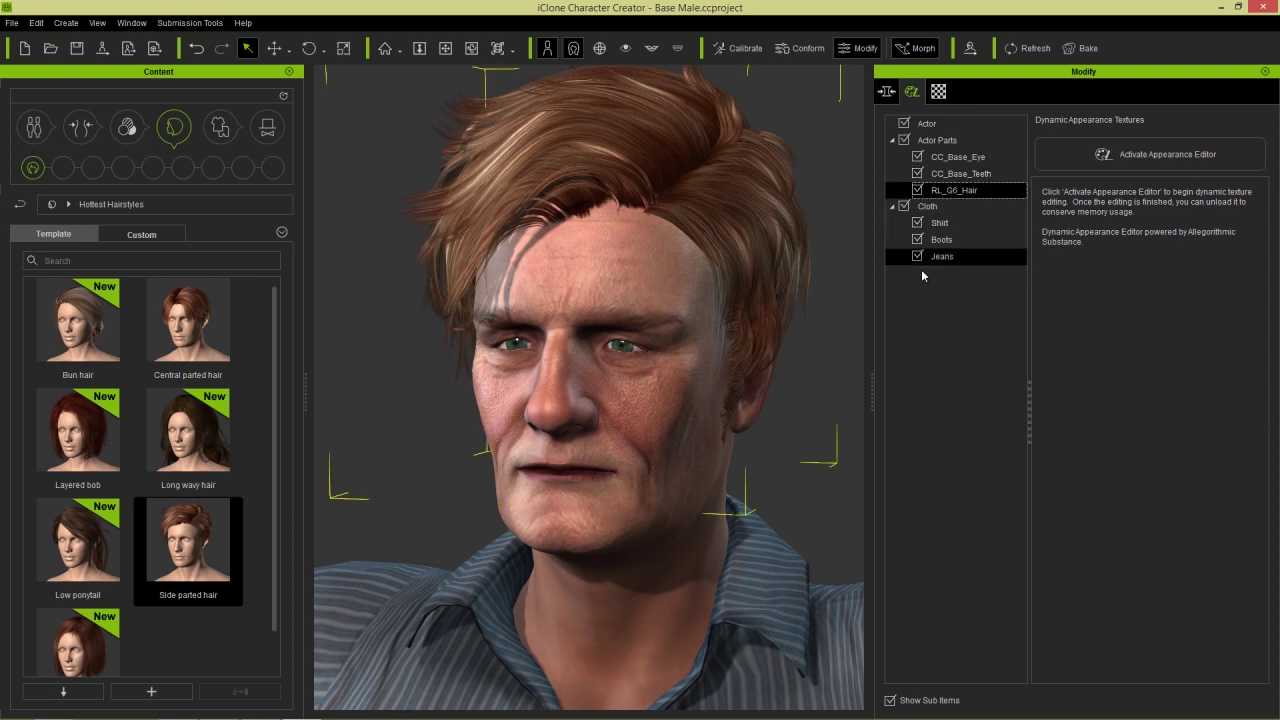
key(Delete)
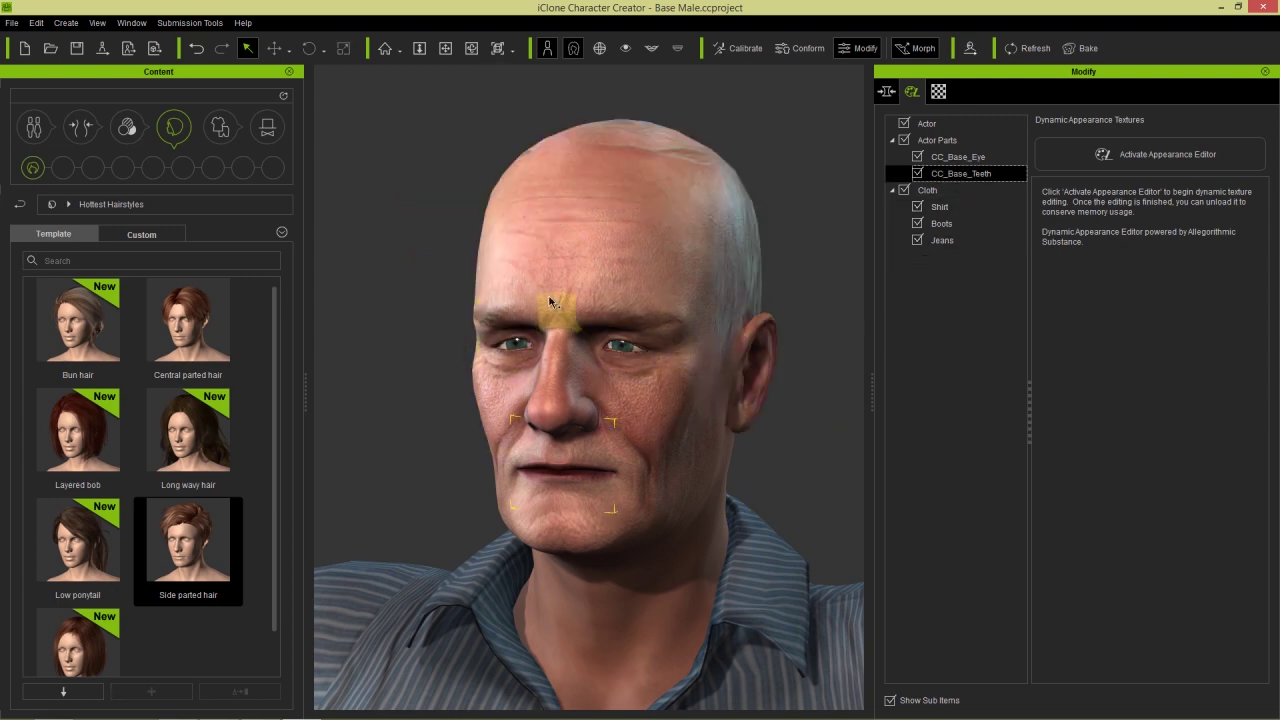
right_drag(584, 289, 561, 316)
right_drag(530, 430, 545, 405)
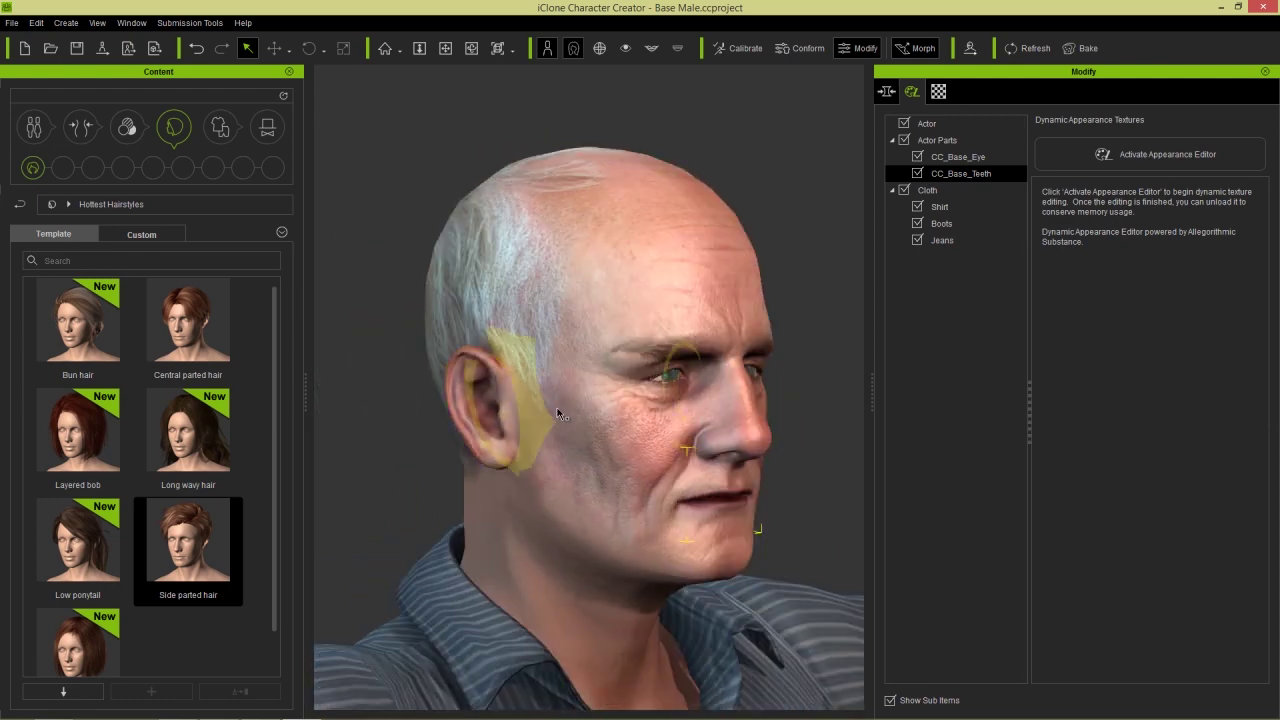
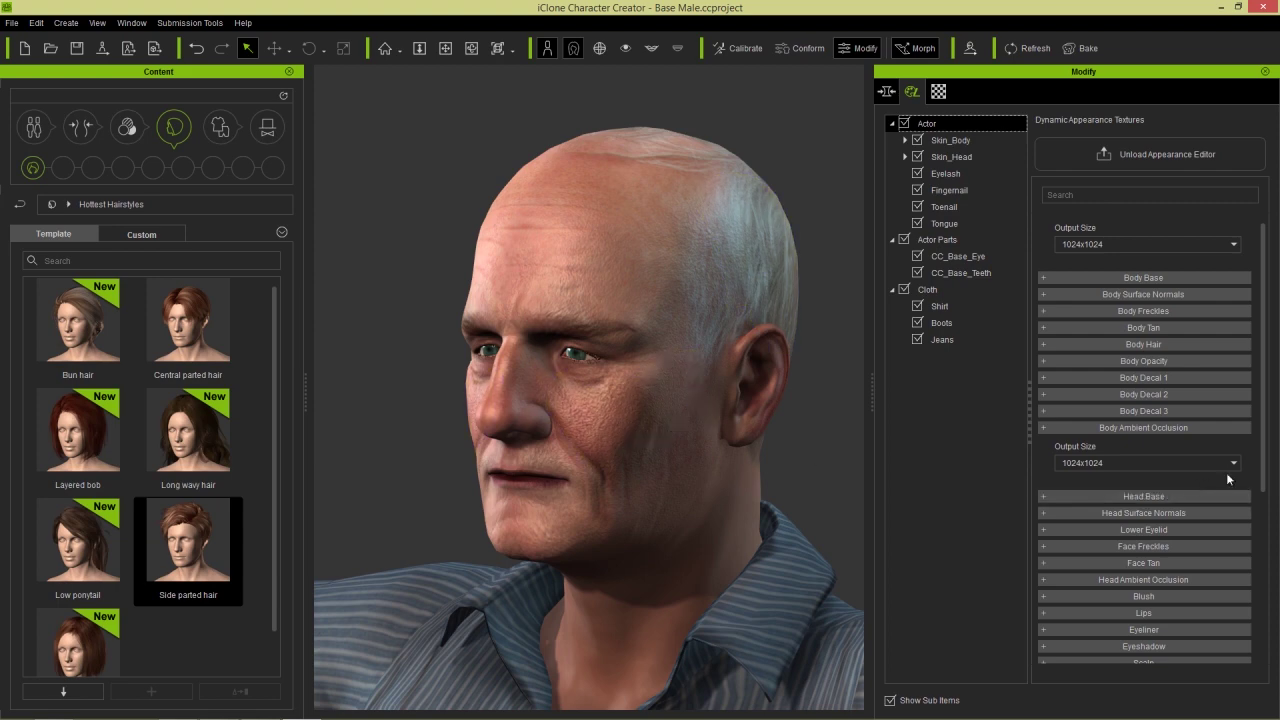
Set the Scalp type to Type 2 in the head's dynamic appearance textures
drag(1264, 410, 1267, 526)
click(1082, 475)
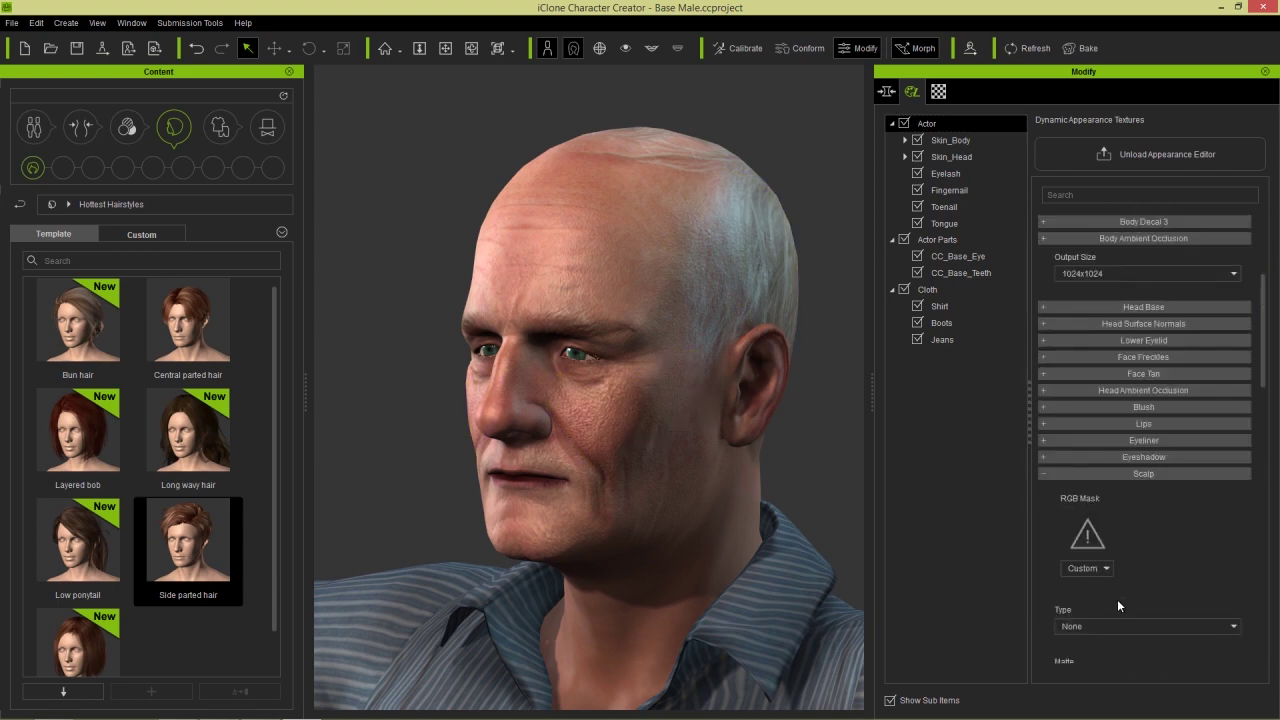
scroll(1115, 599, down, 3)
click(1091, 507)
click(1082, 535)
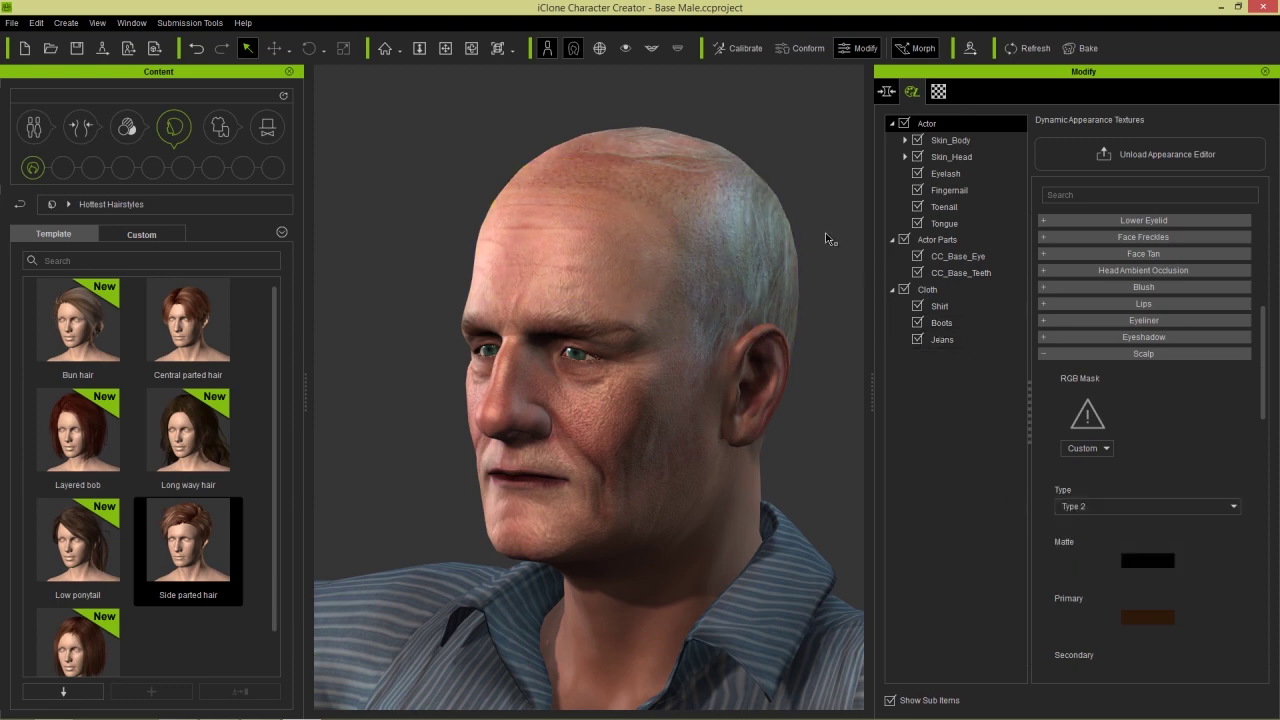
Set the Scalp type back to None and collapse the Scalp settings
click(1144, 506)
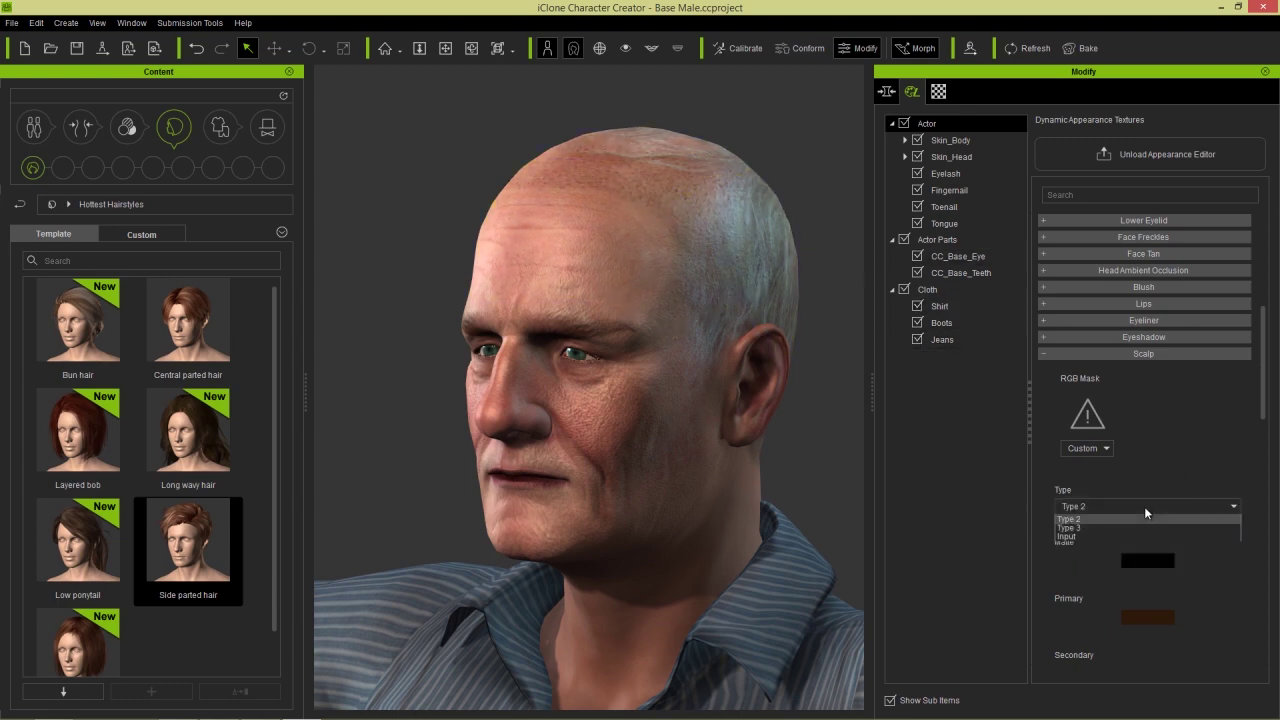
click(1106, 519)
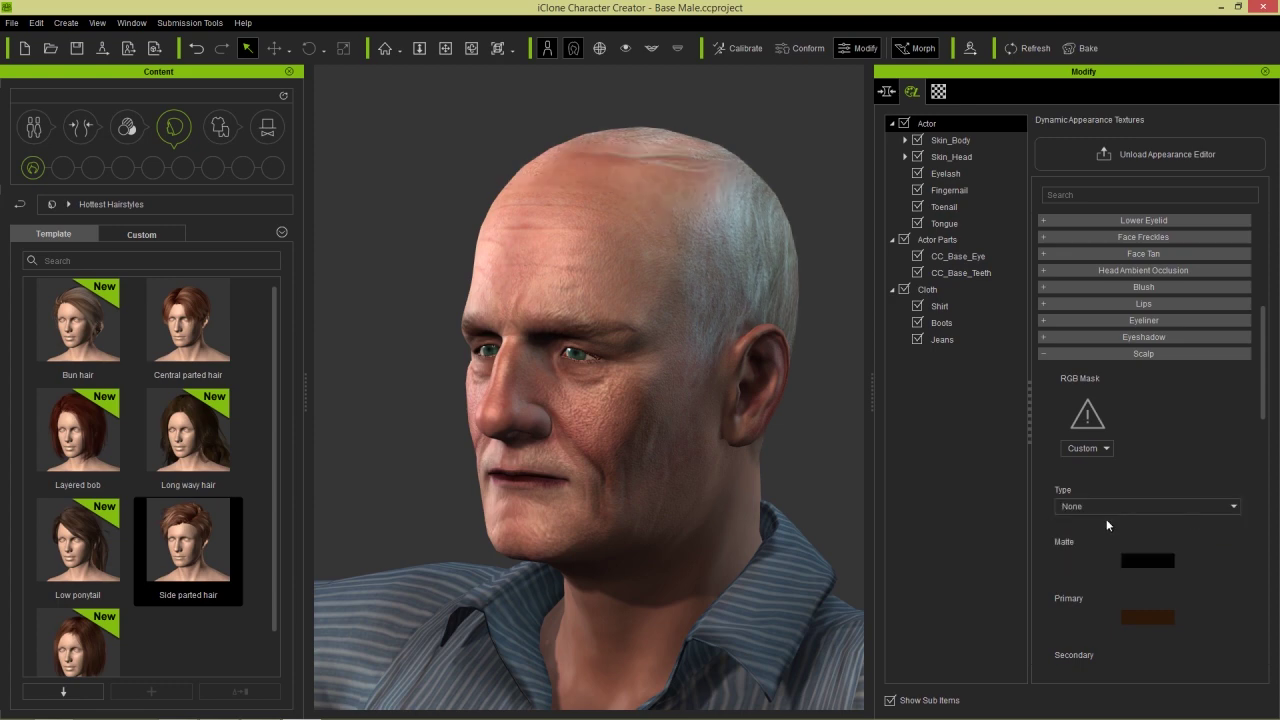
click(1101, 352)
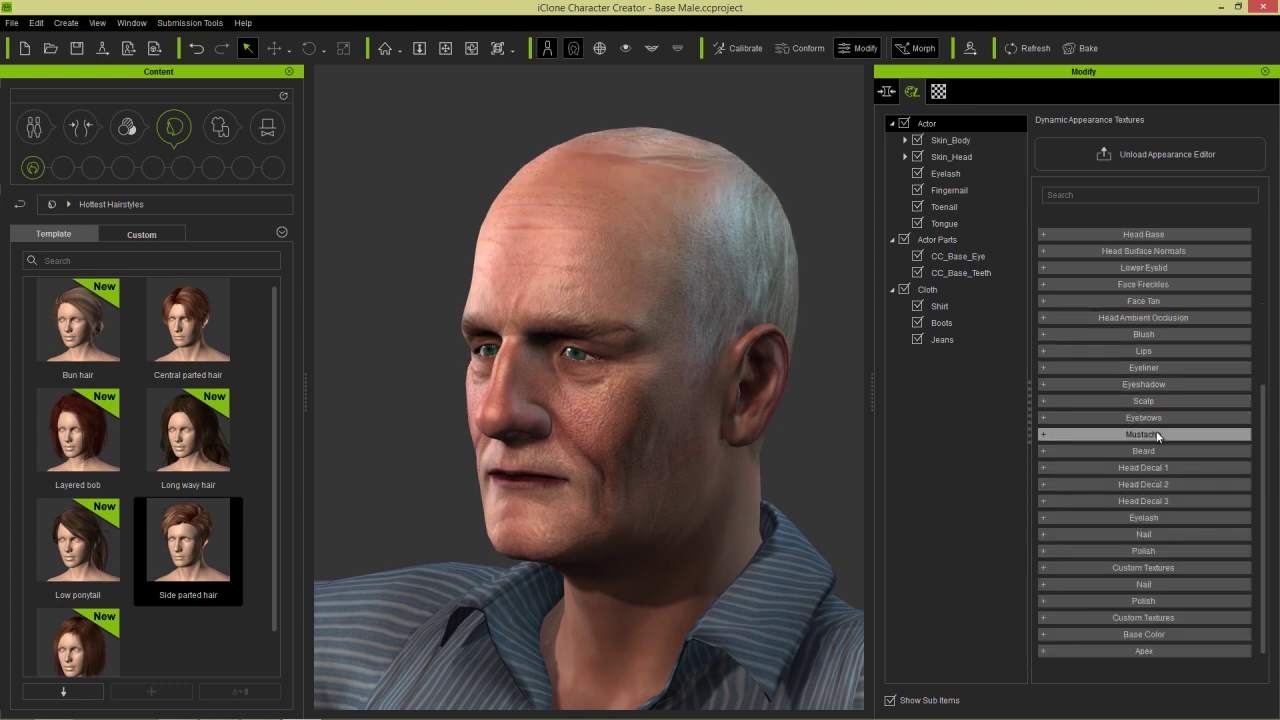
Set the Head Base Normal texture to None, open the file browser for a Custom one, and cancel it
scroll(1135, 330, up, 3)
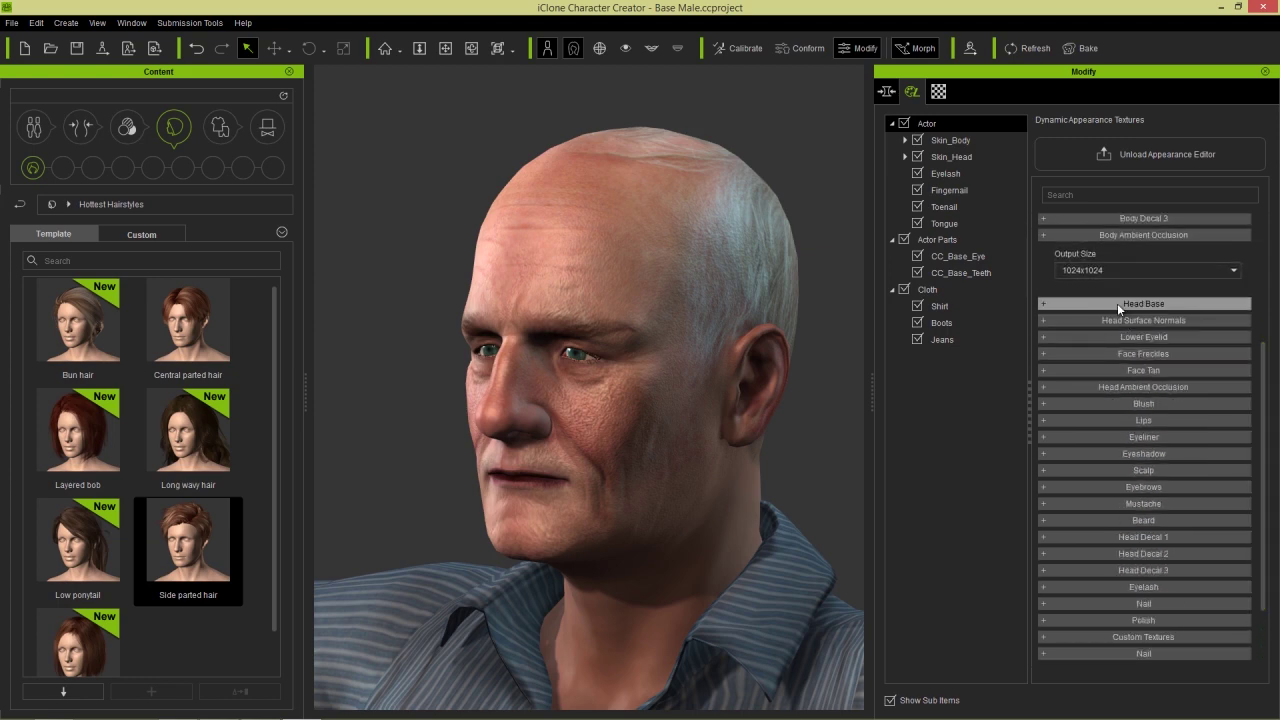
click(1121, 304)
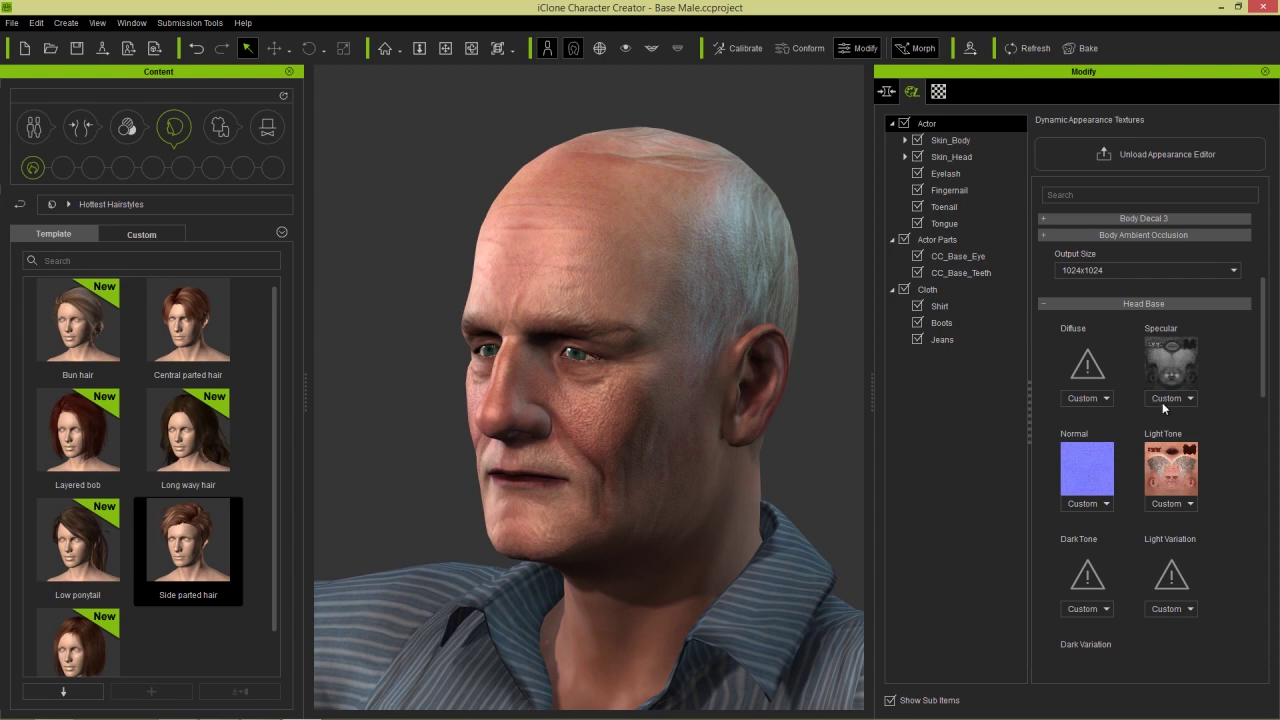
click(1084, 529)
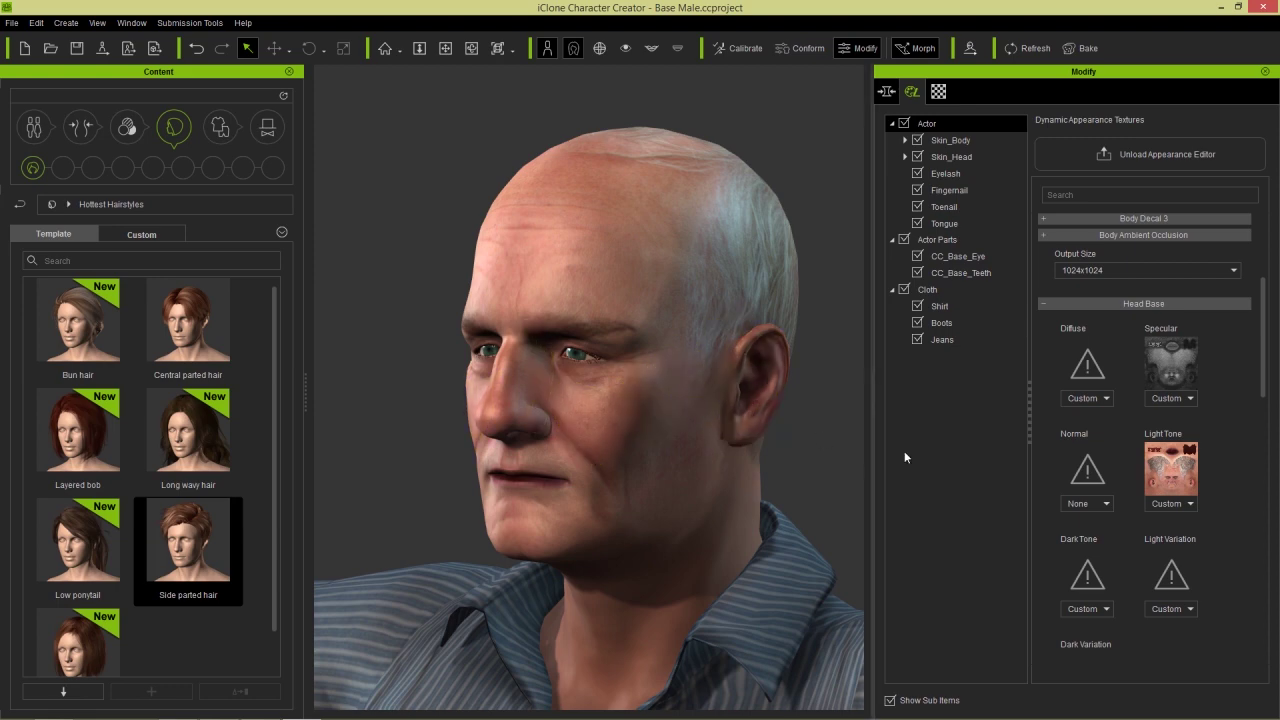
click(1100, 504)
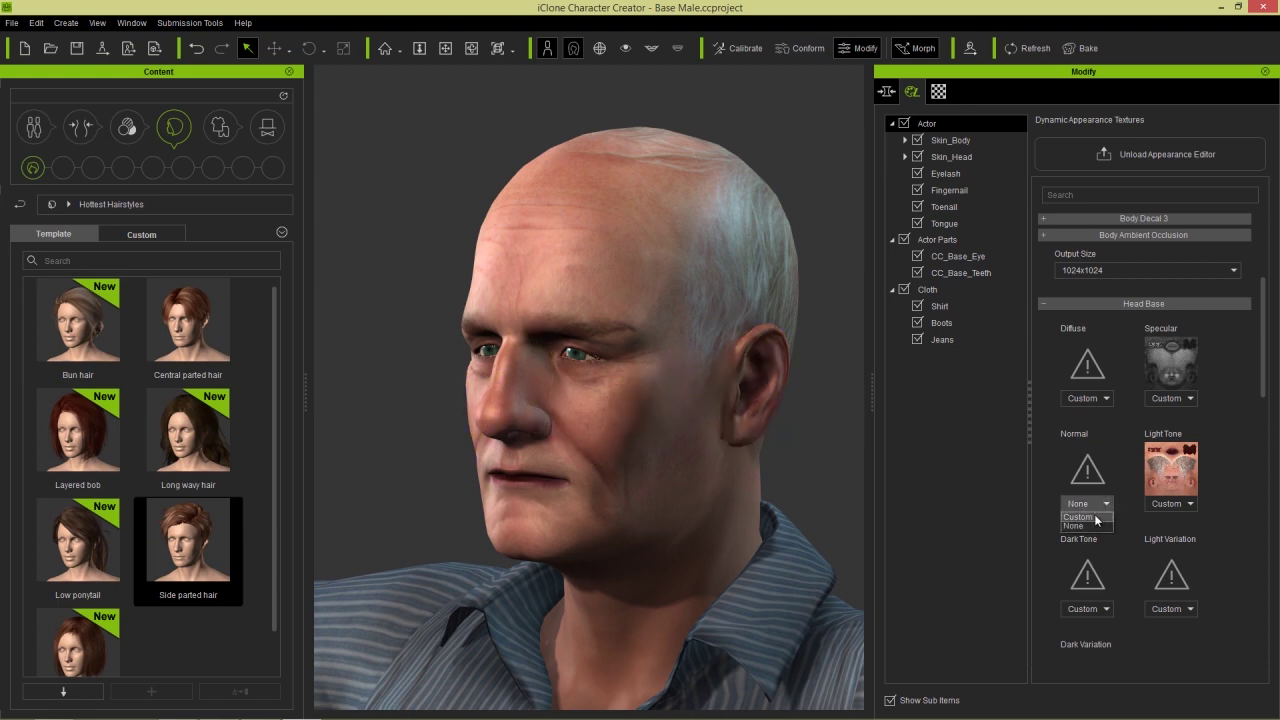
click(1094, 514)
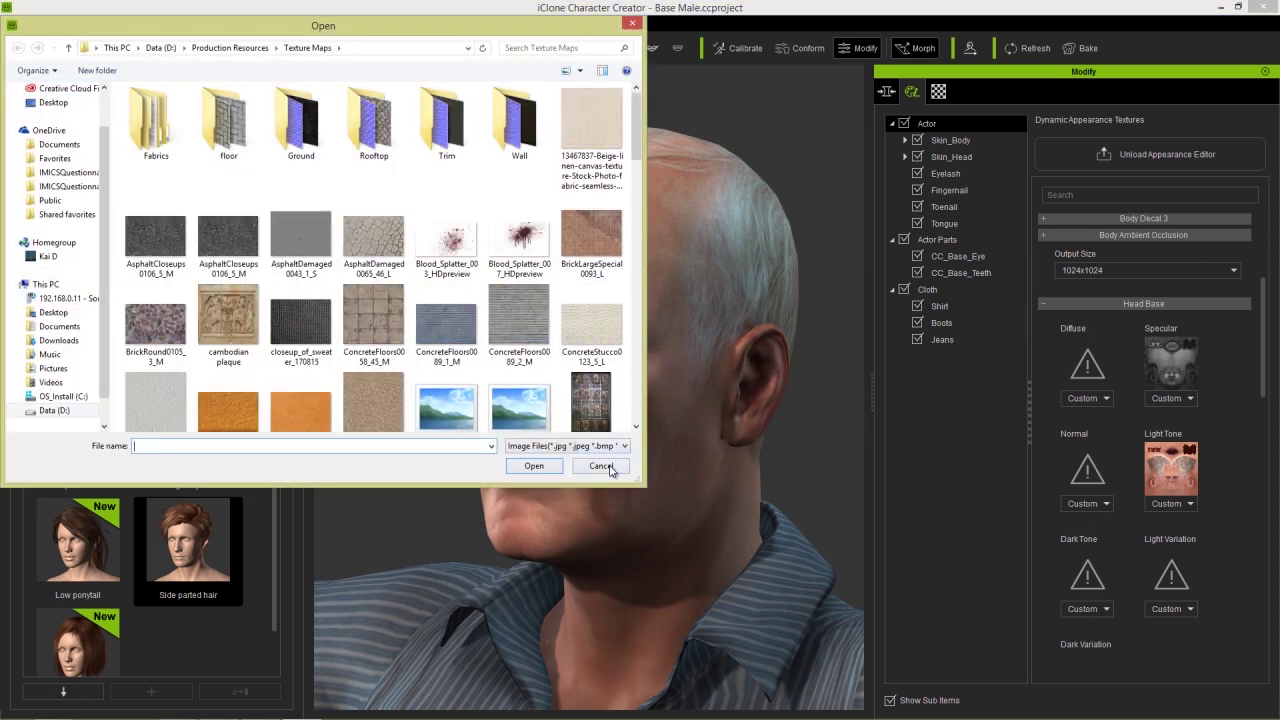
key(Escape)
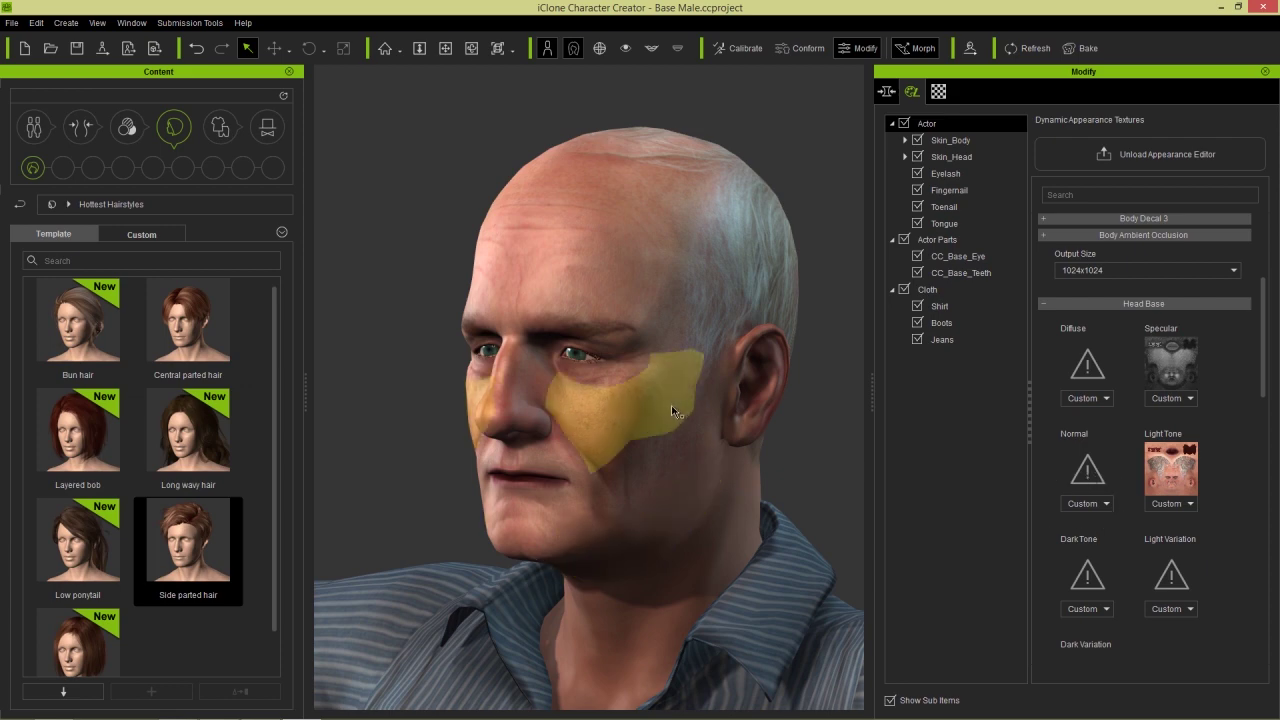
Try setting the Head Base Light Tone texture to None, and restore the Light Tone and Normal textures
click(1176, 504)
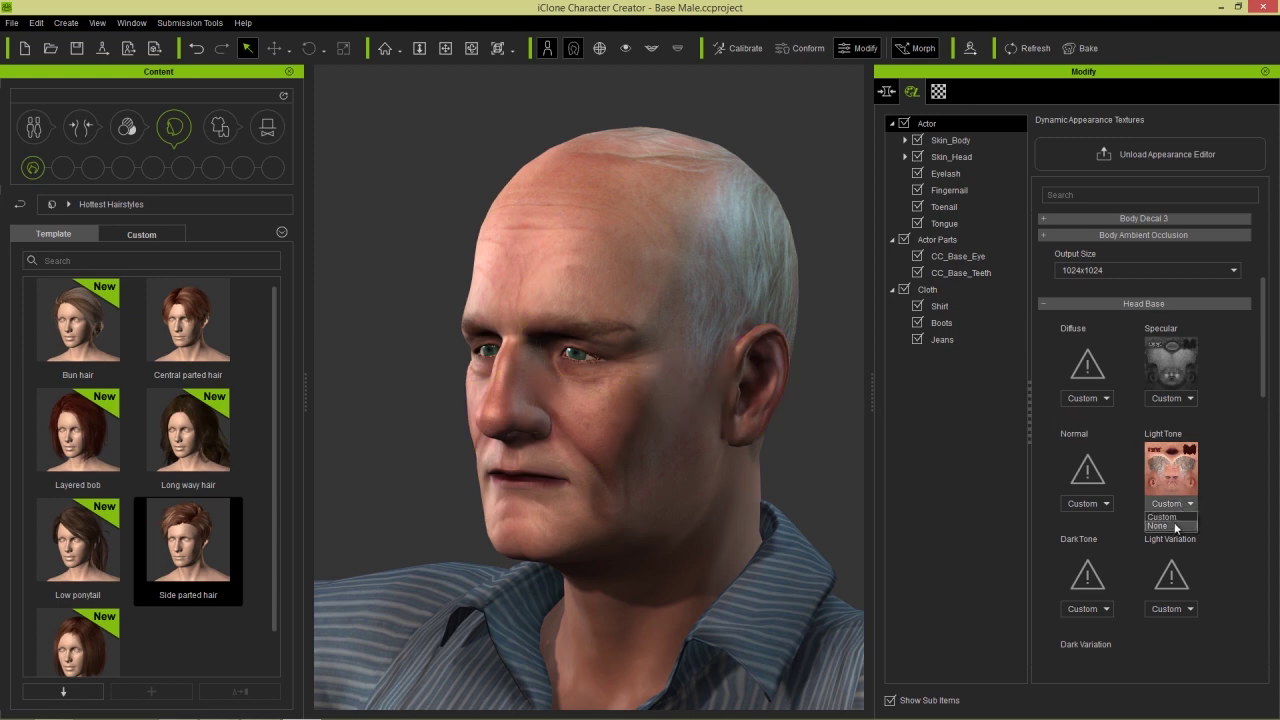
click(1176, 526)
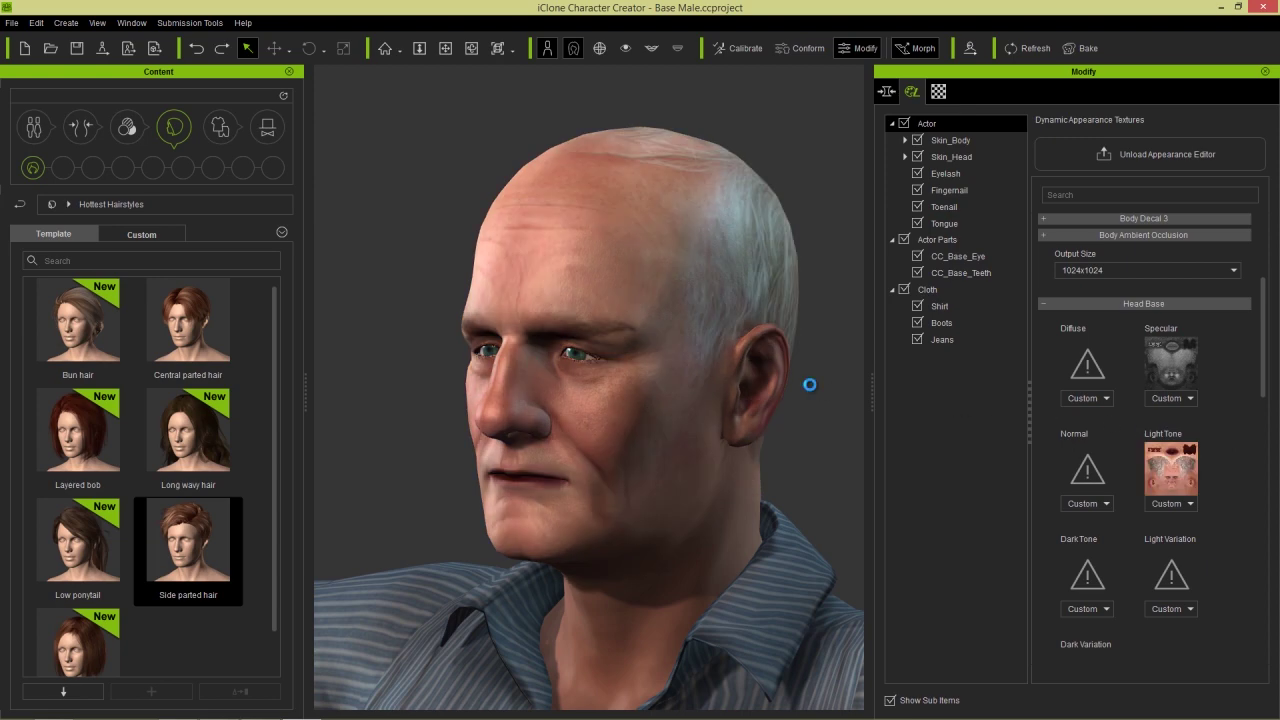
click(528, 480)
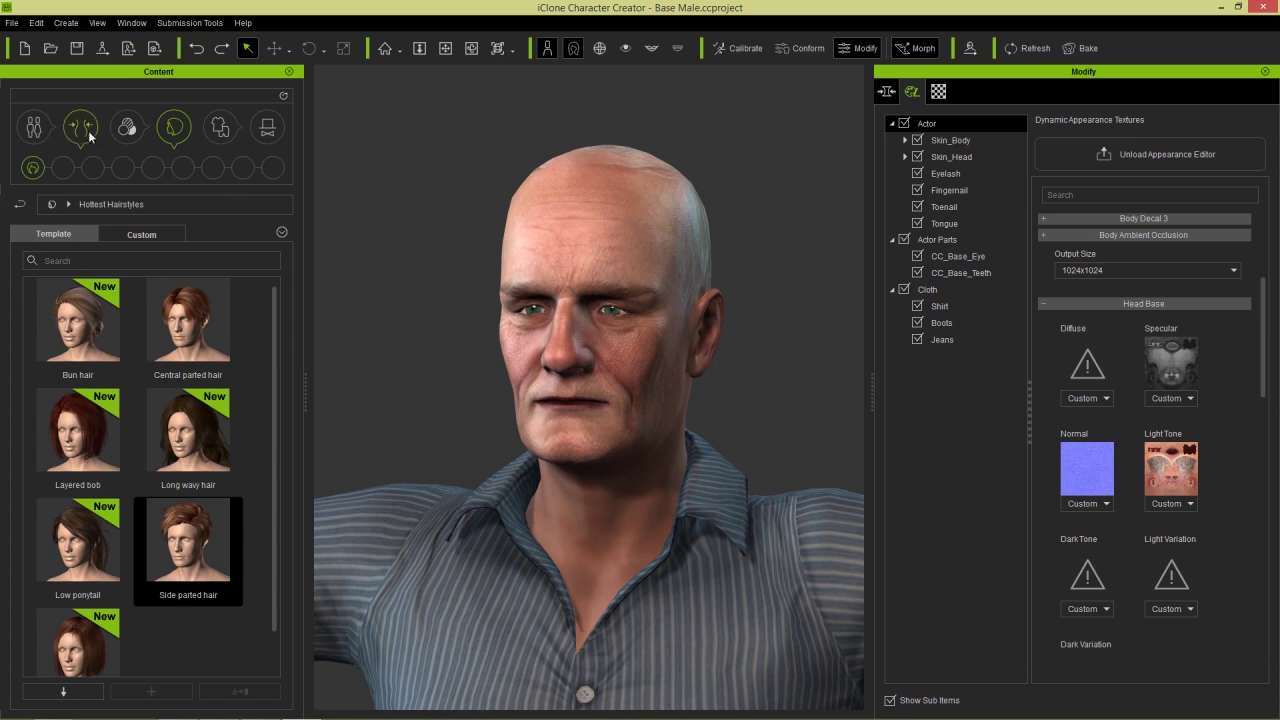
Show the Clothed character templates and start a new project
click(36, 130)
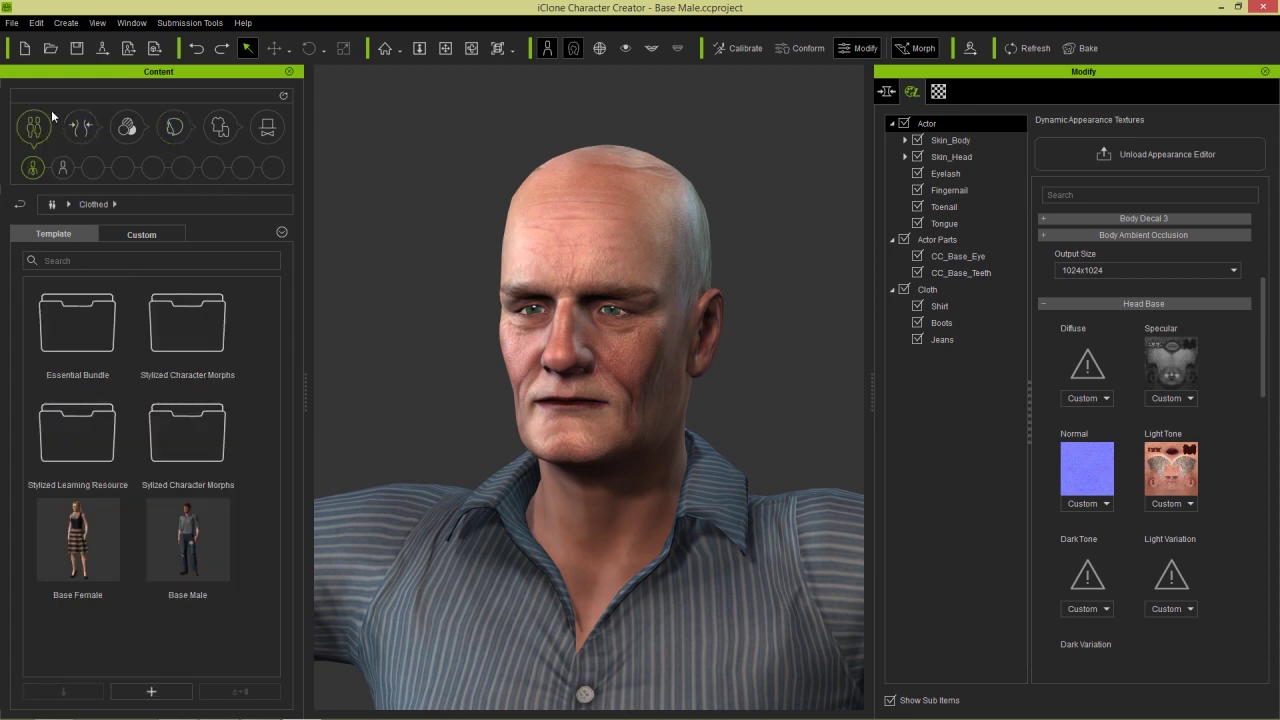
click(24, 48)
click(664, 394)
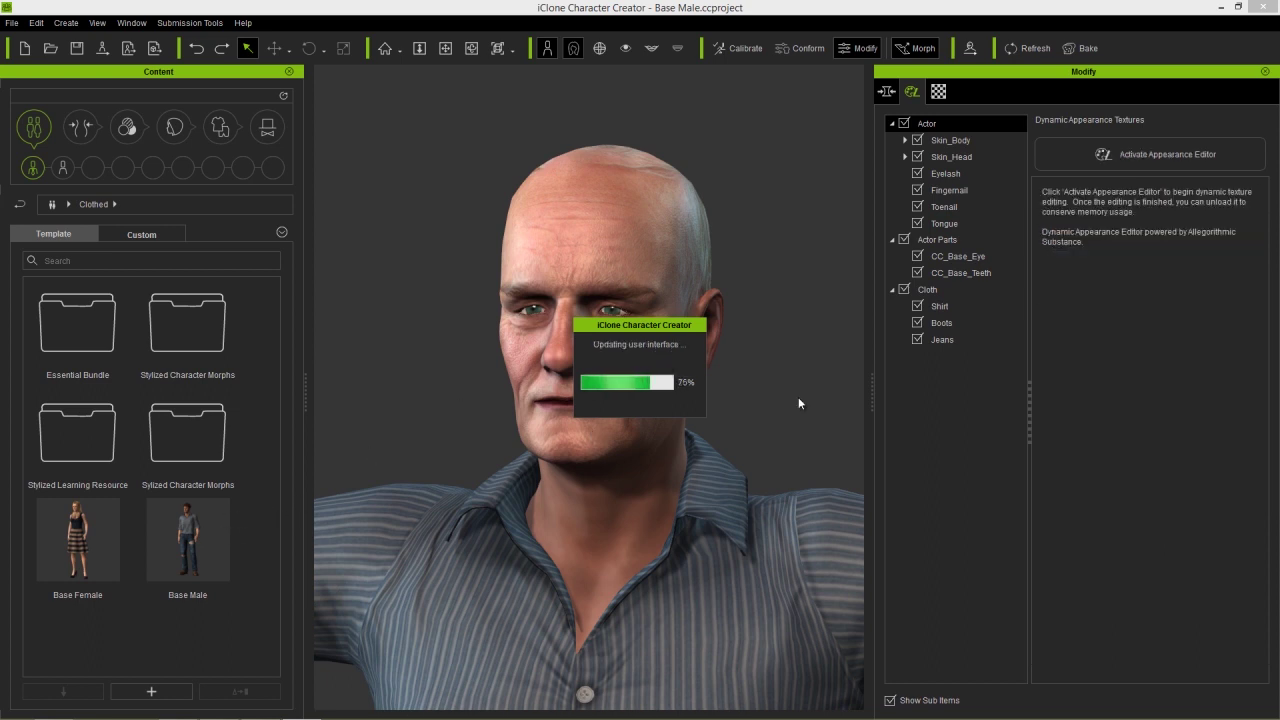
key(alt+Tab)
key(alt+Tab)
key(alt+Tab)
key(alt+Tab)
key(alt+Tab)
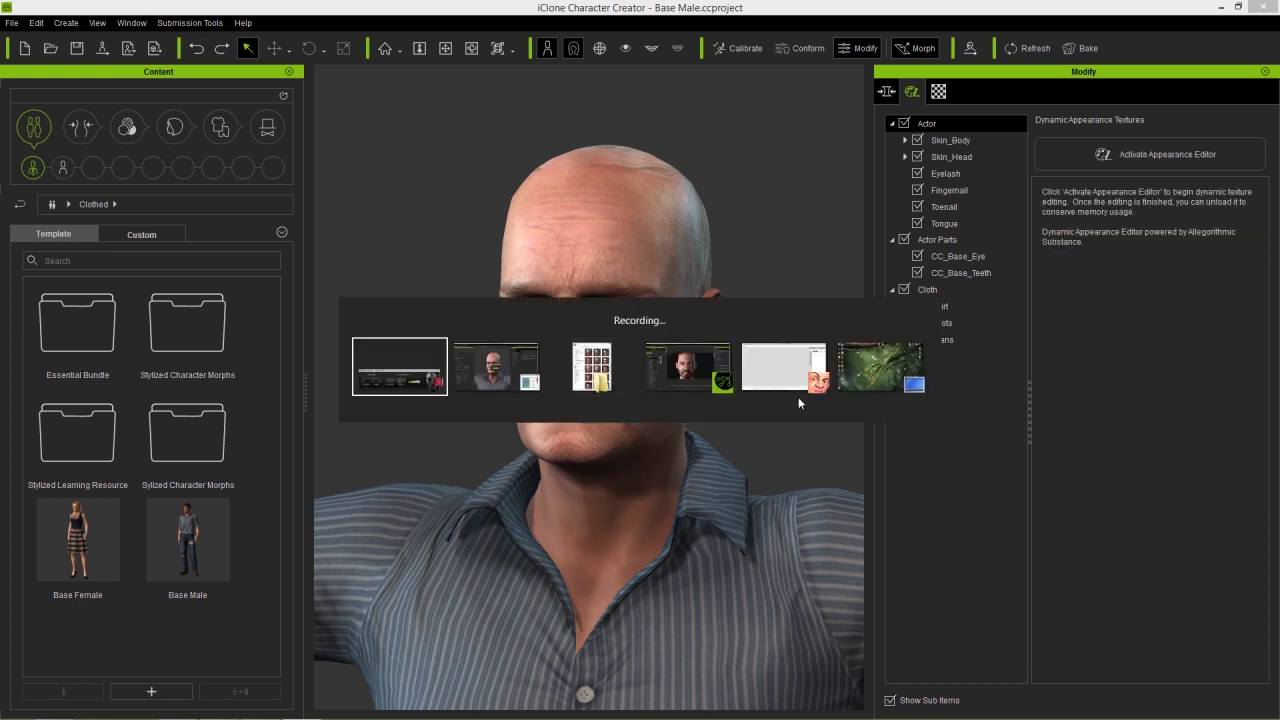
key(alt+Tab)
key(alt+Tab)
key(alt+Tab)
key(alt+Tab)
key(alt+Tab)
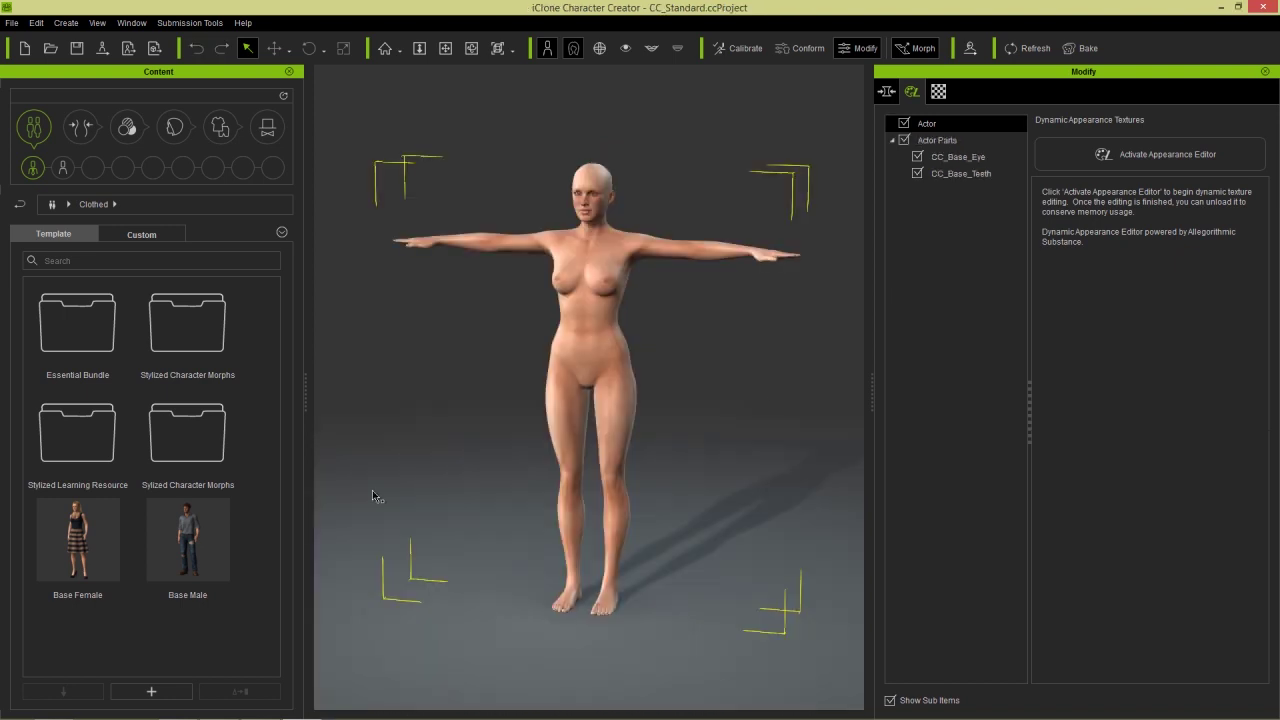
Load the Base Male template and delete its RL_G6_Hair part
double_click(191, 538)
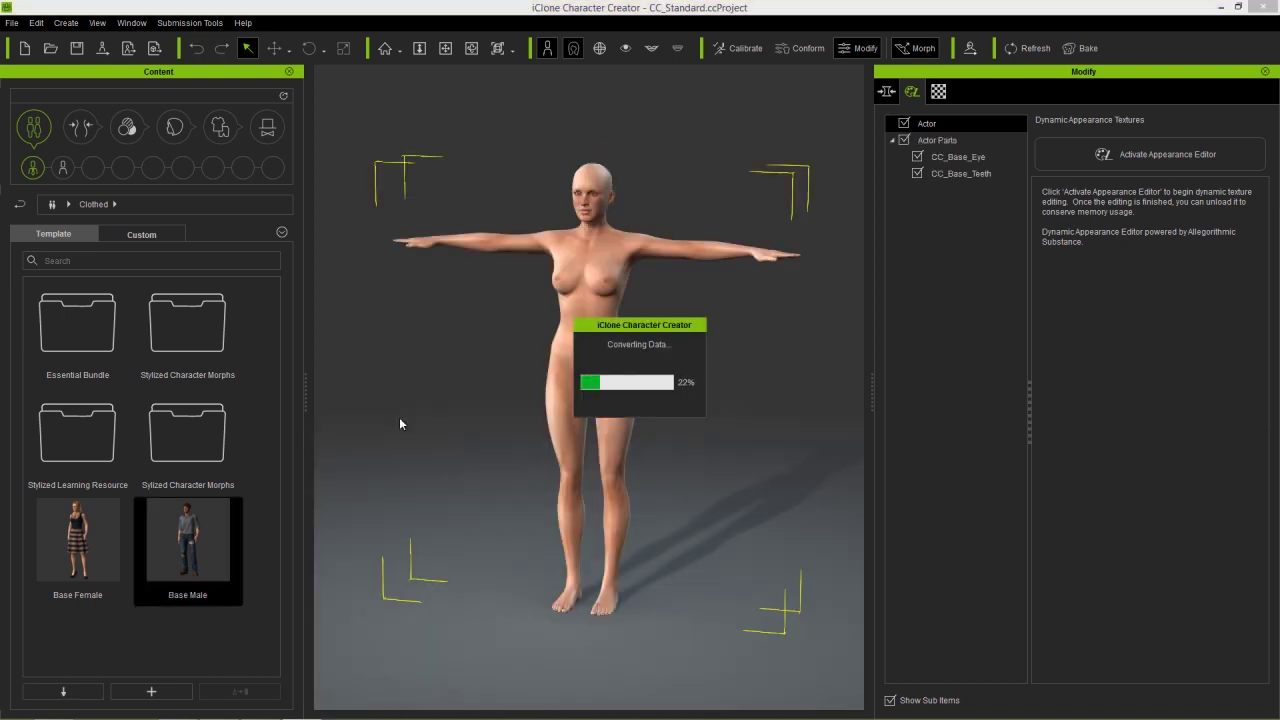
scroll(553, 227, up, 10)
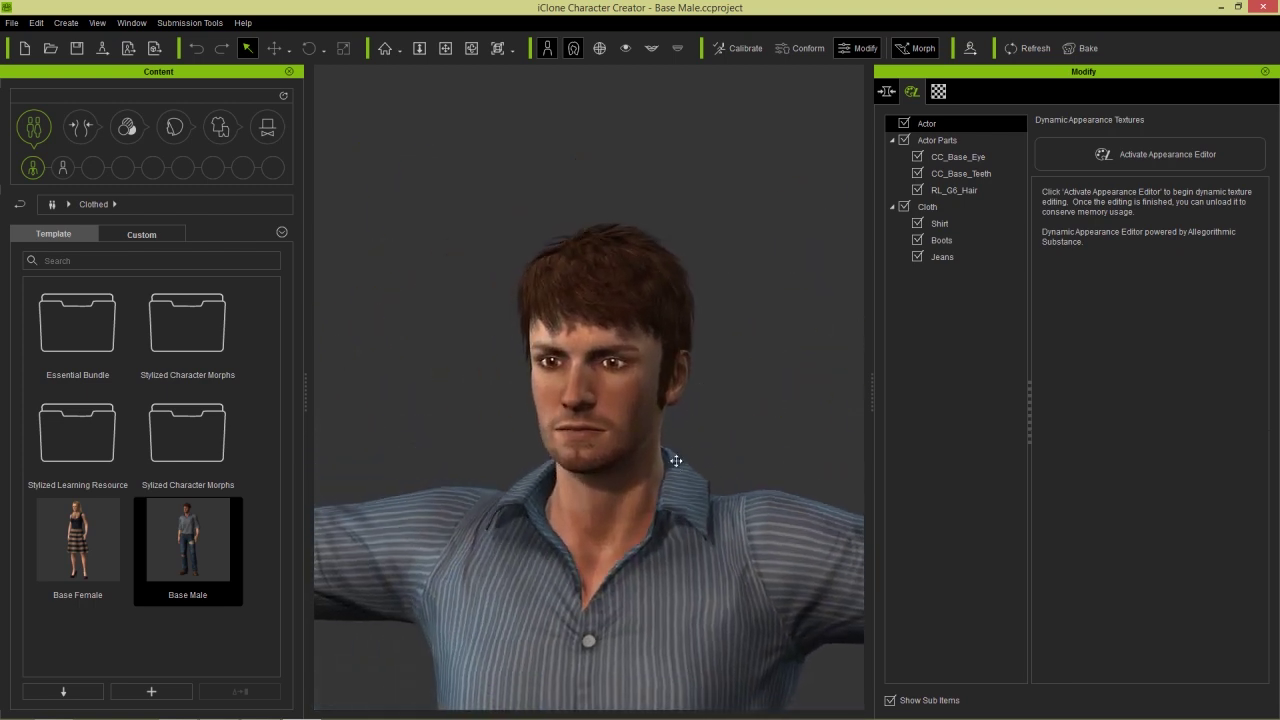
click(950, 191)
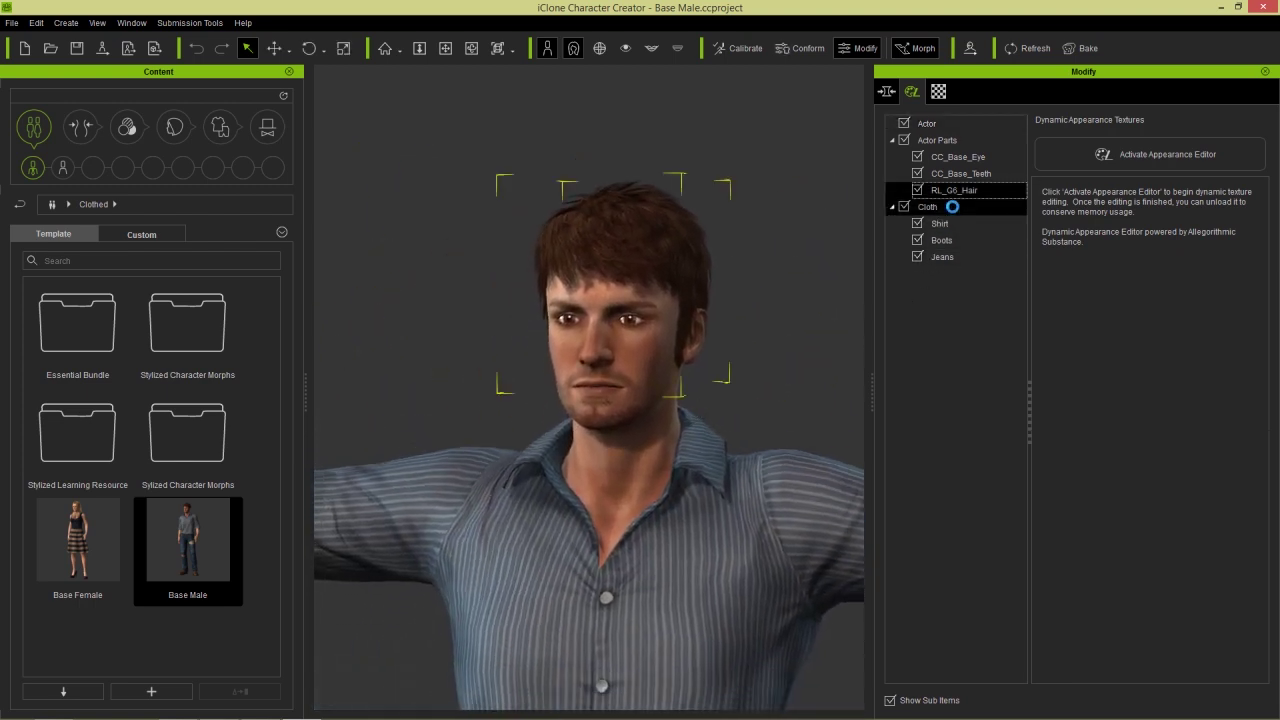
key(Delete)
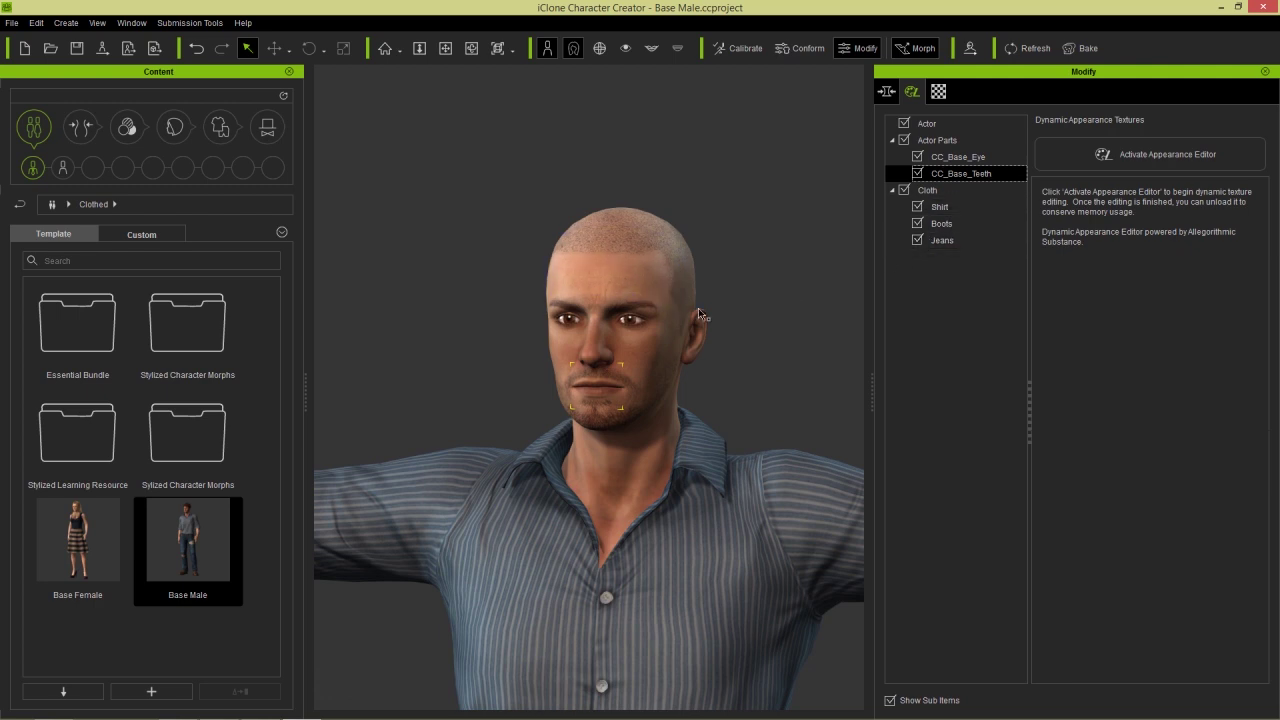
right_drag(731, 377, 668, 383)
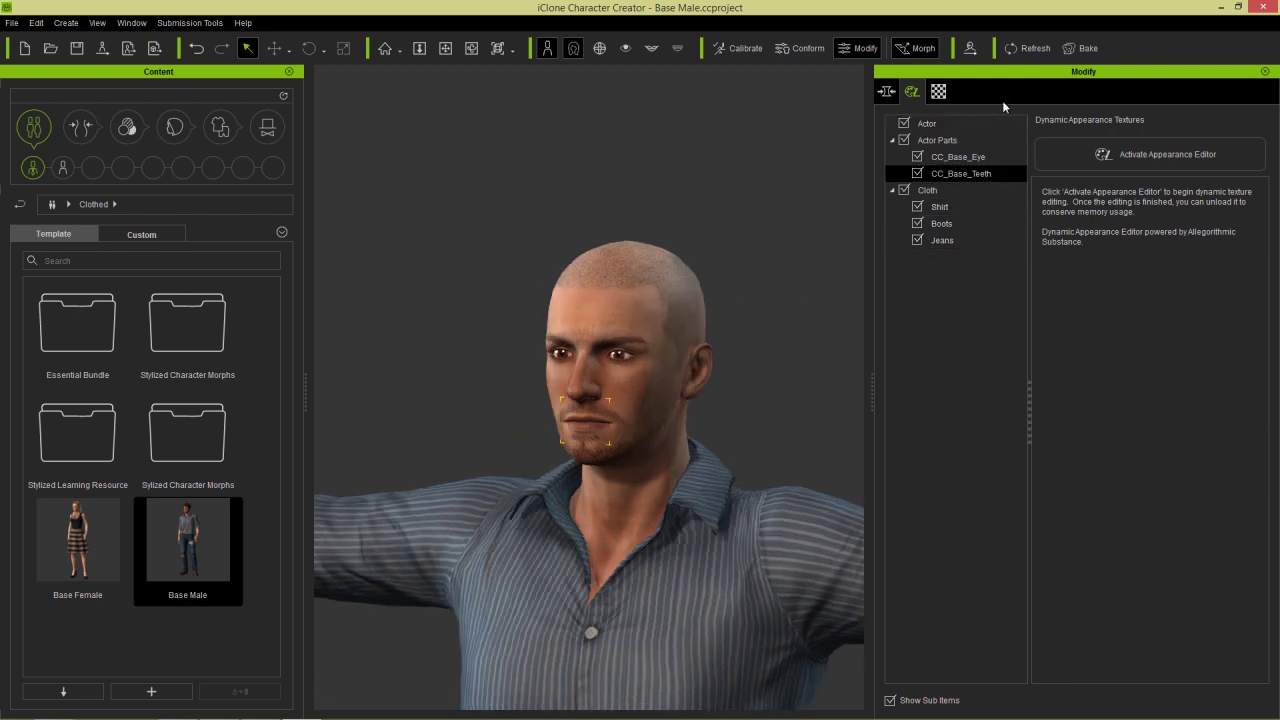
Activate the Appearance Editor for the actor and set the Scalp type to None
click(1120, 158)
click(1134, 150)
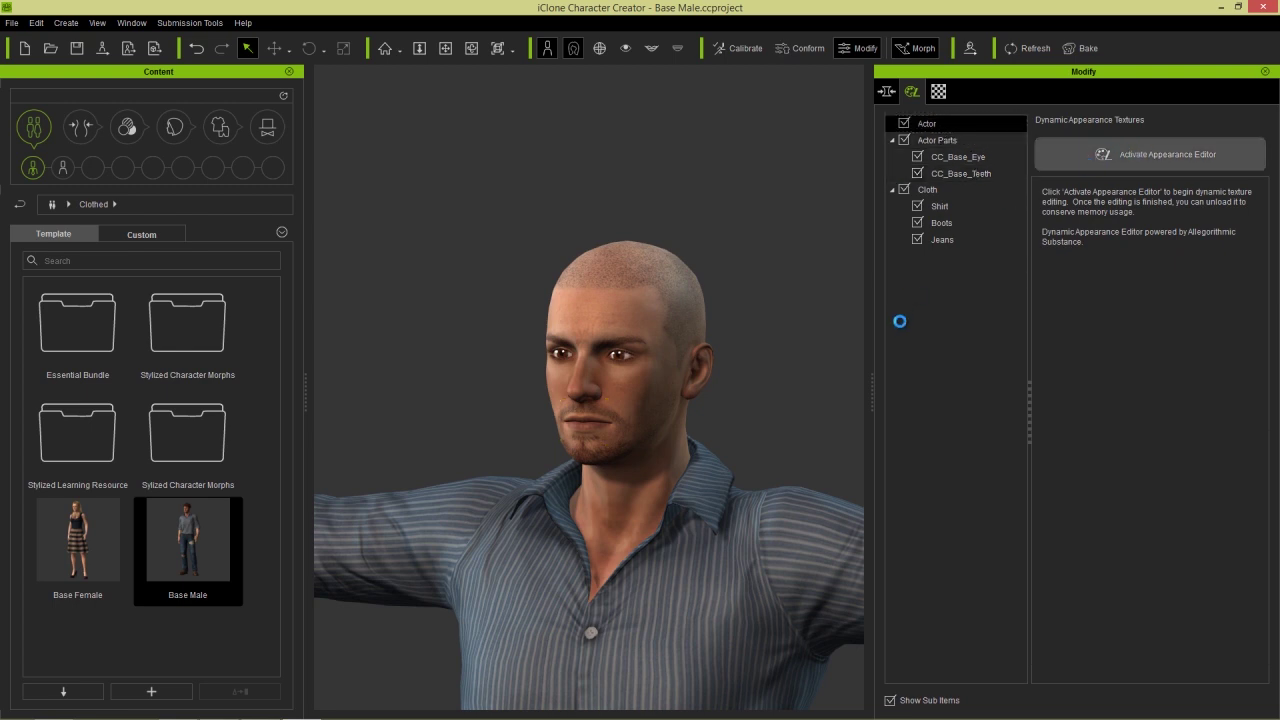
drag(1263, 381, 1266, 540)
click(1143, 404)
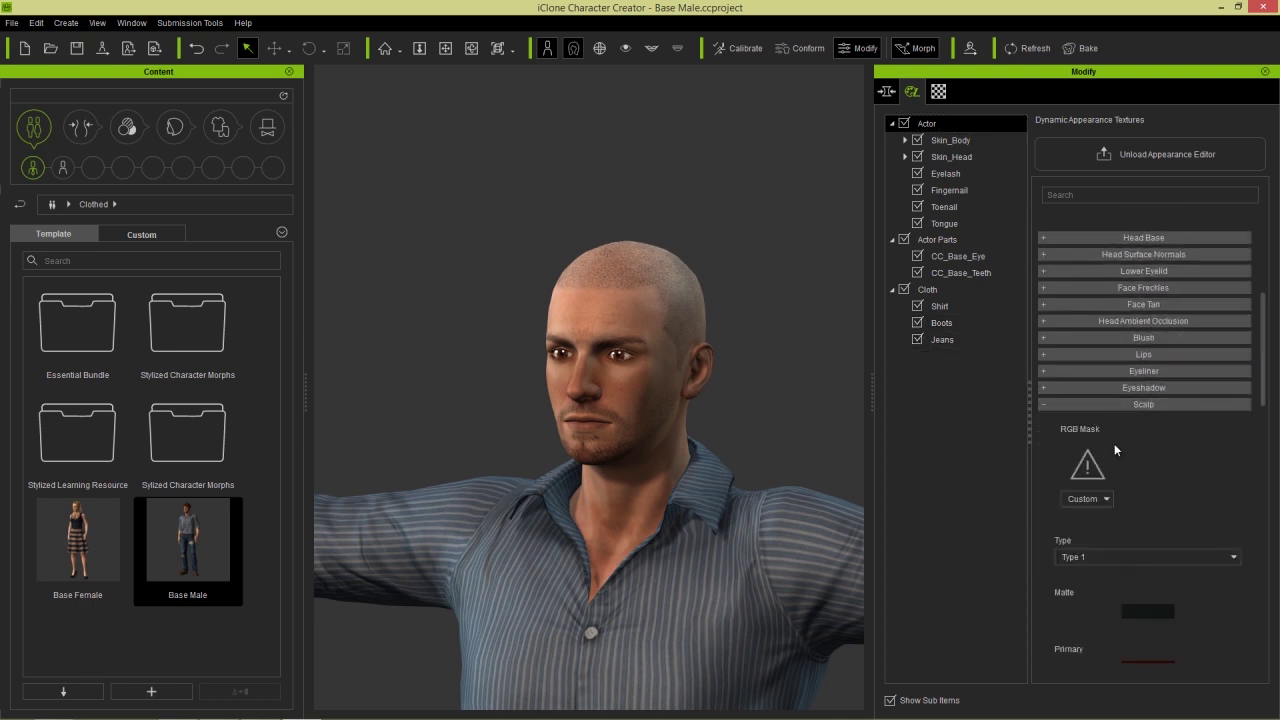
click(1100, 557)
click(1084, 571)
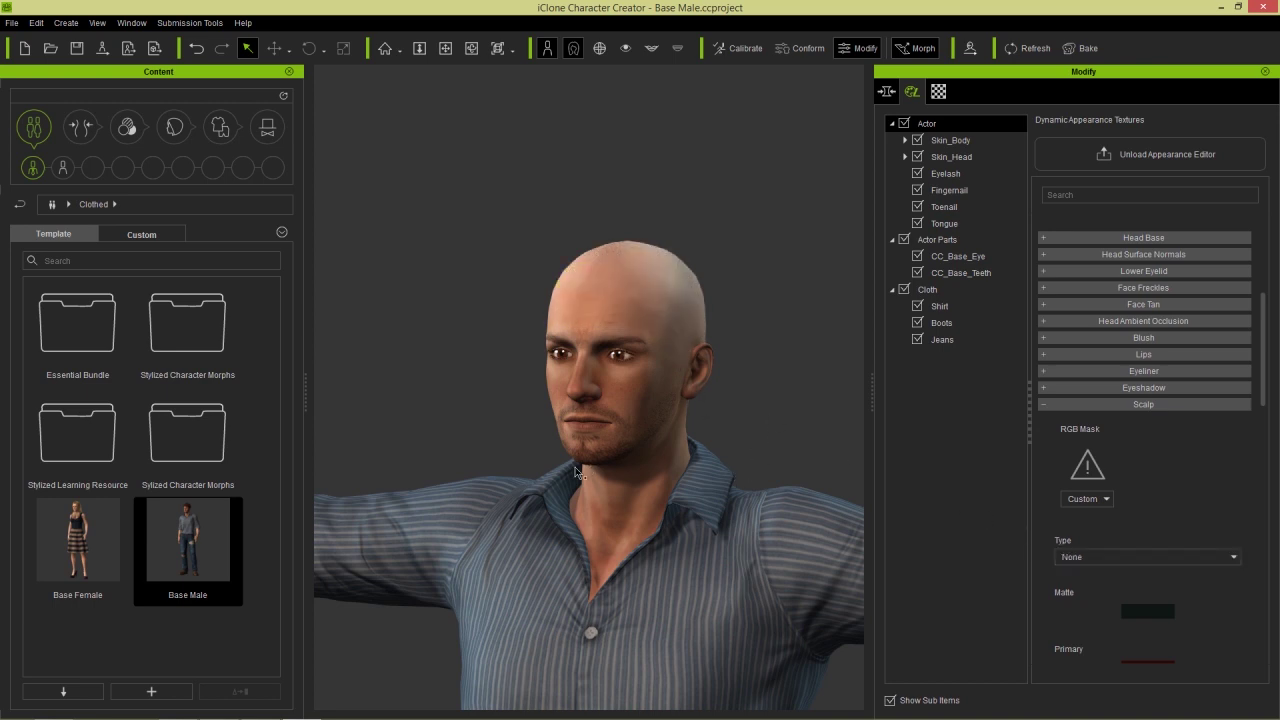
Import the M_O_005 head from the Male folder onto the actor with Head and Body textures, keeping the current dynamic appearance settings
right_drag(660, 470, 698, 500)
scroll(698, 500, up, 4)
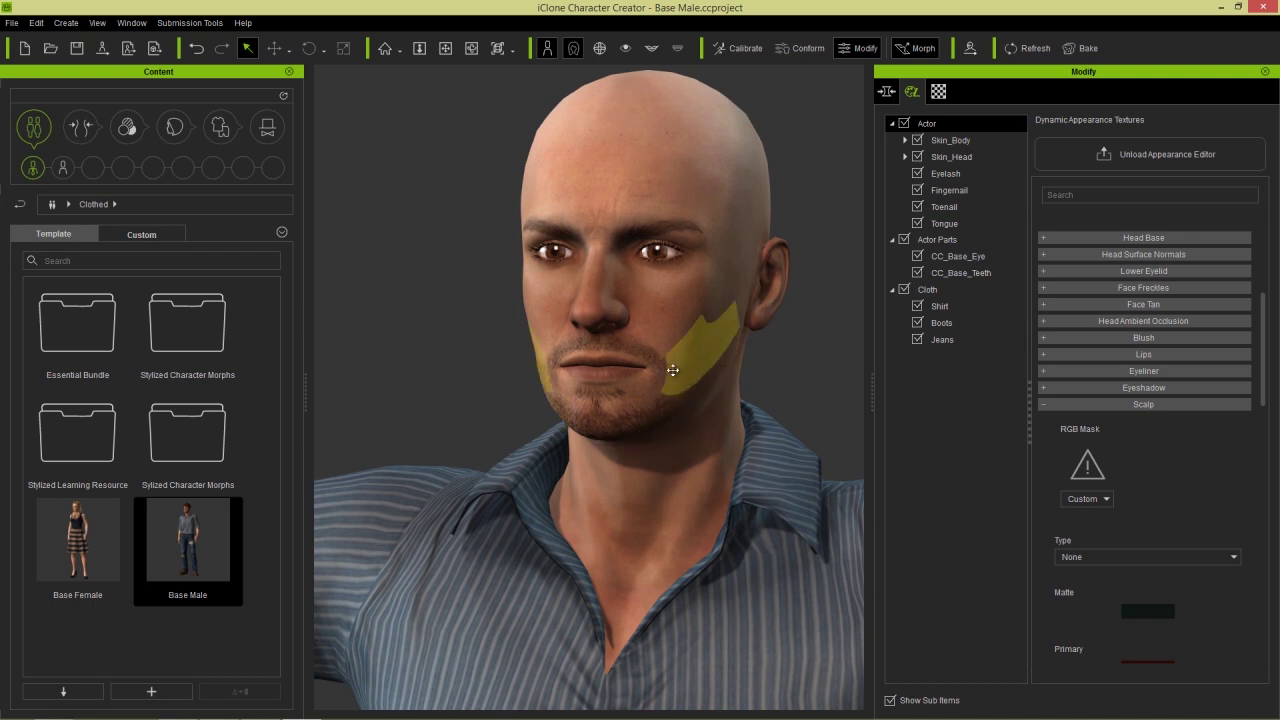
scroll(677, 366, up, 2)
mouse_move(650, 402)
right_down()
mouse_move(648, 423)
mouse_move(655, 401)
right_up()
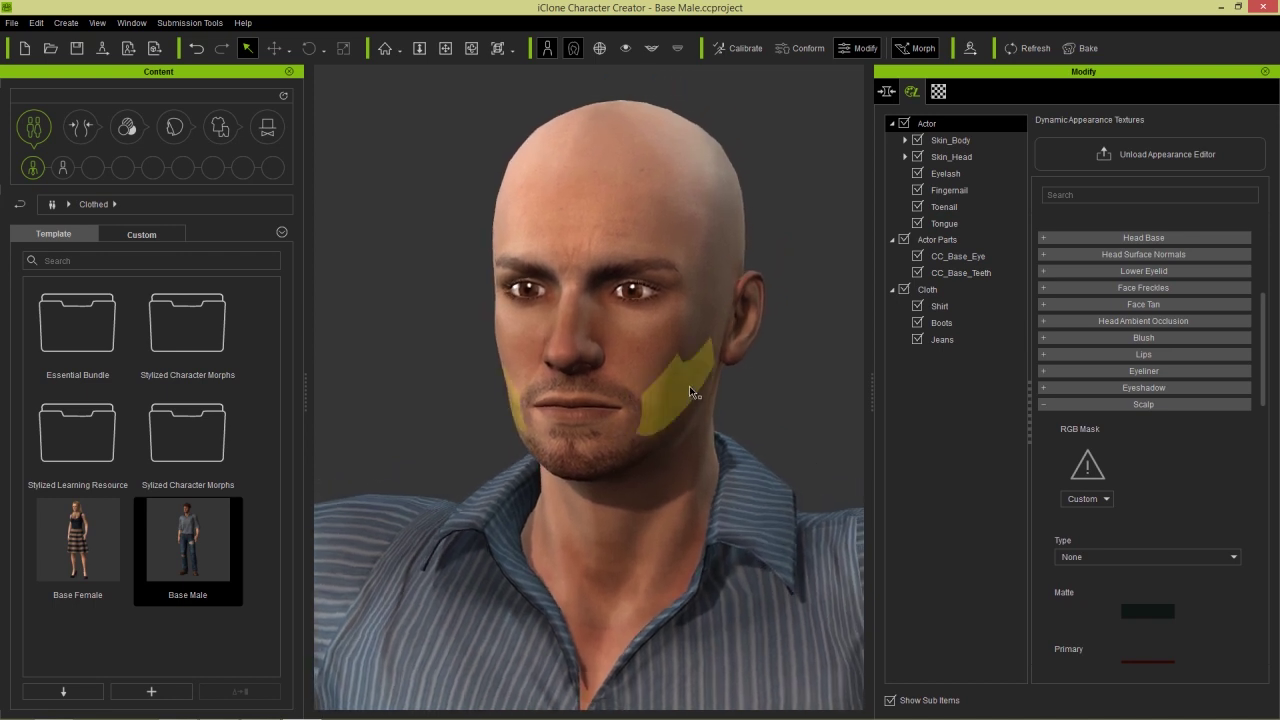
key(alt+Tab)
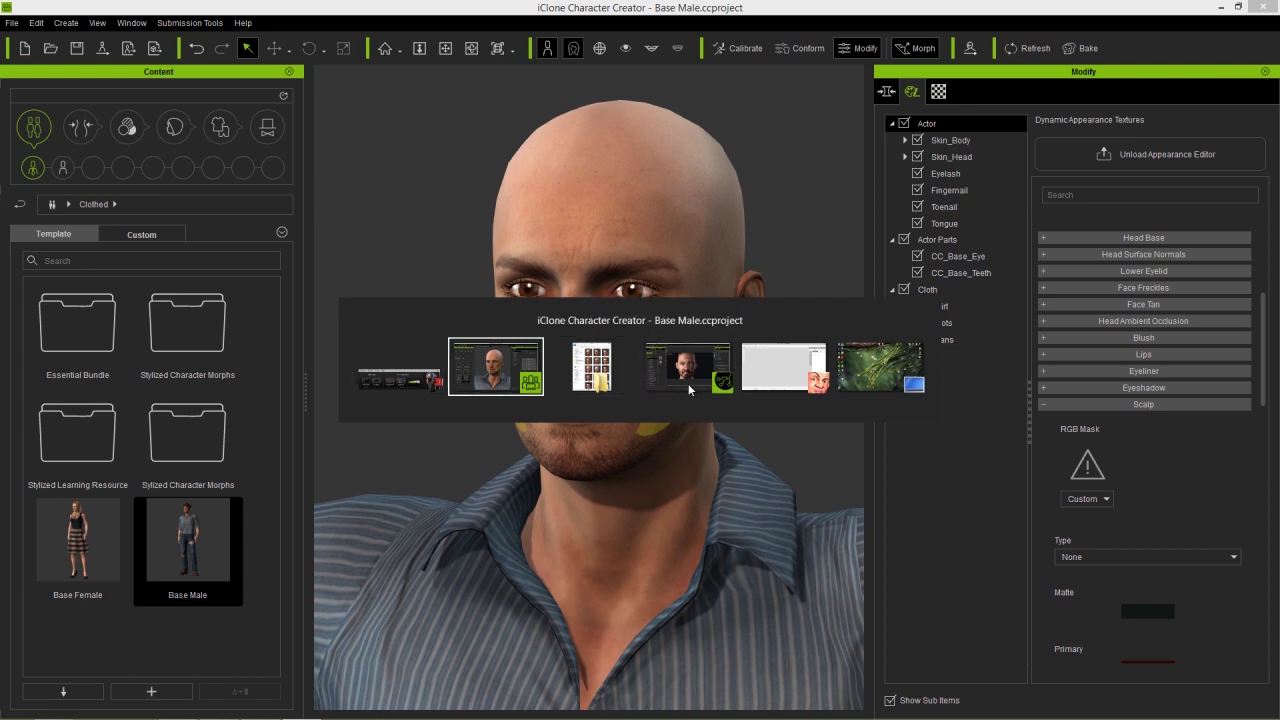
click(688, 383)
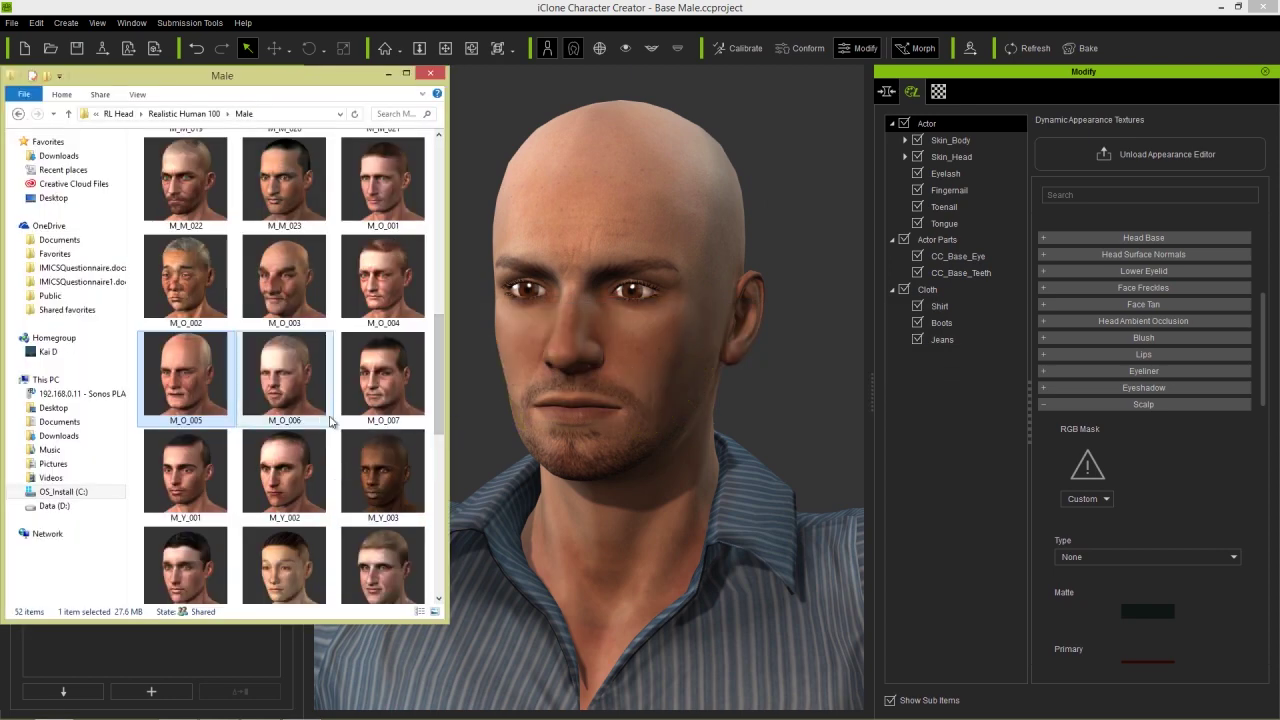
drag(192, 383, 645, 345)
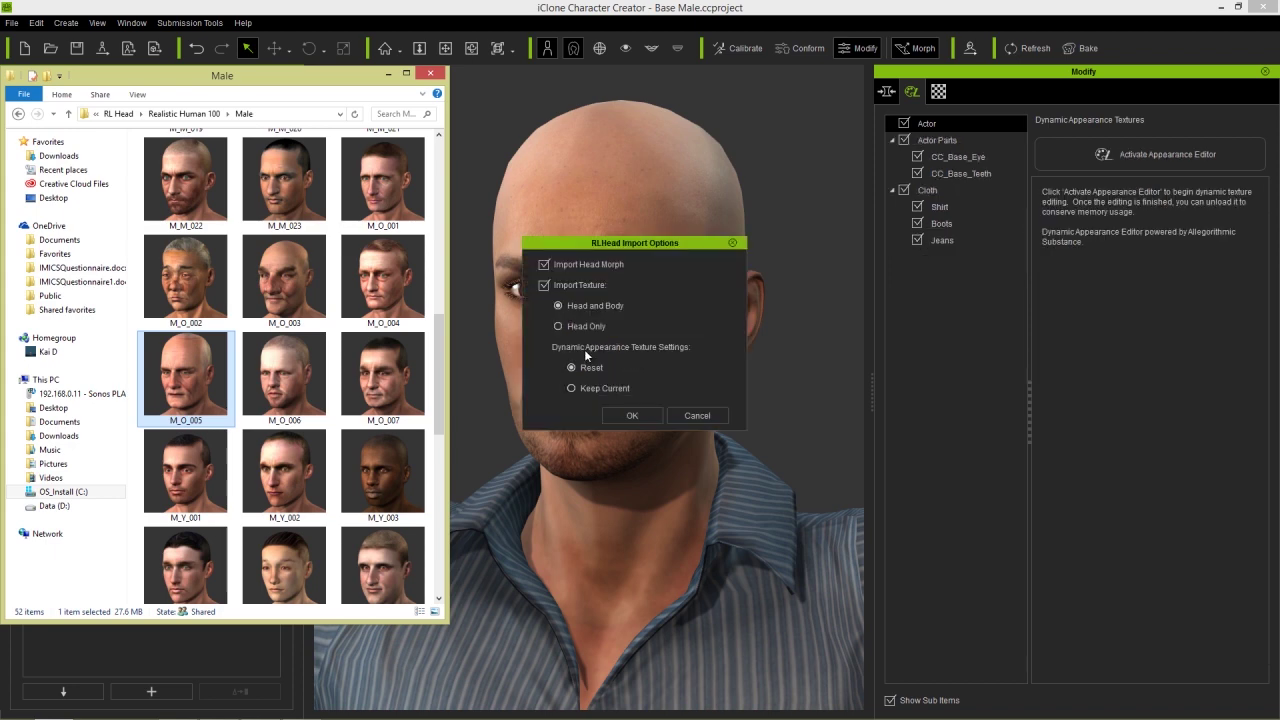
click(601, 384)
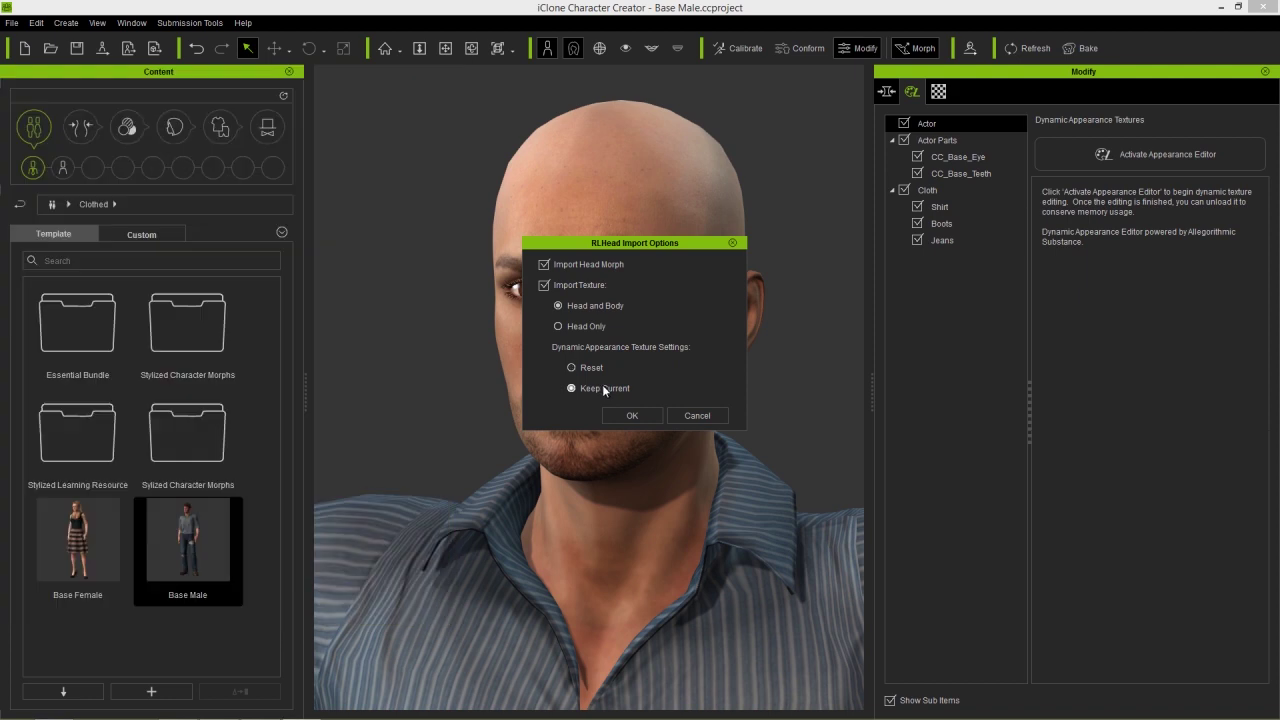
click(643, 414)
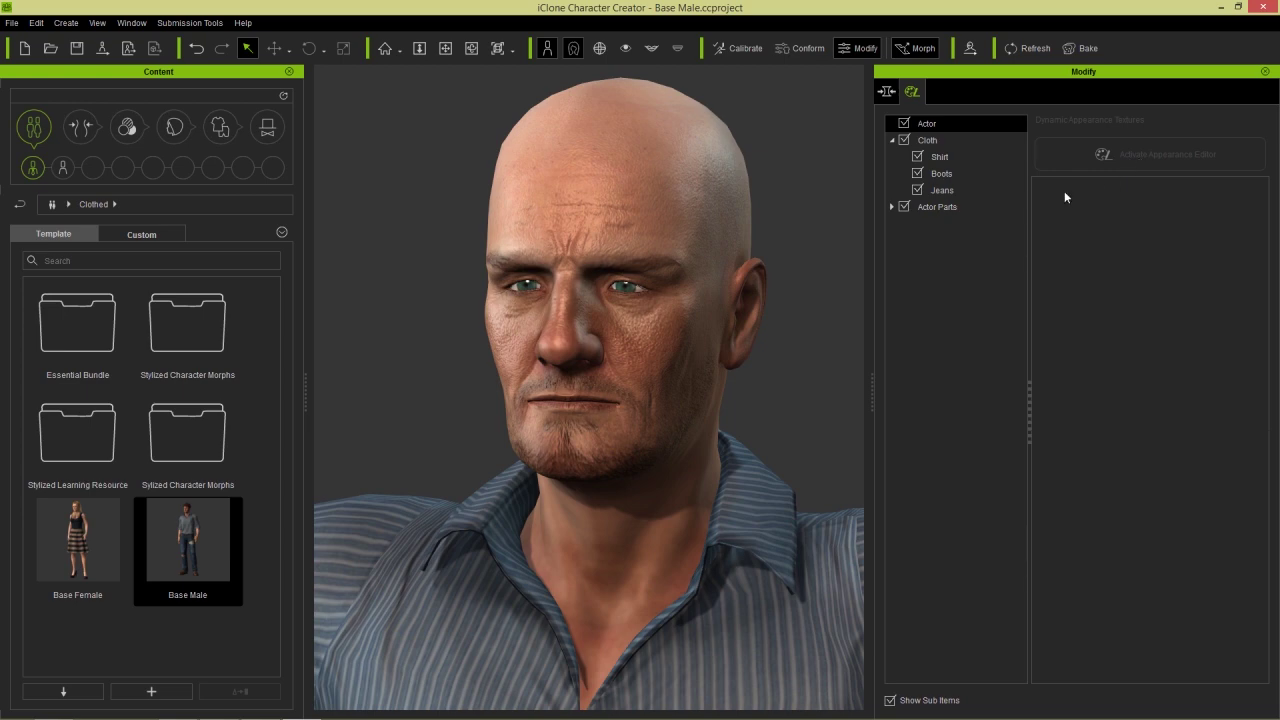
Inspect the imported head from several sides, reactivate the Appearance Editor and expand the Head Surface Normals settings
right_drag(745, 290, 728, 403)
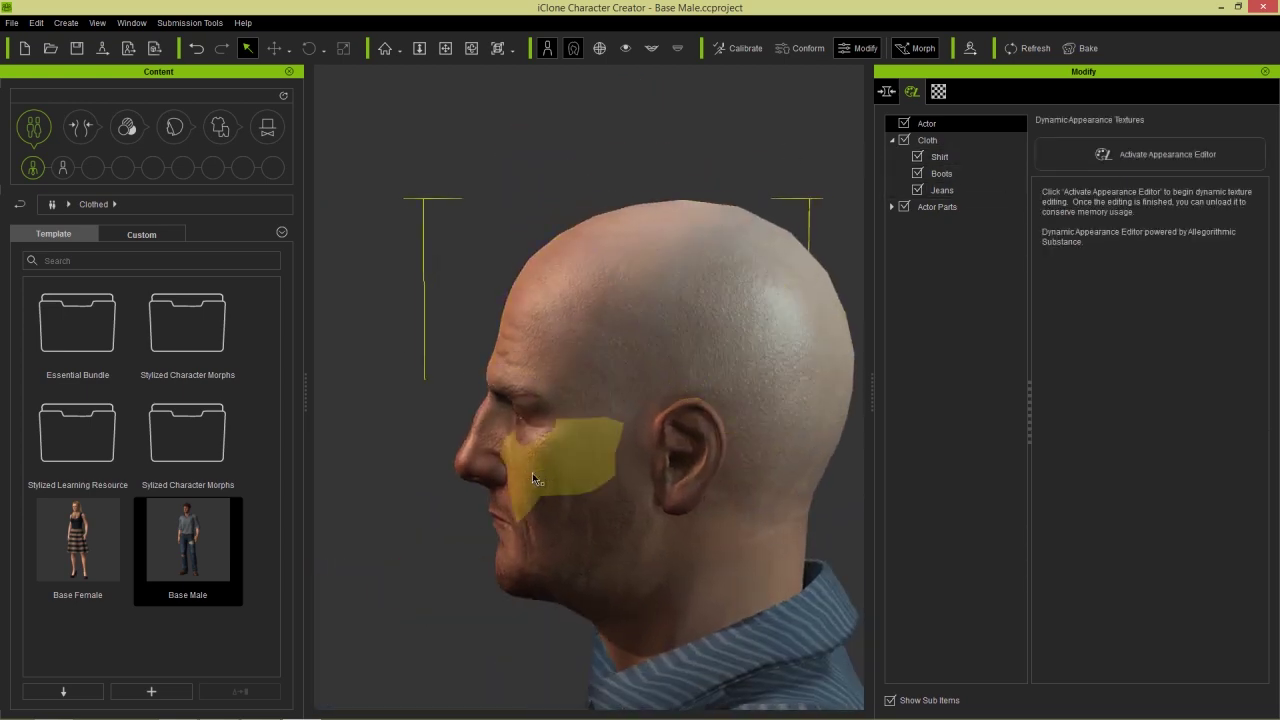
right_drag(527, 479, 875, 483)
right_drag(510, 471, 690, 400)
middle_drag(640, 430, 640, 365)
right_drag(638, 364, 485, 417)
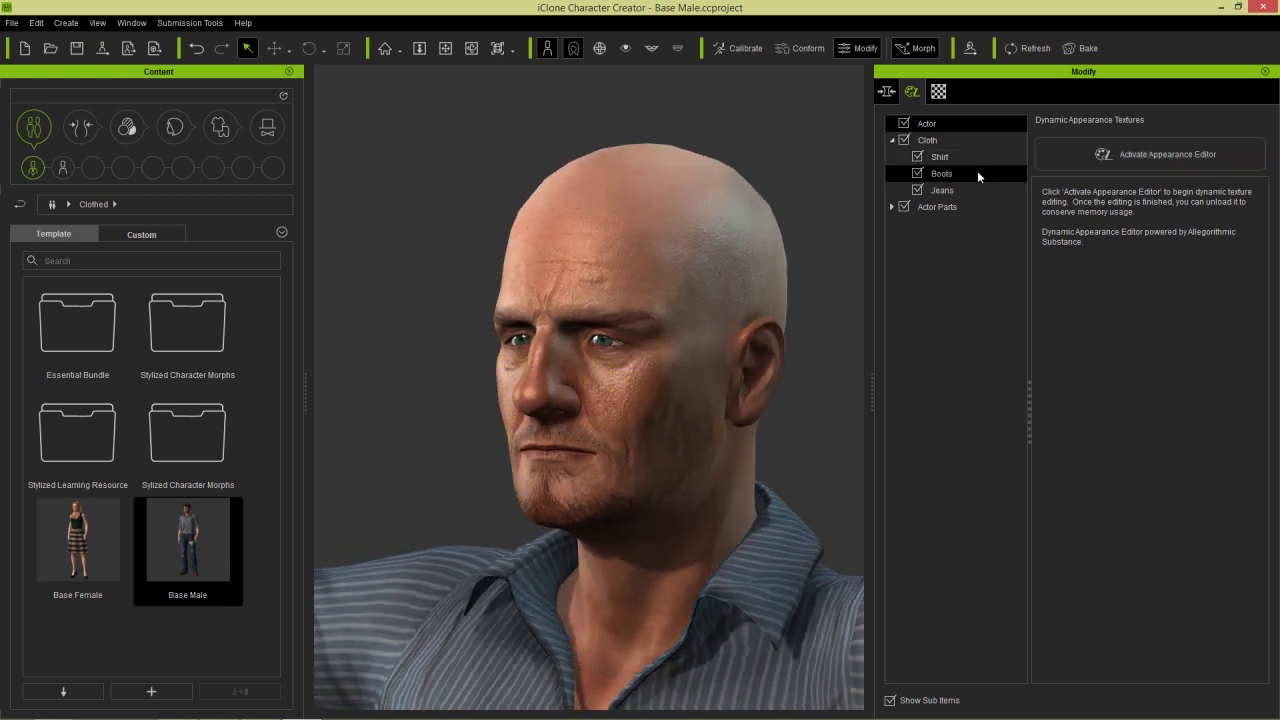
click(1152, 157)
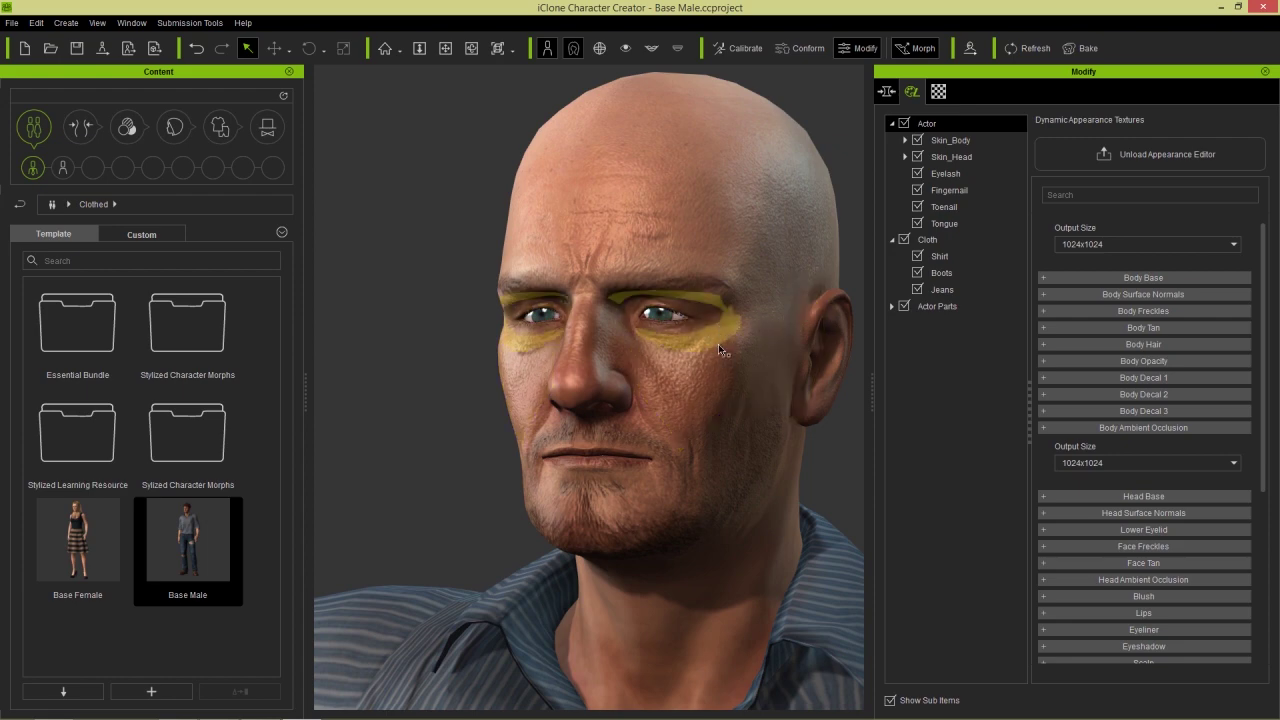
drag(1260, 364, 1262, 470)
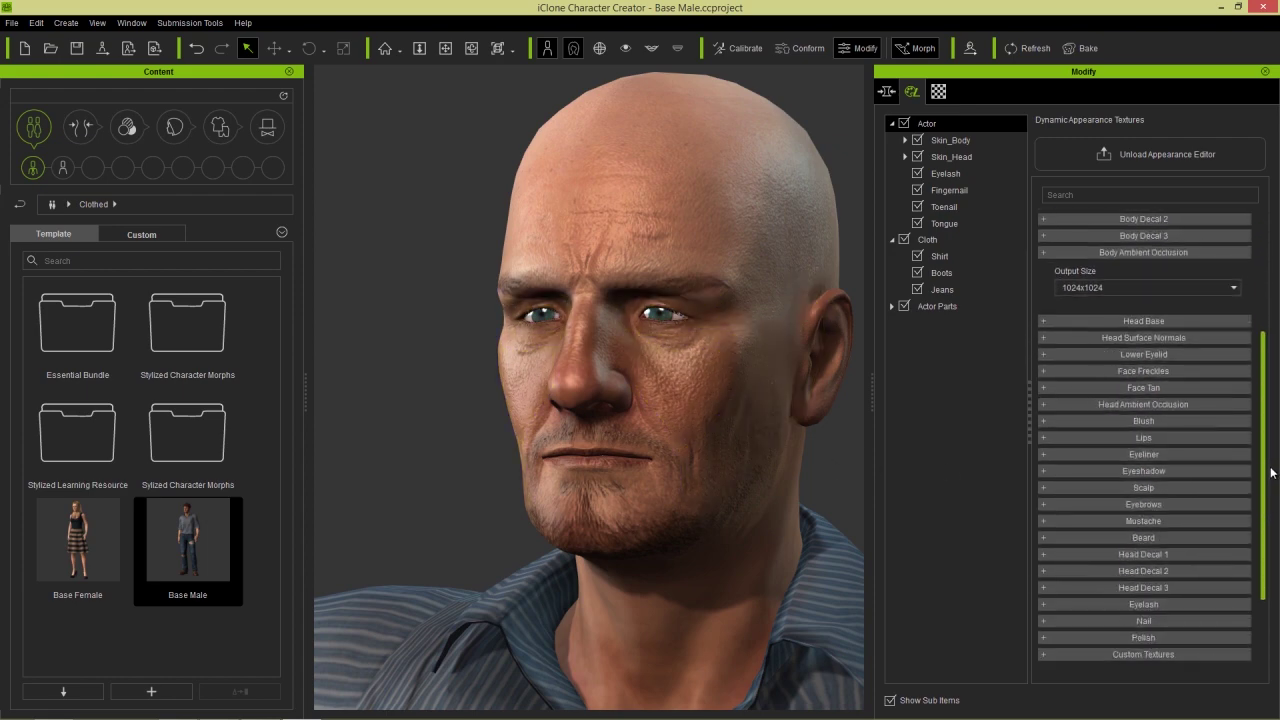
click(1122, 337)
In the Other (Black) region of Head Surface Normals, set Strength to about 0.75 and Age to a high value slightly below maximum
drag(1262, 292, 1262, 338)
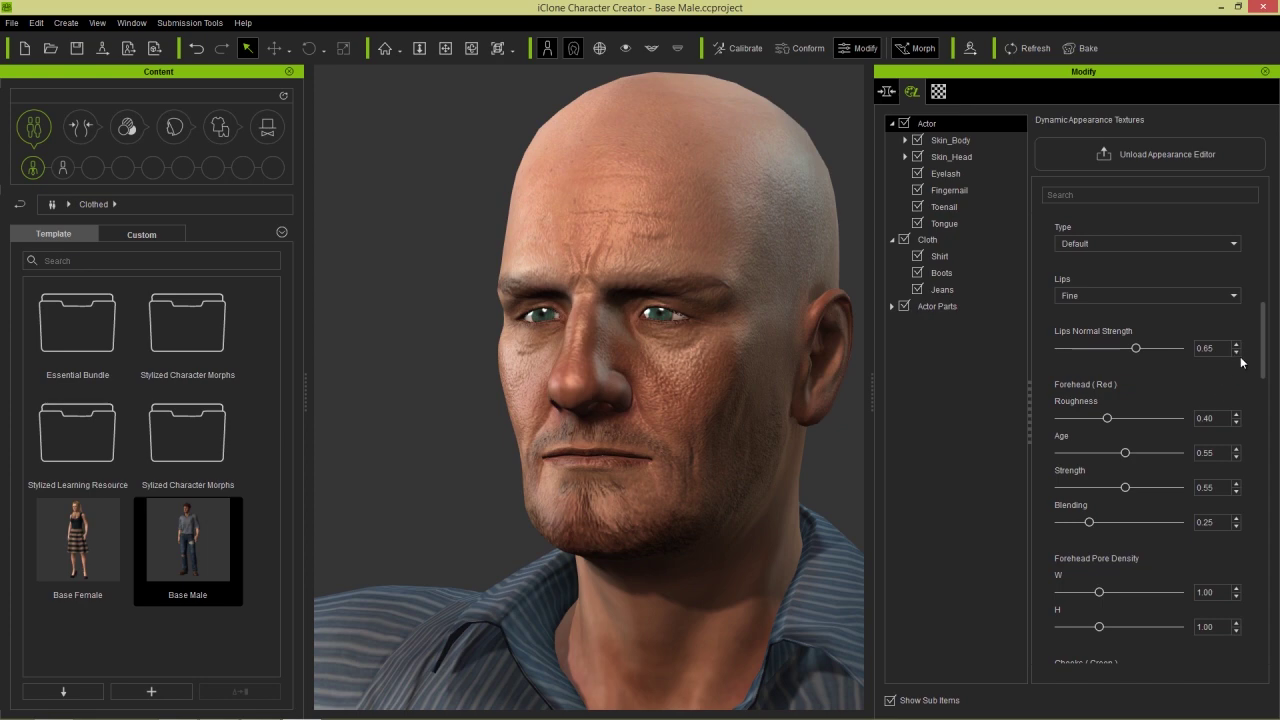
mouse_move(1262, 346)
mouse_down()
mouse_move(1272, 410)
mouse_move(1264, 358)
mouse_up()
scroll(1100, 440, down, 10)
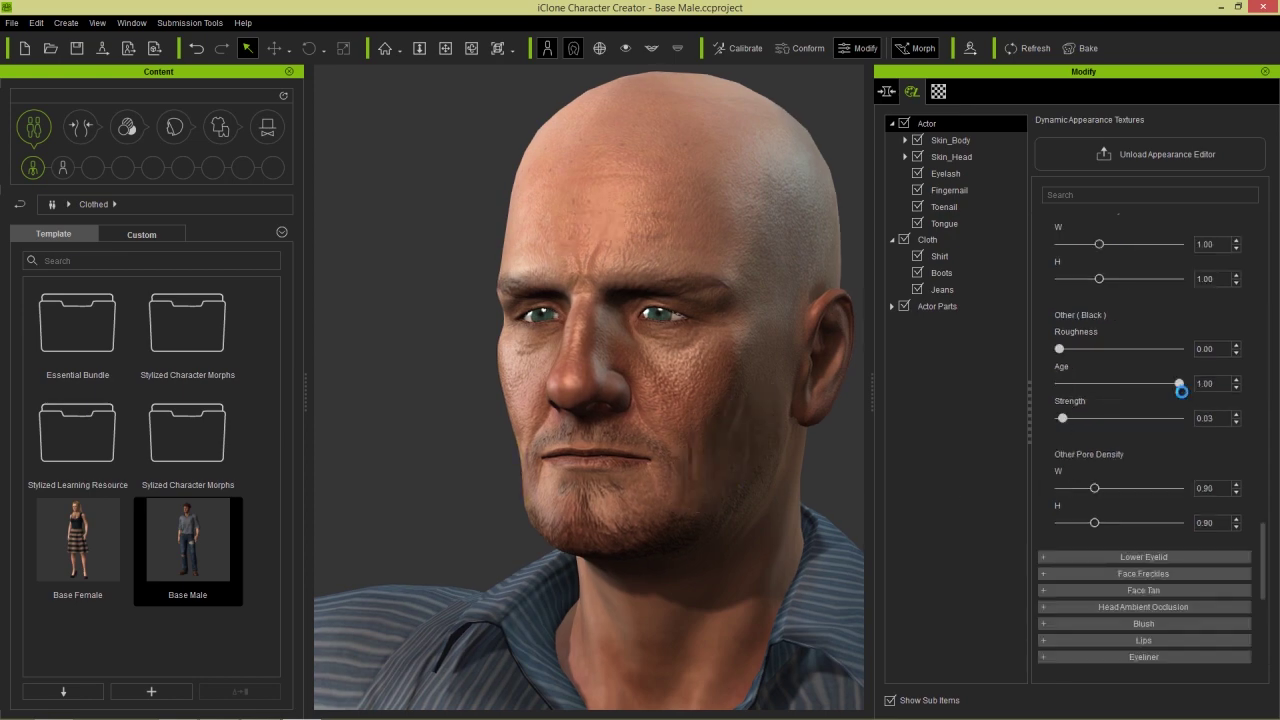
mouse_move(1167, 419)
mouse_down()
mouse_move(1187, 420)
mouse_move(1132, 424)
mouse_up()
click(1150, 421)
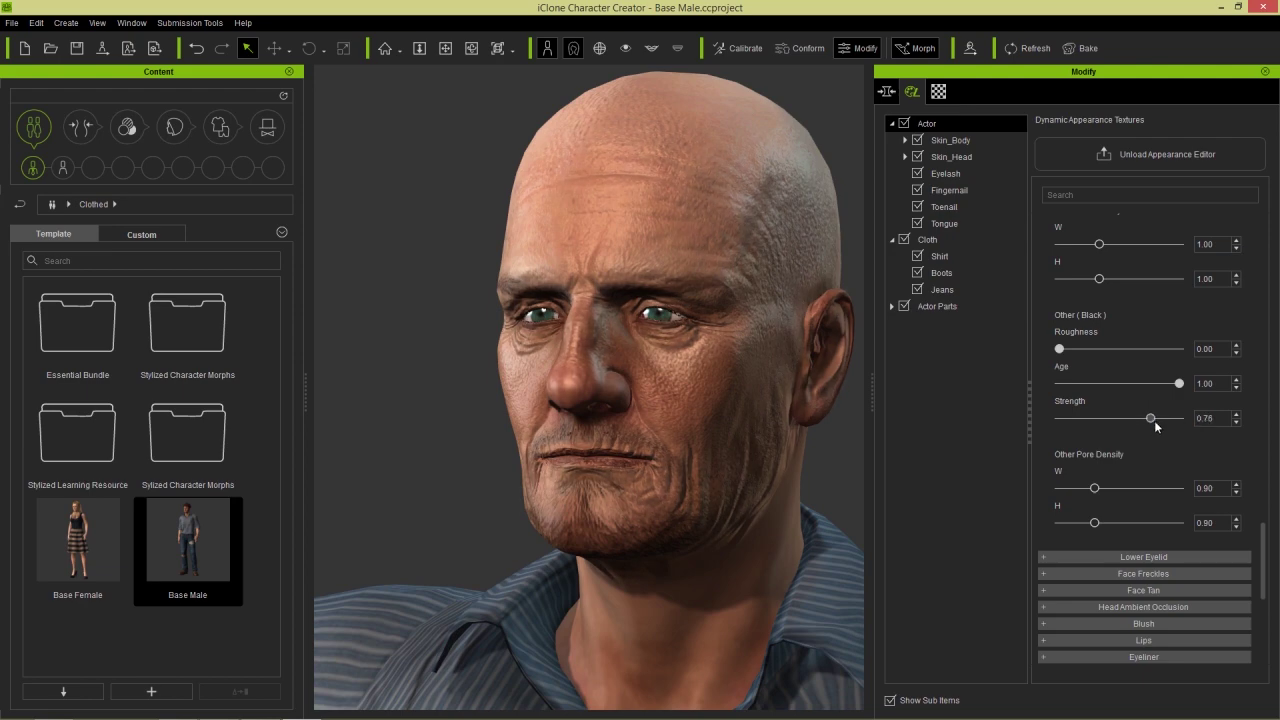
click(1151, 384)
click(1140, 385)
Set the Forehead (Red) Strength to 0.82 and Age to 0.68 in Head Surface Normals
drag(1264, 556, 1263, 441)
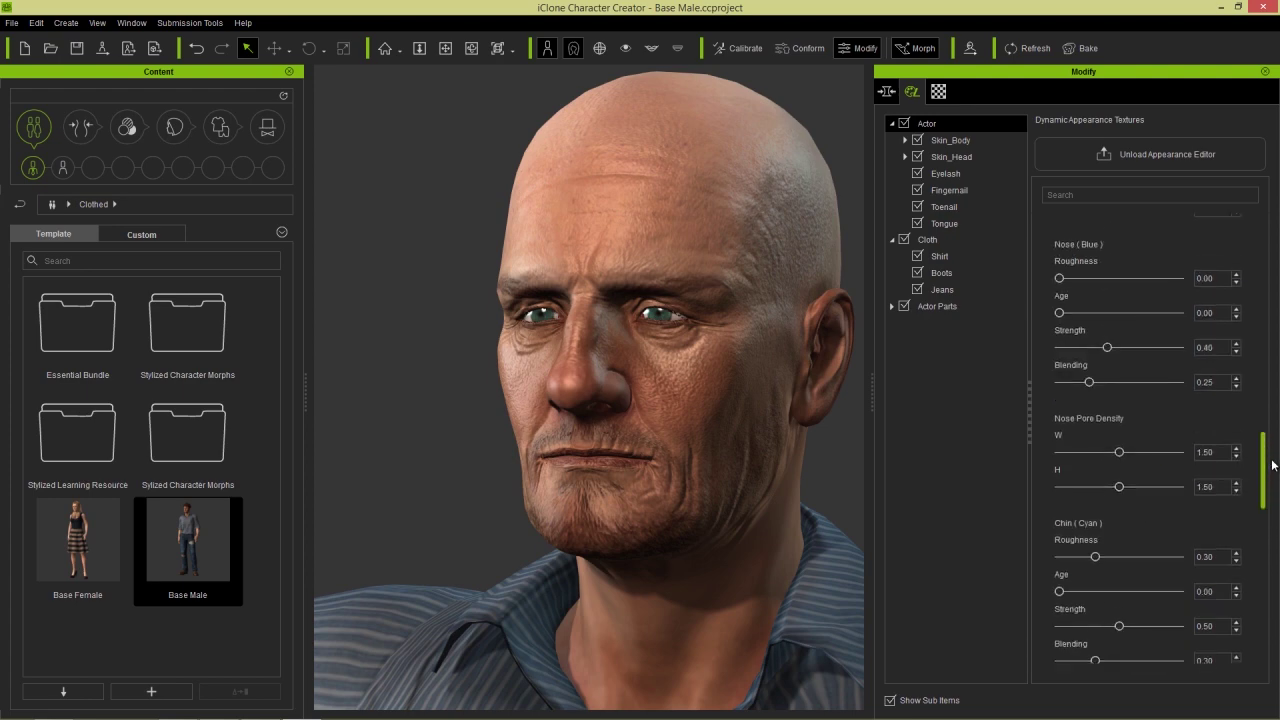
drag(1262, 454, 1272, 351)
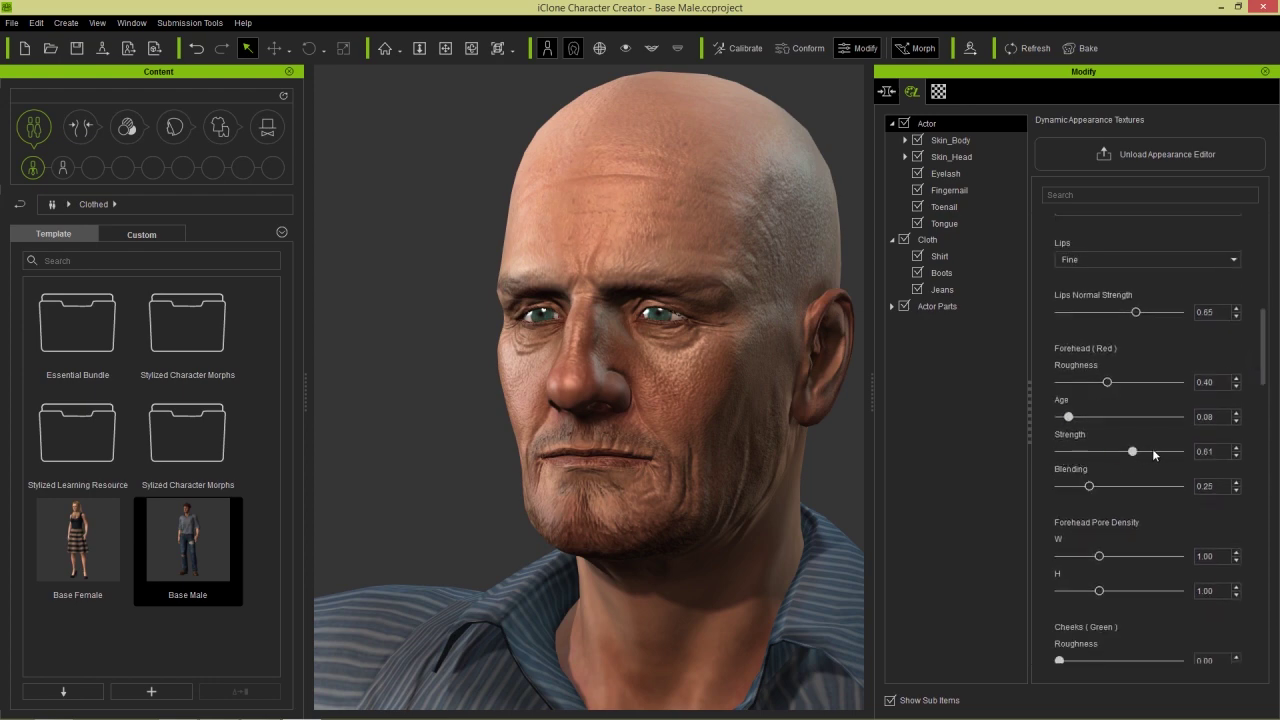
drag(1155, 455, 1157, 451)
drag(1071, 416, 1130, 420)
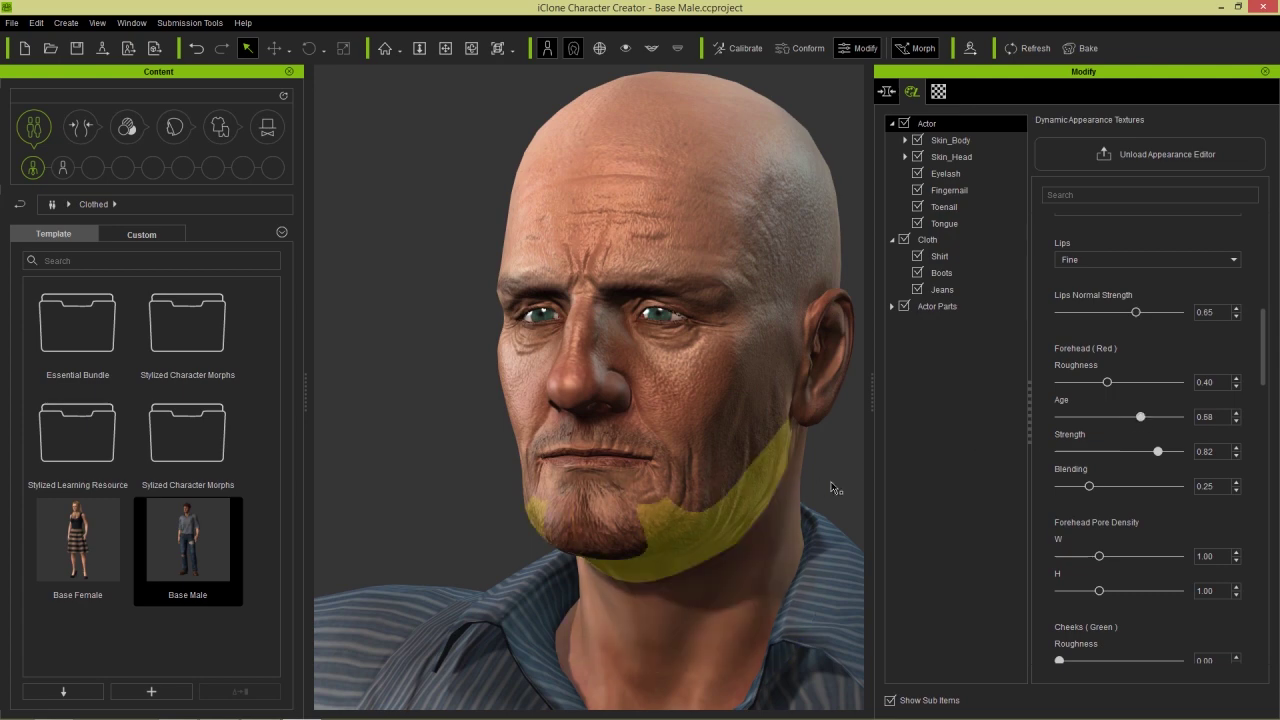
Apply the Bald_Comb-over hair from the Party Fun hairstyles to the character
right_drag(855, 487, 631, 447)
right_drag(766, 451, 697, 429)
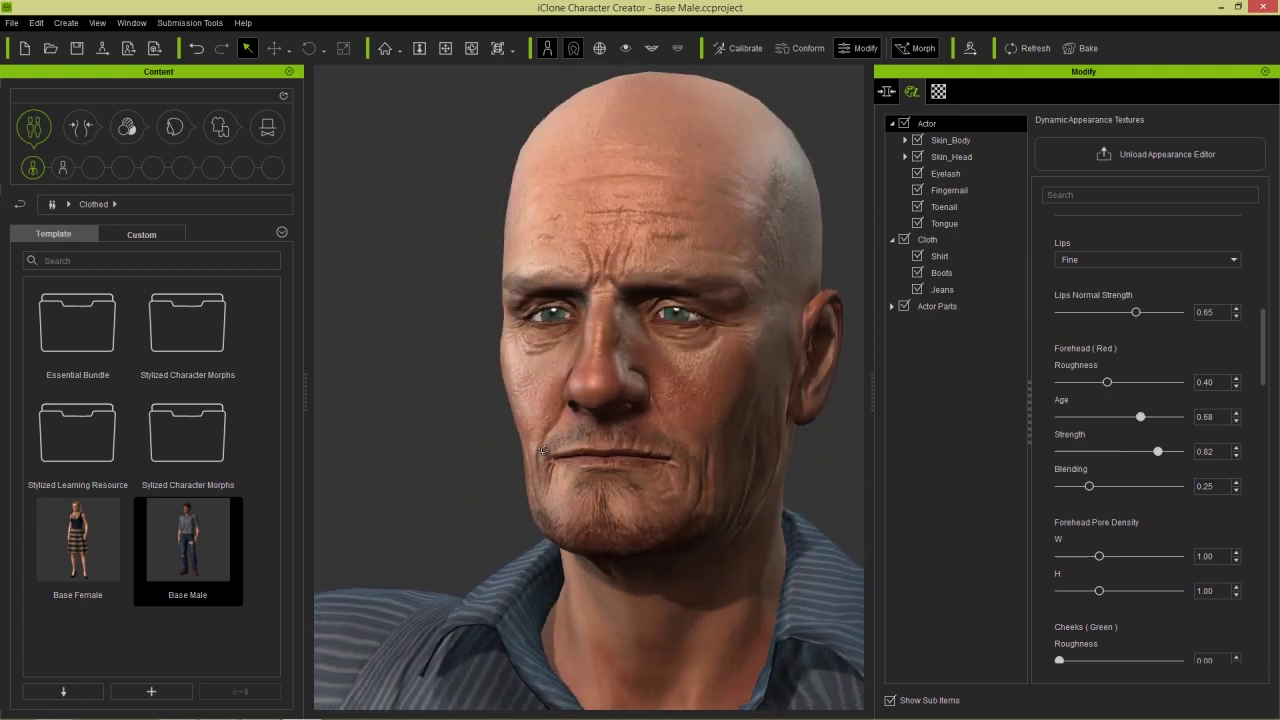
middle_drag(697, 429, 677, 455)
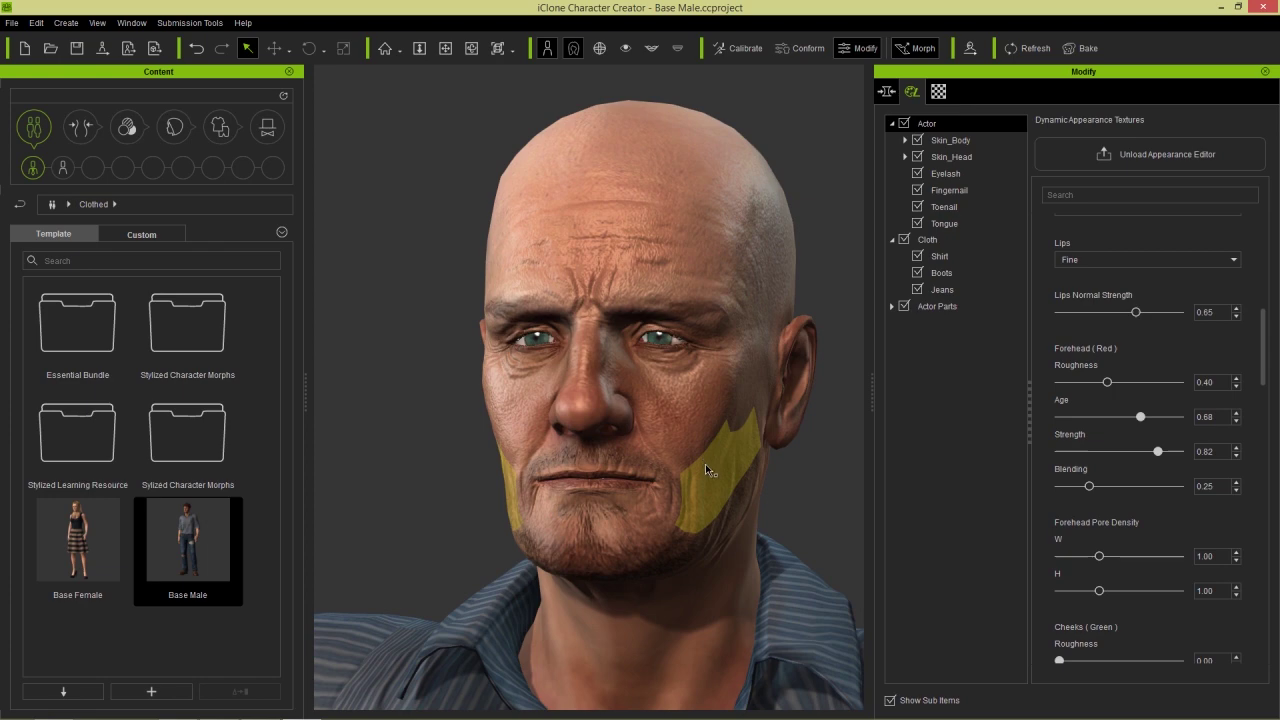
click(174, 126)
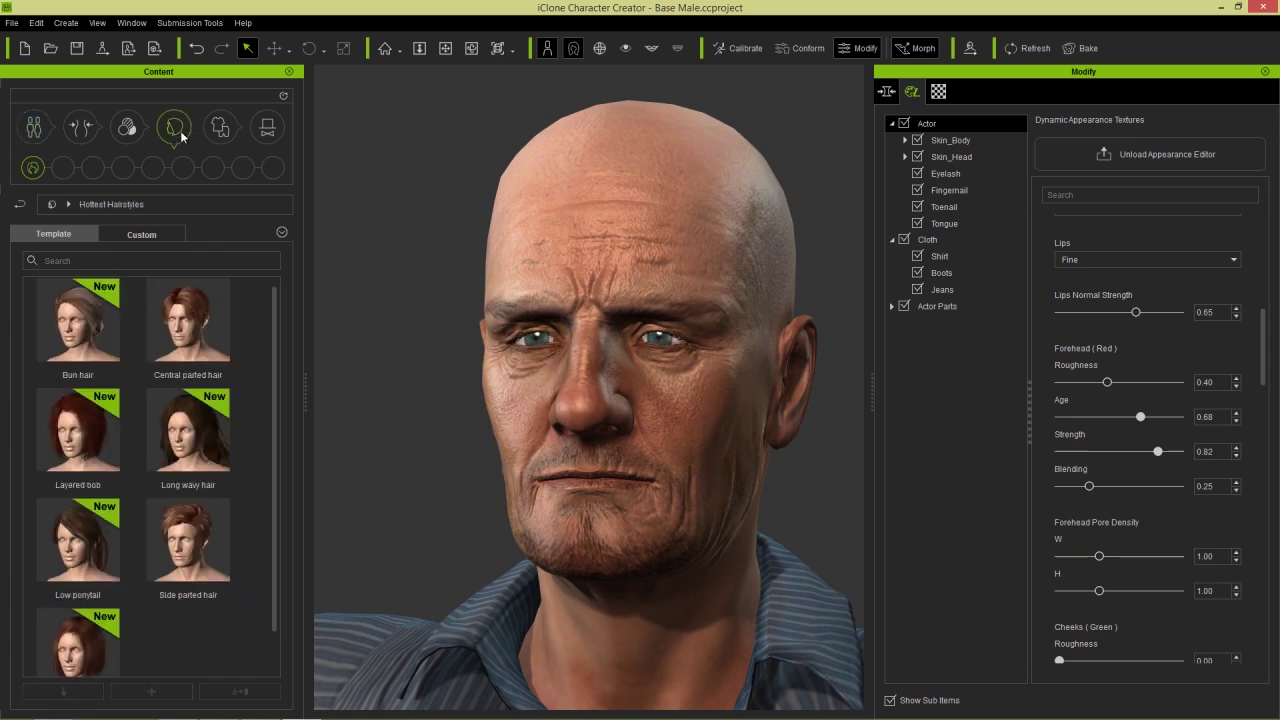
click(22, 206)
double_click(207, 330)
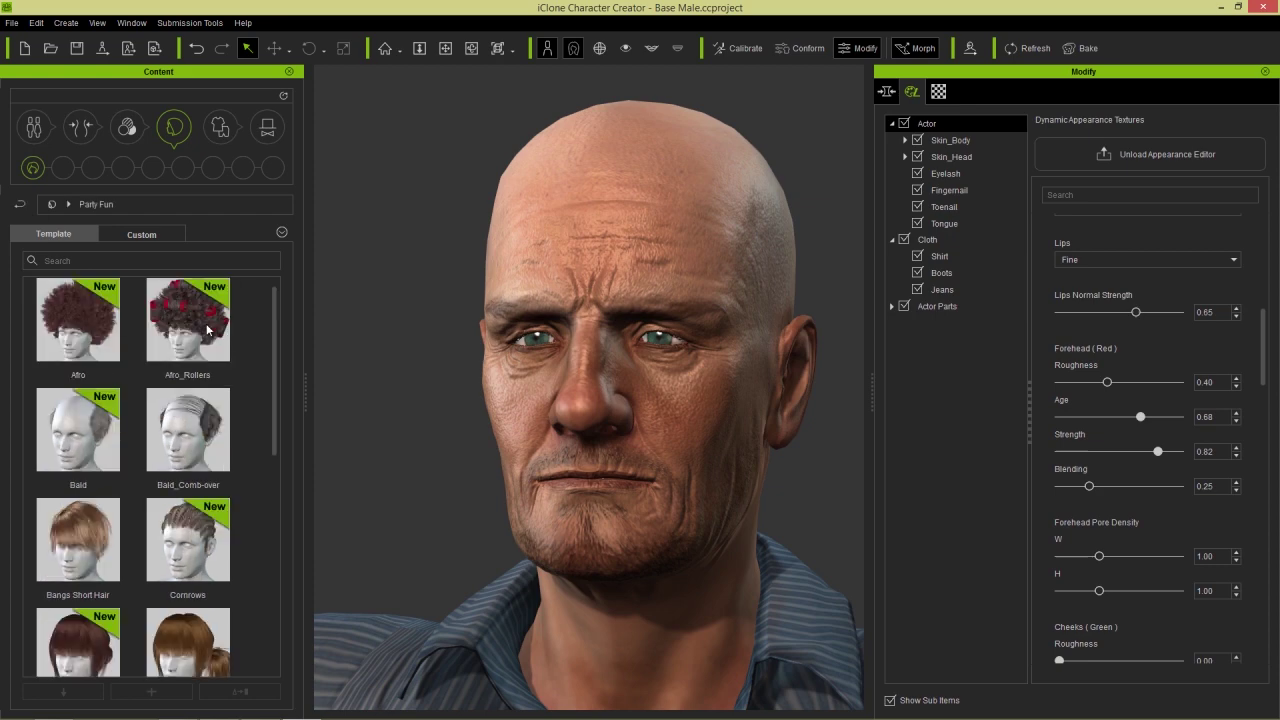
double_click(193, 443)
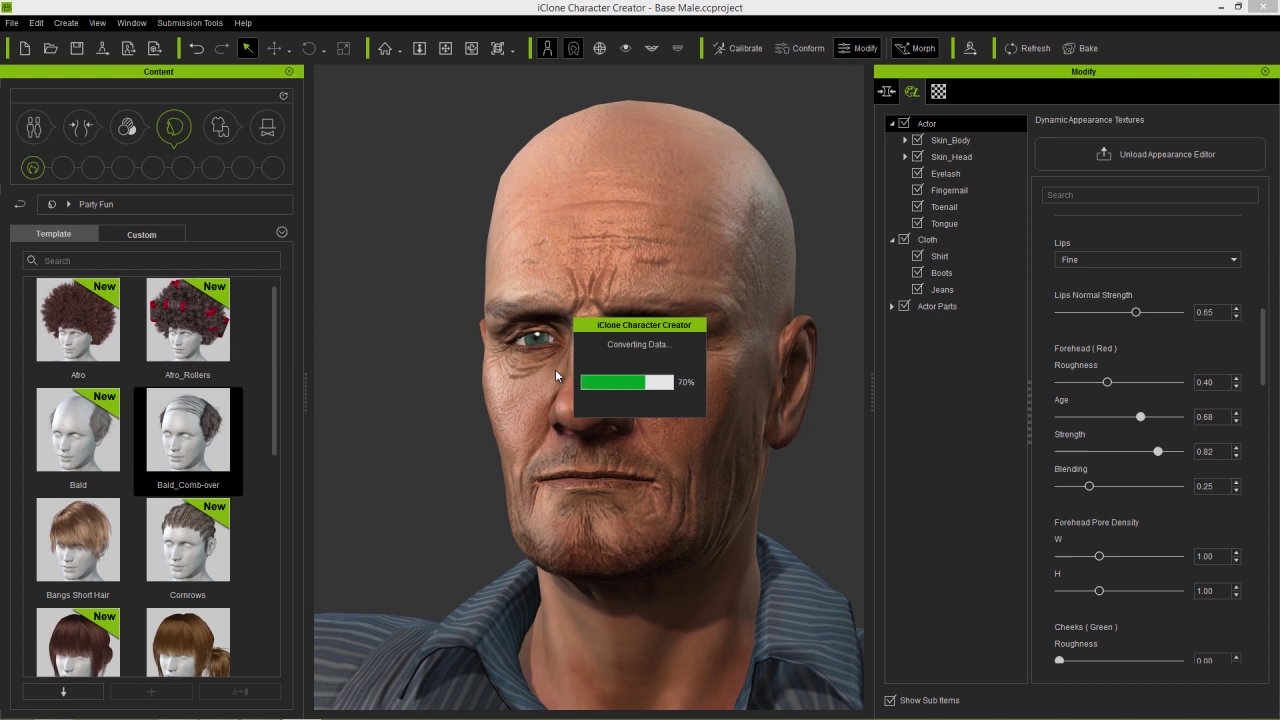
Check the new hair around the head, select the actor and send the character to iClone
right_drag(690, 296, 690, 512)
middle_drag(690, 512, 704, 443)
scroll(704, 443, down, 3)
right_drag(704, 443, 640, 512)
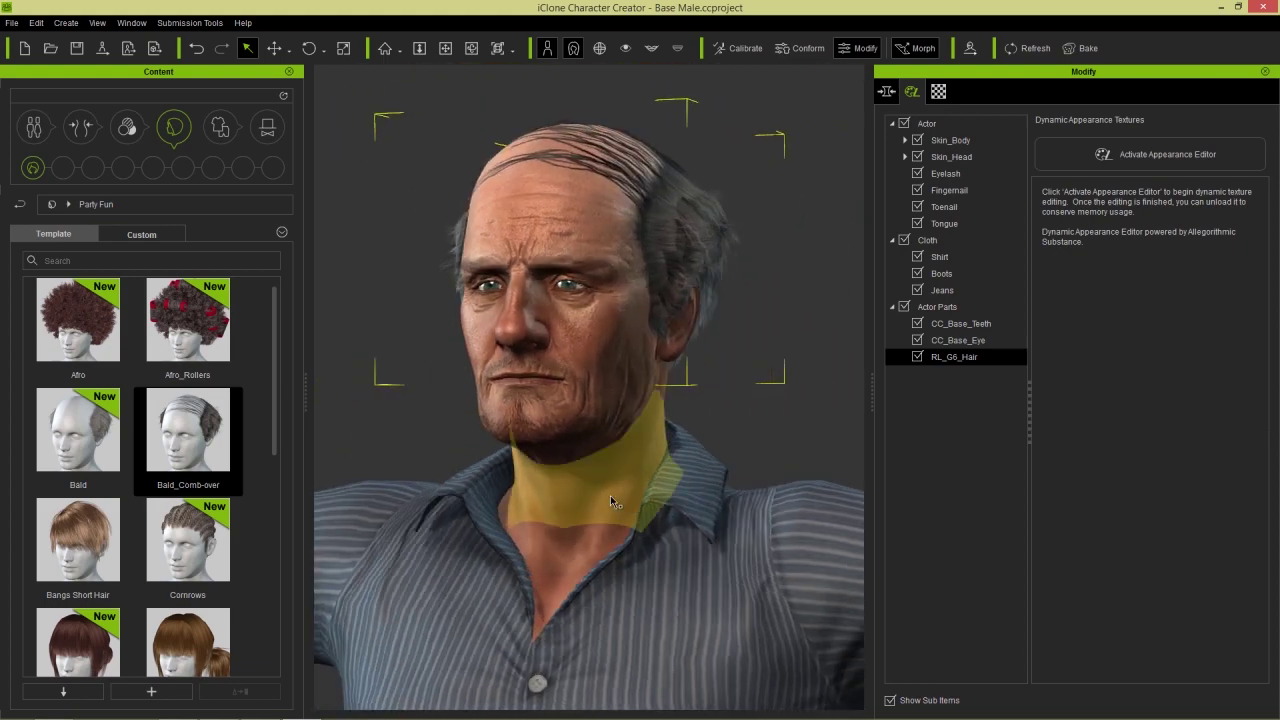
click(610, 495)
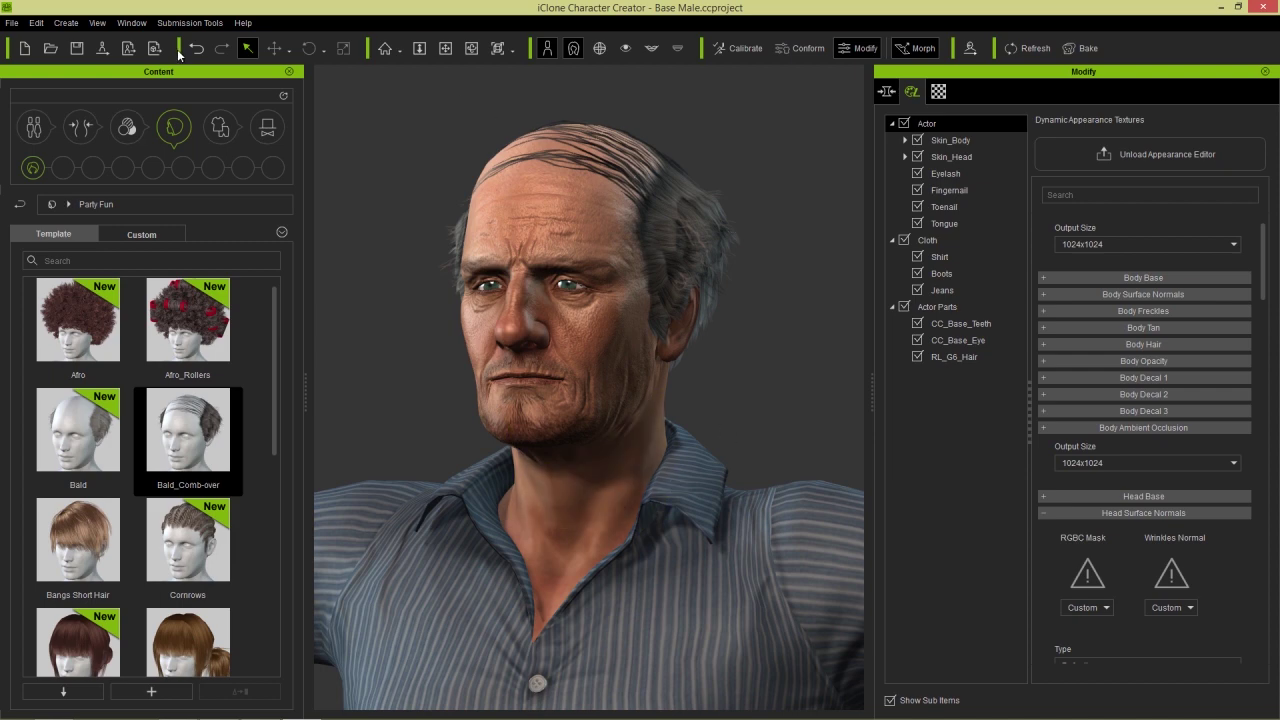
click(104, 48)
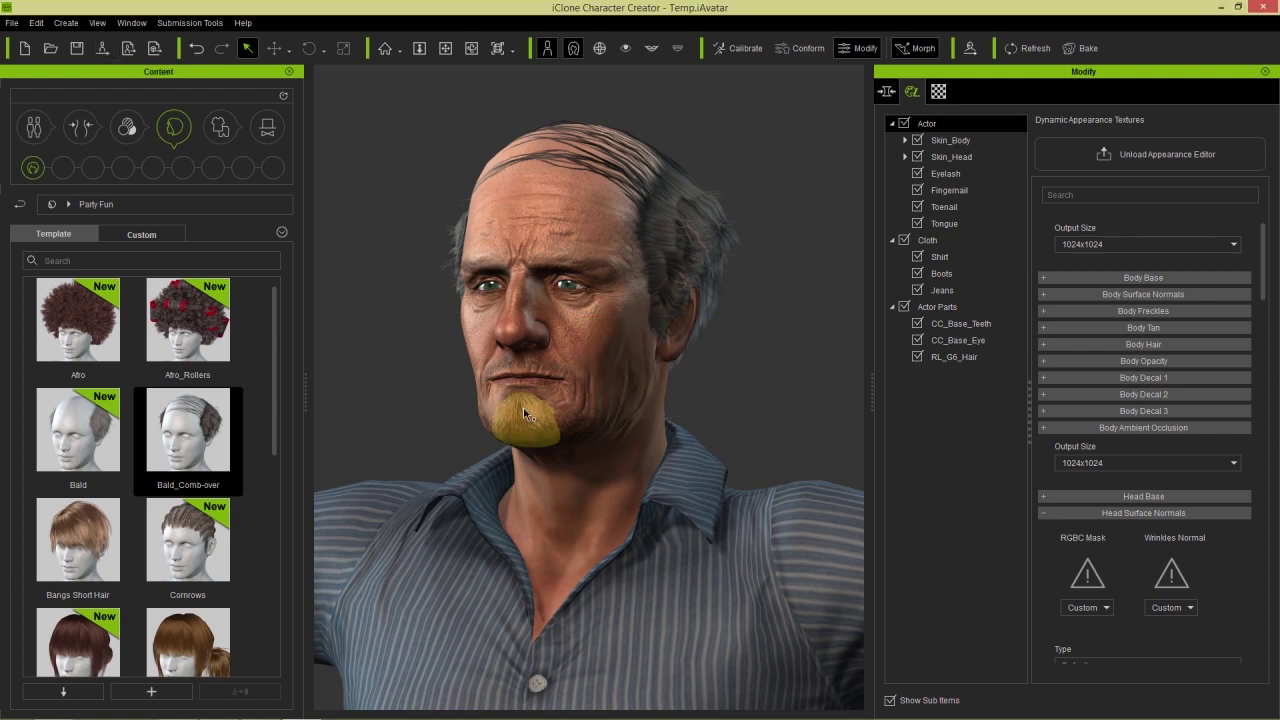
Switch to iClone and examine the transferred avatar's face and hair
key(alt+Tab)
key(alt+Tab)
key(alt+Tab)
key(alt+Tab)
key(alt+Tab)
key(alt+Tab)
key(alt+Tab)
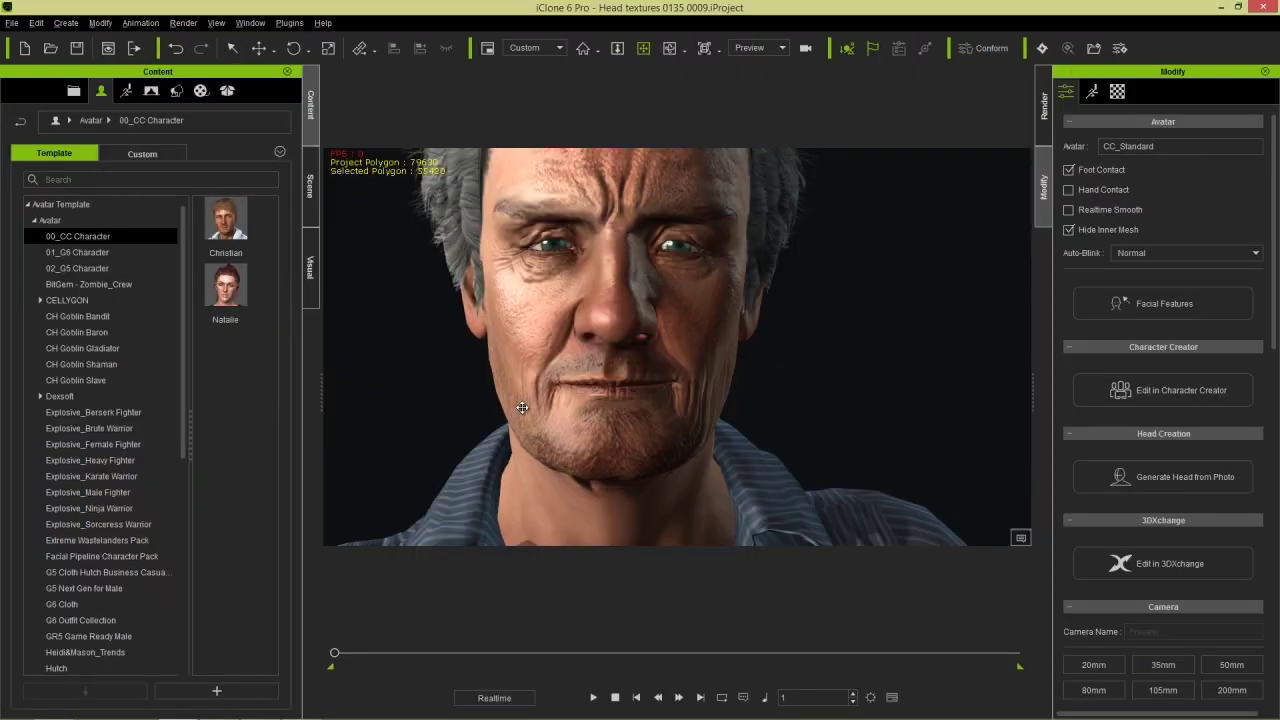
right_drag(590, 320, 732, 359)
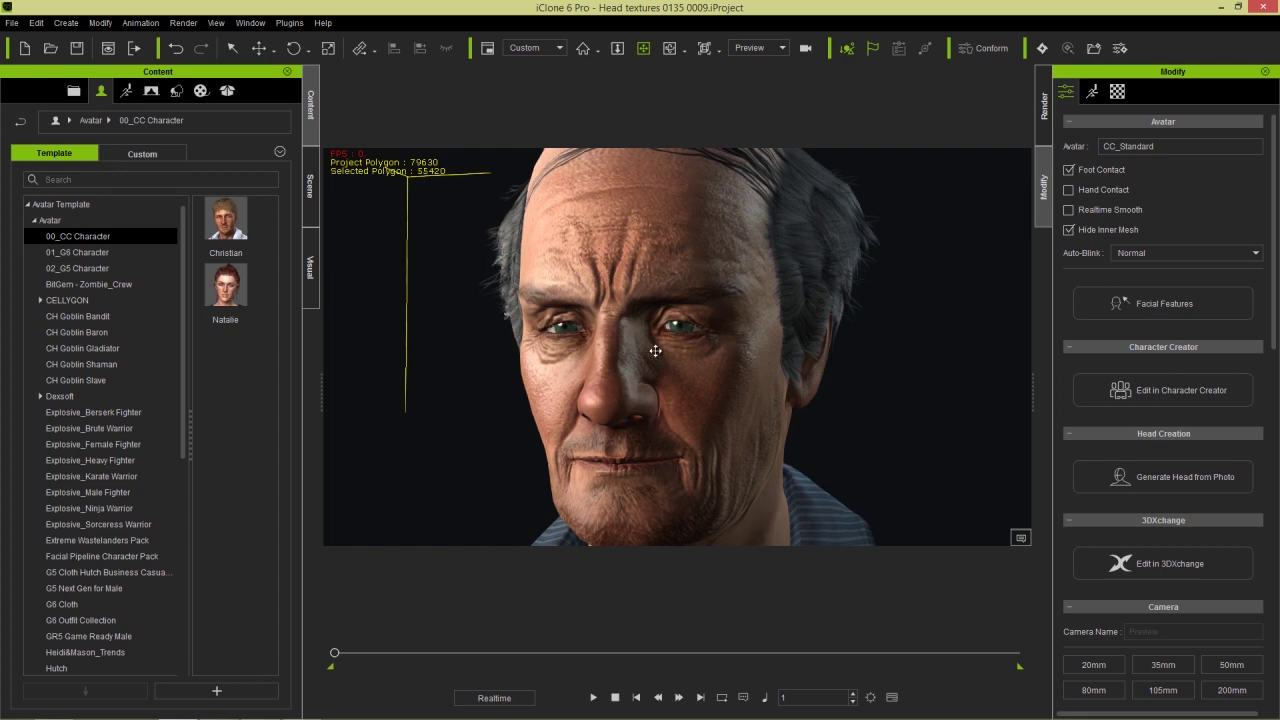
Return to Character Creator, collapse Head Surface Normals and set the head texture Output Size to 2048x2048
key(alt+Tab)
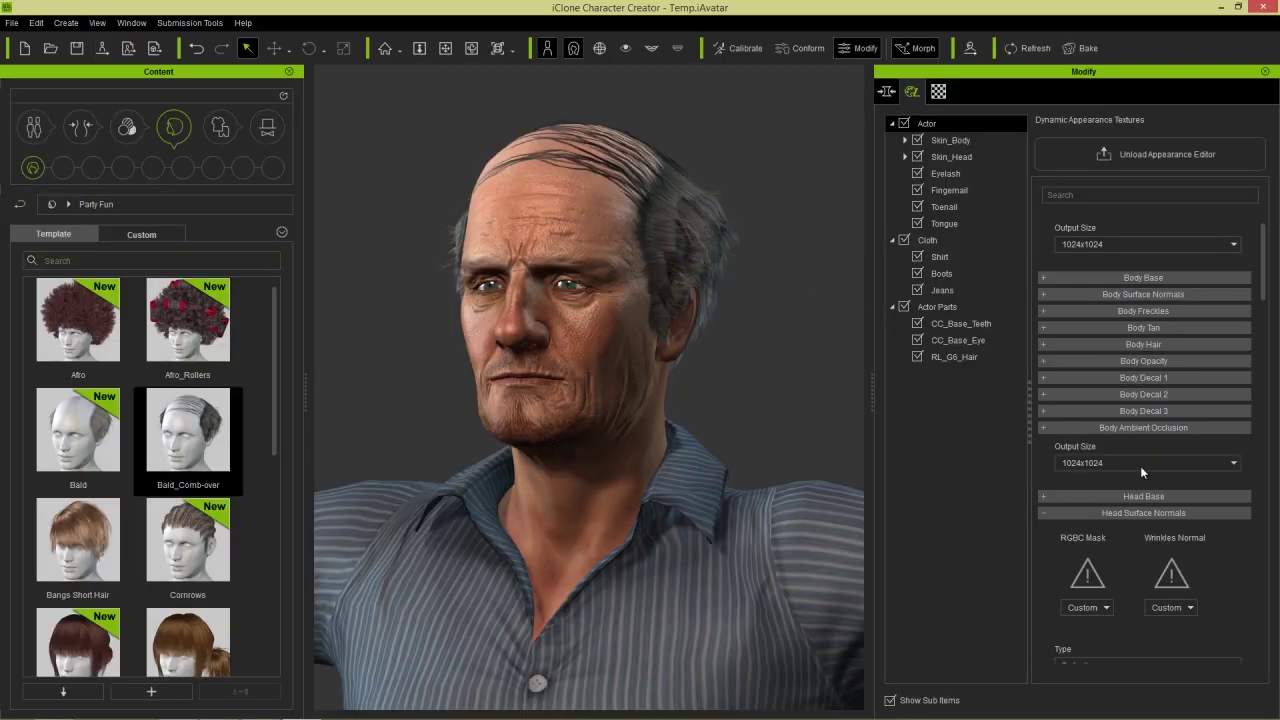
click(1100, 513)
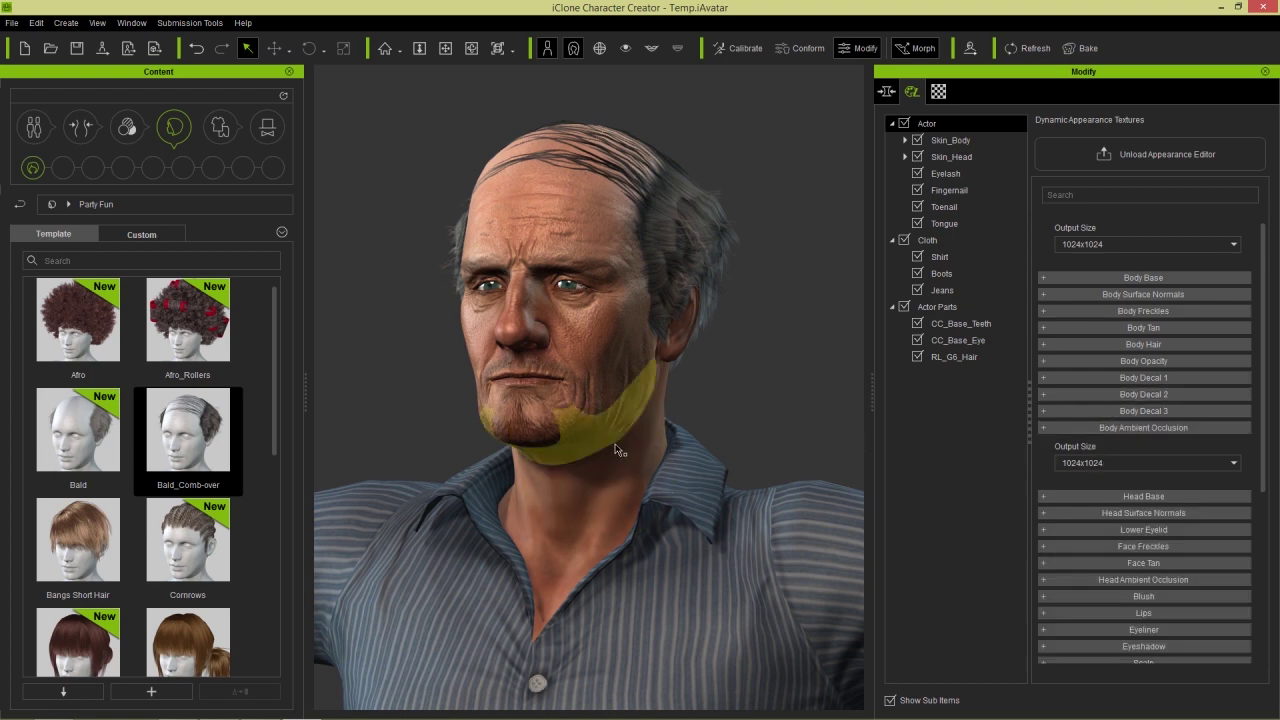
right_drag(579, 418, 714, 411)
scroll(714, 411, up, 5)
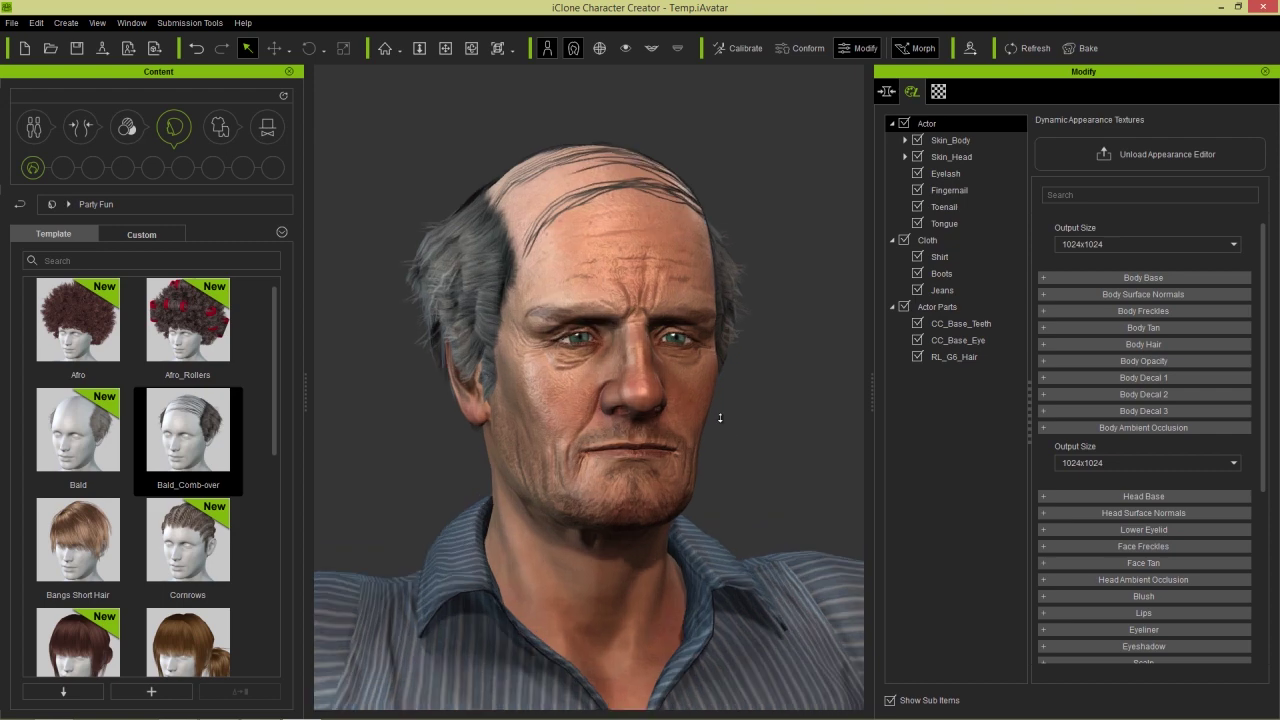
scroll(710, 415, down, 3)
scroll(704, 422, up, 2)
scroll(704, 422, up, 3)
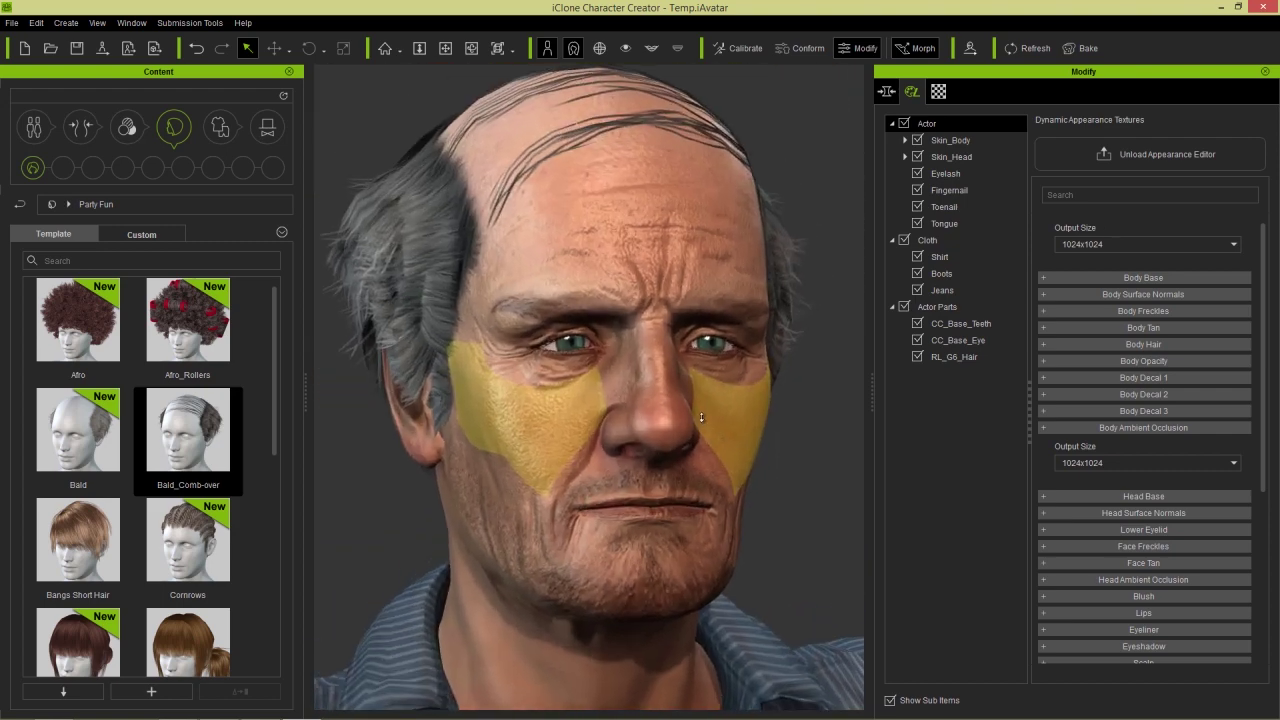
click(1136, 461)
click(1098, 541)
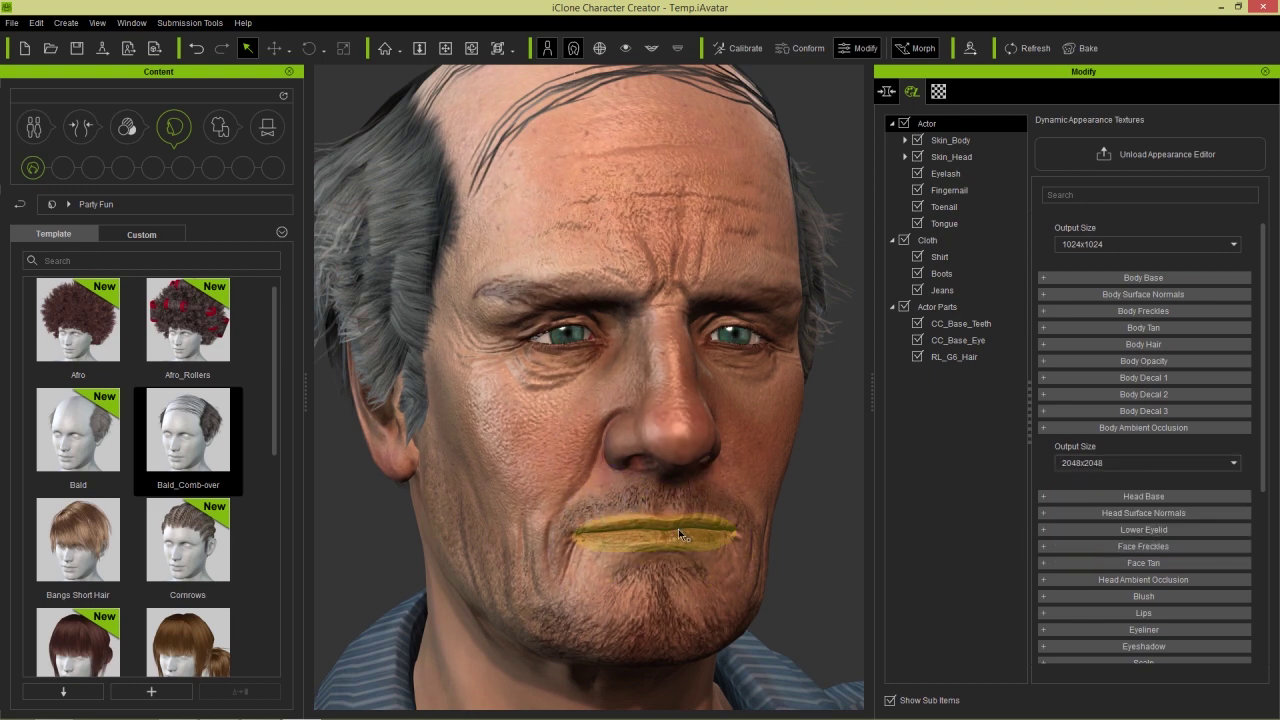
Start a new project and discard the current old male character without saving it
right_drag(640, 494, 820, 514)
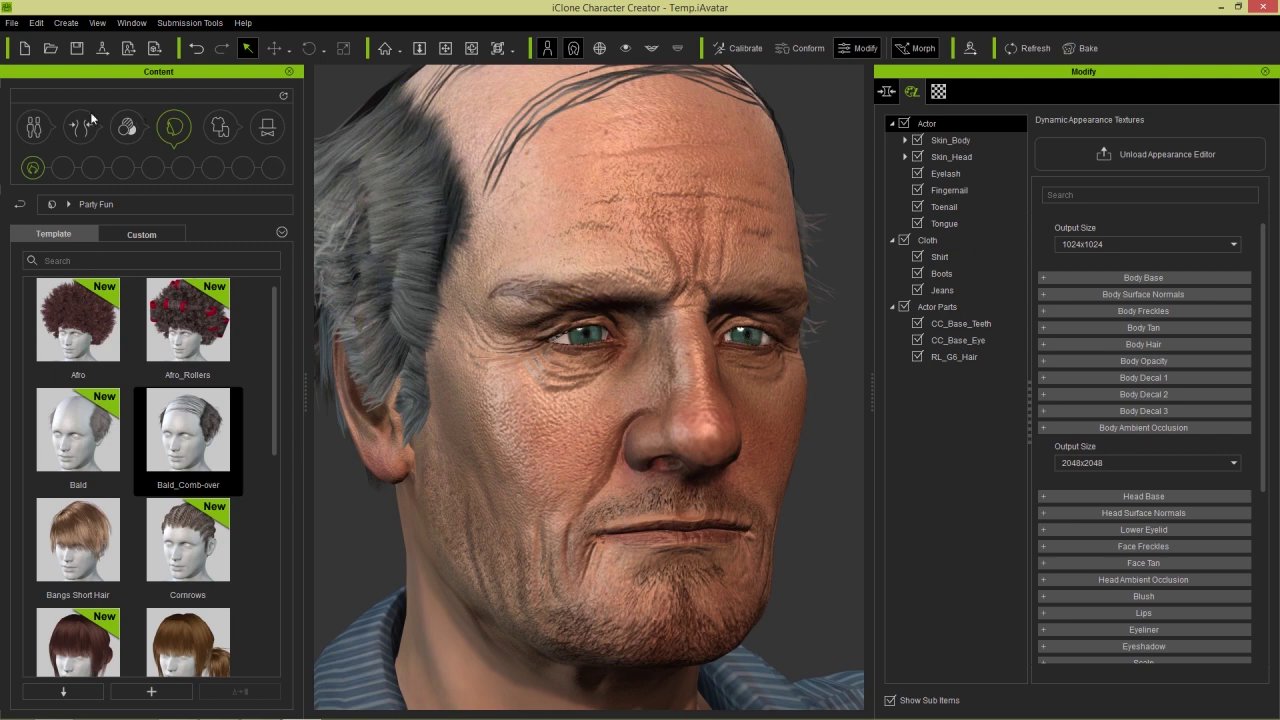
click(22, 58)
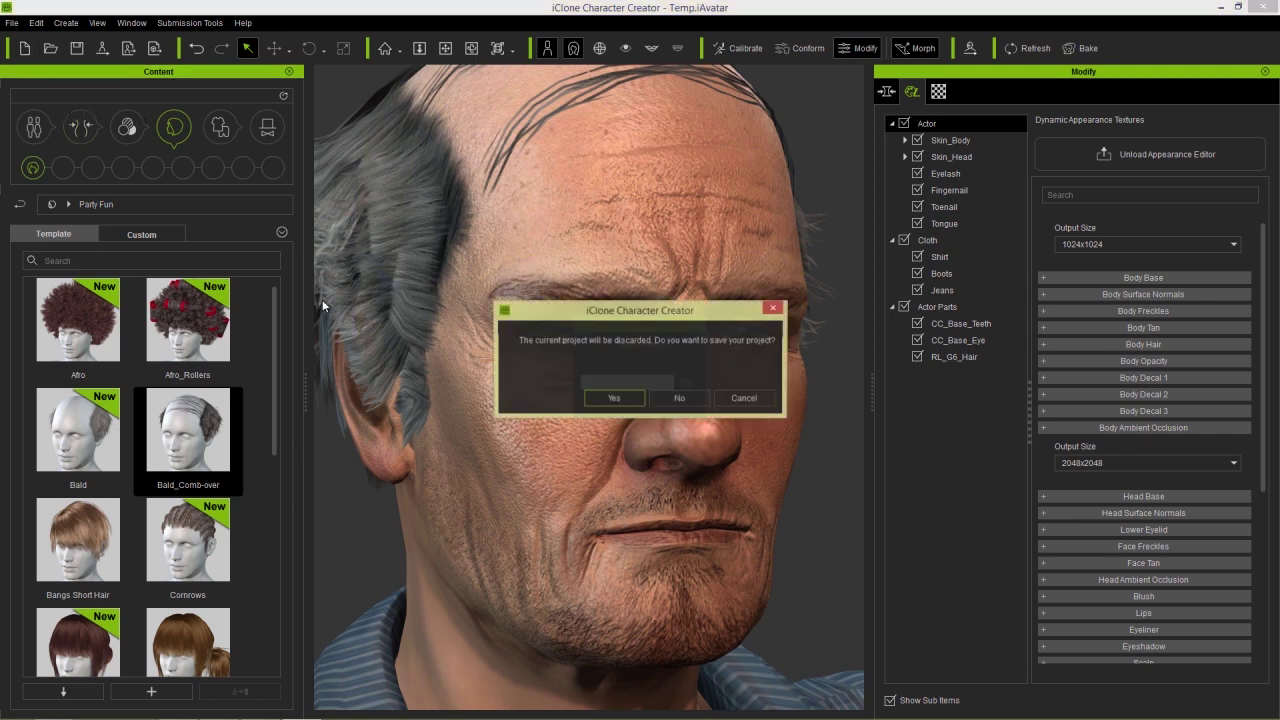
click(672, 398)
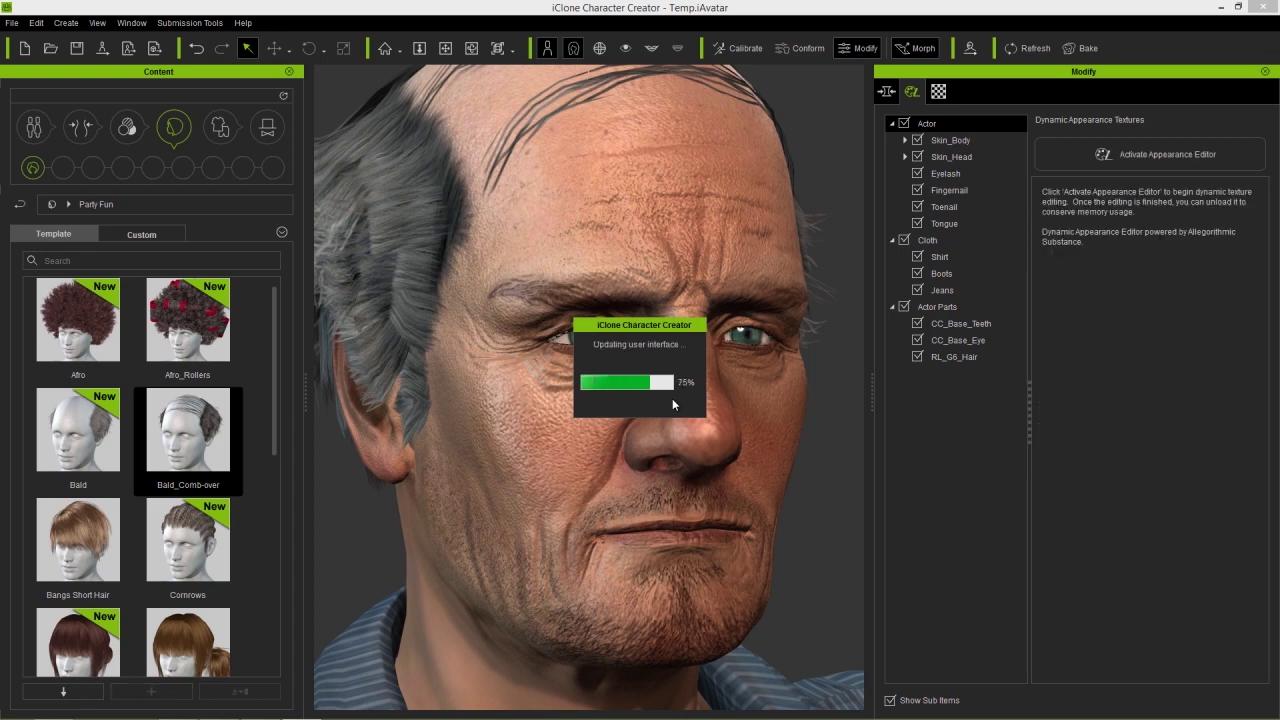
Load F_Y_005 from the Realistic Human 100 Female folder onto the actor, importing head morph plus head and body textures with appearance settings reset
key(alt+Tab)
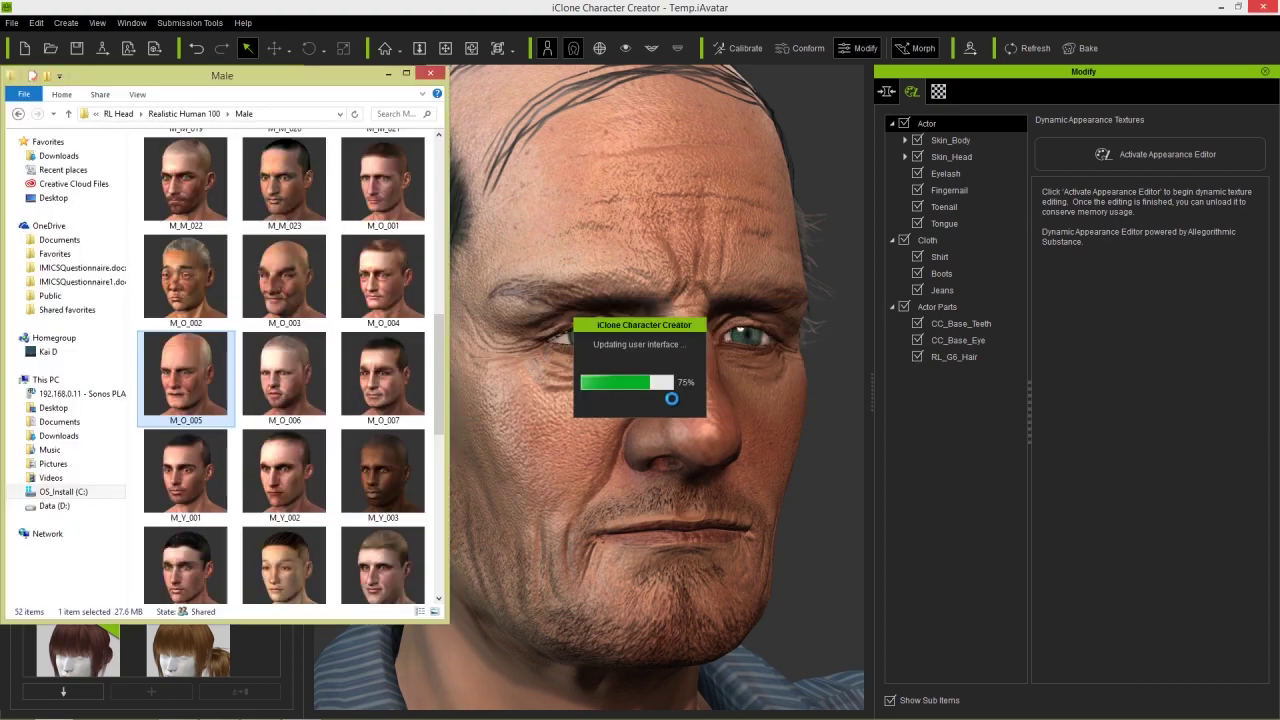
click(173, 117)
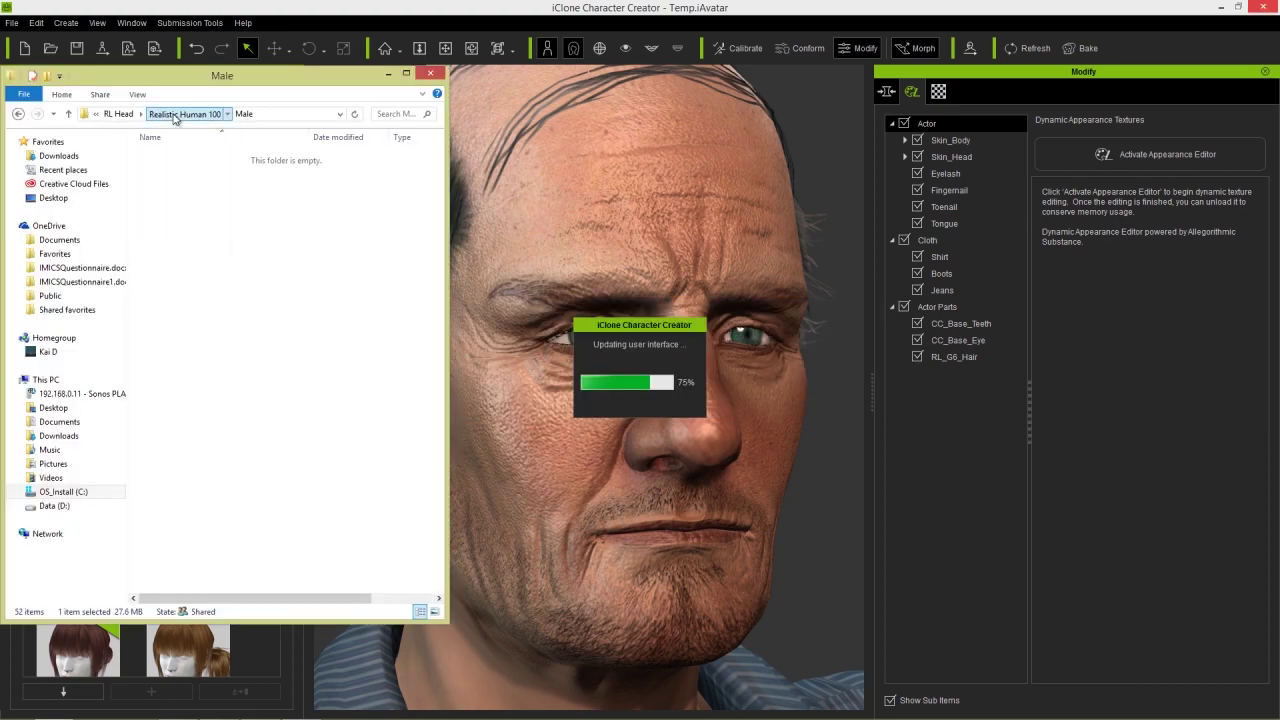
double_click(163, 157)
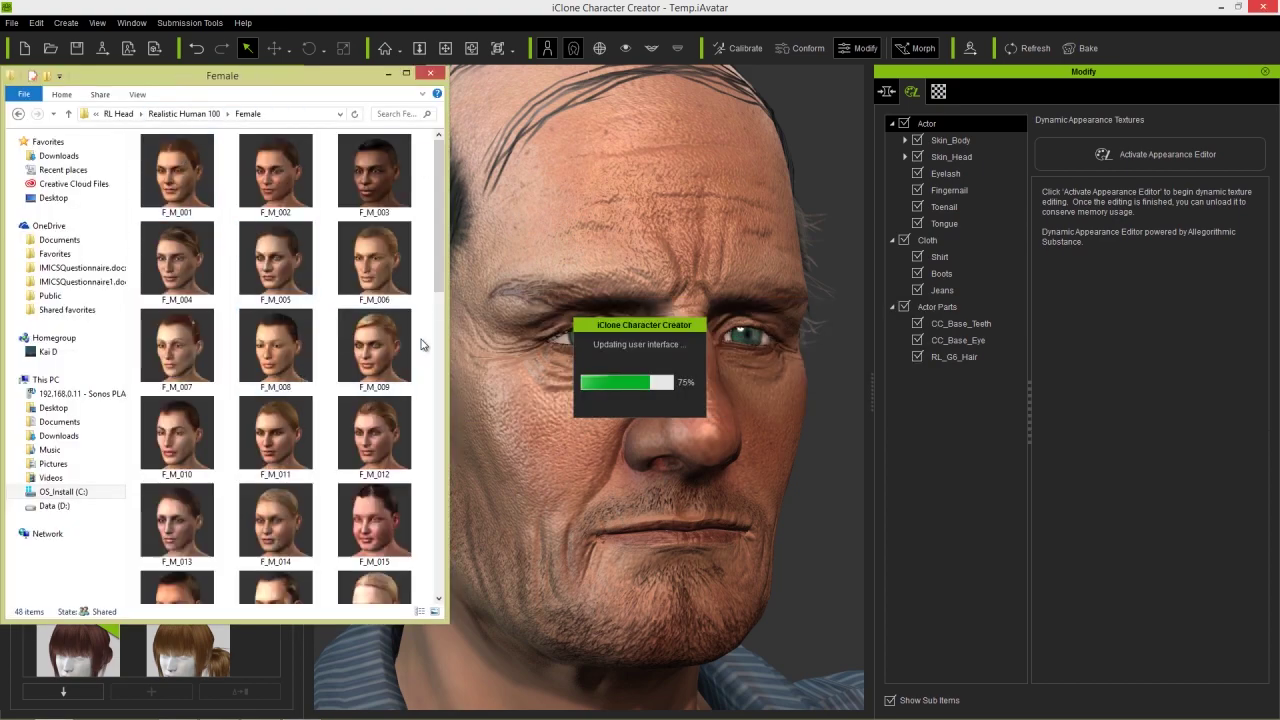
drag(436, 252, 460, 506)
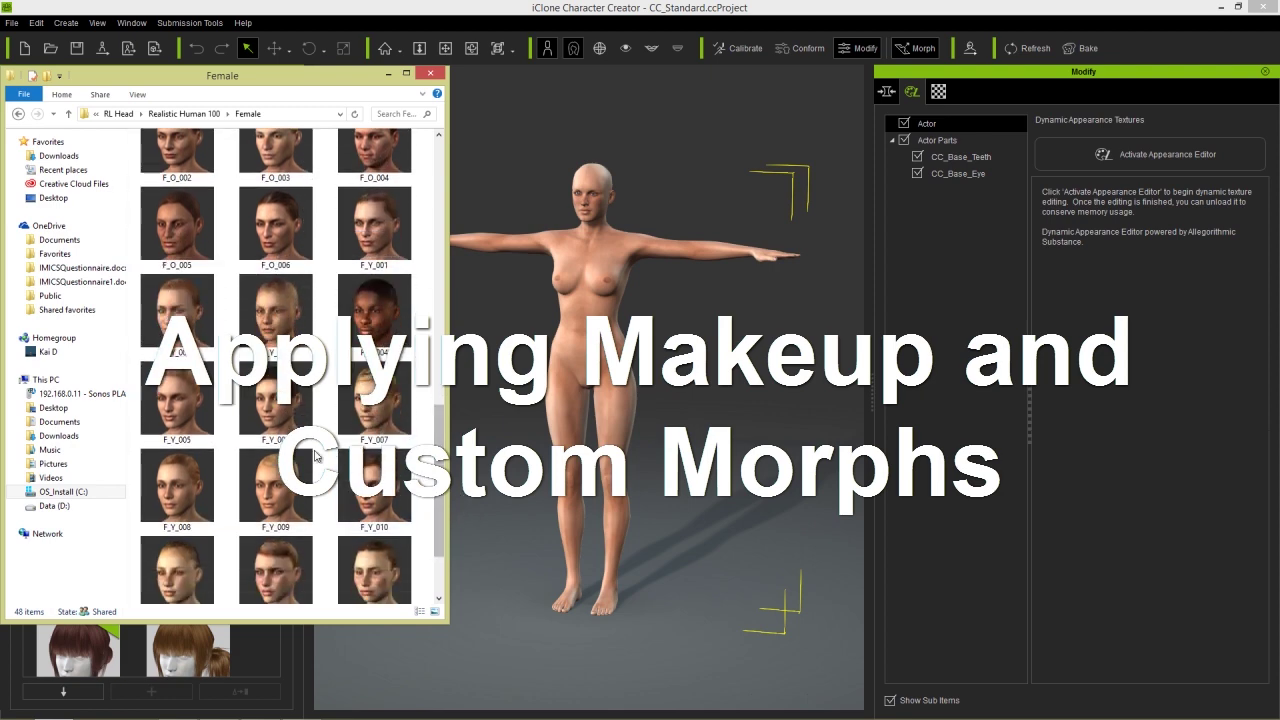
drag(177, 407, 603, 220)
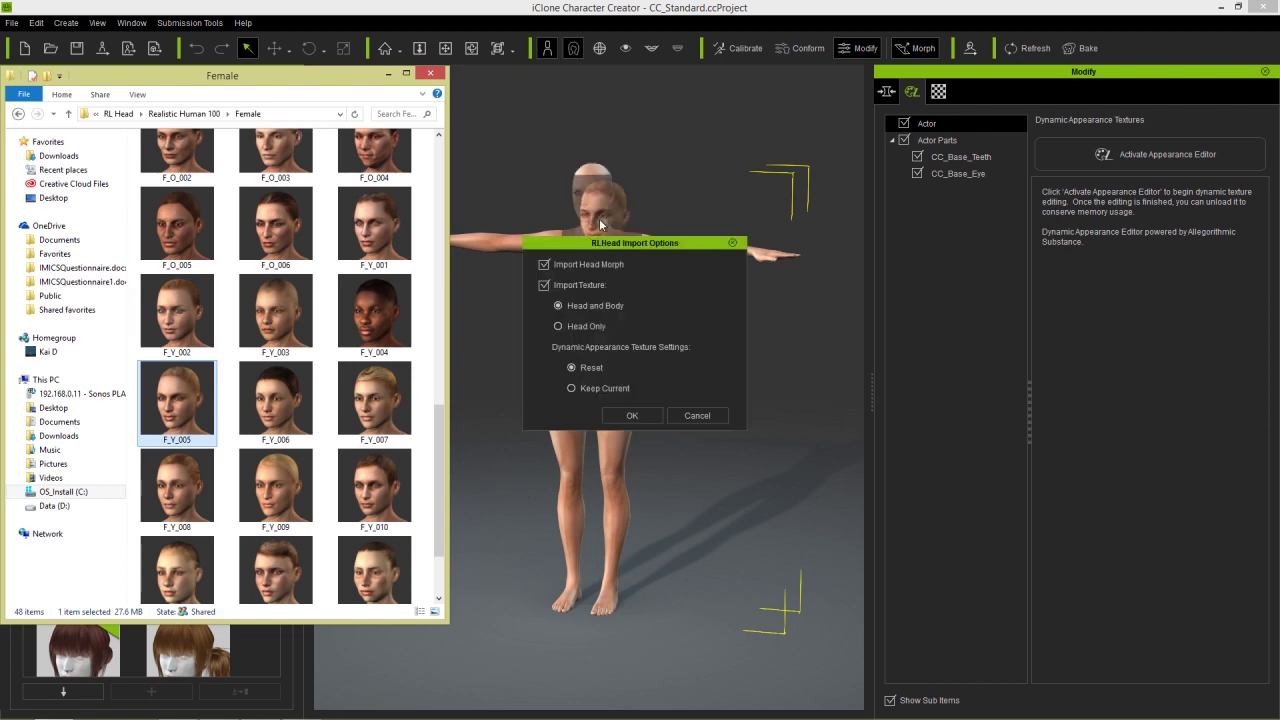
click(642, 418)
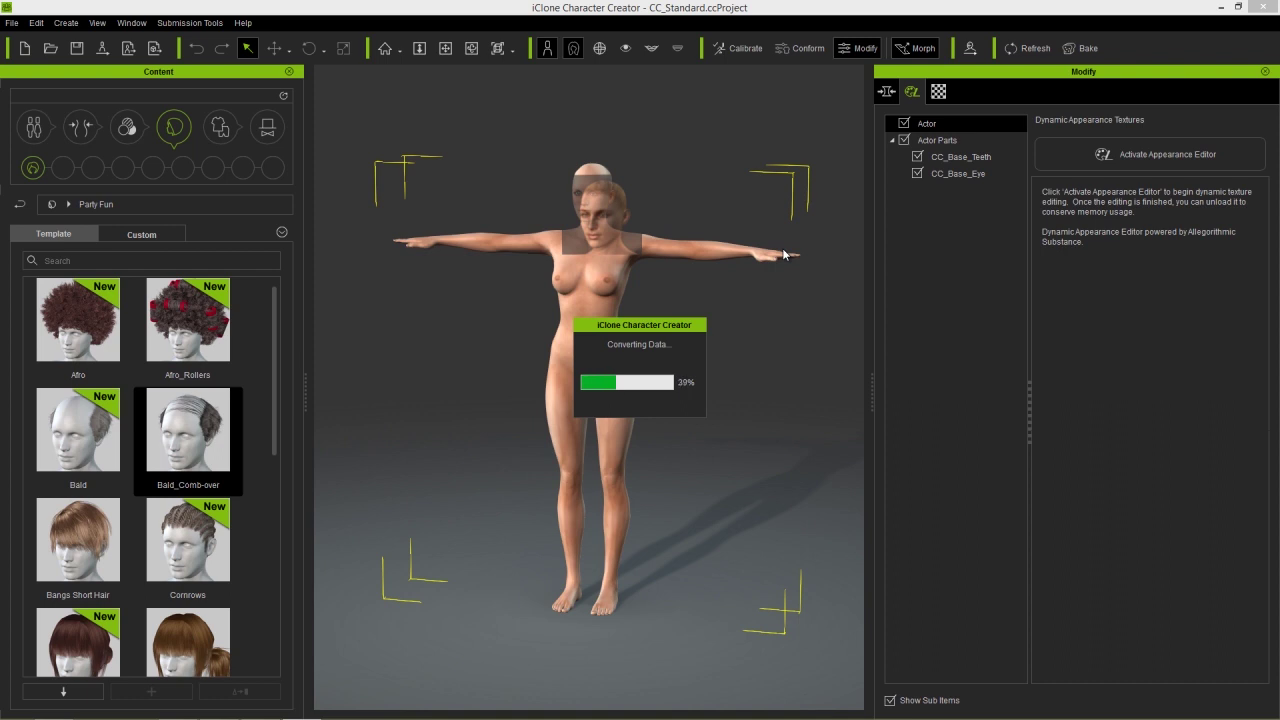
Dress the female character in Bra_B and Underwear Bottoms_B from the Underwear templates
click(221, 128)
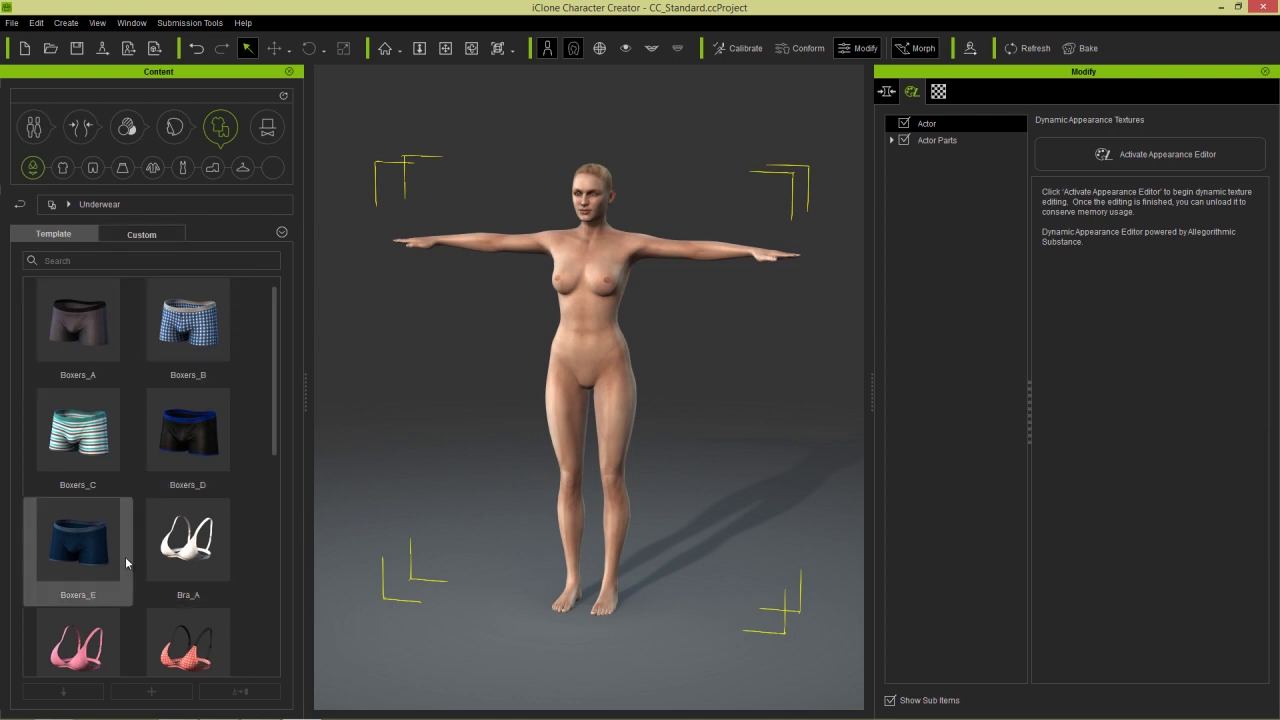
double_click(78, 638)
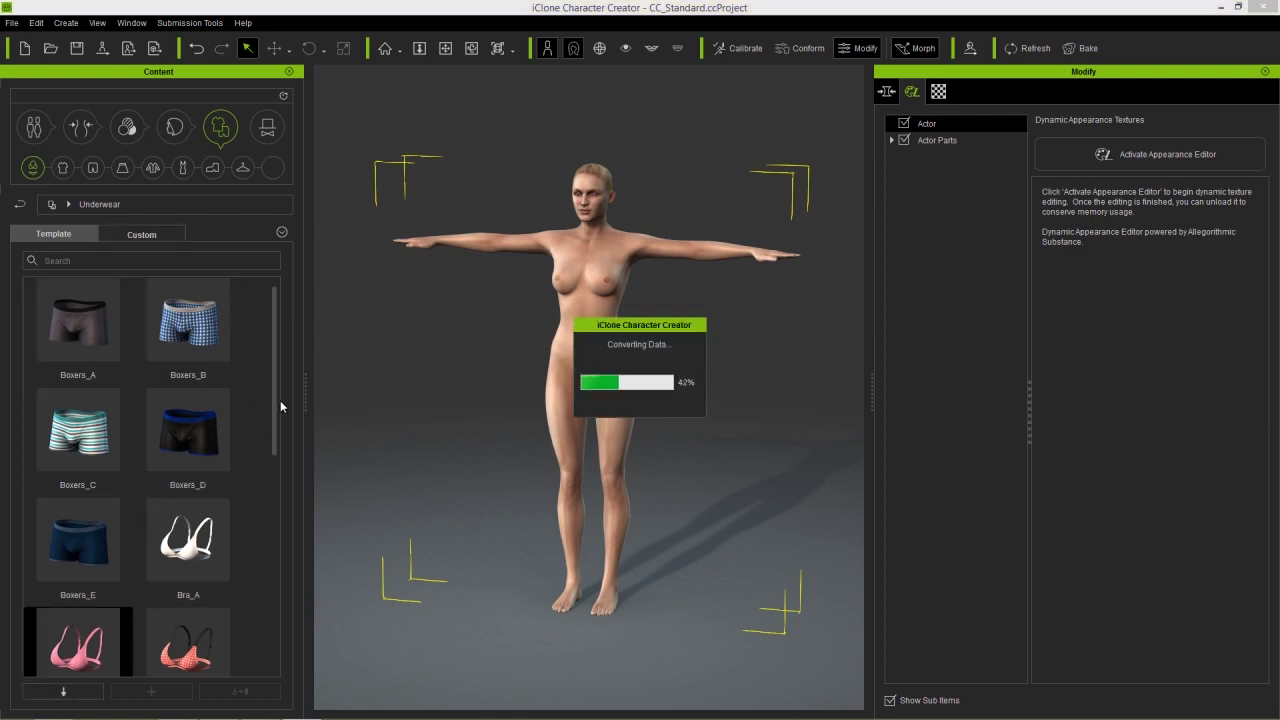
scroll(280, 400, down, 1)
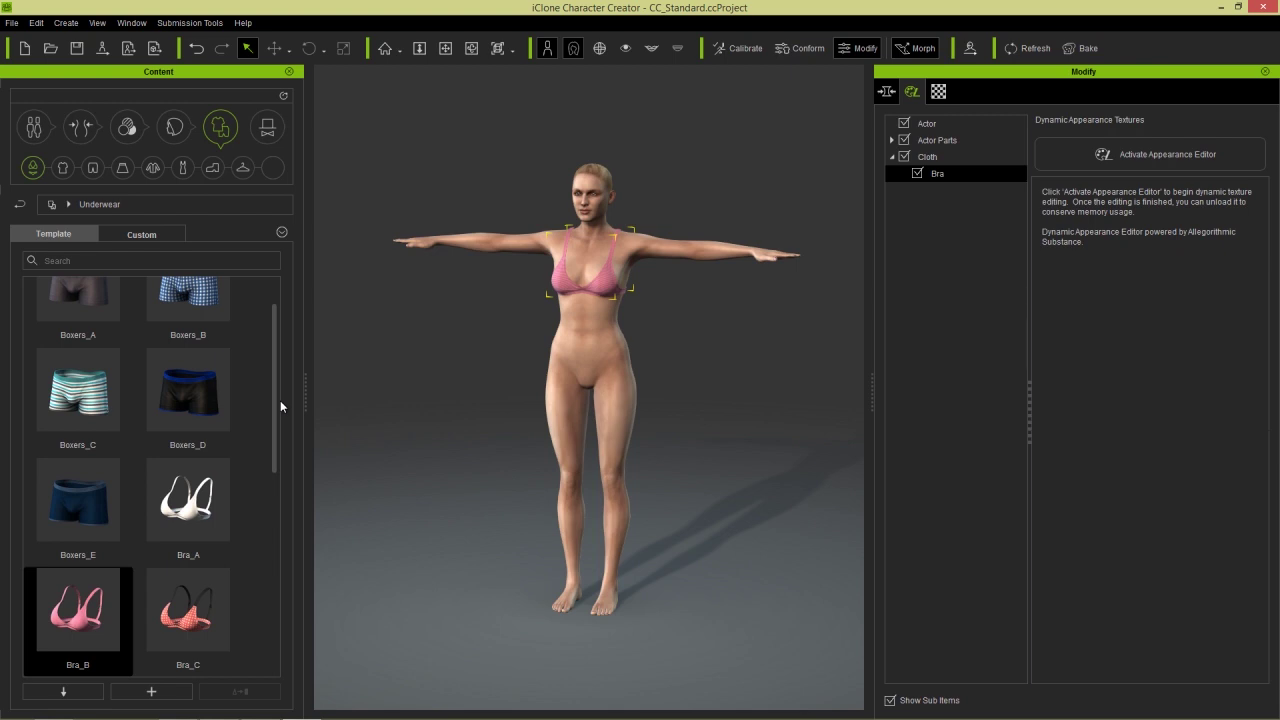
drag(277, 400, 264, 559)
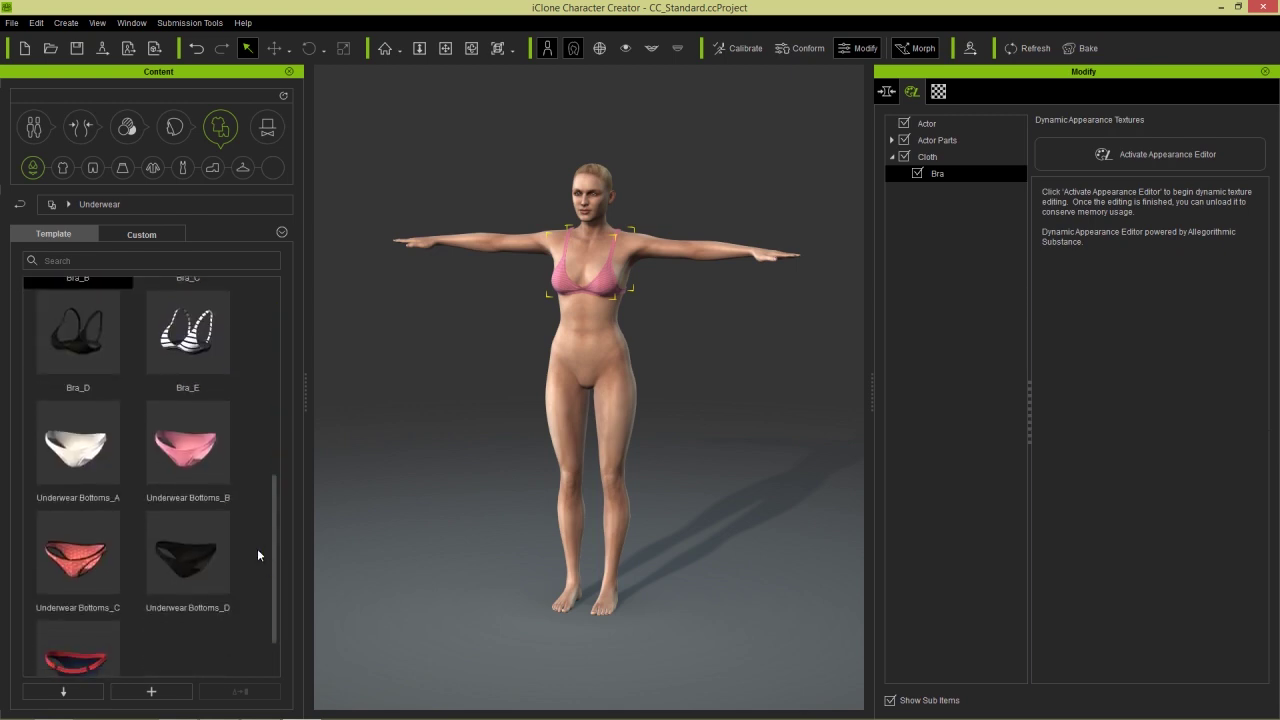
double_click(203, 447)
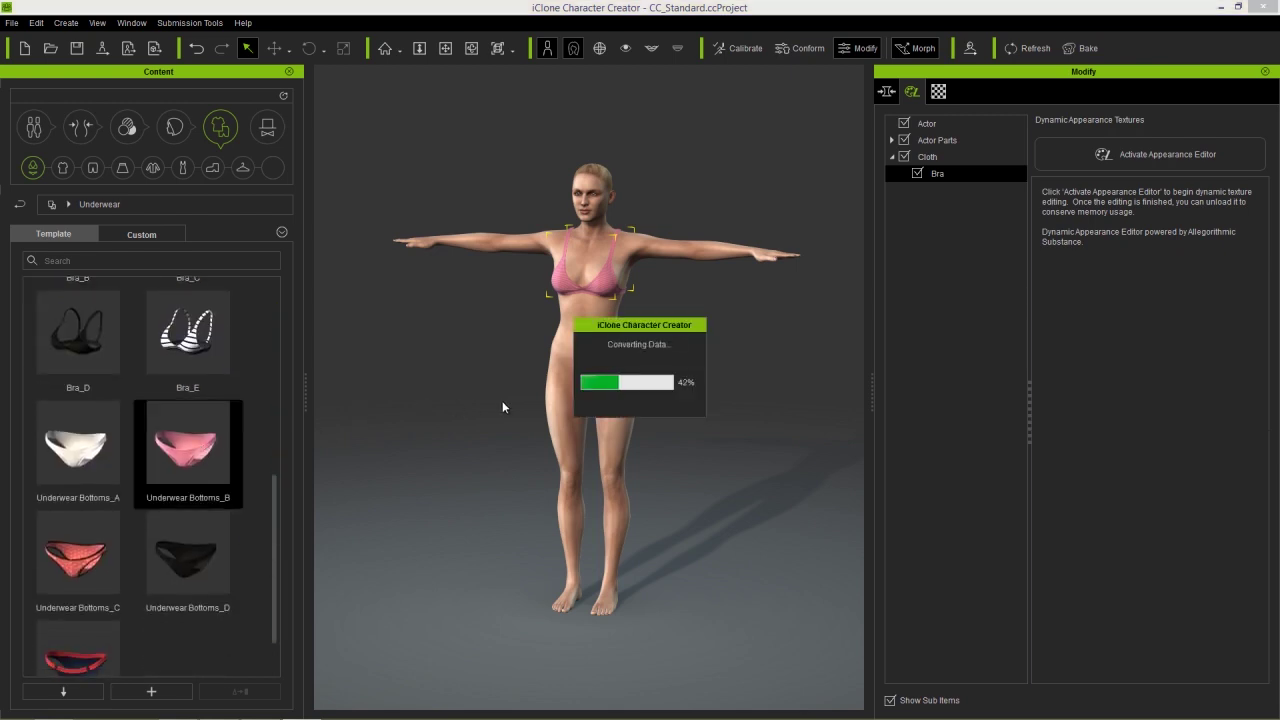
Frame the character's face and activate the Appearance Editor for the actor
middle_drag(669, 201, 671, 286)
key(f)
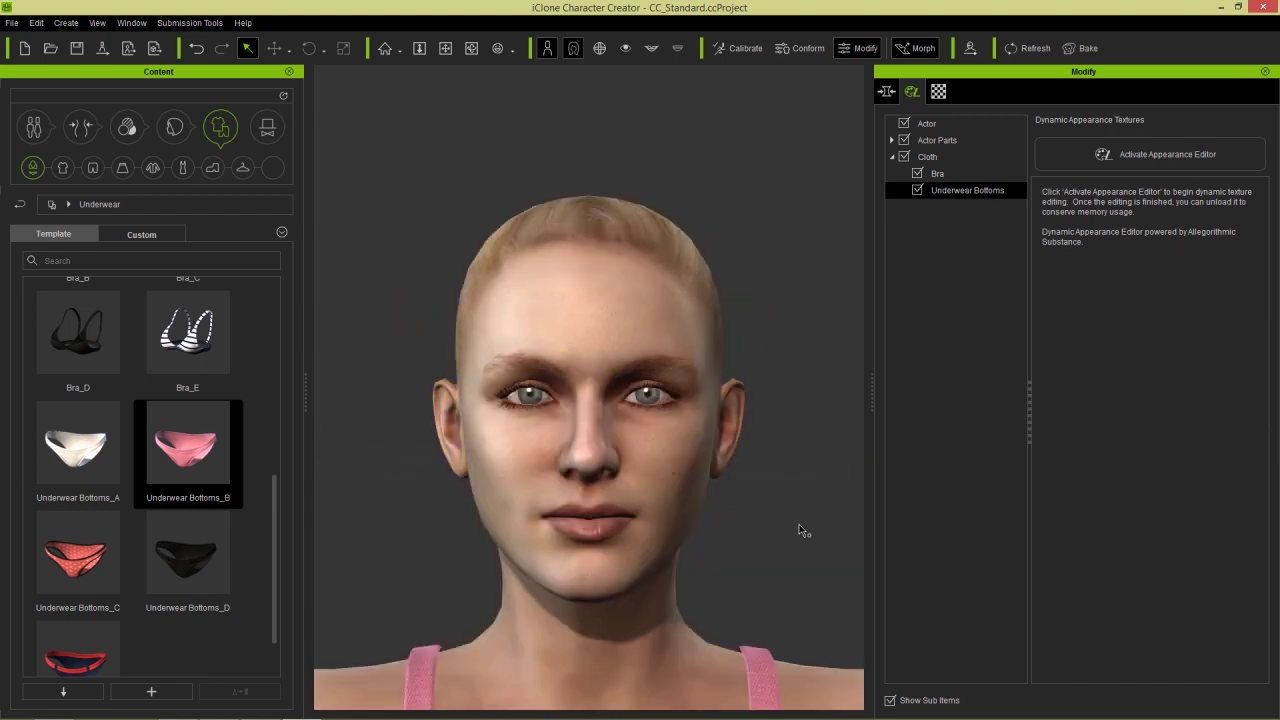
mouse_move(837, 474)
right_down()
mouse_move(749, 457)
mouse_move(828, 465)
right_up()
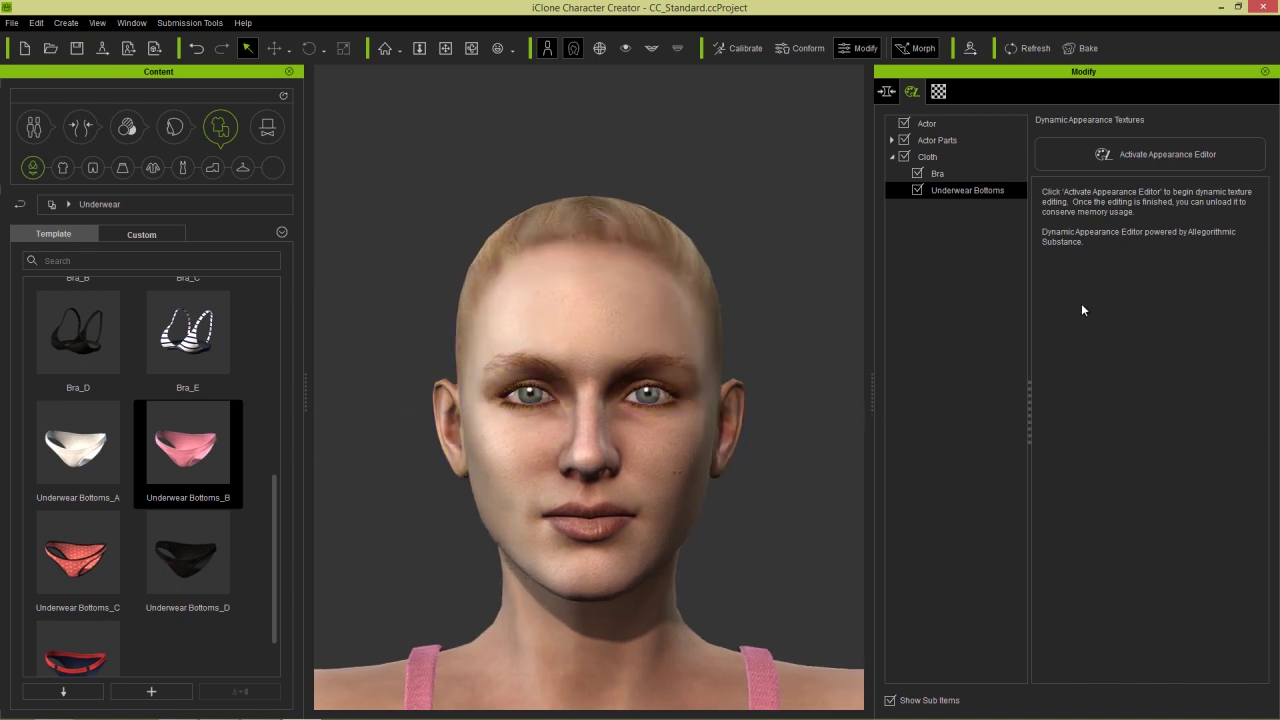
click(1081, 154)
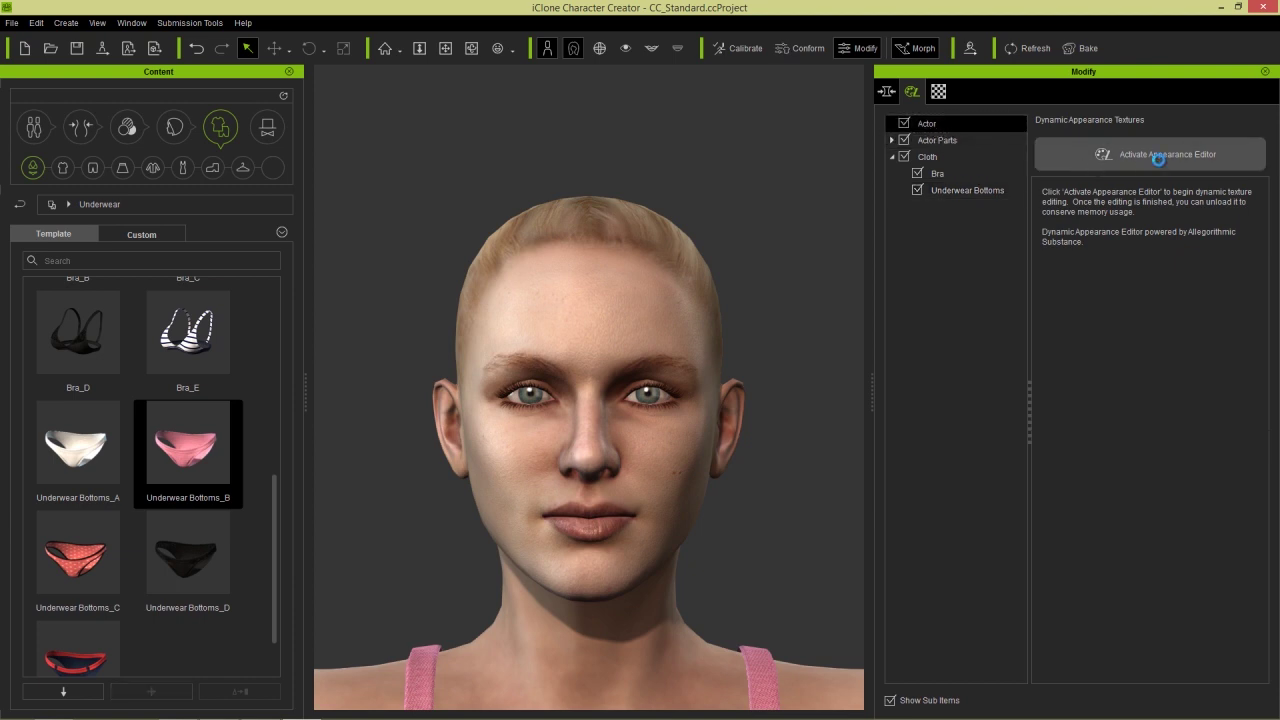
Set the Blush Contour Type to Soft and check the face from a three-quarter angle
drag(1267, 346, 1275, 473)
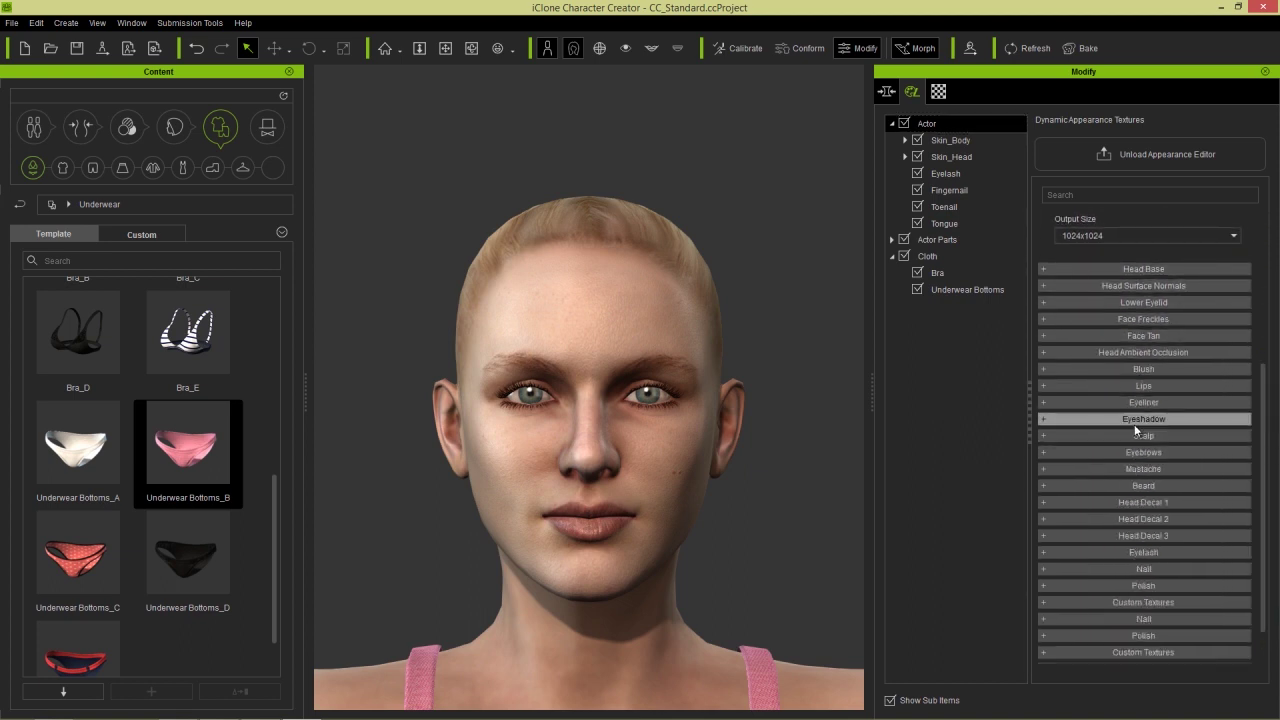
click(1135, 373)
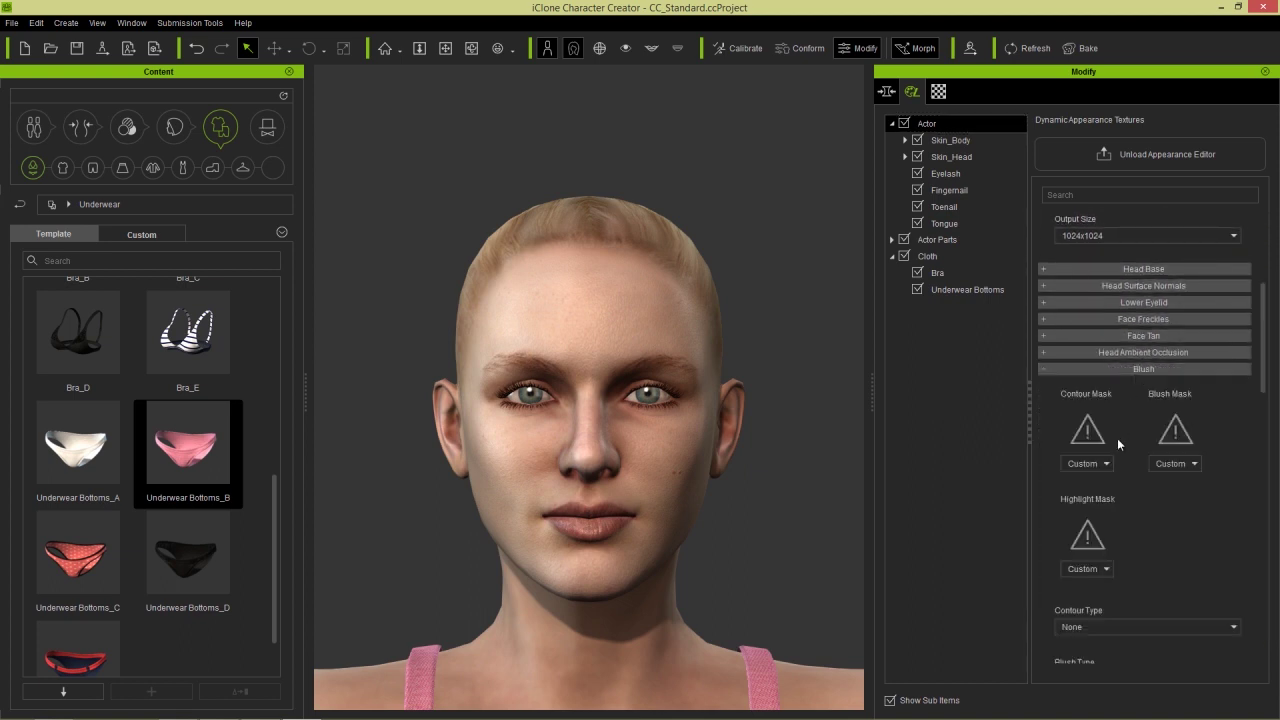
scroll(1119, 460, down, 3)
click(1110, 466)
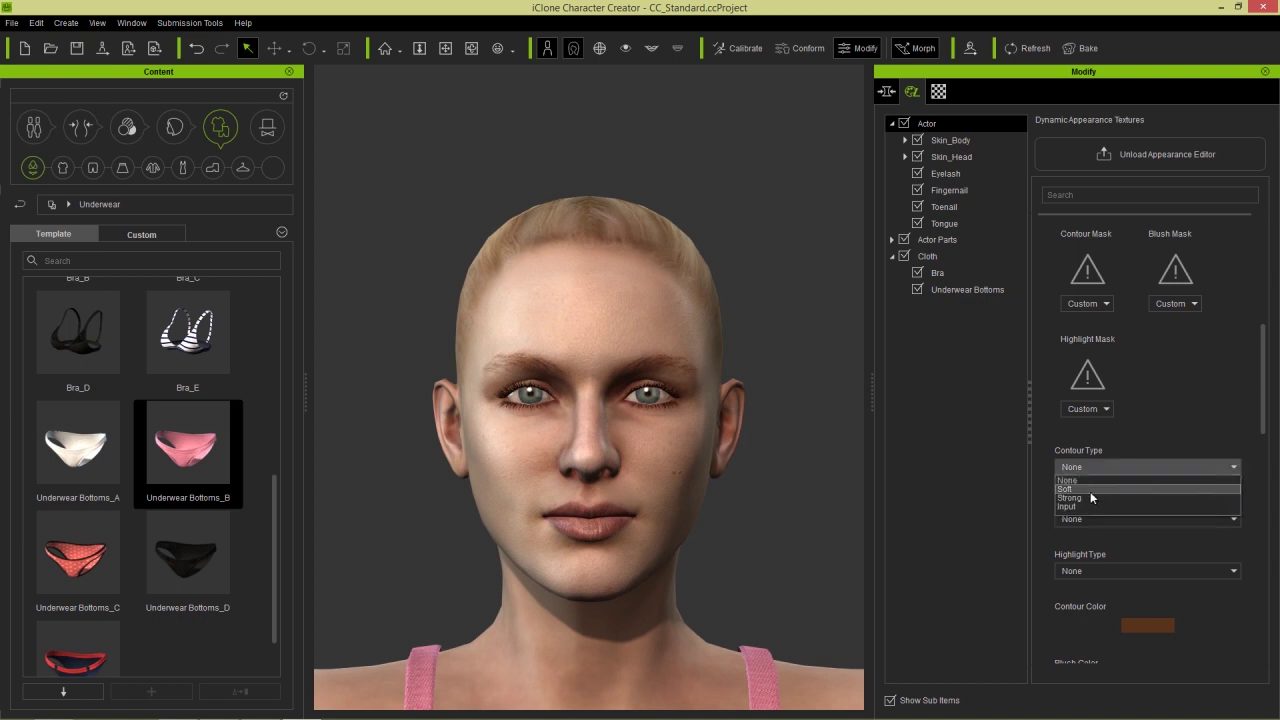
click(1090, 491)
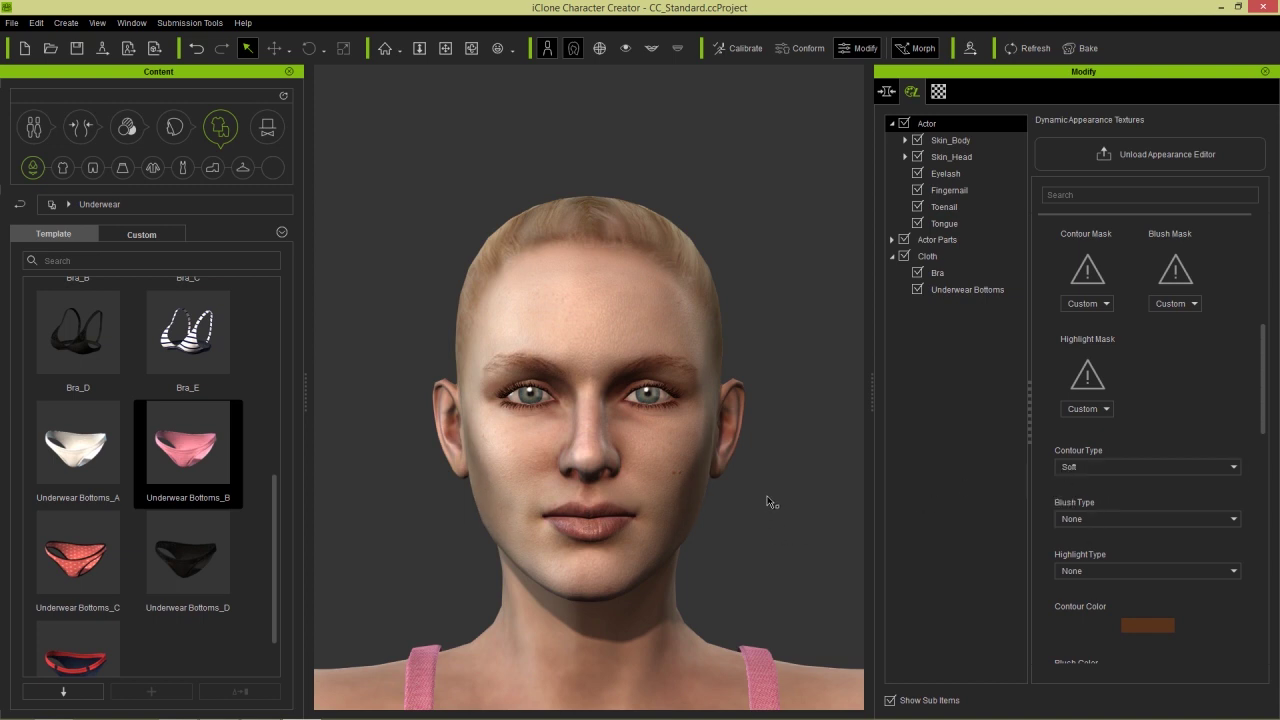
right_drag(759, 487, 905, 362)
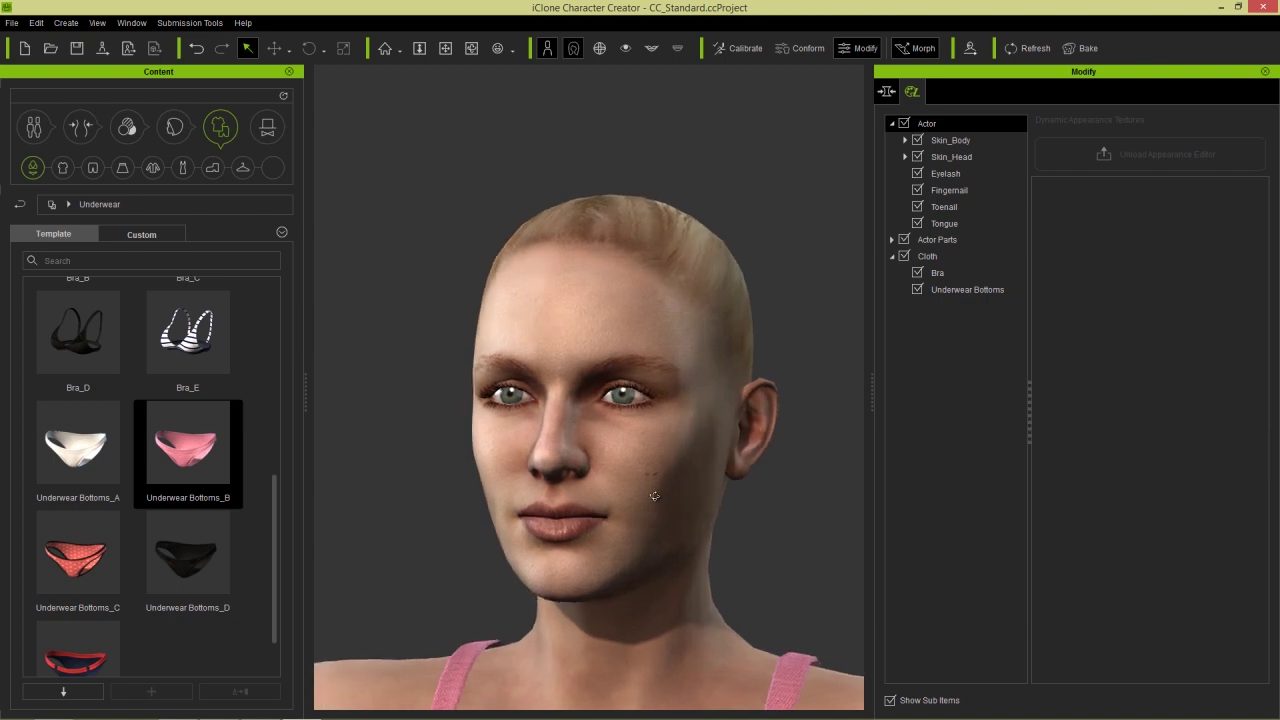
For Skin_Head, set the Blush Type to Oblique and its Highlight Type to Cute, and collapse the Blush settings
click(962, 157)
right_click(1264, 452)
click(1262, 457)
scroll(1265, 470, up, 5)
click(1122, 437)
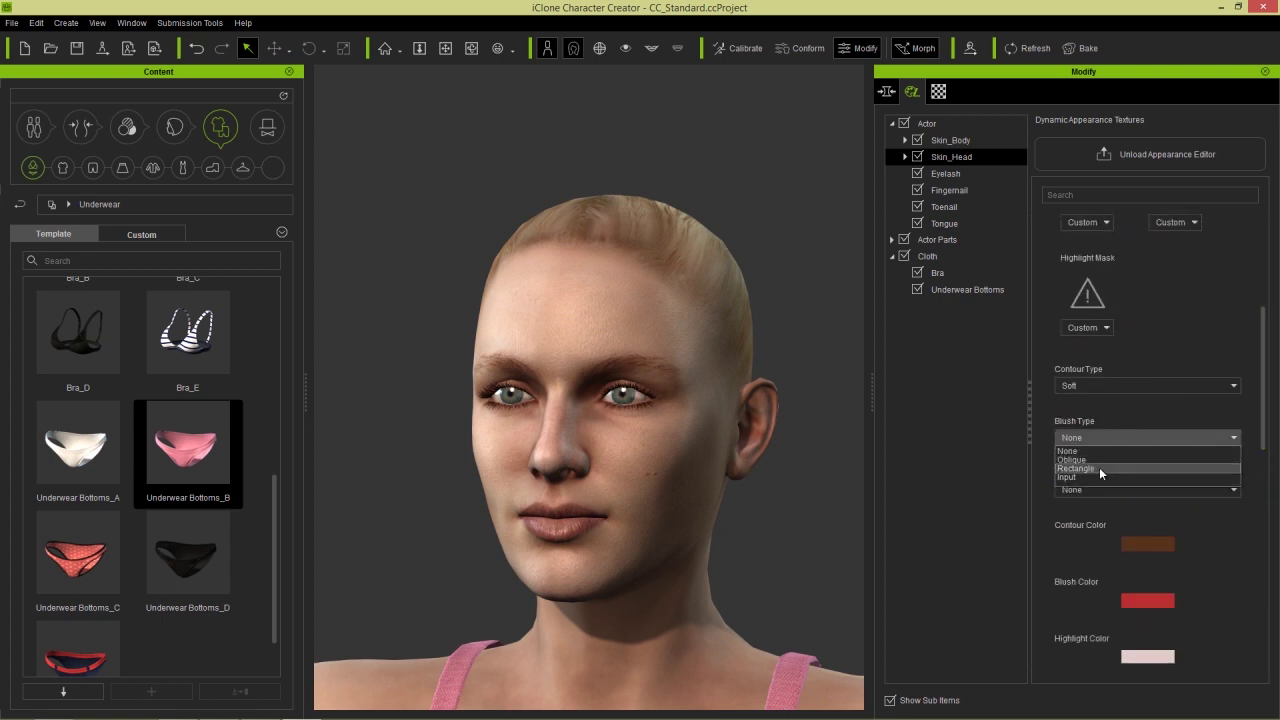
click(1098, 461)
click(1105, 489)
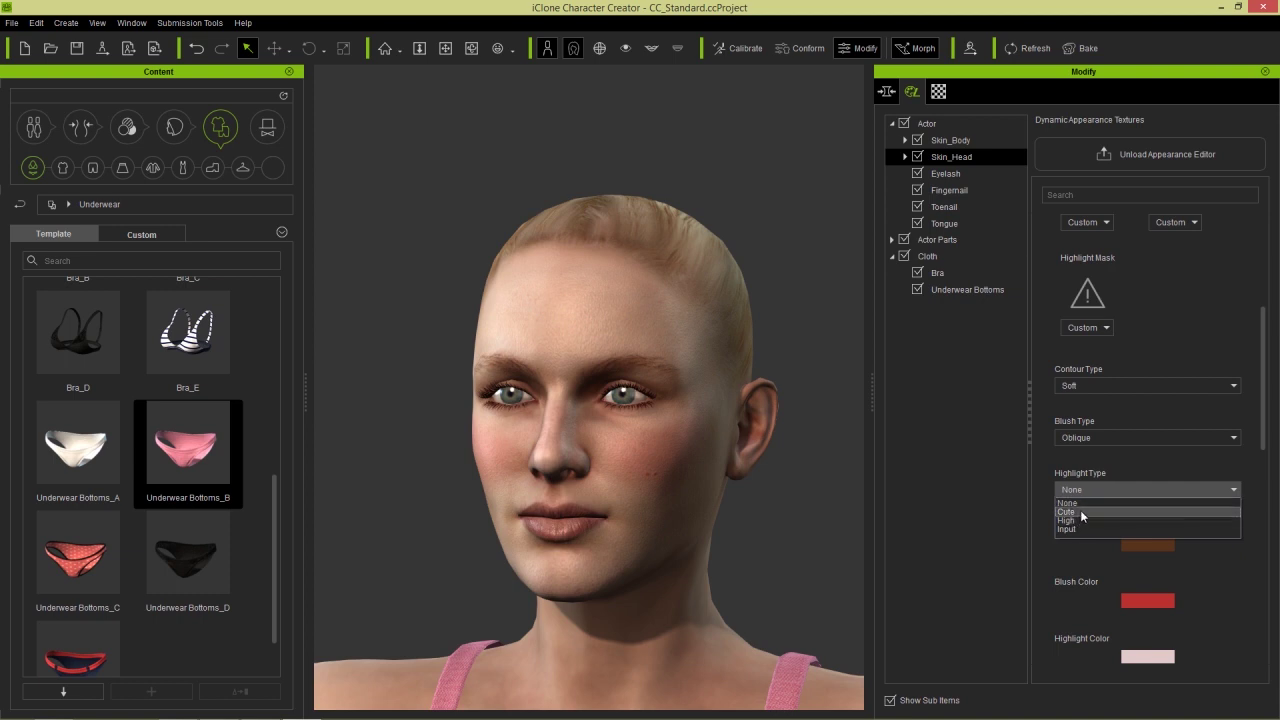
click(1076, 514)
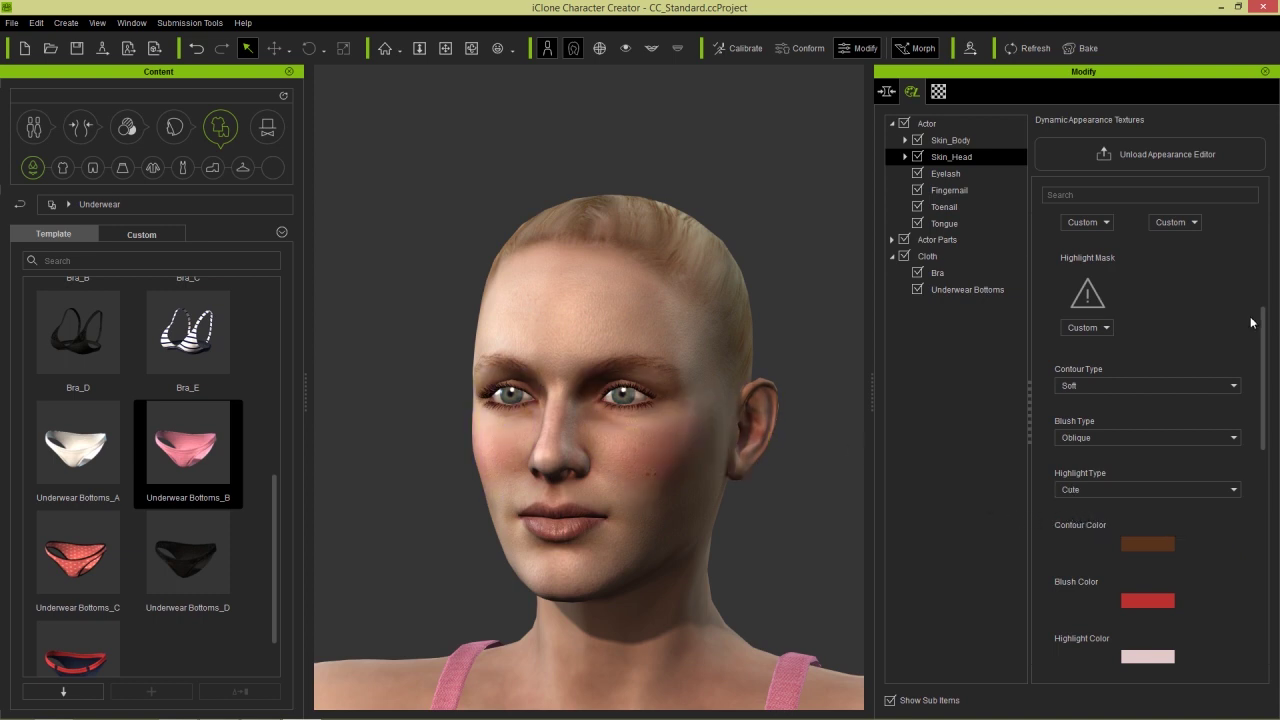
scroll(1263, 340, up, 4)
click(1180, 281)
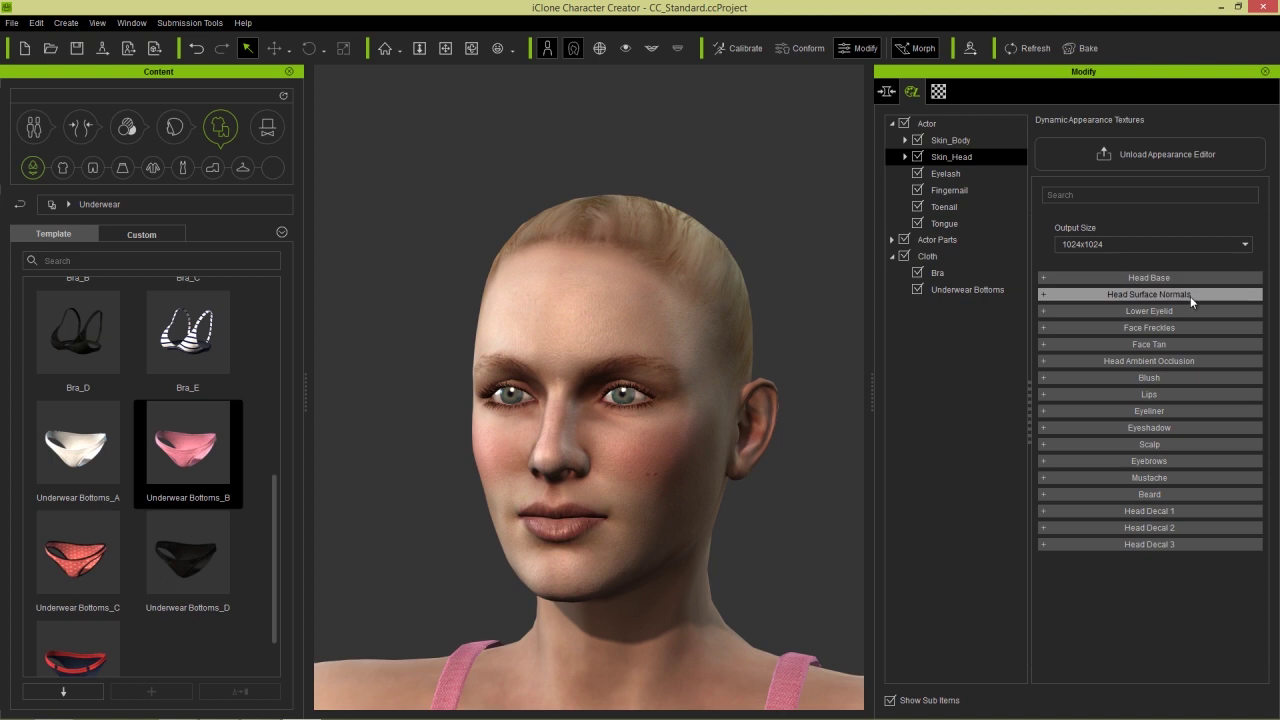
Expand the Lips settings and set both Base Type and Contour Type to Full
click(1150, 395)
scroll(1120, 440, down, 4)
click(1092, 451)
click(1083, 471)
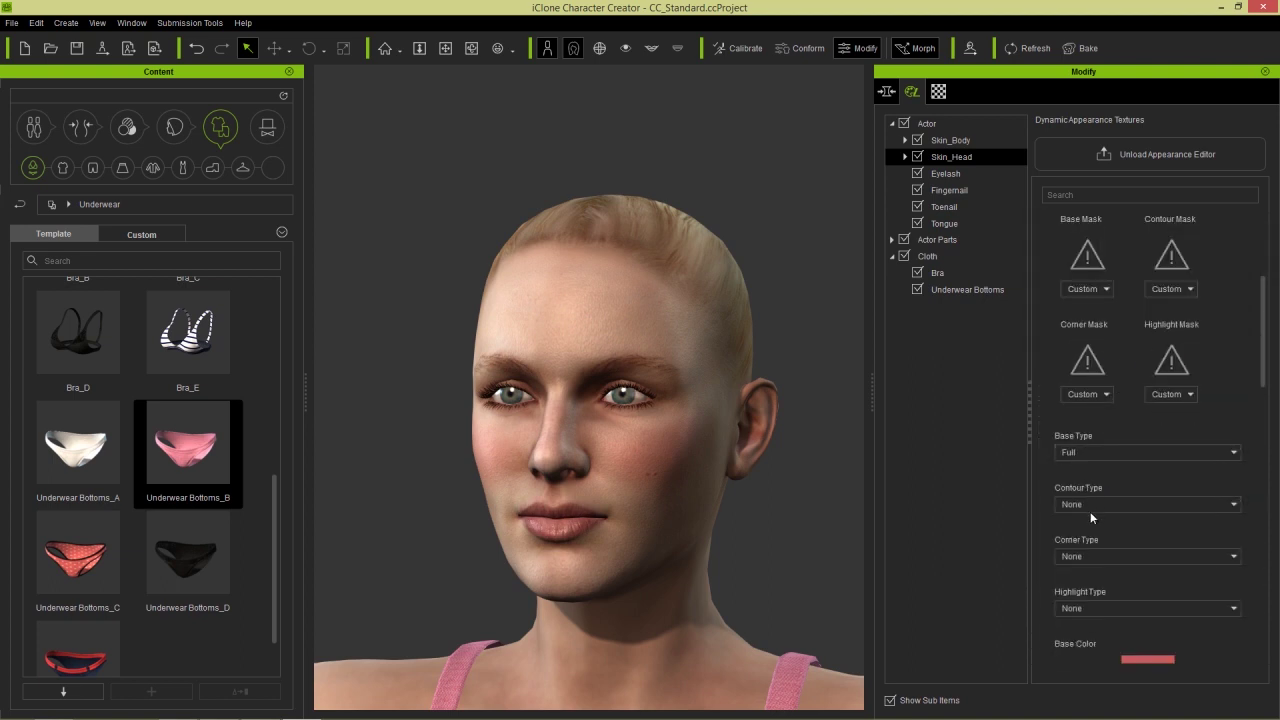
click(1095, 503)
click(1080, 525)
Set the lips' Corner Type to Full and Highlight Type to Round, and collapse the Lips settings
click(1081, 557)
click(1080, 578)
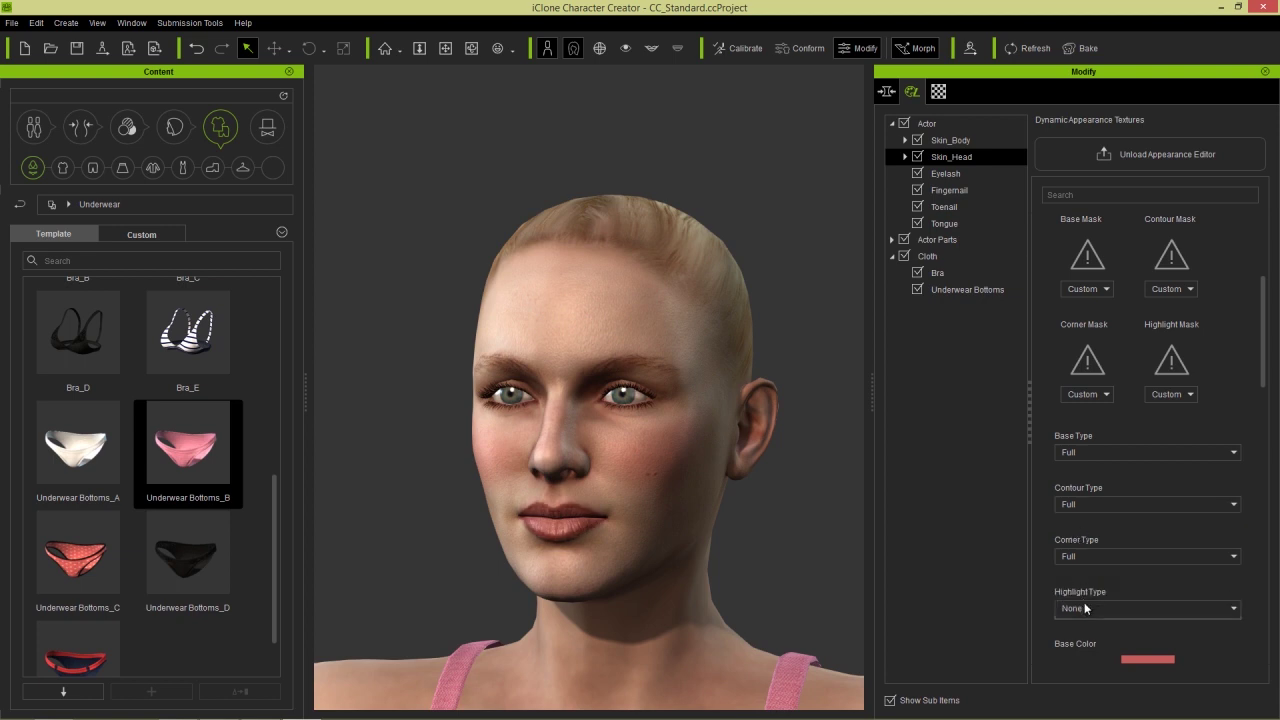
click(1084, 602)
click(1083, 637)
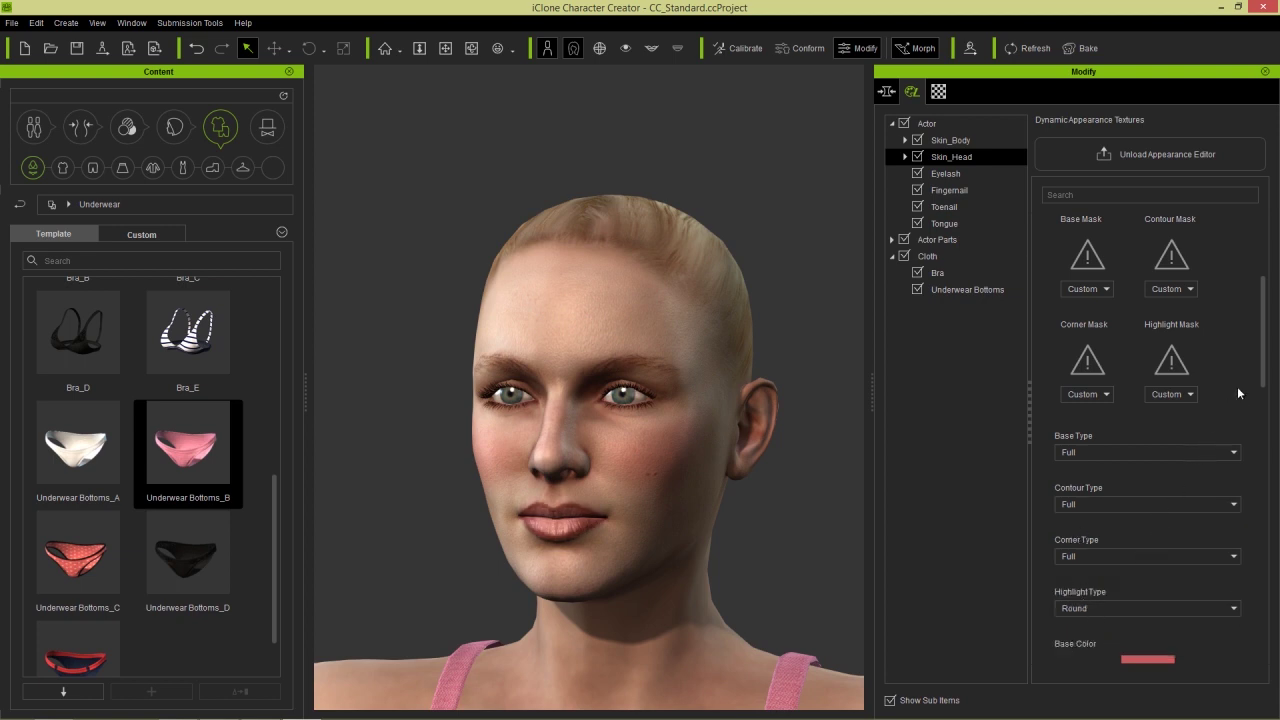
scroll(1260, 355, down, 4)
scroll(1260, 355, up, 8)
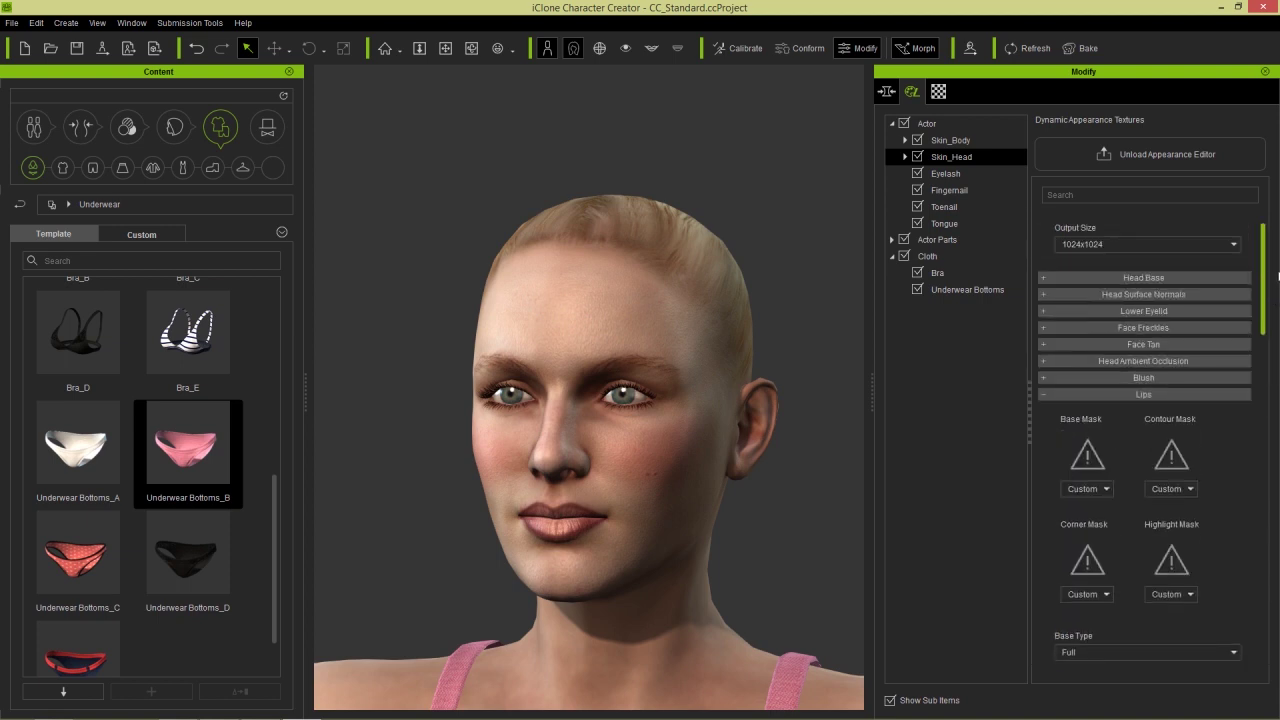
click(1137, 394)
Set the Eyeliner Type to Cateye and collapse the Eyeliner settings
click(1152, 413)
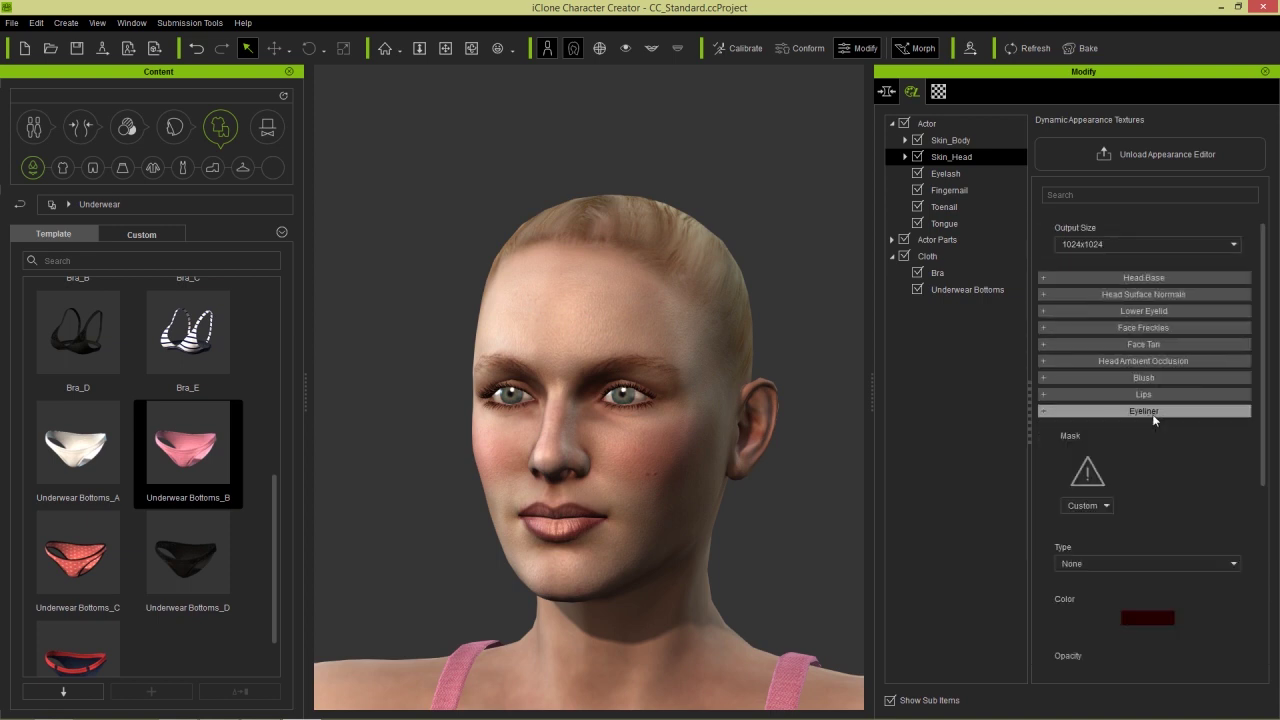
scroll(1260, 480, down, 1)
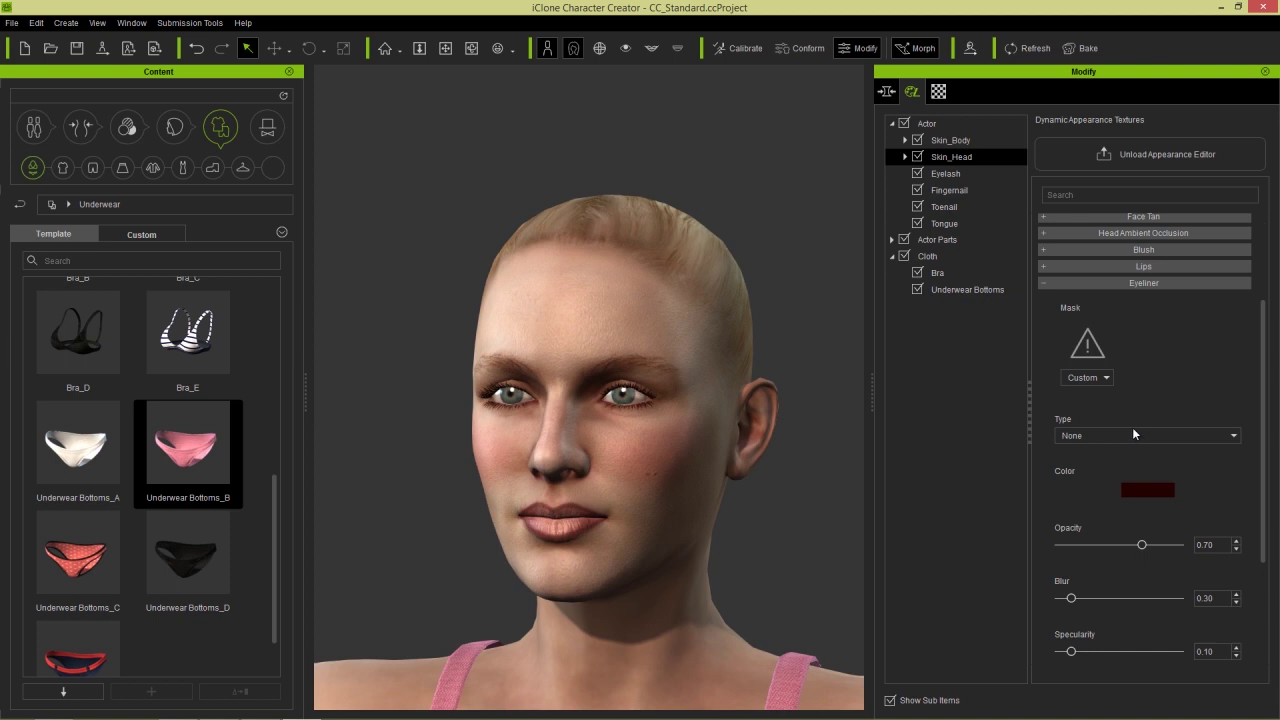
click(1132, 435)
click(1078, 473)
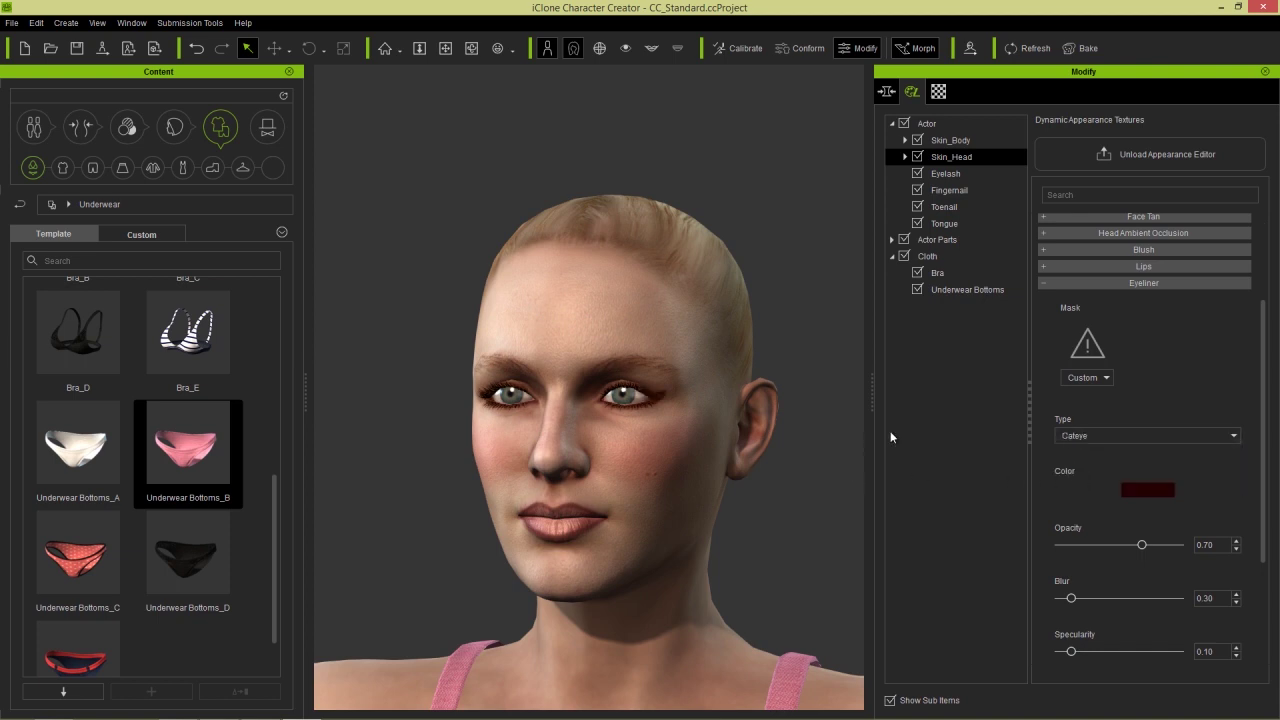
click(1093, 281)
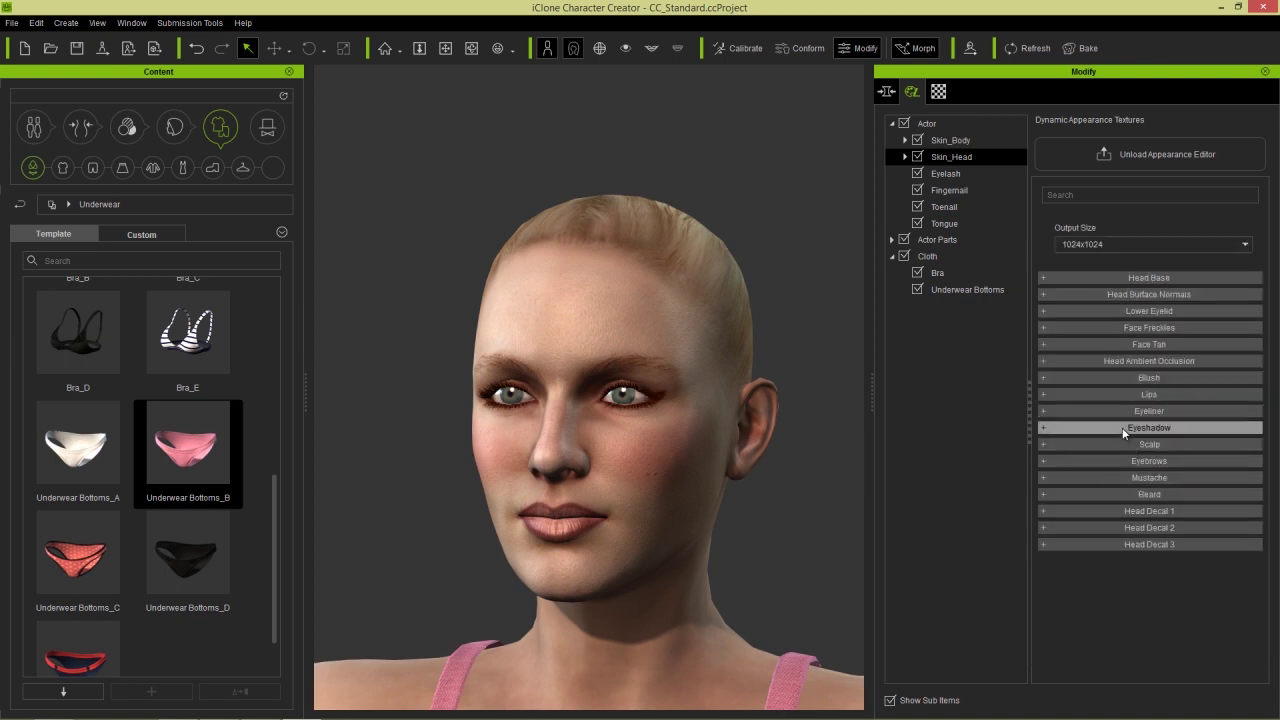
Expand the Eyeshadow settings for Skin_Head and set Base Type to Entire Eye and Shadow Type to Smokey
click(1122, 427)
scroll(1155, 437, down, 5)
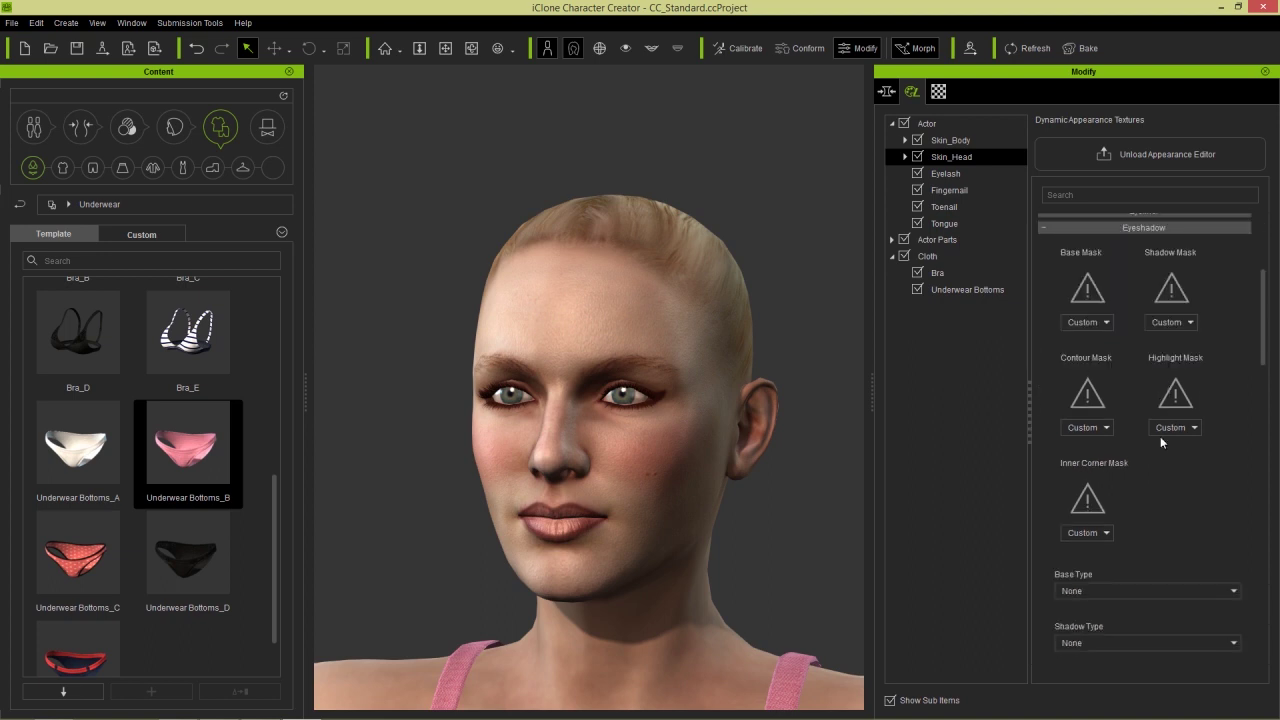
click(1103, 391)
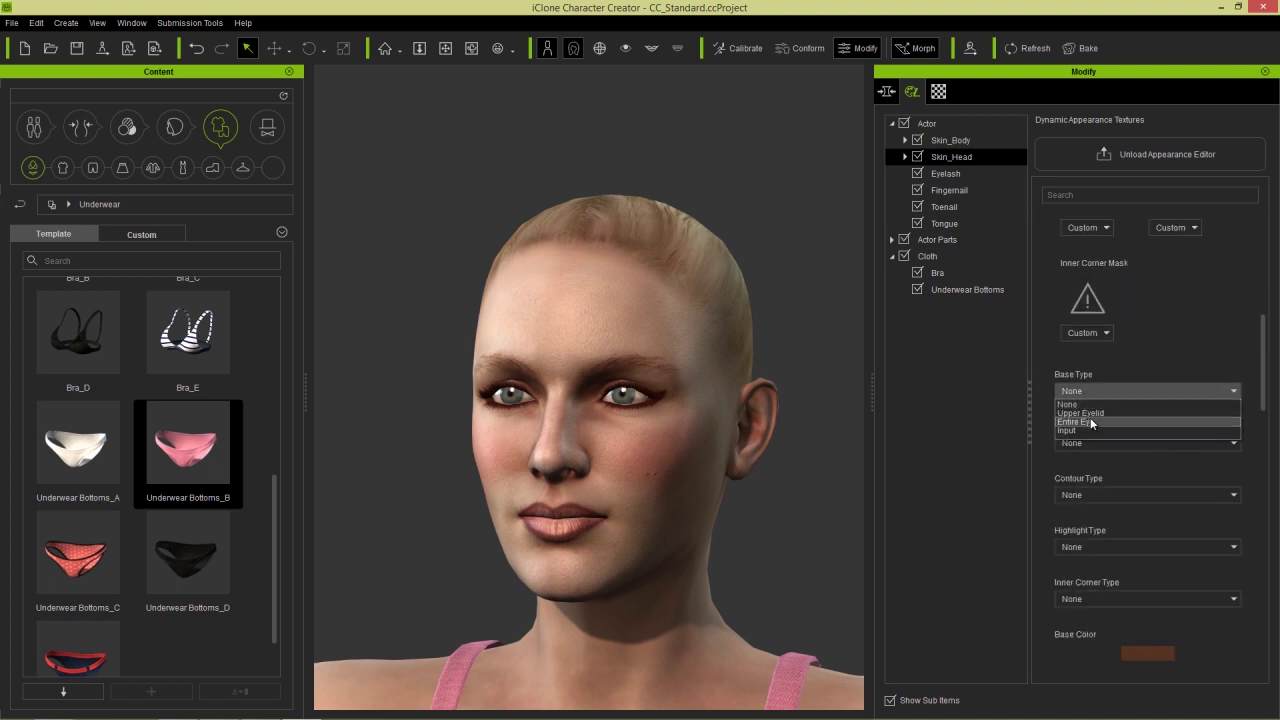
click(1093, 420)
click(1102, 442)
click(1090, 468)
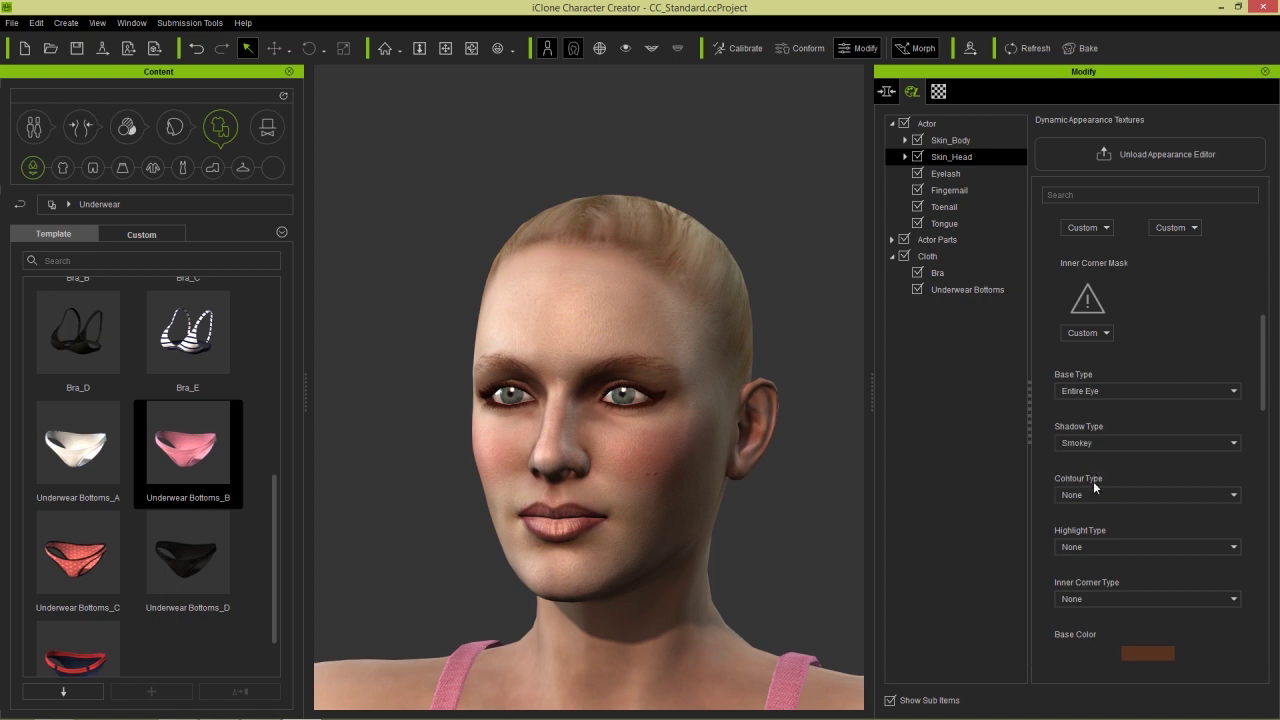
Set the eyeshadow's Contour Type to Cateye and both its Highlight Type and Inner Corner Type to Strong
click(1096, 486)
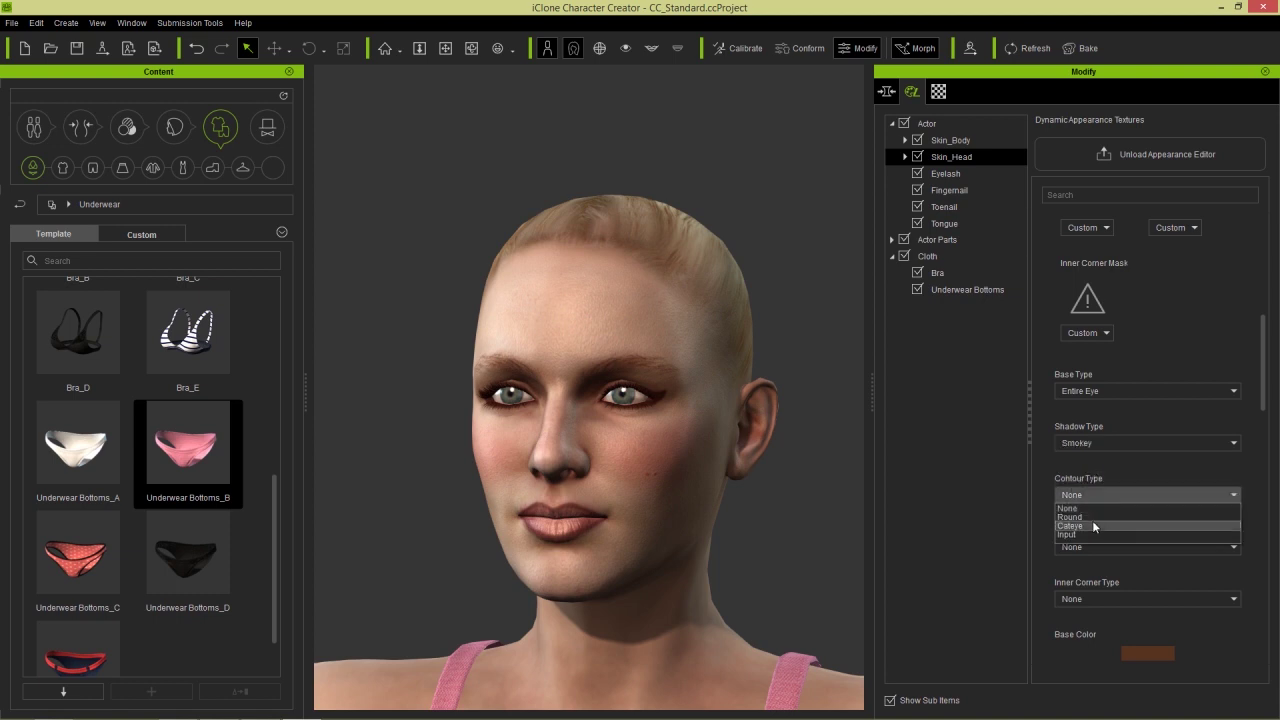
click(1092, 520)
click(1106, 546)
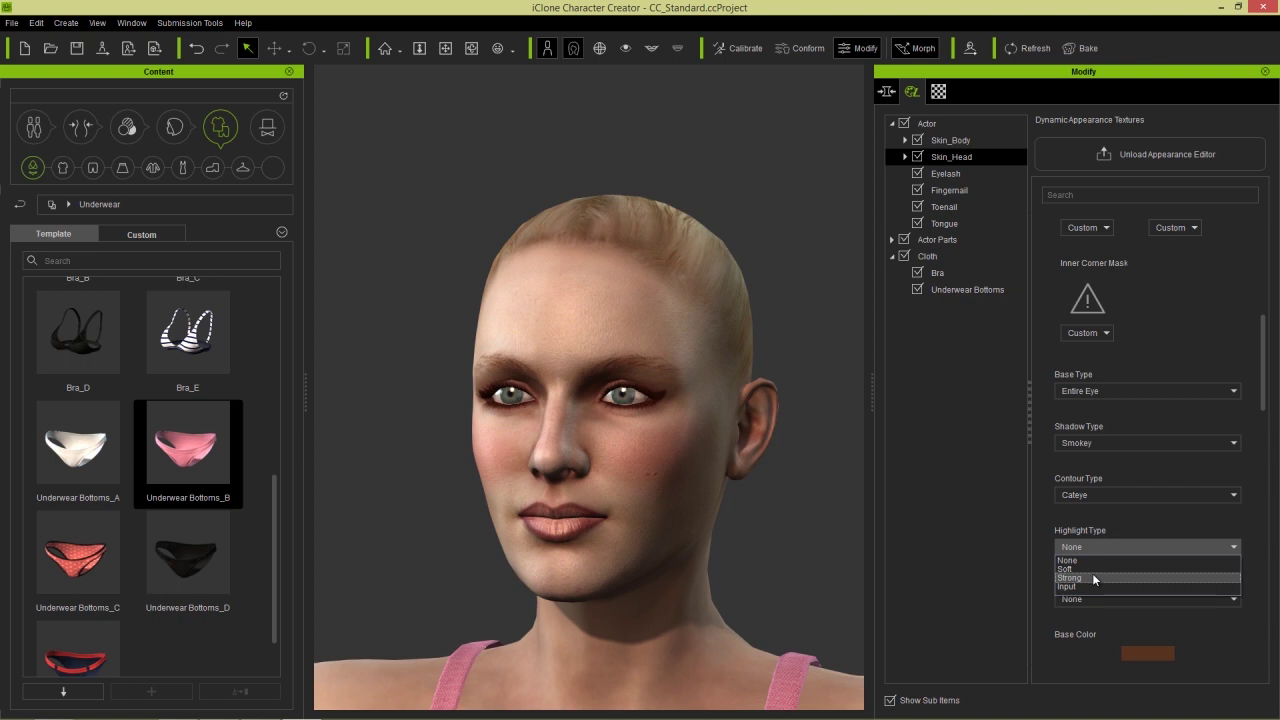
click(1092, 572)
click(1088, 598)
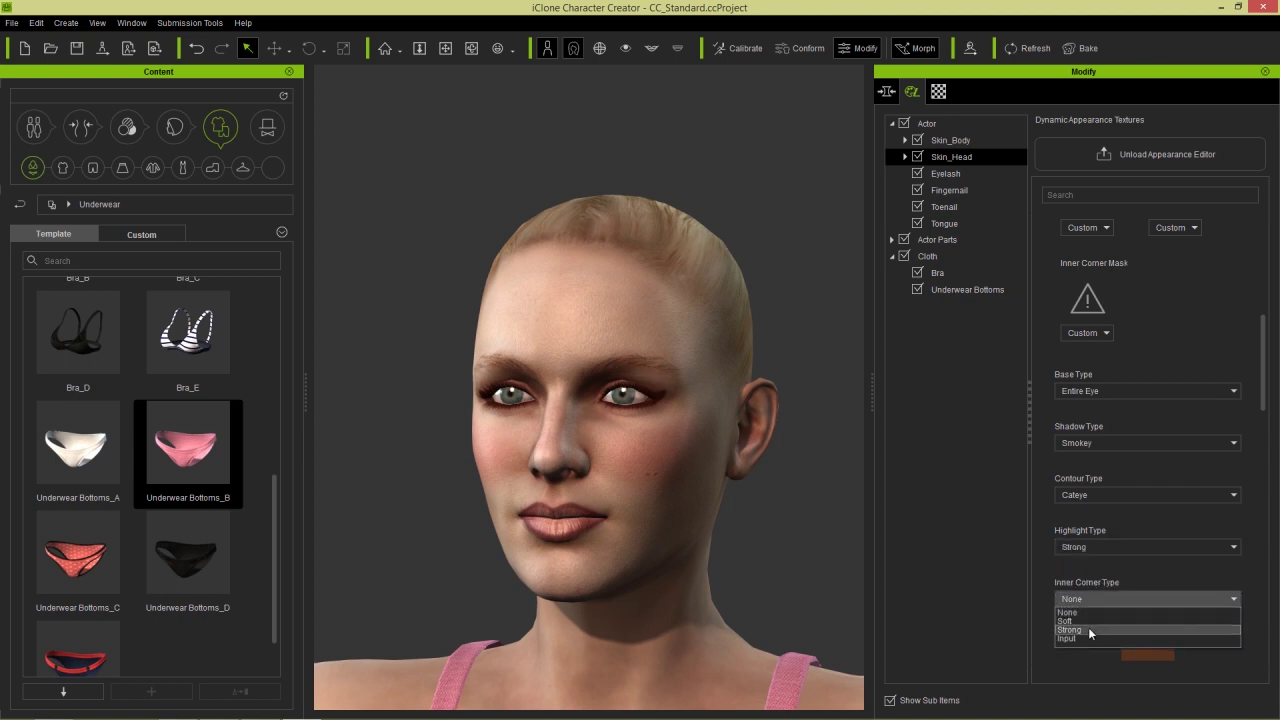
click(1088, 625)
Set the eyeshadow's Base Opacity to 0.79 and Shadow Opacity to 0.62, and collapse the Eyeshadow settings
drag(1261, 392, 1260, 518)
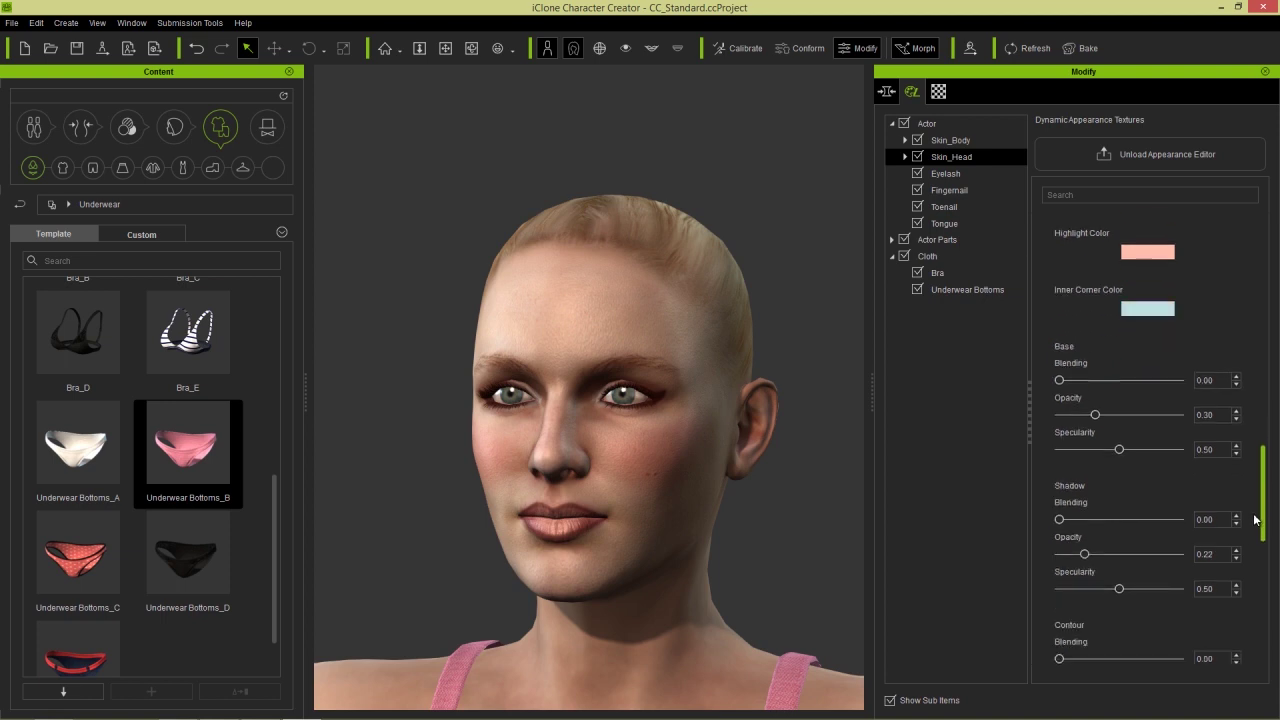
click(1134, 416)
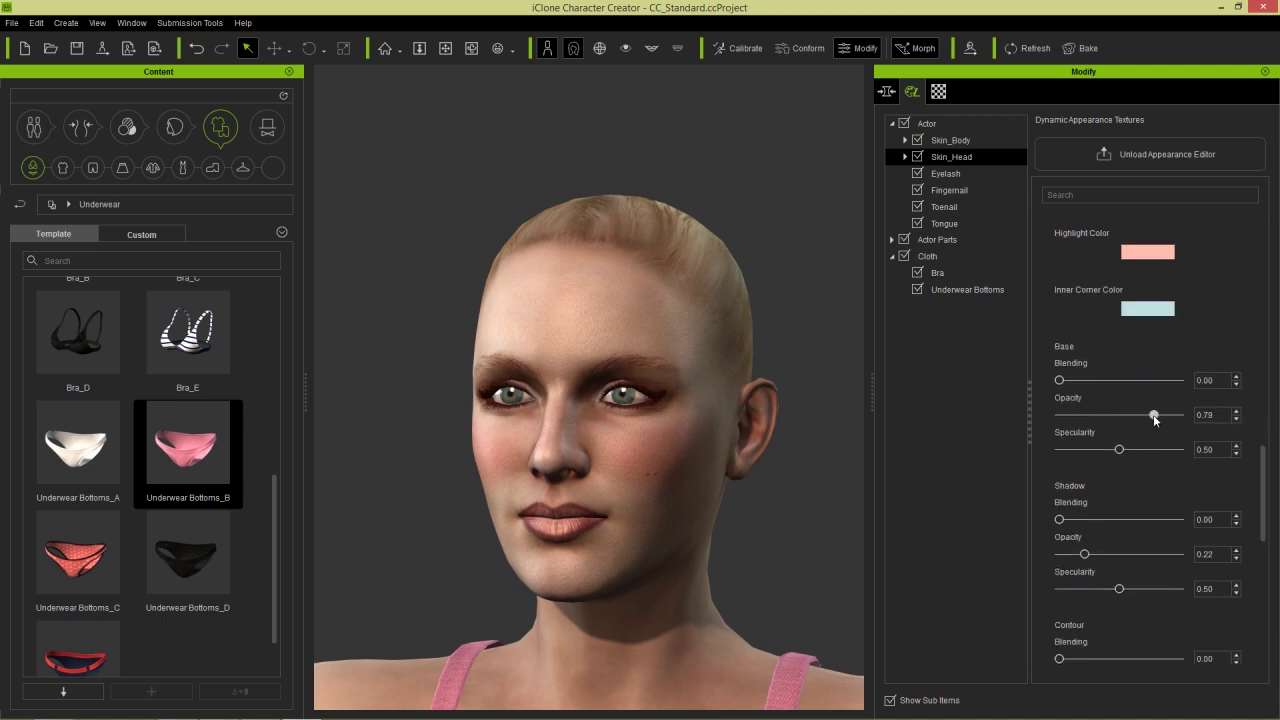
drag(1084, 553, 1133, 553)
right_drag(798, 478, 673, 477)
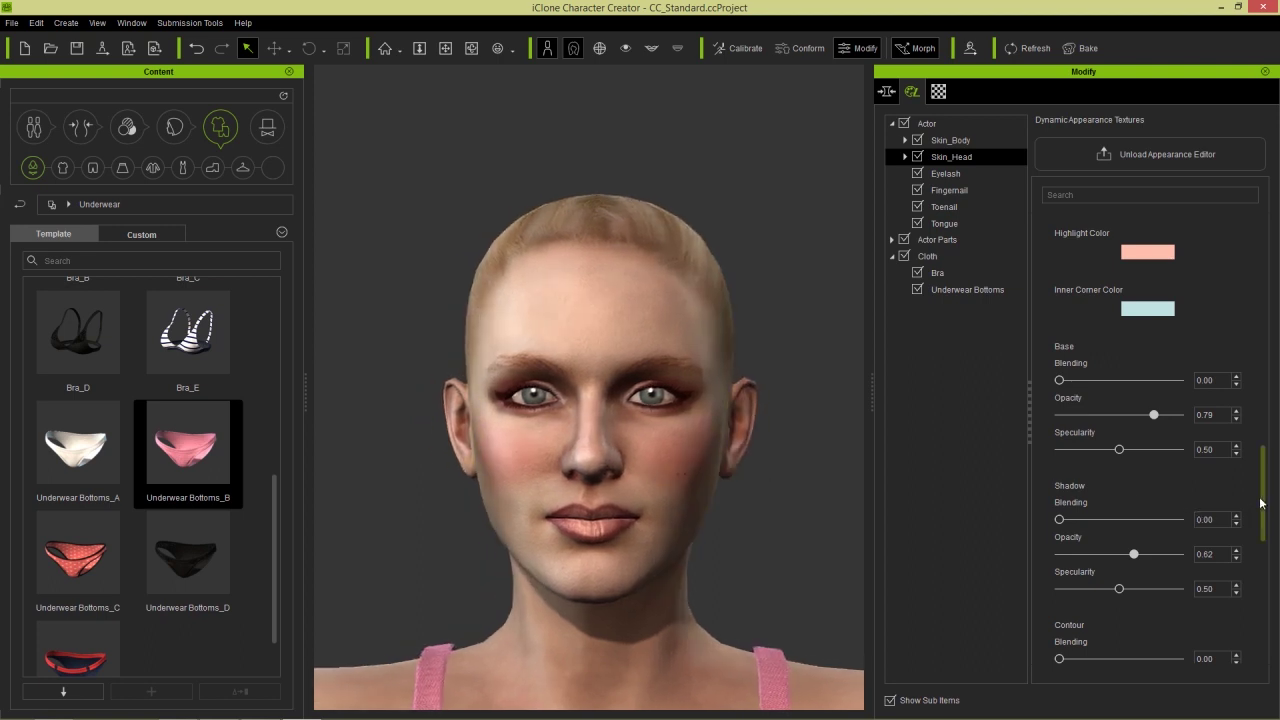
scroll(1258, 504, up, 10)
click(1135, 361)
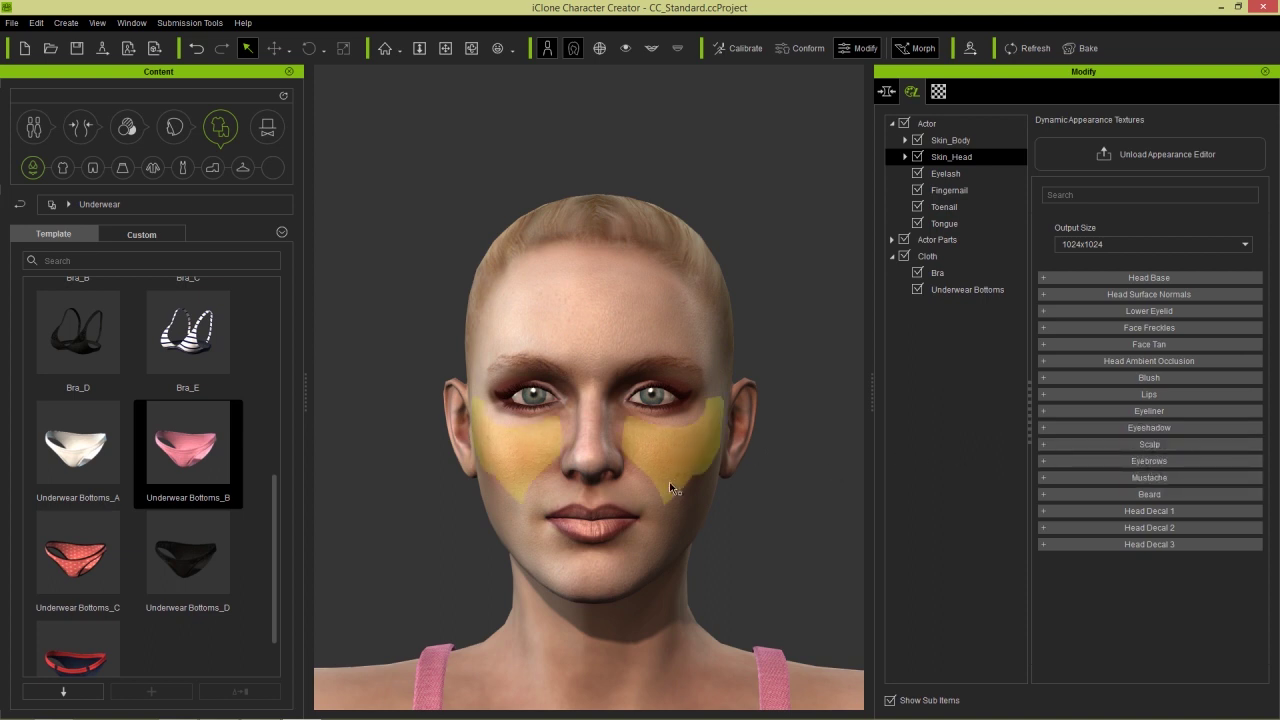
Examine the finished makeup on the face up close from the front, in profile and at an angle
scroll(680, 366, up, 2)
right_drag(680, 367, 734, 551)
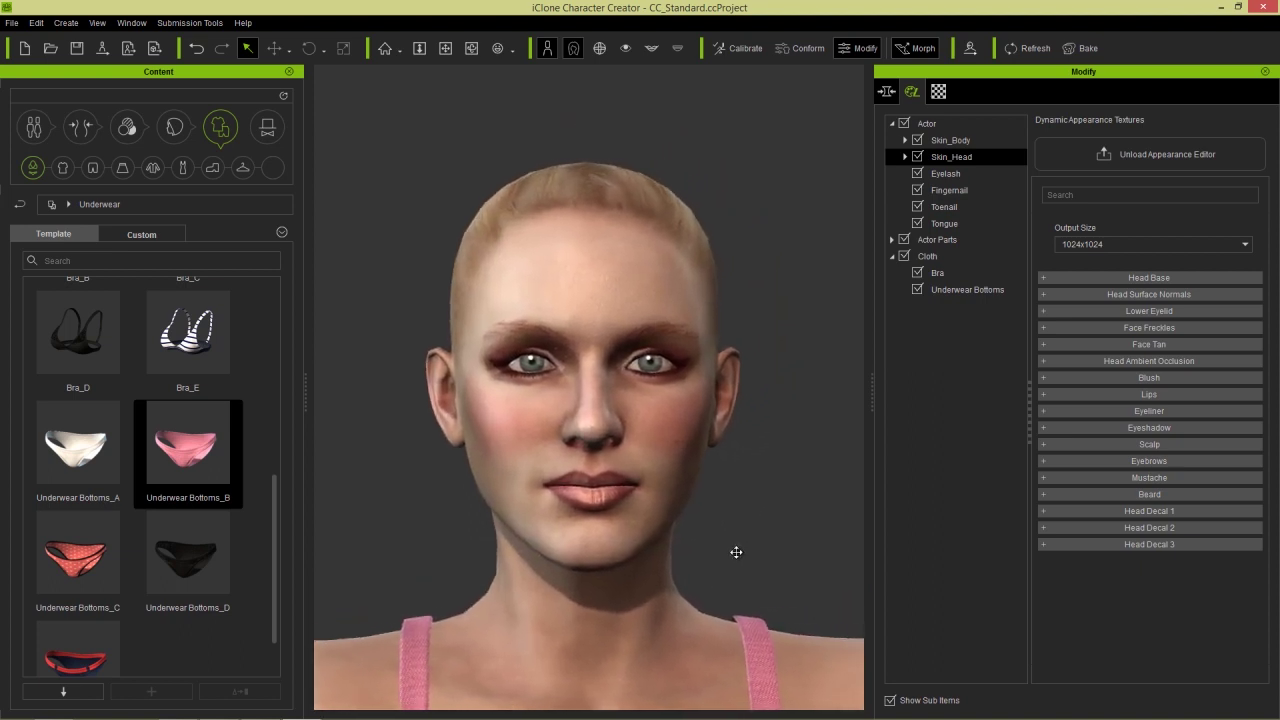
scroll(730, 548, up, 1)
mouse_move(737, 549)
middle_down()
mouse_move(760, 569)
mouse_move(728, 558)
middle_up()
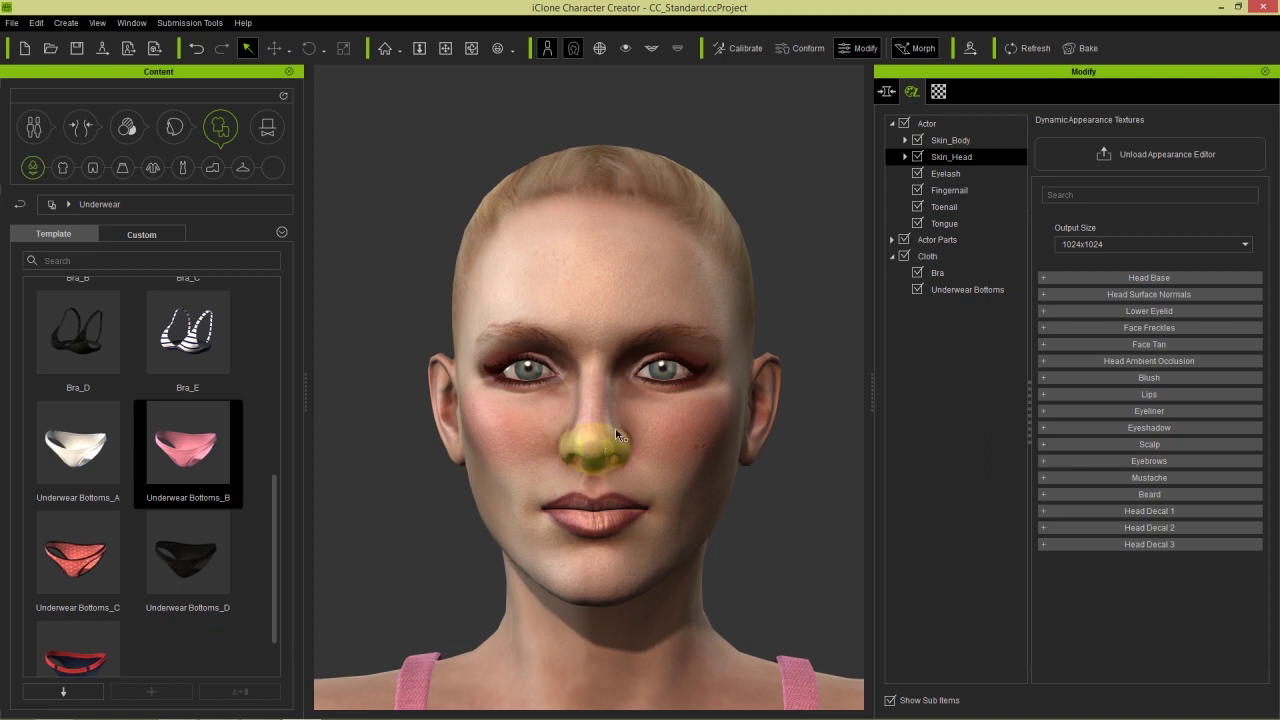
right_drag(797, 379, 440, 420)
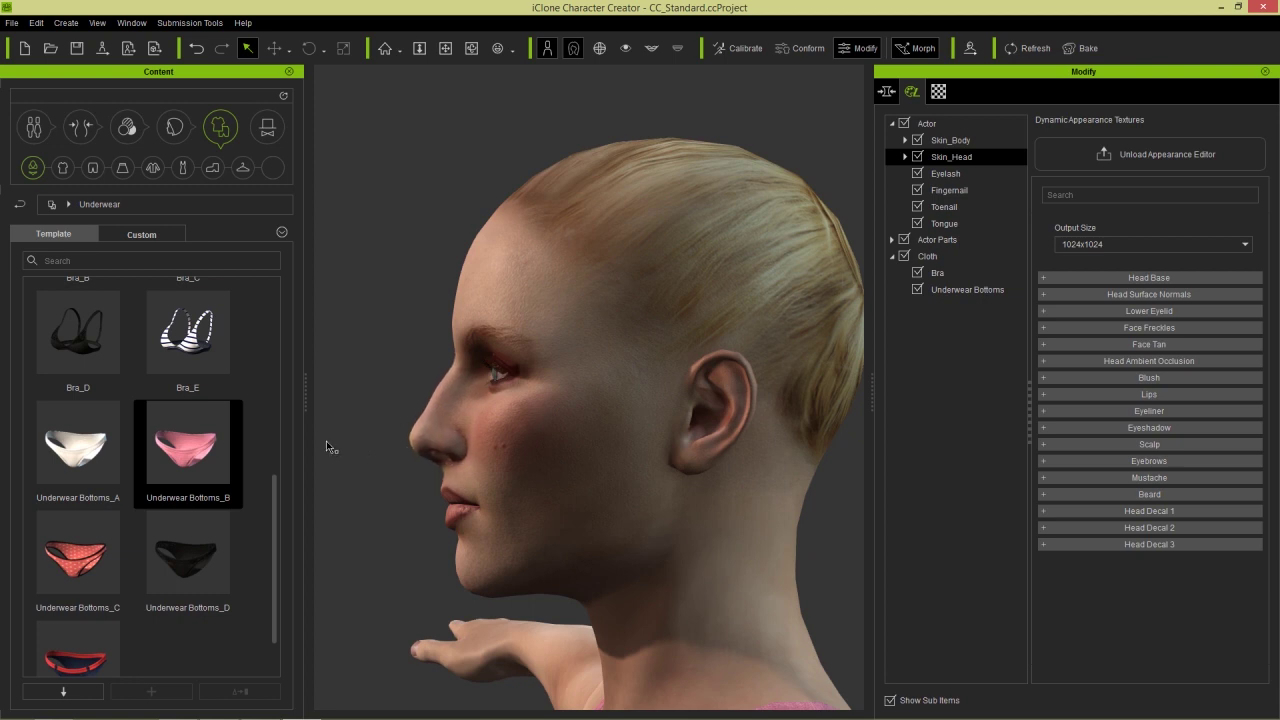
right_drag(560, 480, 718, 427)
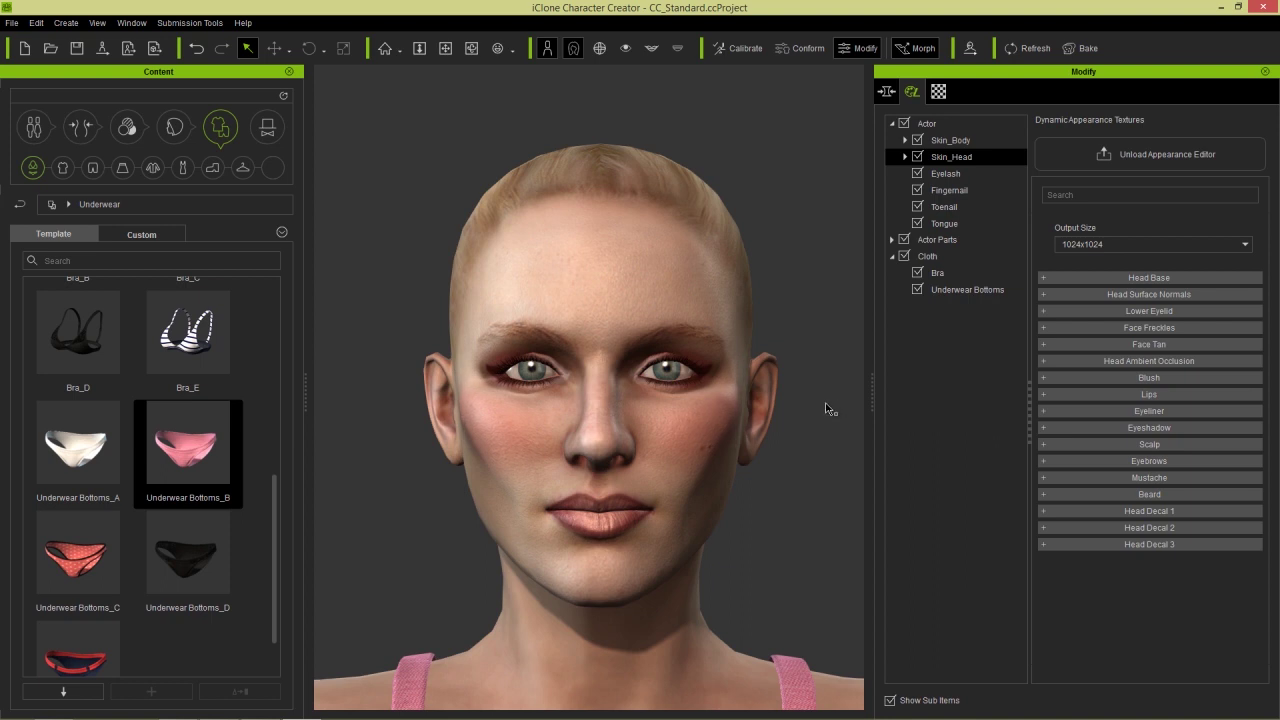
right_drag(568, 468, 482, 464)
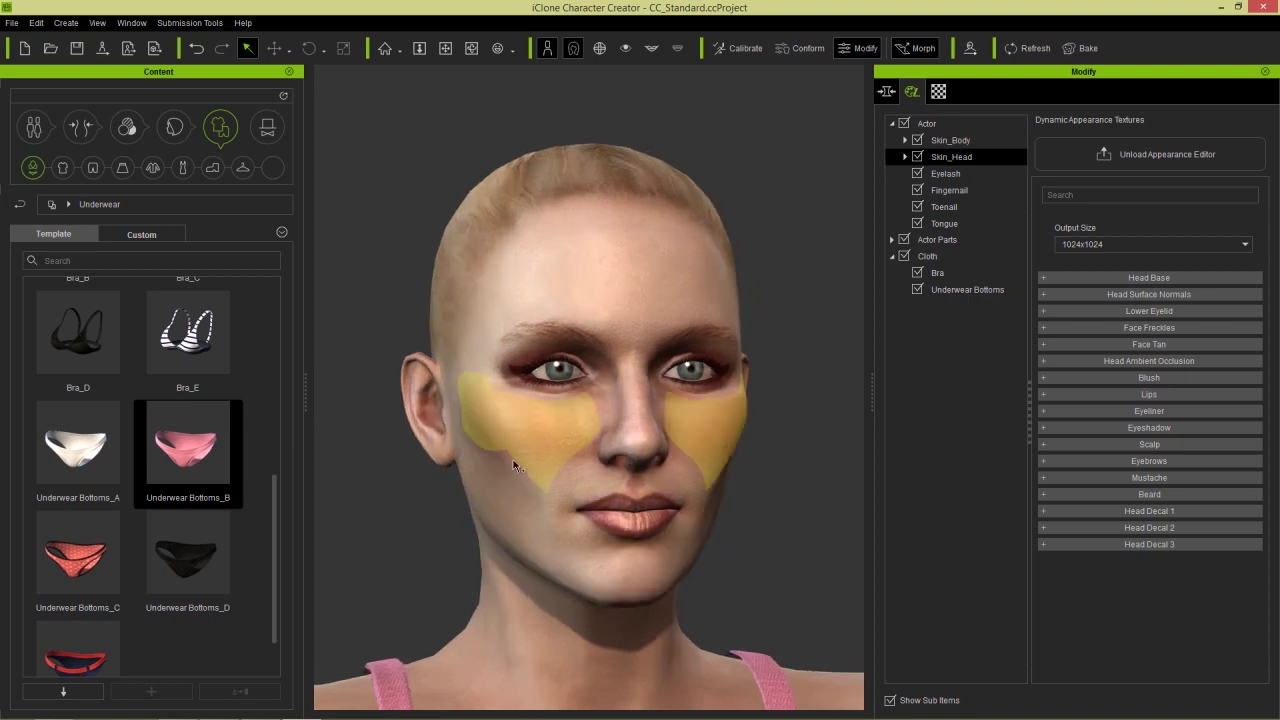
right_drag(818, 428, 638, 457)
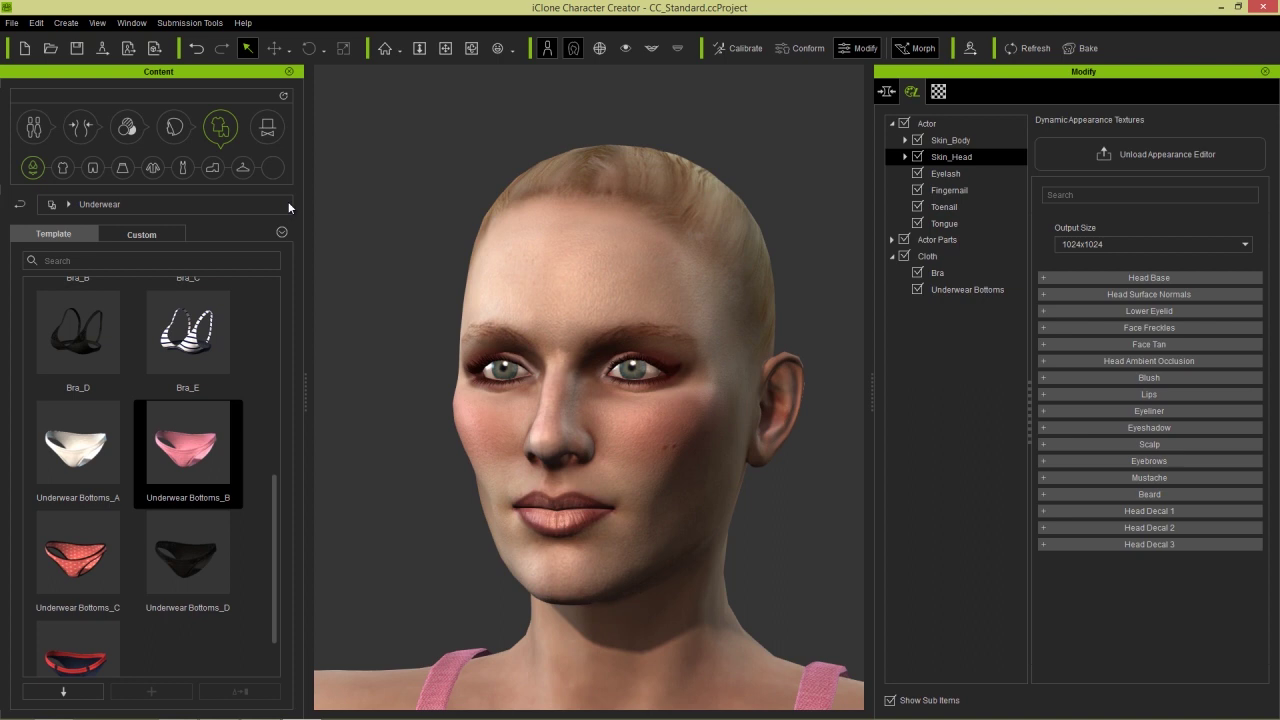
Apply the Low ponytail hair from the Hottest Hairstyles collection to the character
click(186, 127)
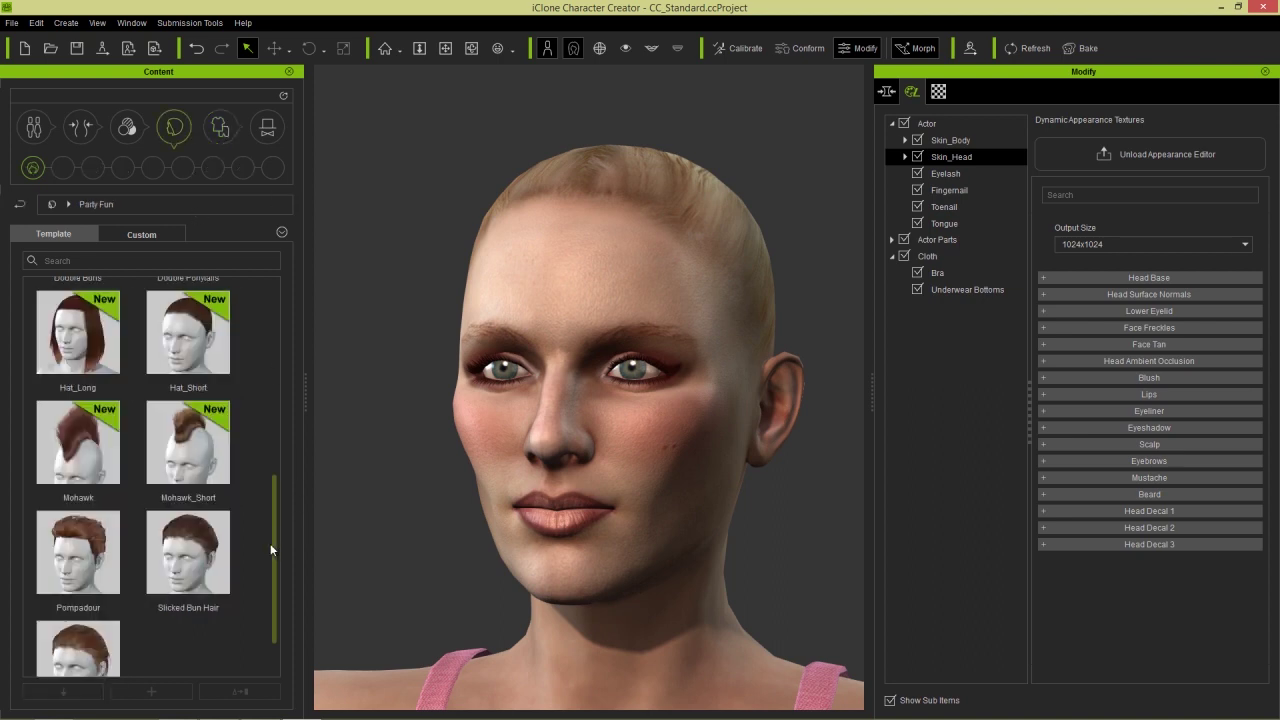
scroll(270, 543, up, 5)
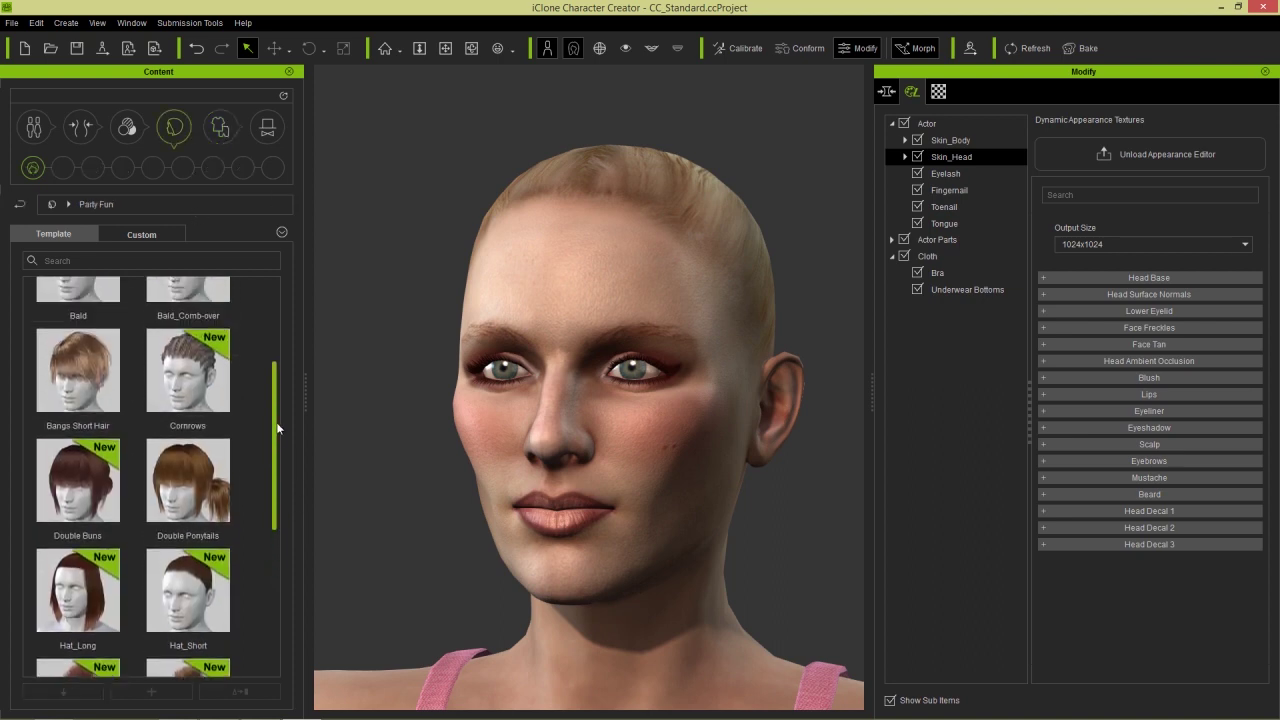
drag(276, 429, 284, 348)
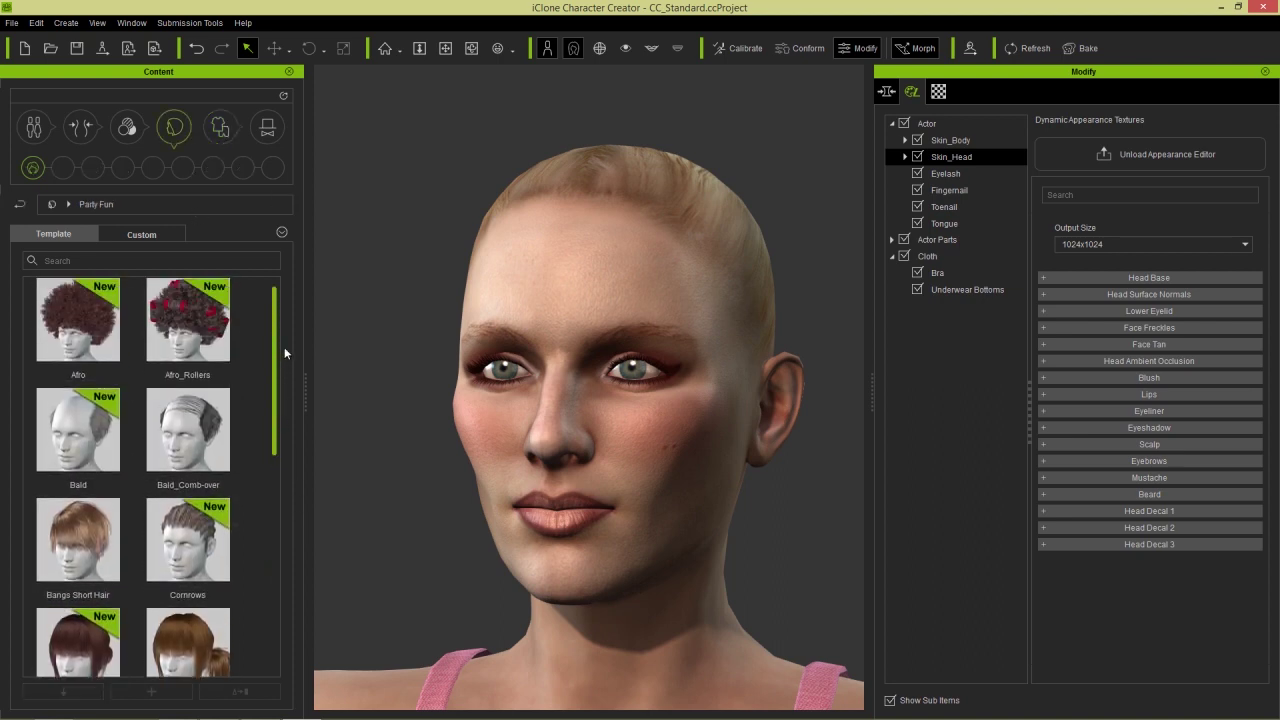
click(17, 206)
double_click(83, 332)
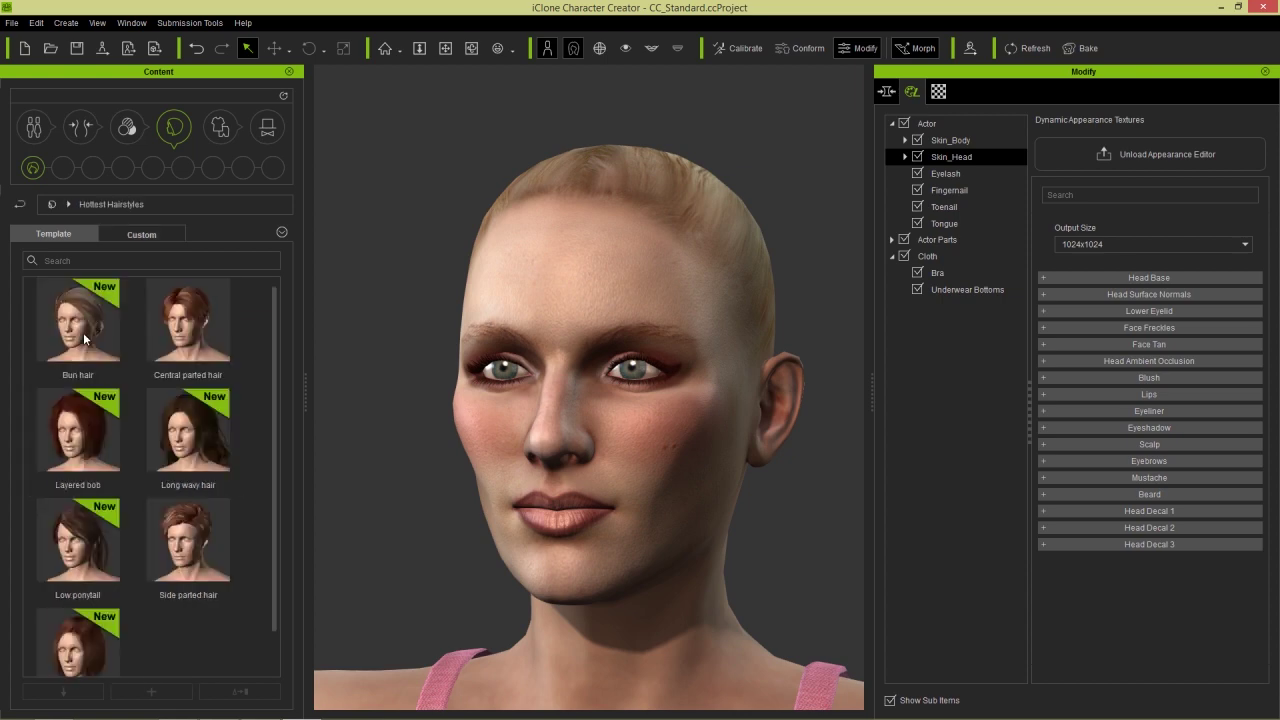
double_click(90, 551)
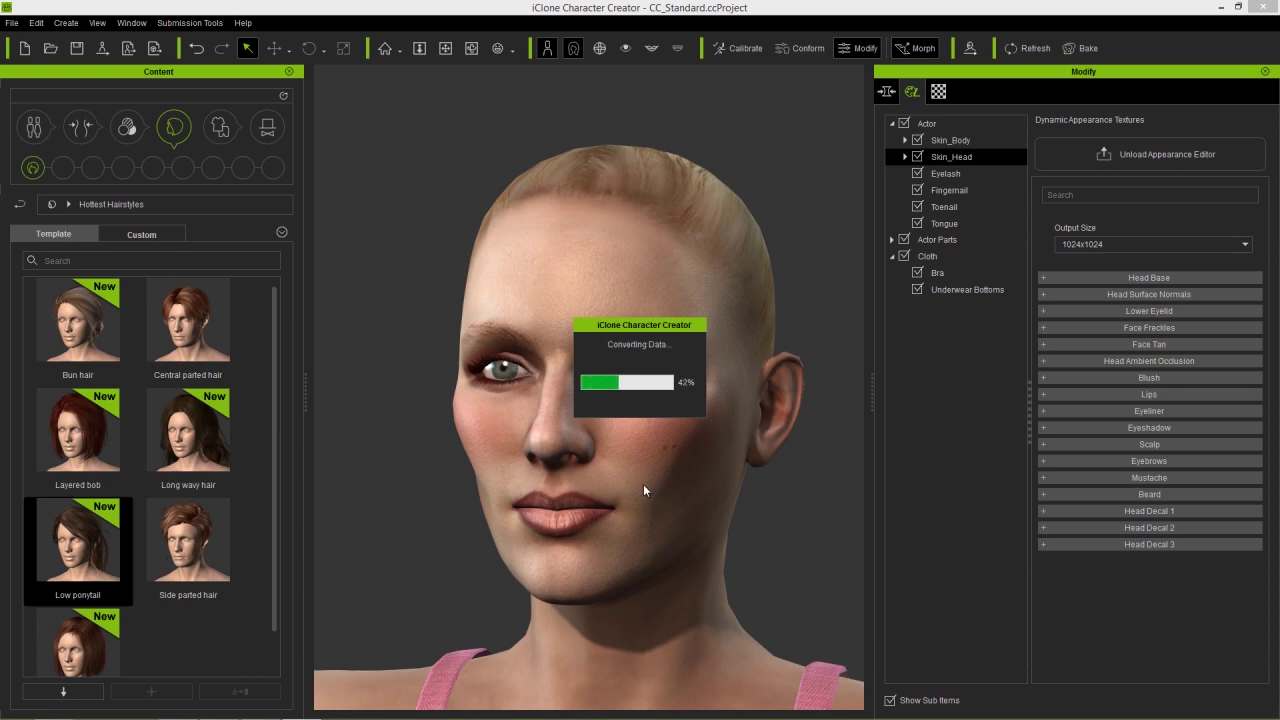
right_drag(423, 523, 597, 515)
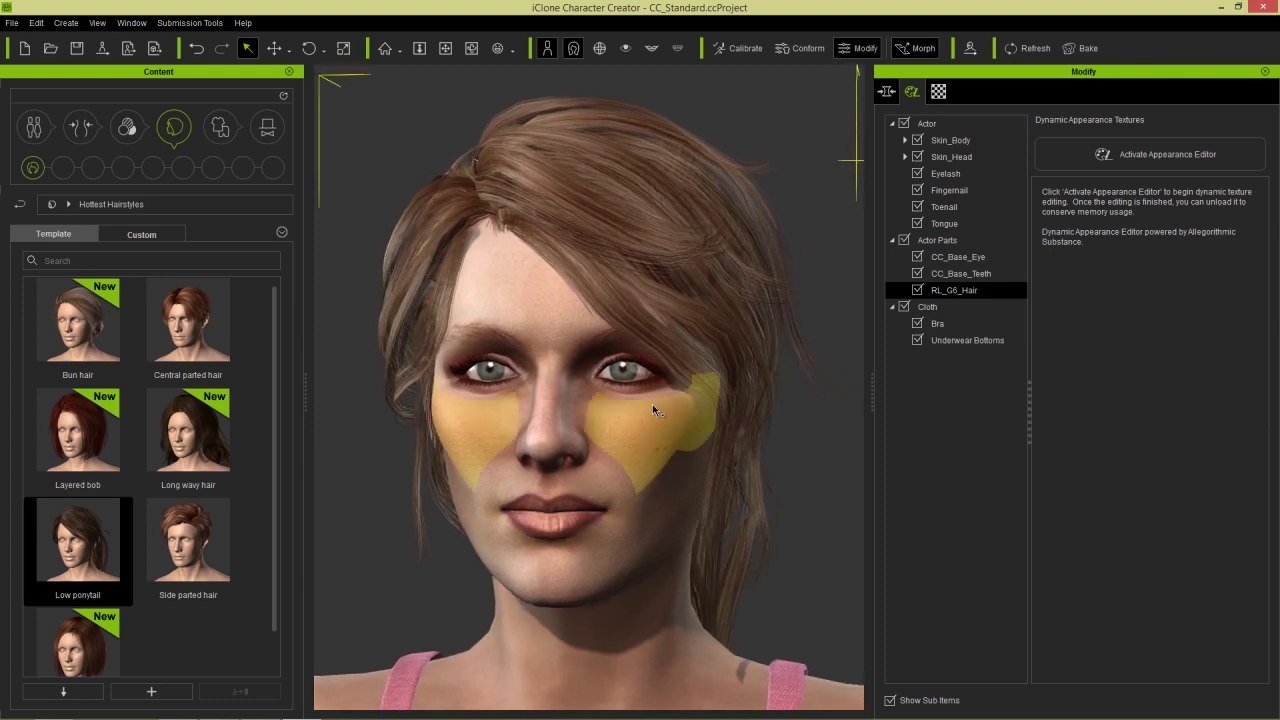
right_drag(689, 514, 724, 561)
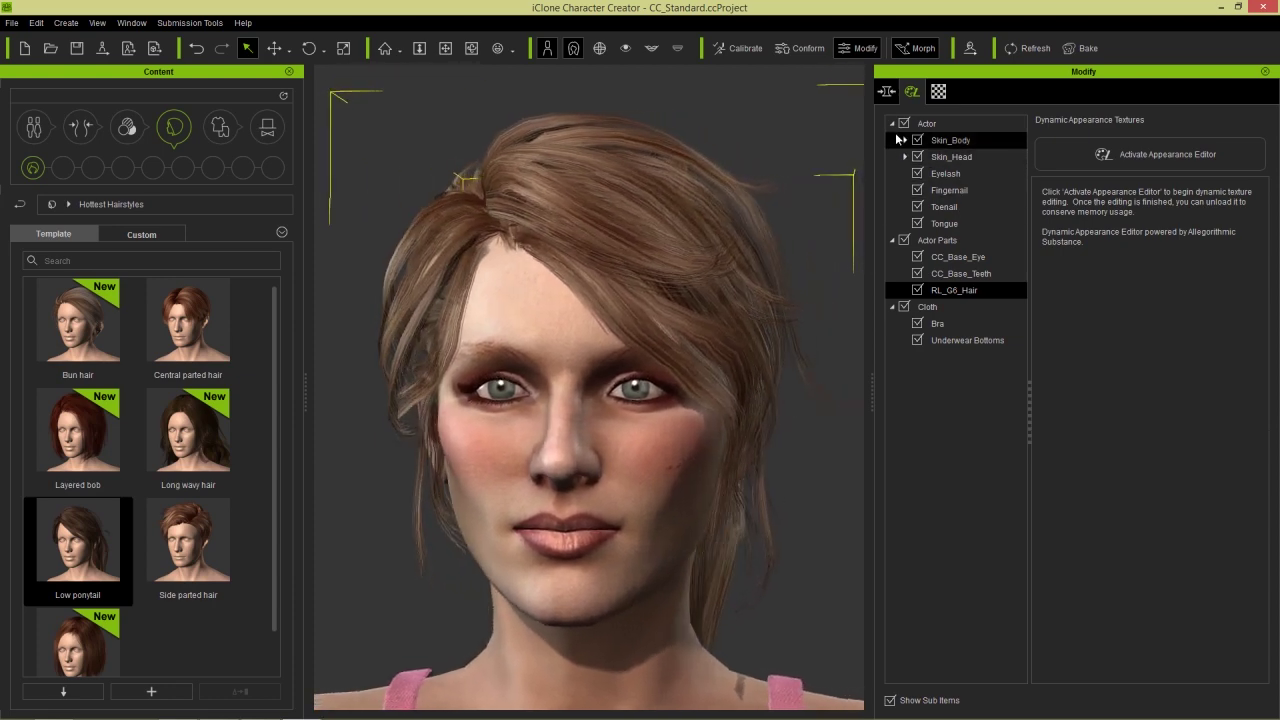
Show the morph sliders for the whole Actor and set the Alethia morph to 29
click(888, 92)
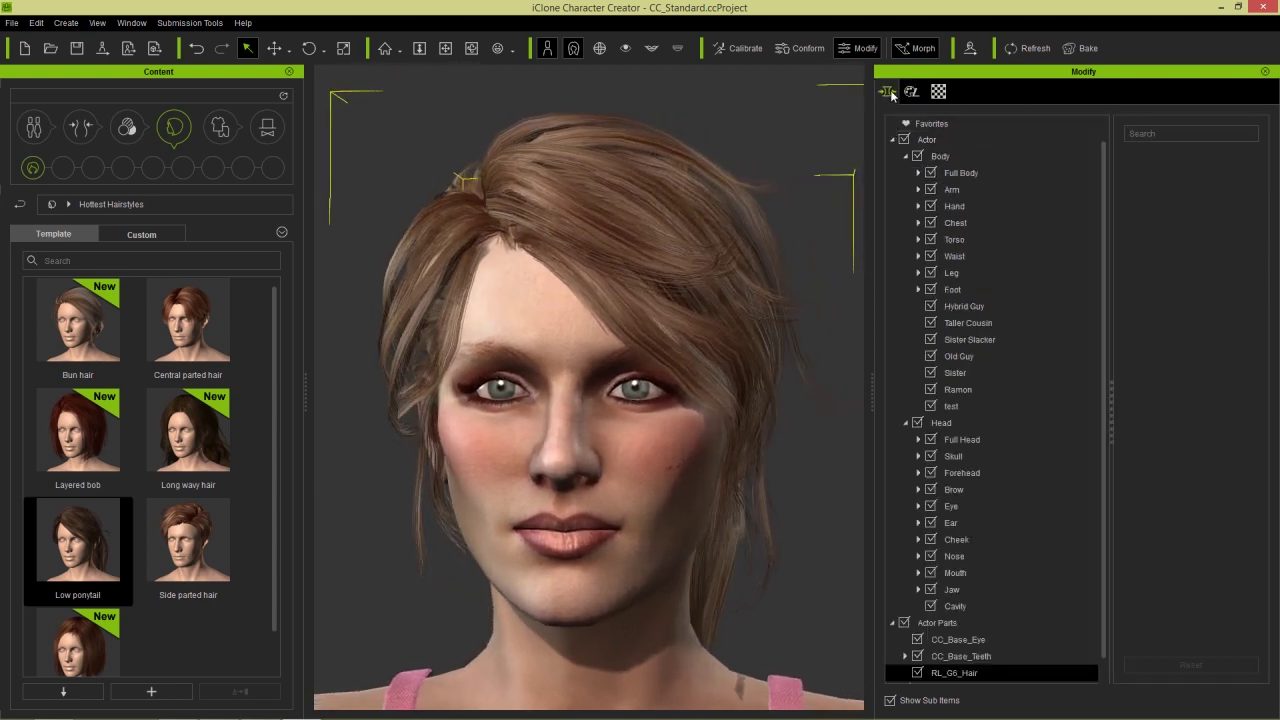
click(953, 140)
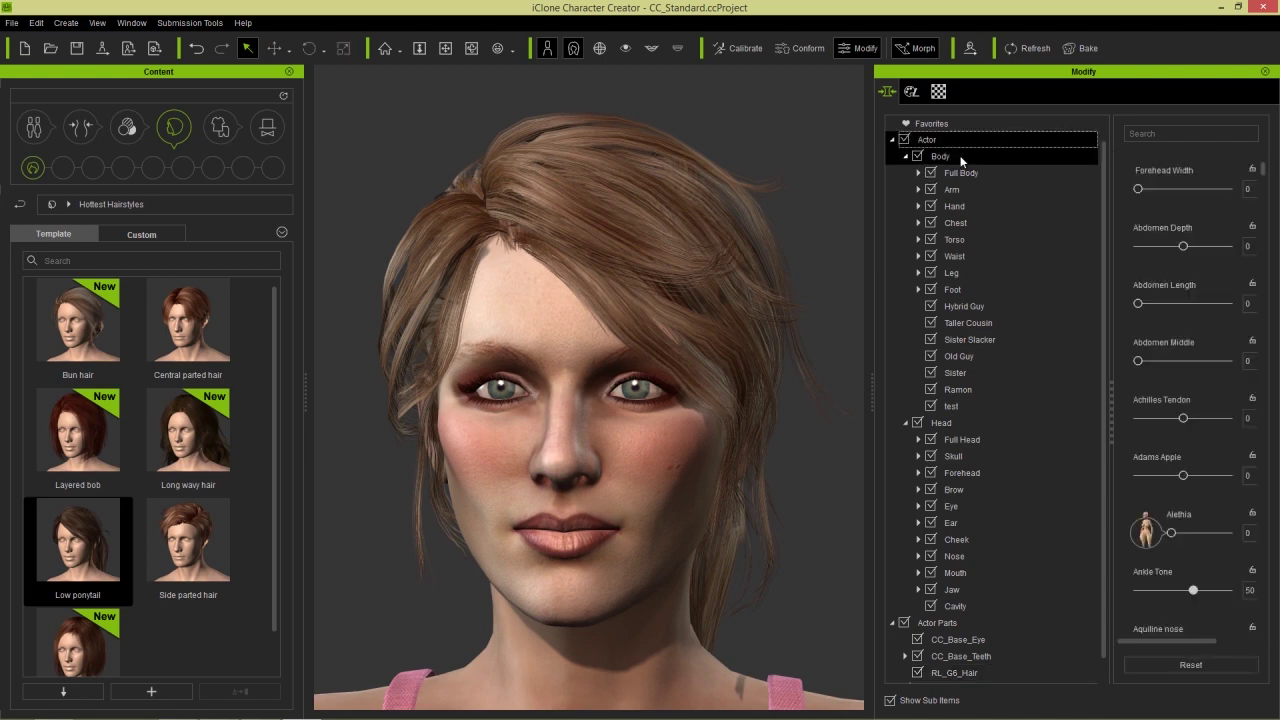
drag(1108, 420, 1072, 420)
scroll(1177, 484, down, 3)
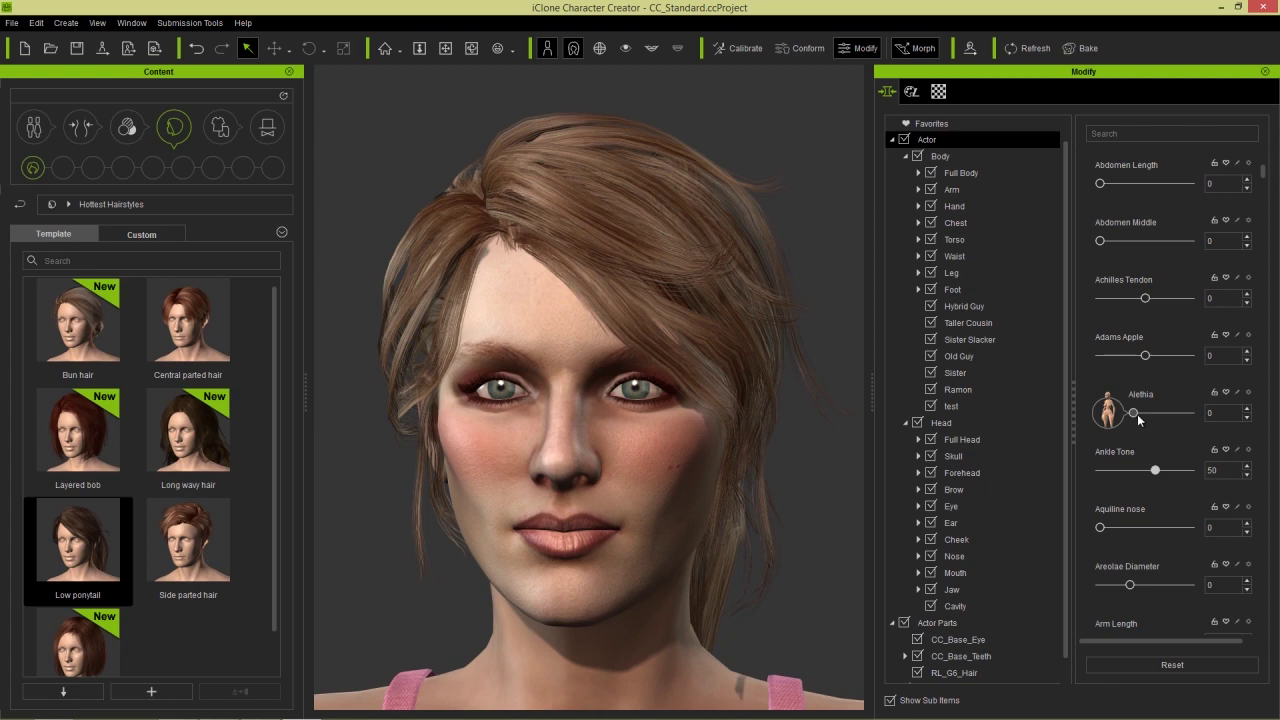
mouse_move(1135, 416)
mouse_down()
mouse_move(1166, 416)
mouse_move(1152, 423)
mouse_up()
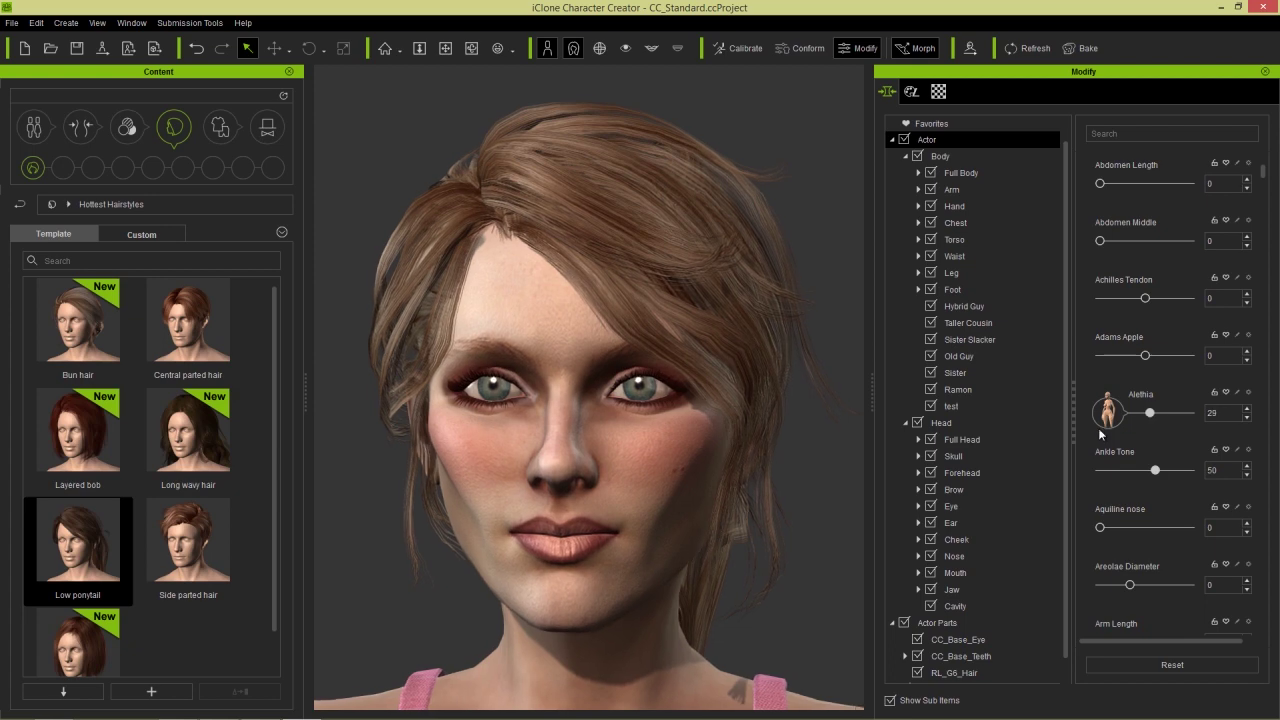
right_drag(638, 496, 636, 572)
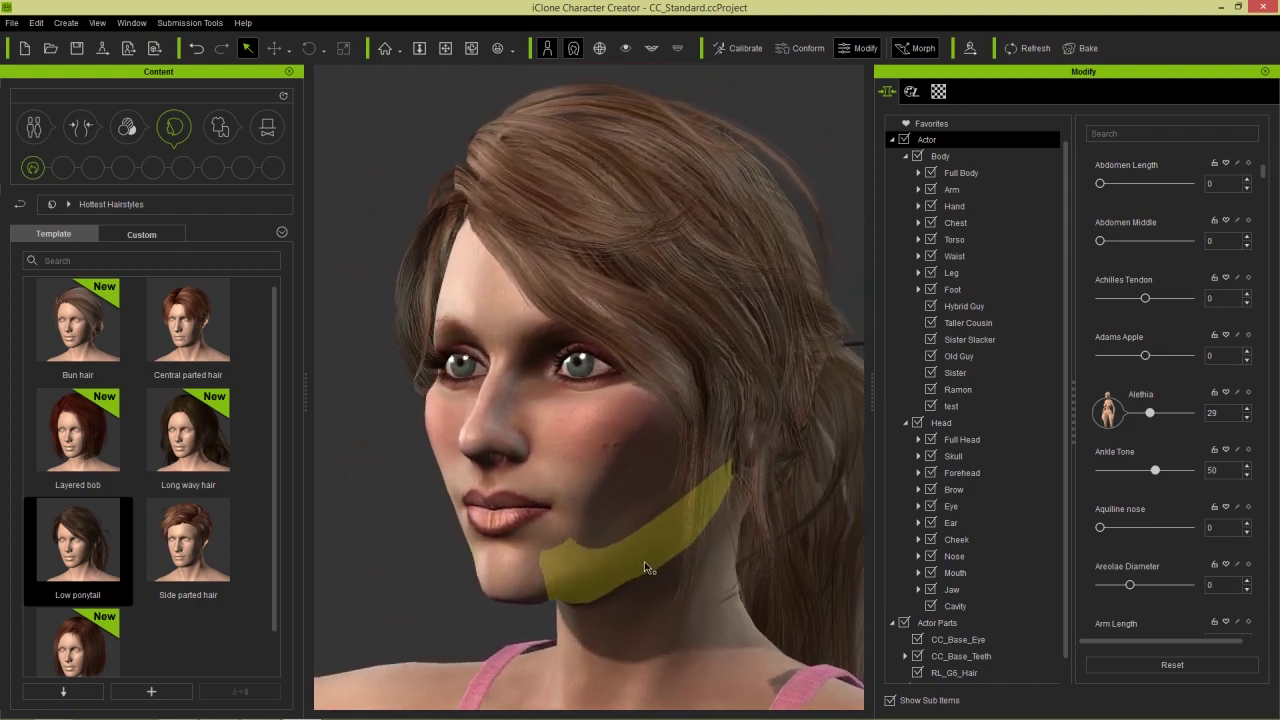
Try the Old Guy body morph at 50 on the character and return its slider to 0
click(965, 358)
drag(1100, 189, 1146, 190)
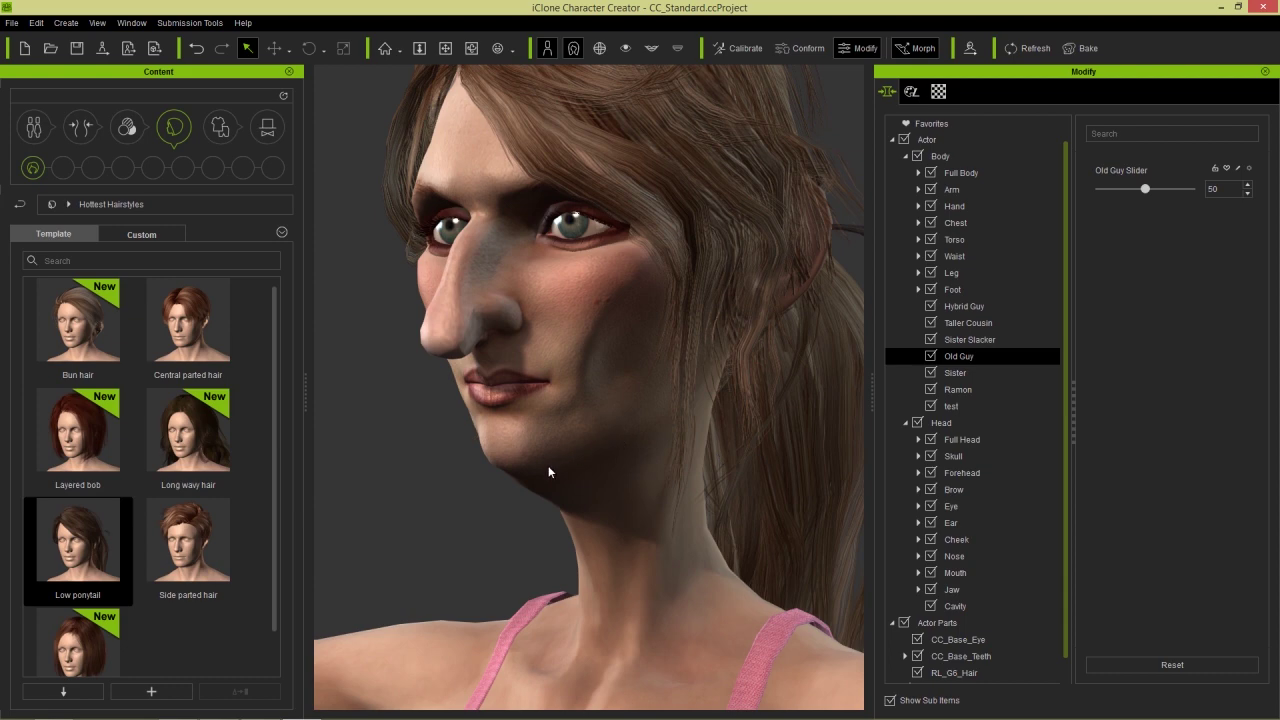
key(F5)
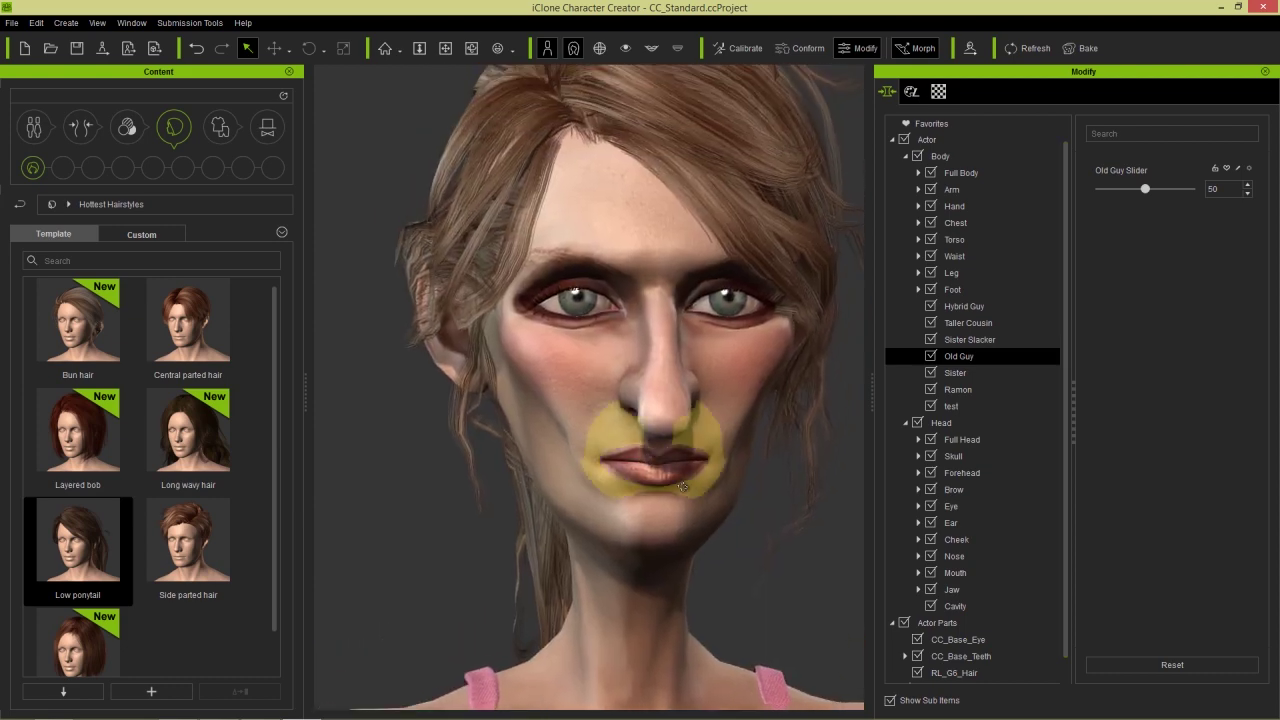
drag(1147, 190, 1100, 190)
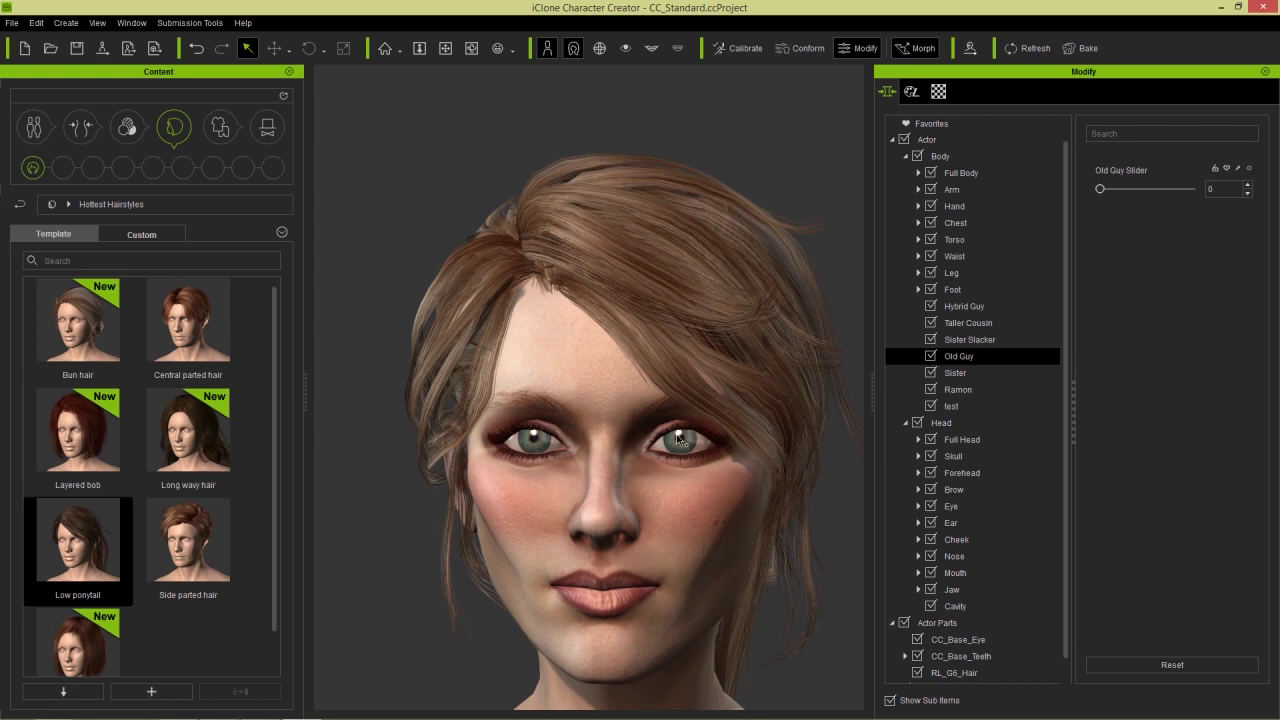
scroll(640, 450, down, 3)
right_drag(640, 460, 614, 480)
scroll(632, 476, up, 3)
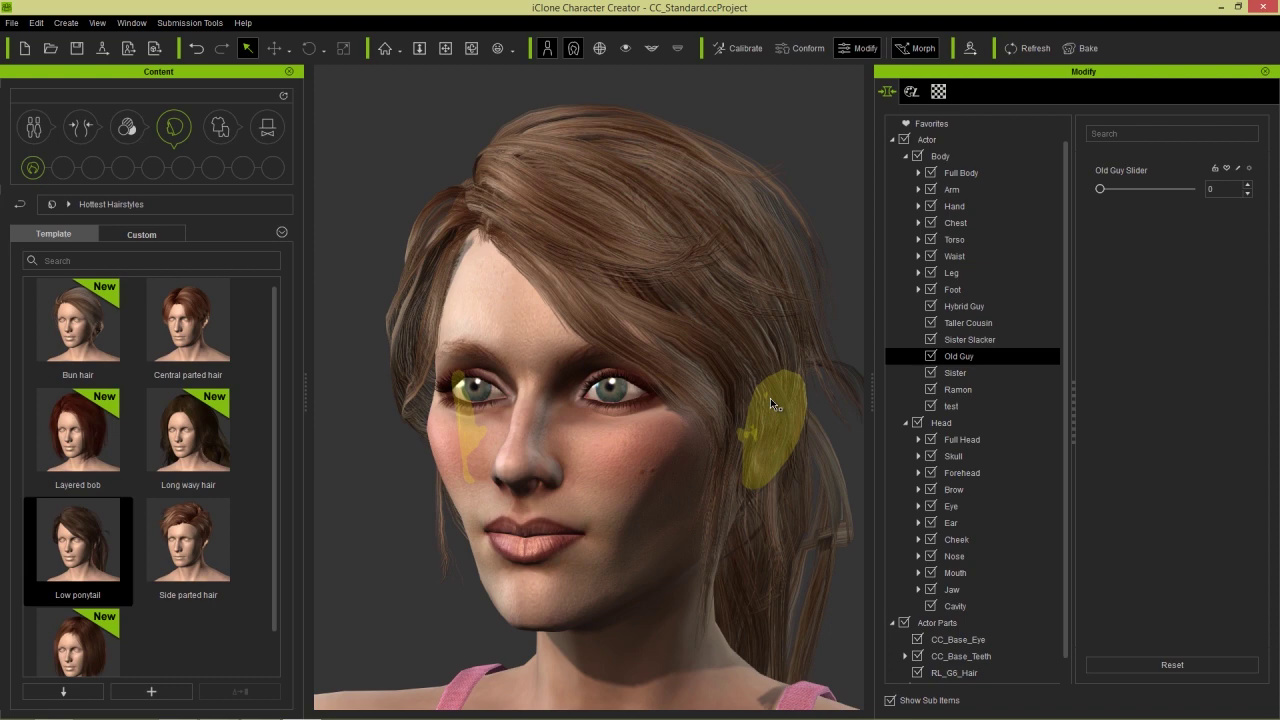
Import the F_M_003 head onto the character with its morph and head-and-body textures, keeping the current dynamic appearance settings
key(alt+Tab)
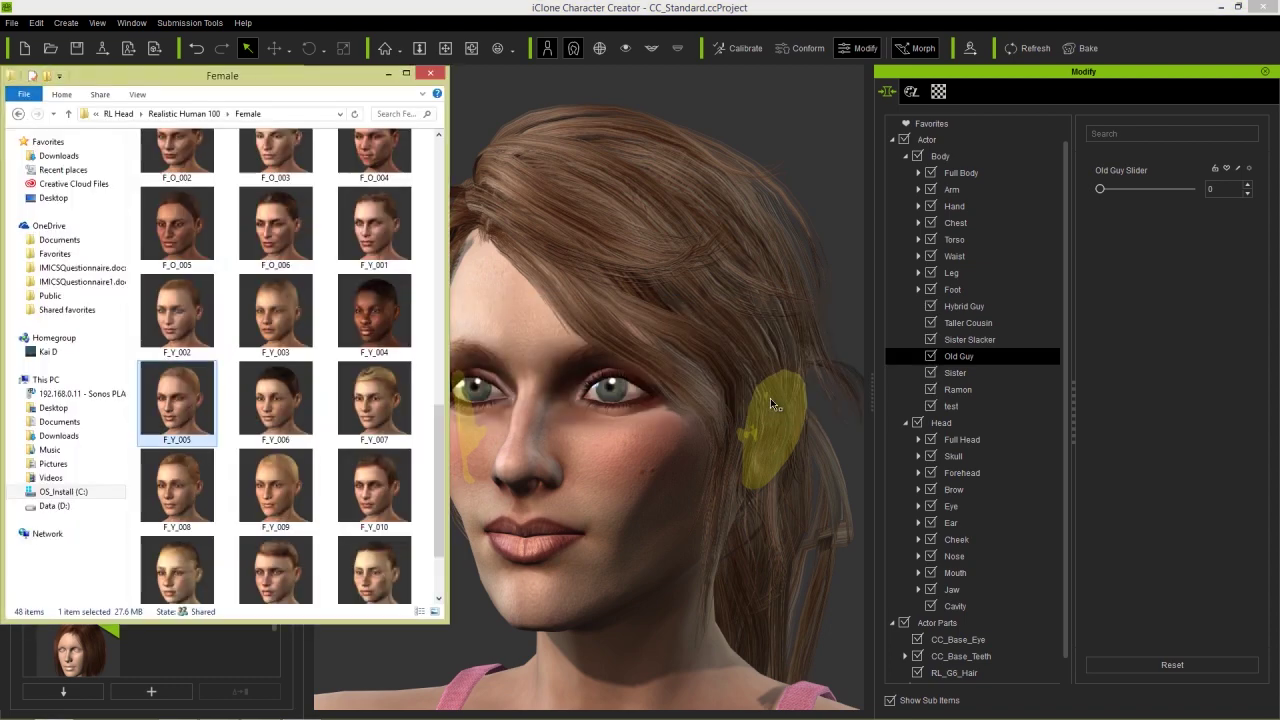
drag(442, 462, 441, 167)
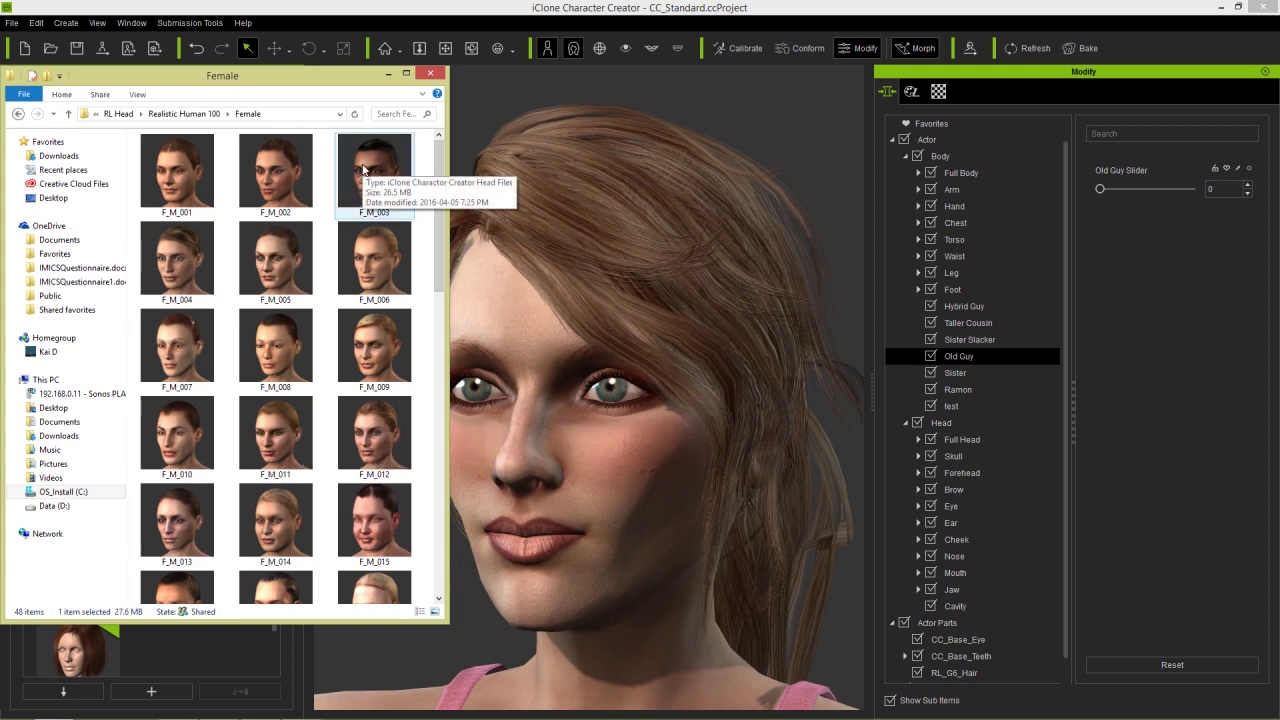
drag(363, 170, 620, 468)
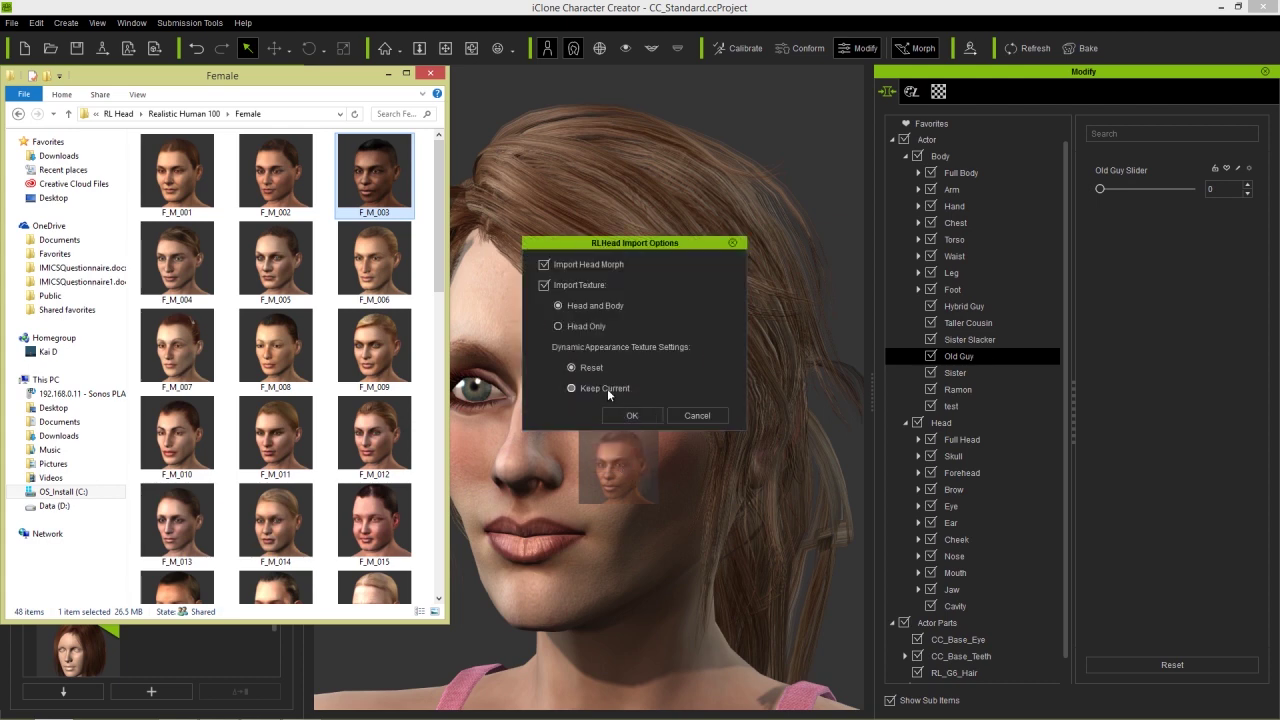
click(608, 394)
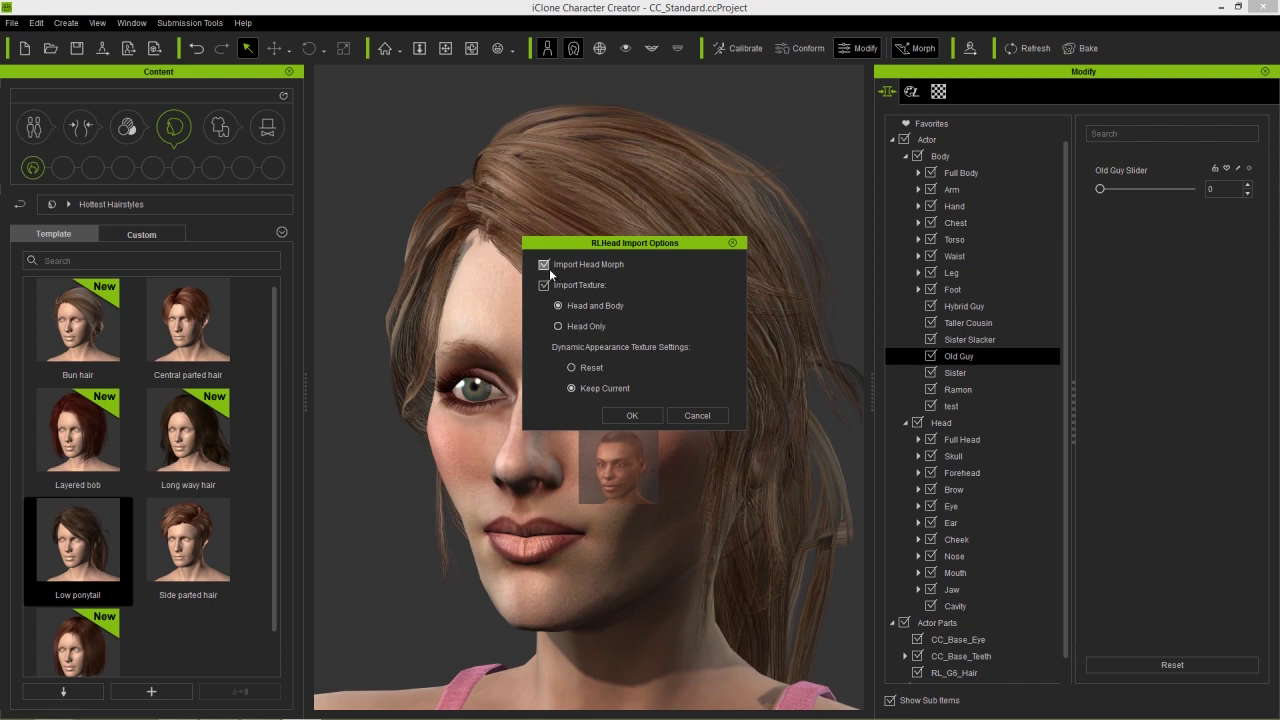
click(651, 416)
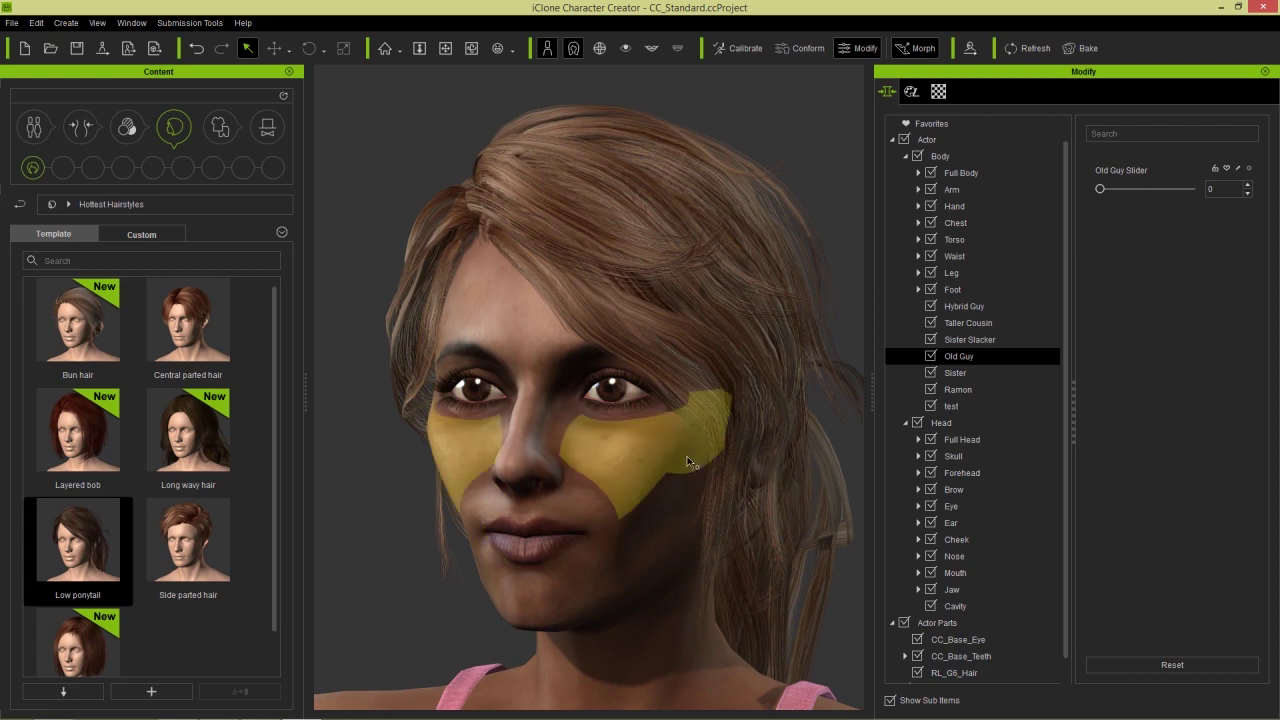
Examine the new face from several angles and show the dynamic appearance texture settings for the Actor
right_drag(540, 530, 558, 537)
right_drag(671, 535, 700, 496)
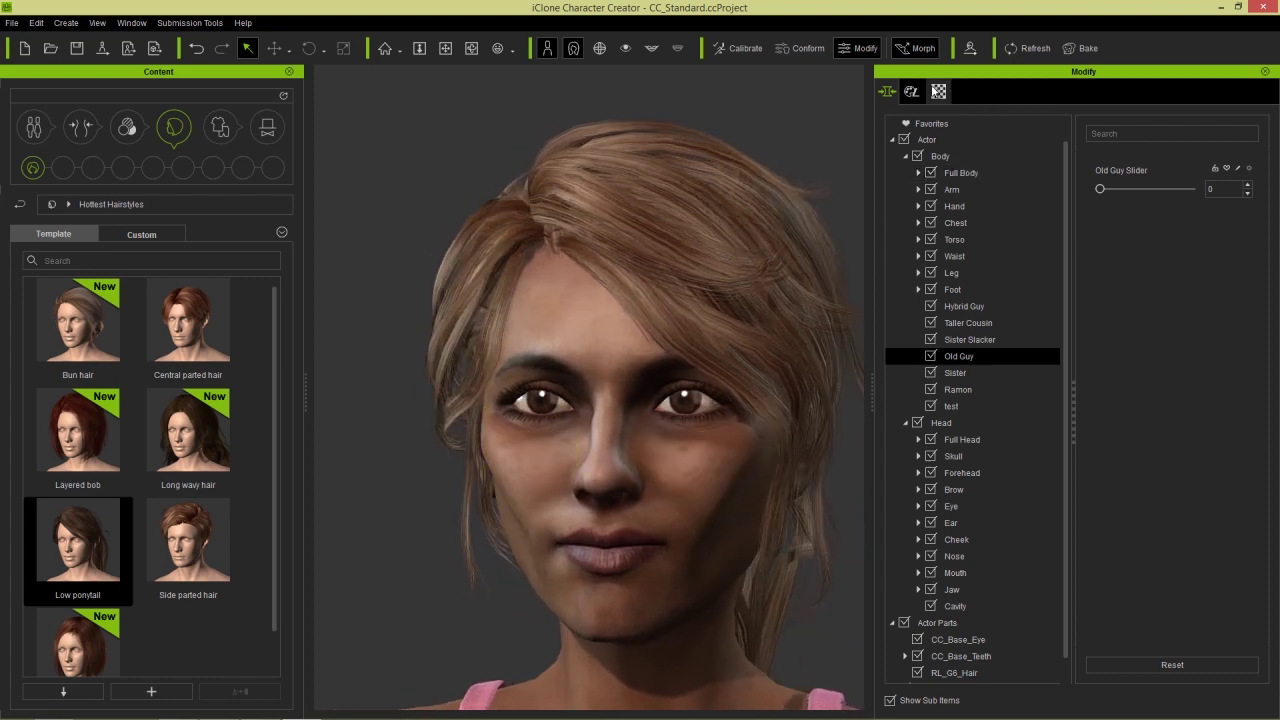
click(911, 91)
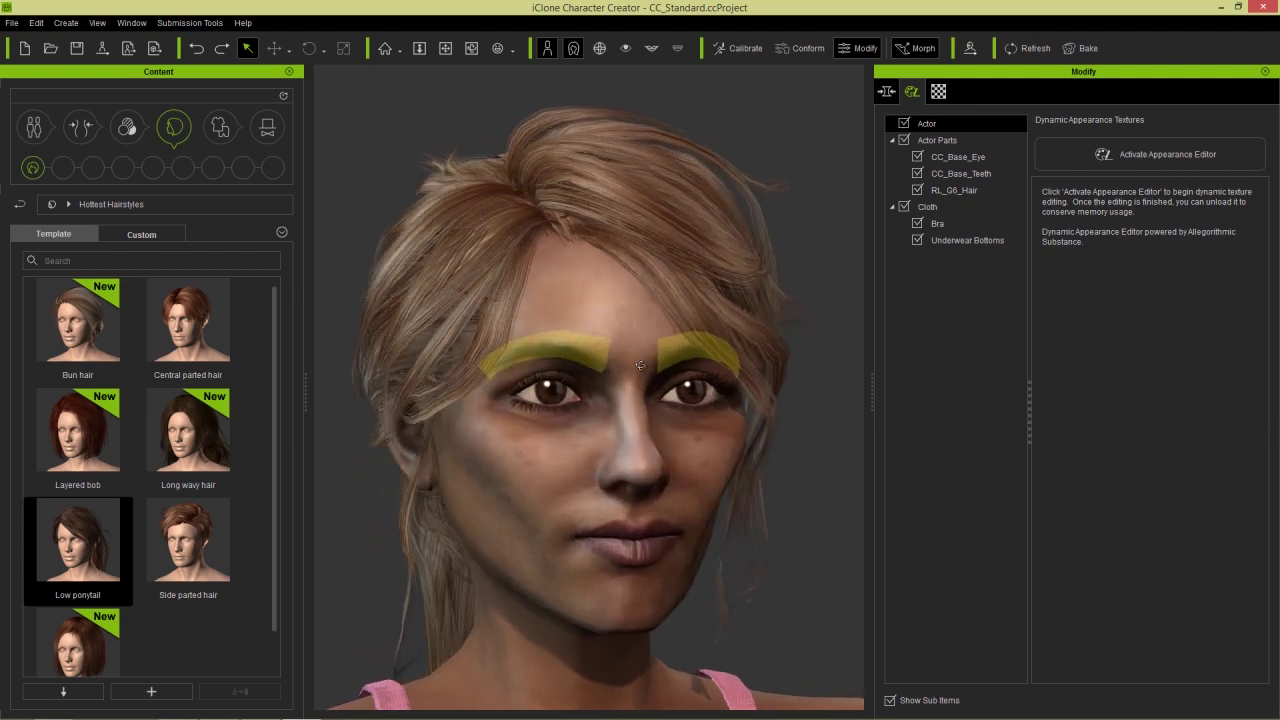
Switch to iClone and open the old man's Skin_Head diffuse texture in Photoshop to examine it up close
key(alt+Tab)
key(Tab)
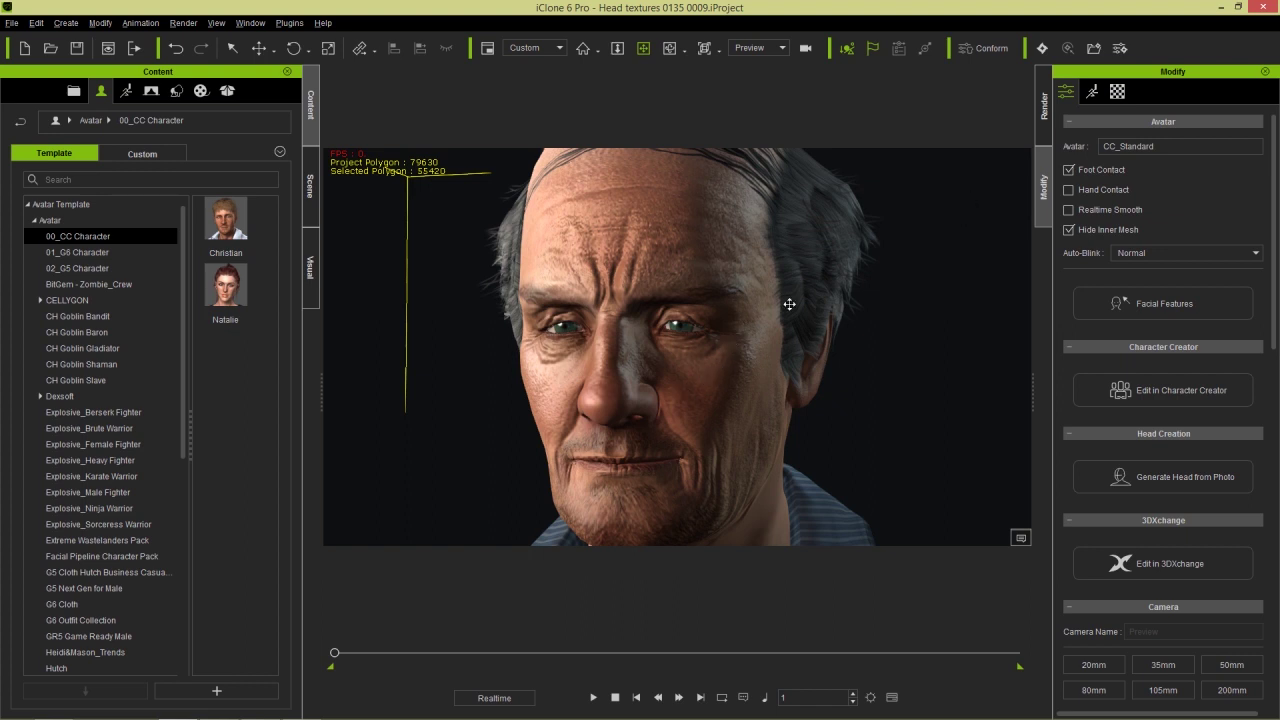
click(1117, 91)
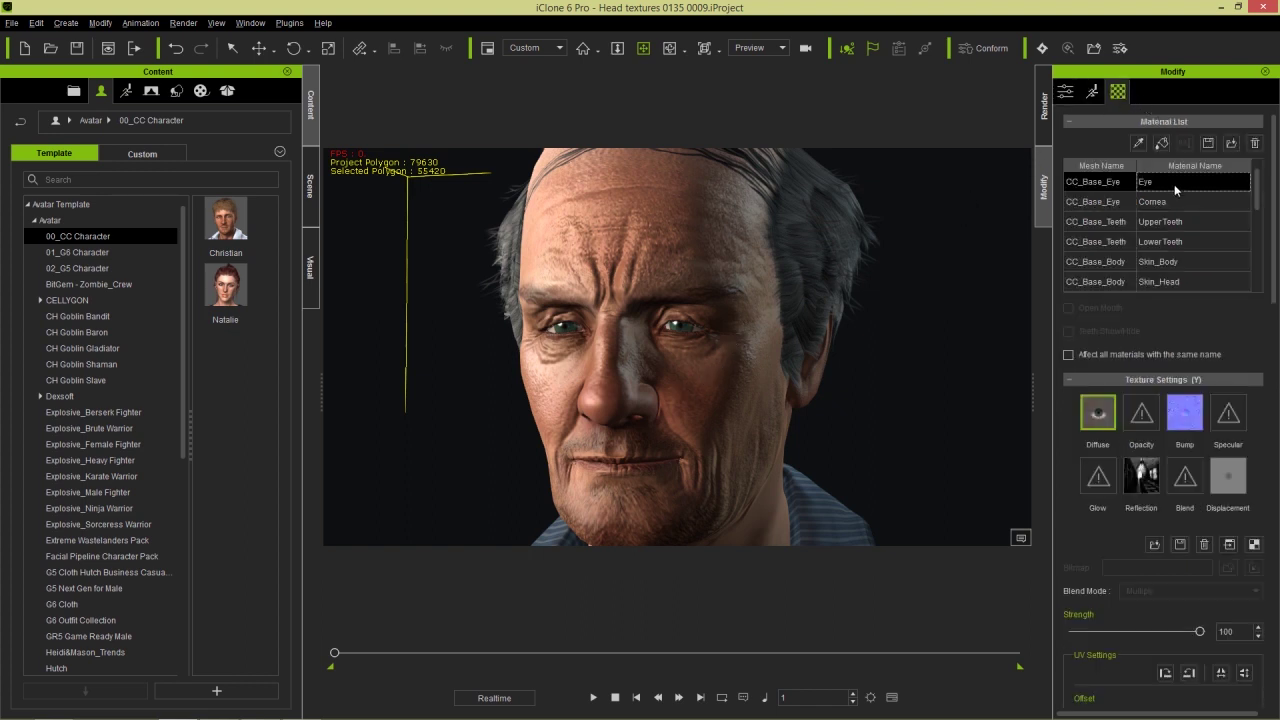
click(1167, 283)
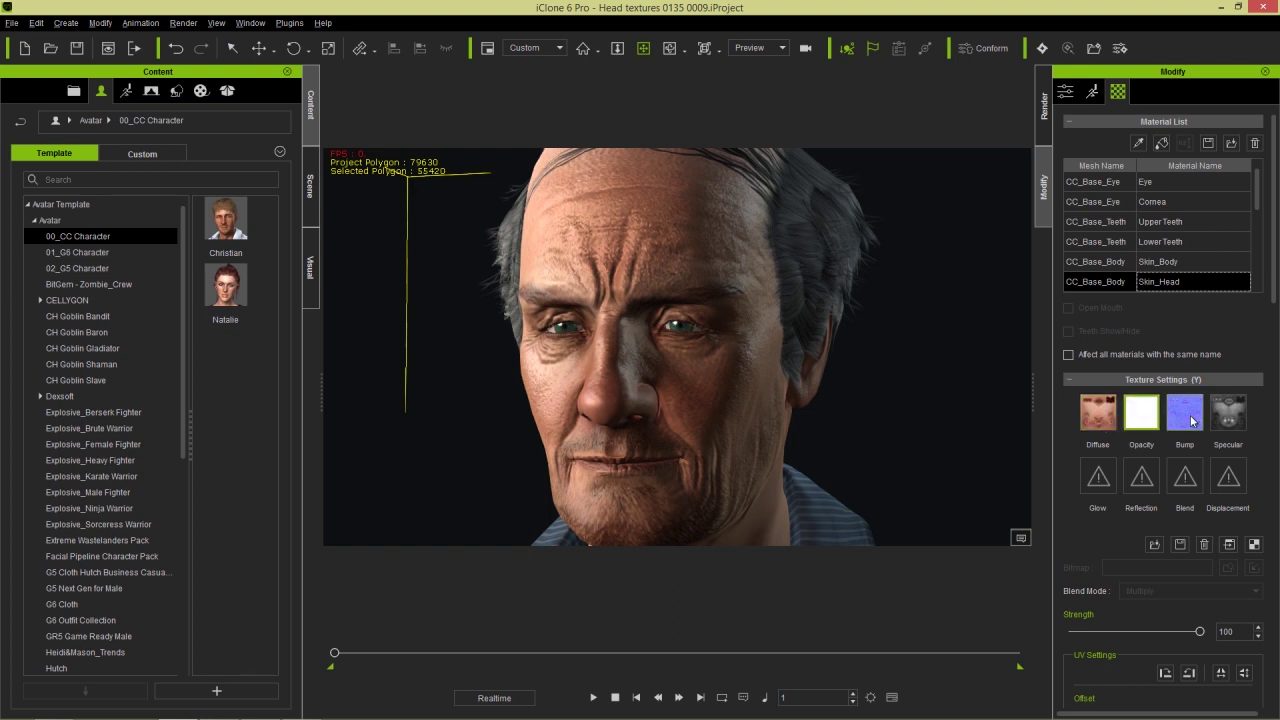
click(1230, 545)
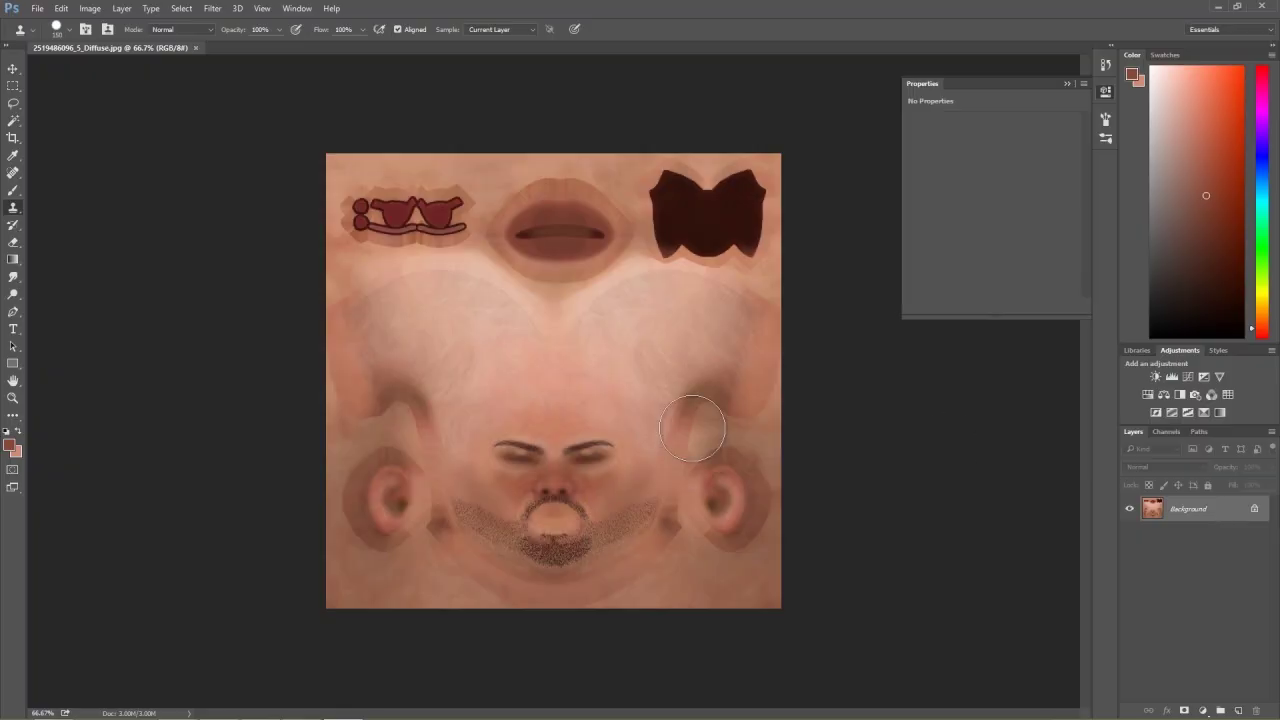
alt+scroll(700, 423, up, 3)
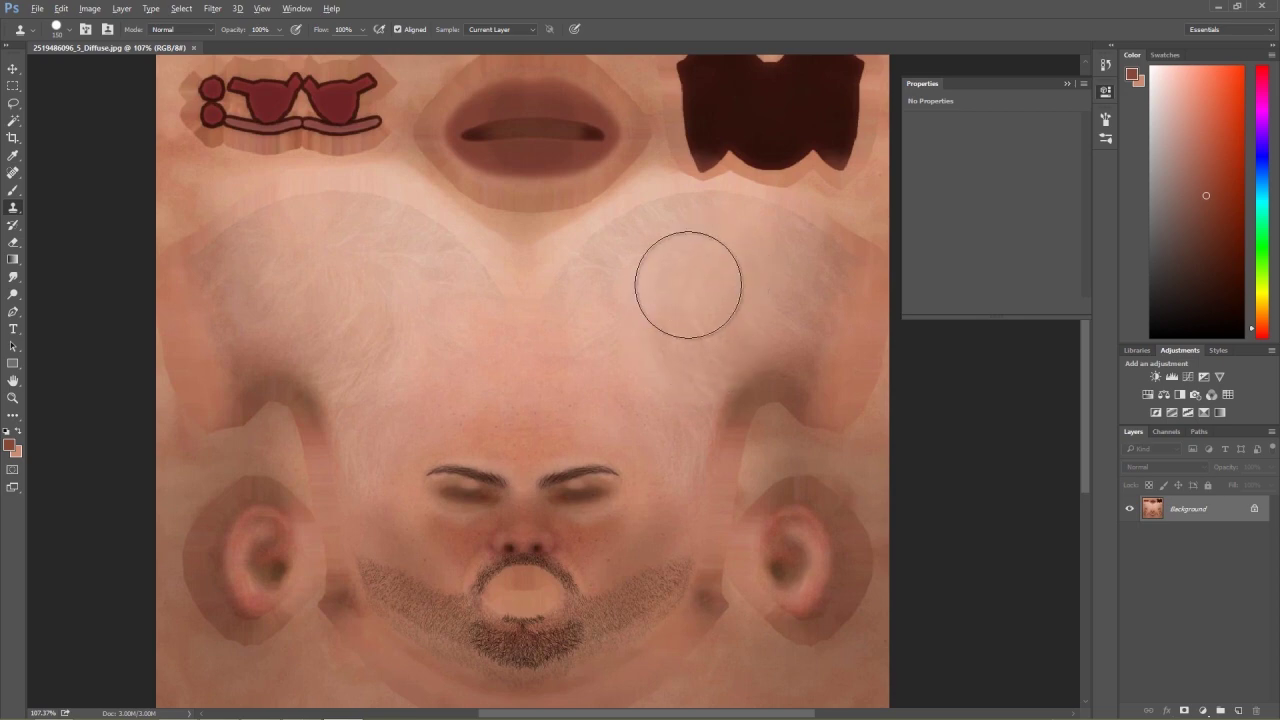
Return to iClone and open the Skin_Head bump map in Photoshop to examine its wrinkle detail
key(alt+Tab)
key(alt+Tab)
key(alt+Tab)
key(alt+Tab)
key(alt+Tab)
key(alt+Tab)
key(alt+Tab)
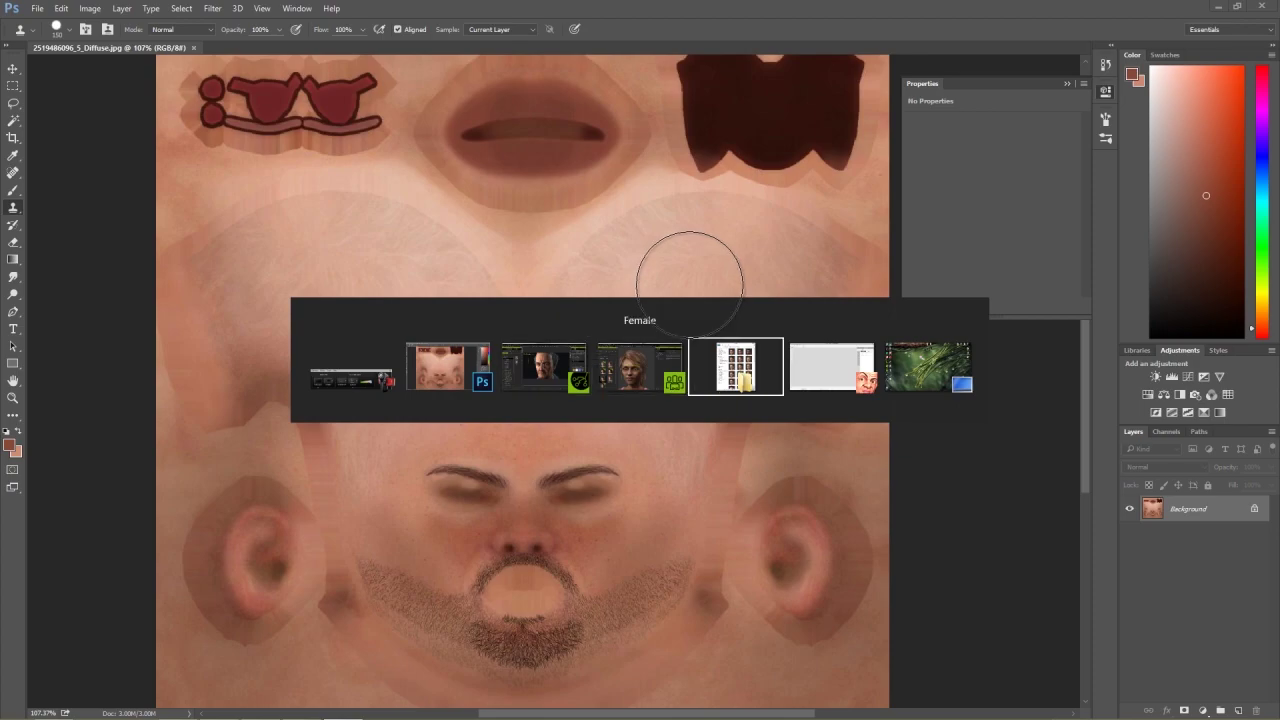
key(alt+Tab)
key(alt+Tab)
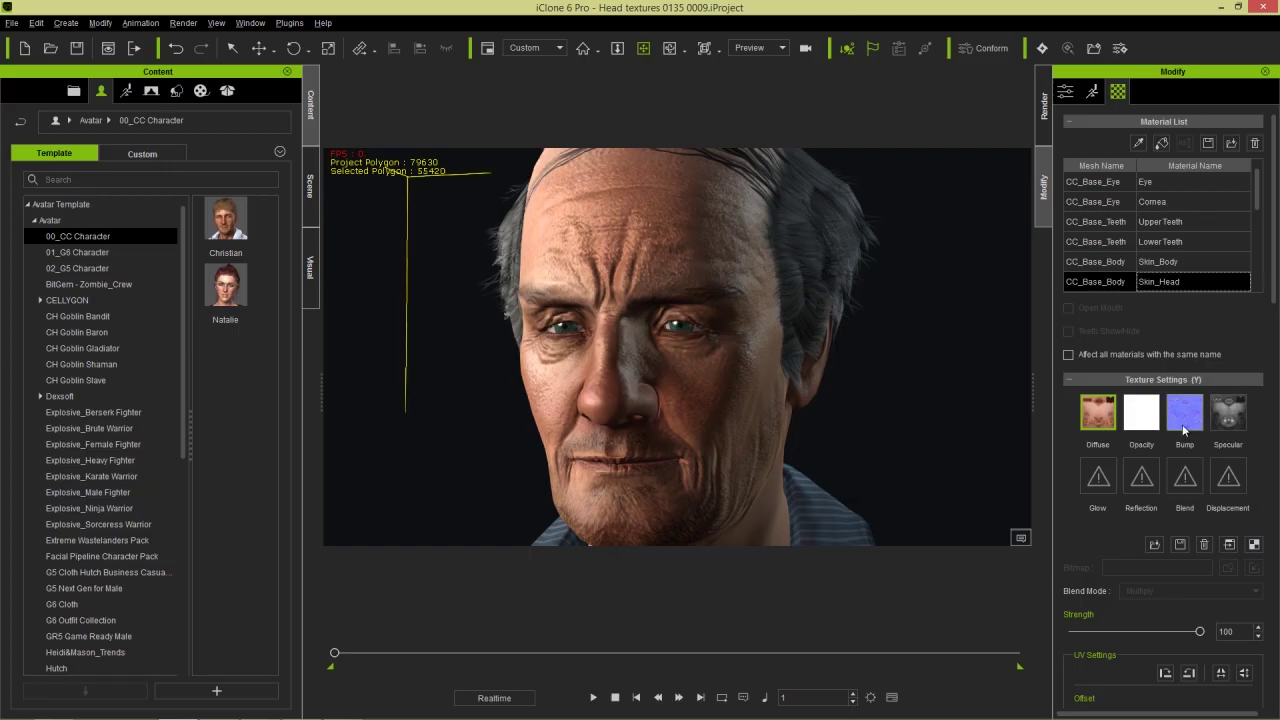
click(1229, 544)
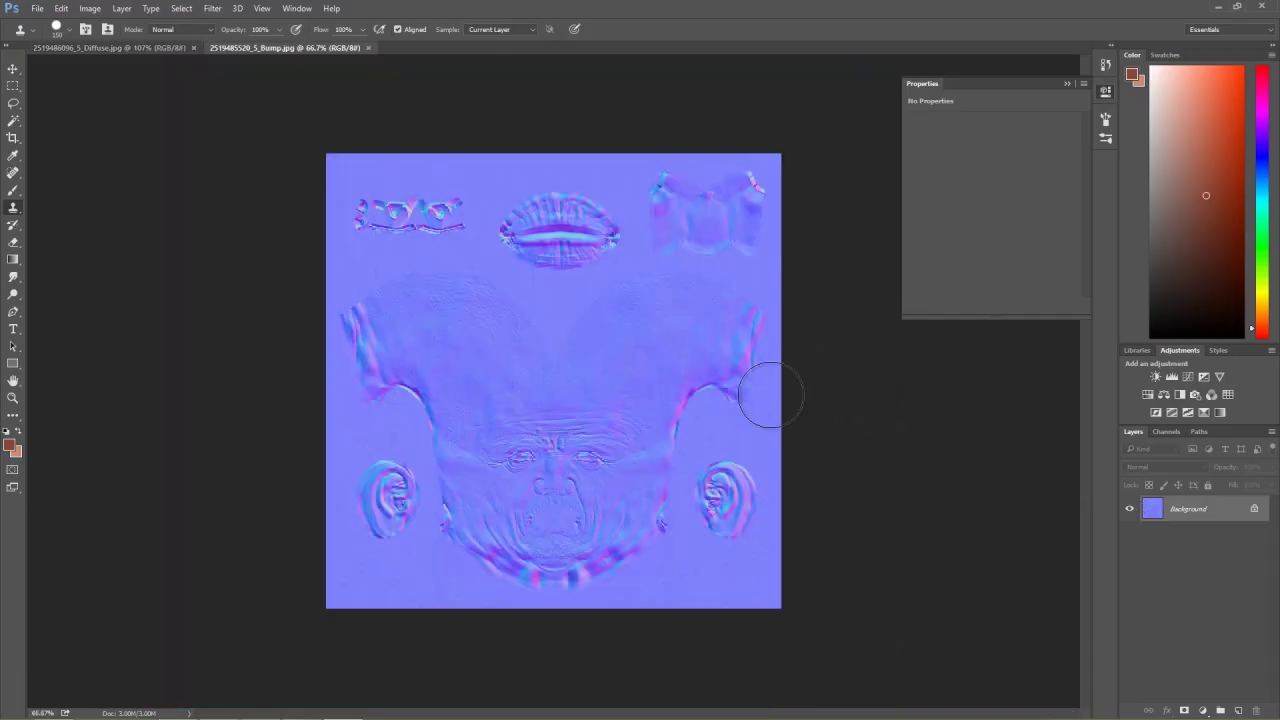
alt+scroll(810, 406, up, 3)
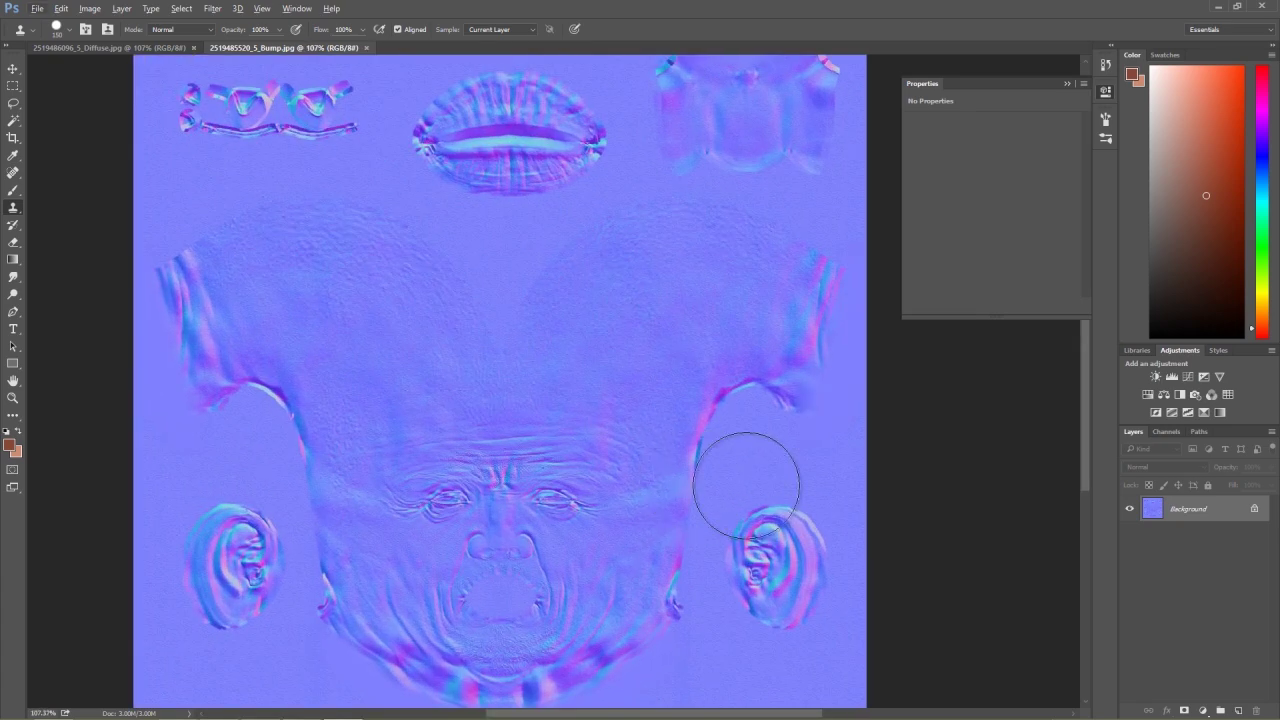
alt+scroll(800, 410, down, 3)
Switch back to iClone and preview the old man's facial expressions in Face Puppet with the 00_Christian profile and the third full-face control
key(alt+Tab)
key(Tab)
key(Tab)
key(Tab)
key(Tab)
key(Tab)
key(Tab)
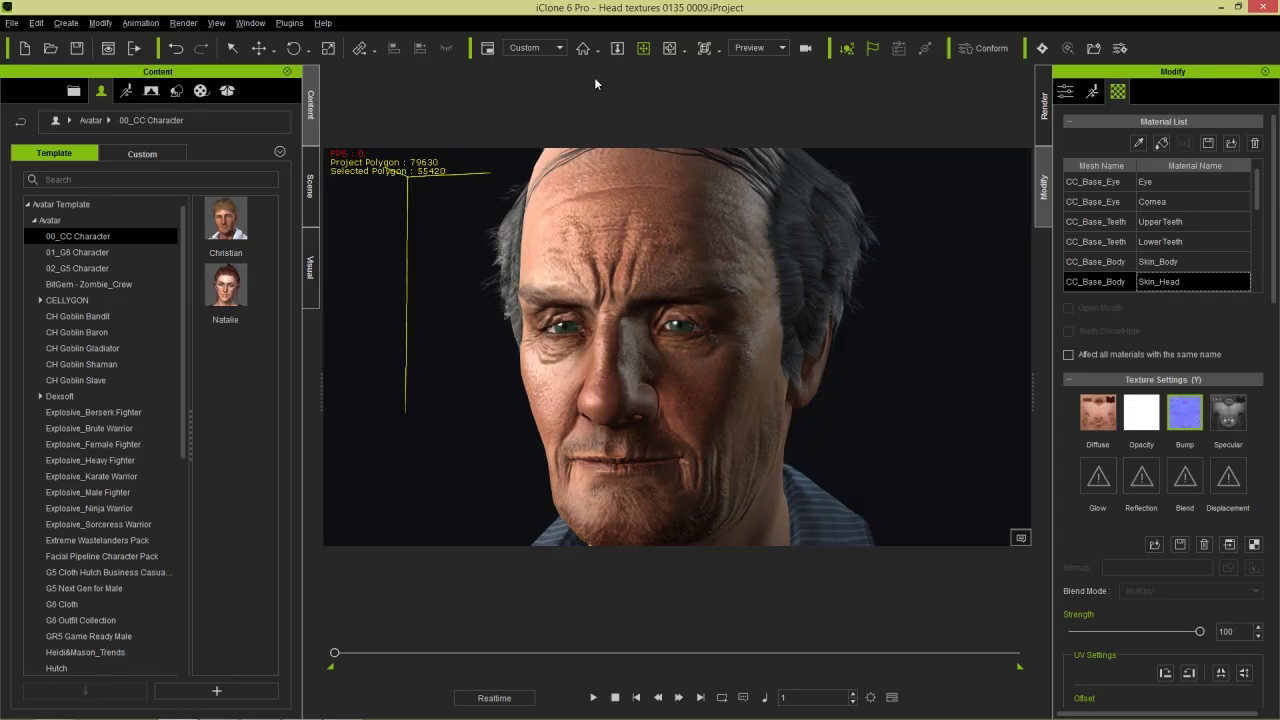
click(1092, 91)
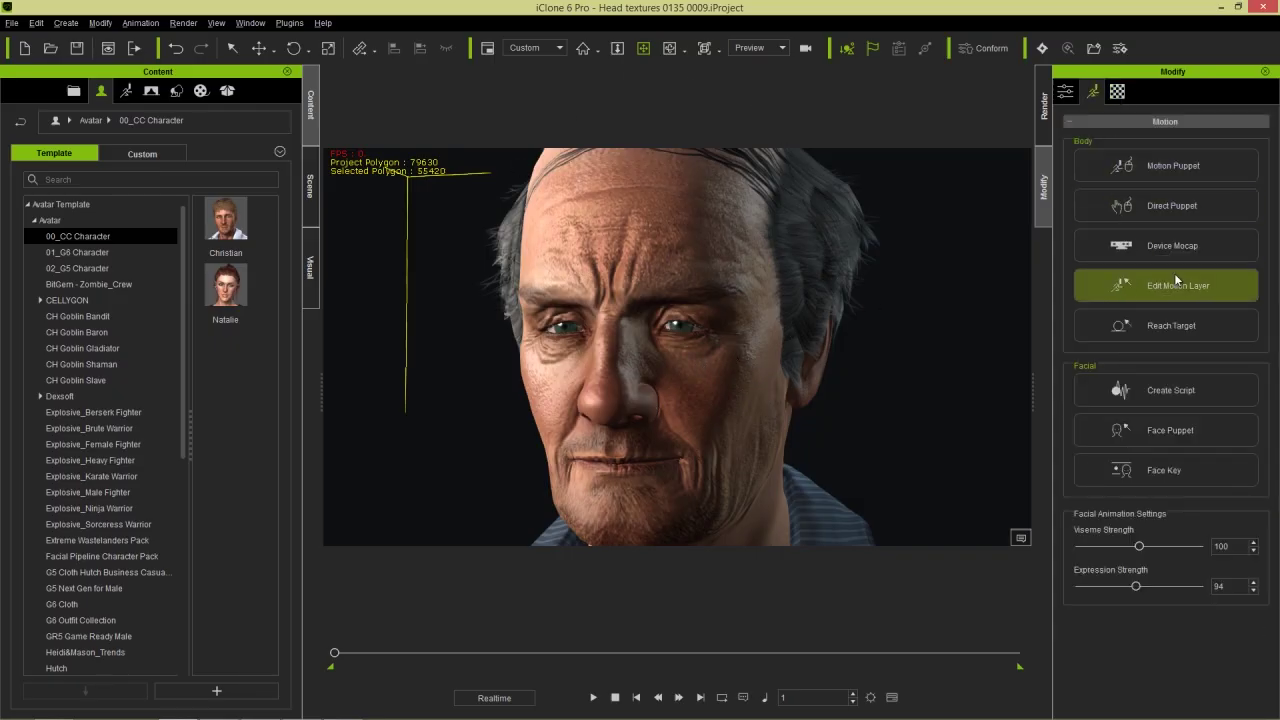
click(1175, 426)
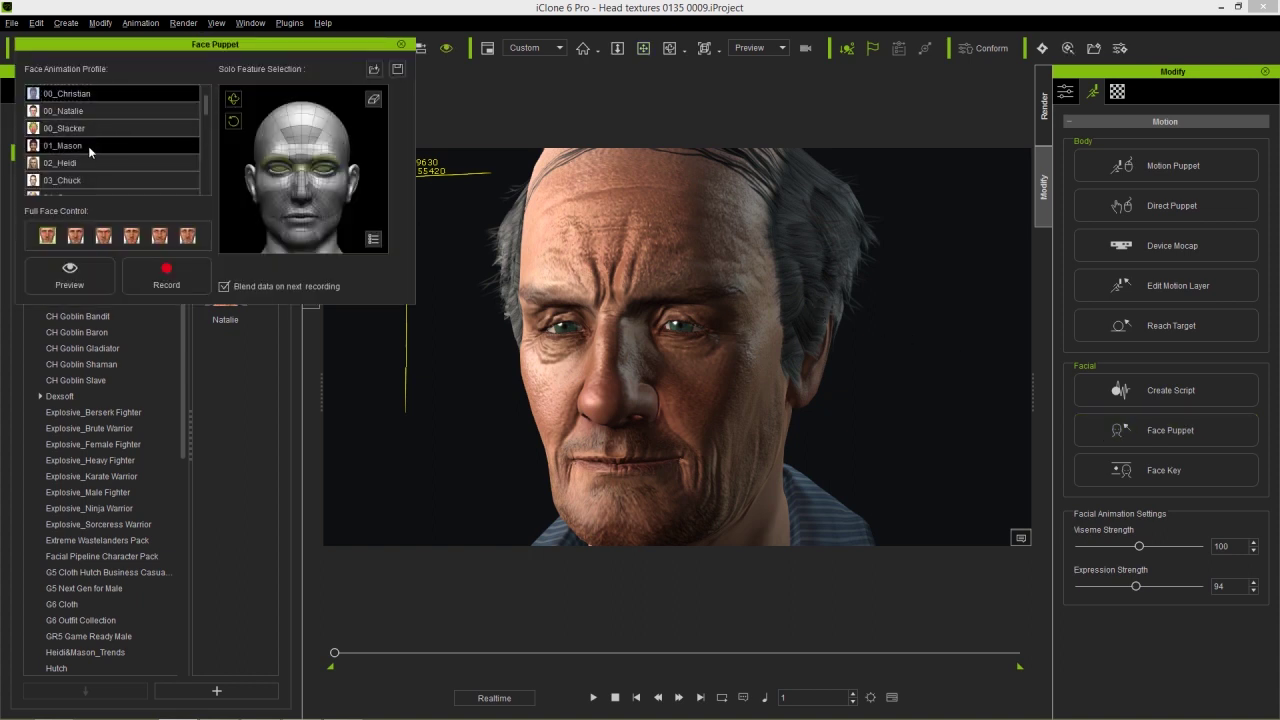
click(102, 238)
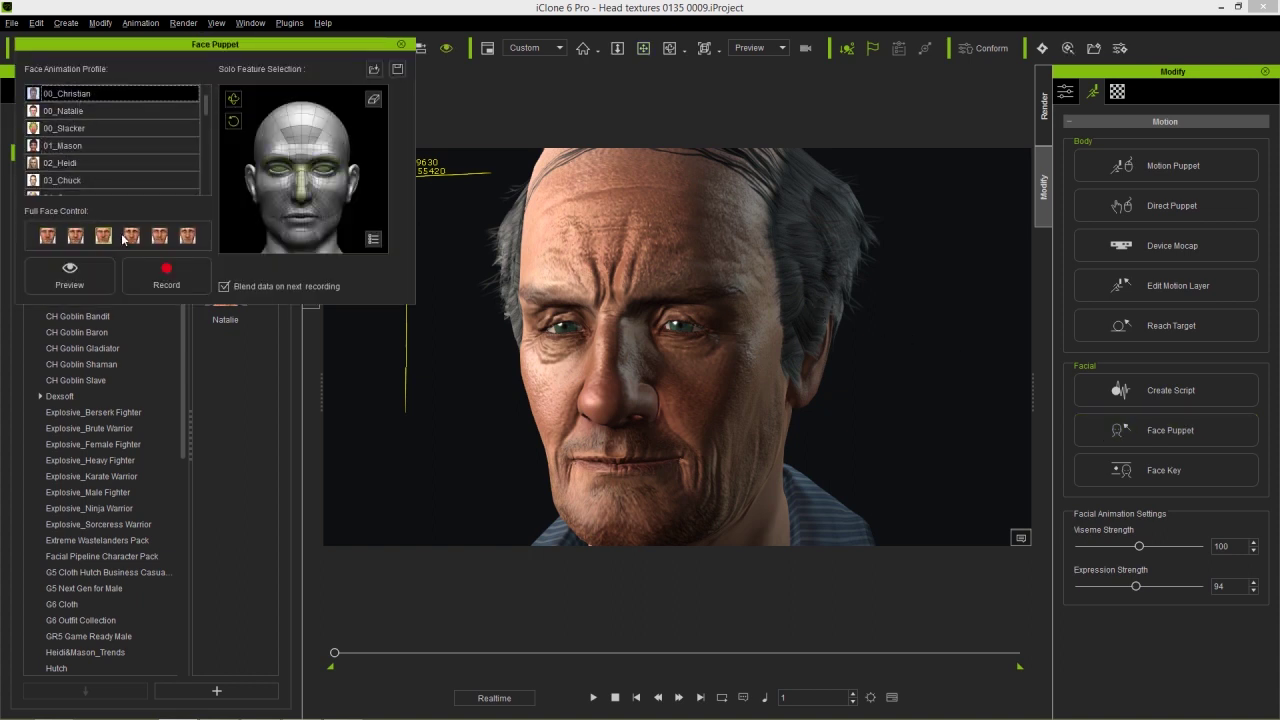
key(space)
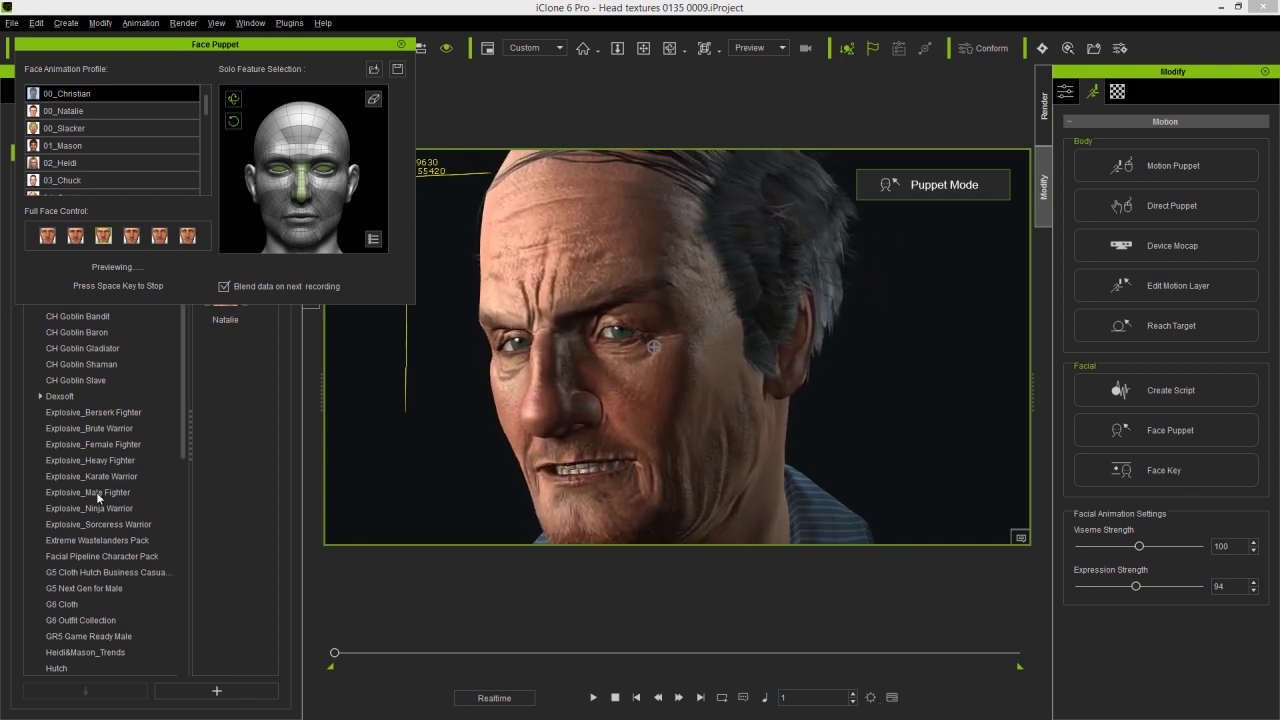
key(space)
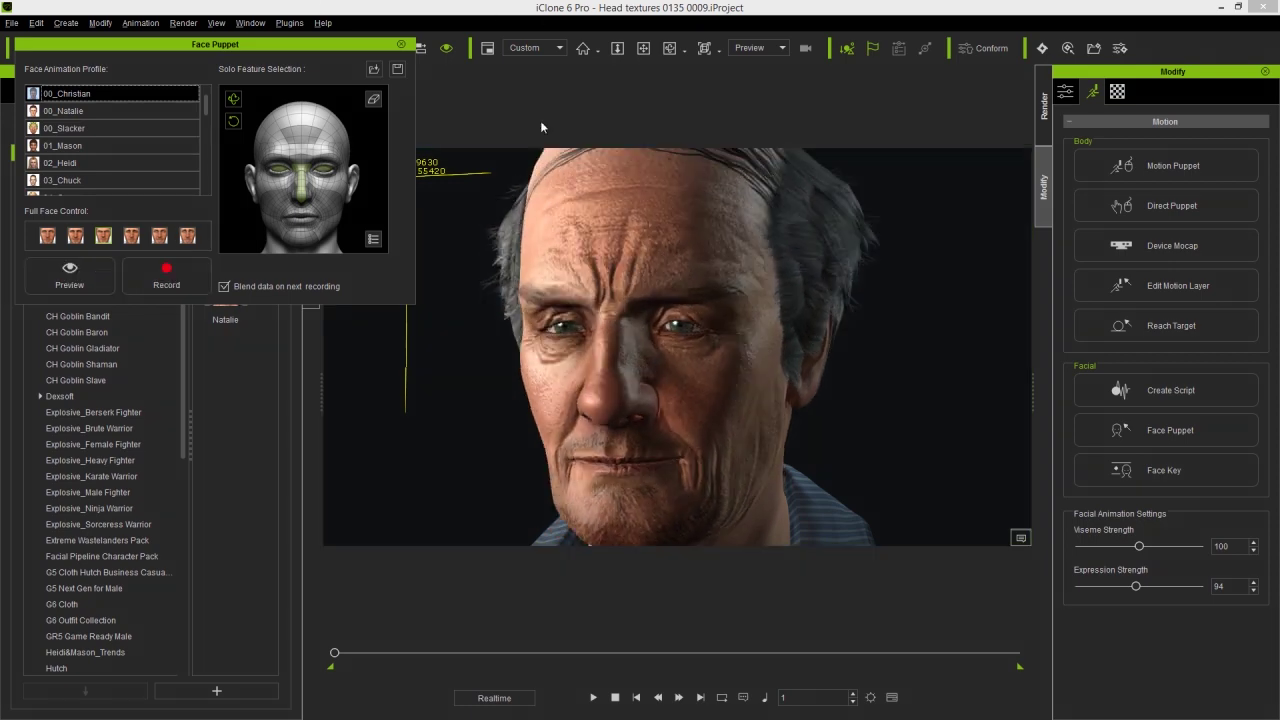
click(401, 44)
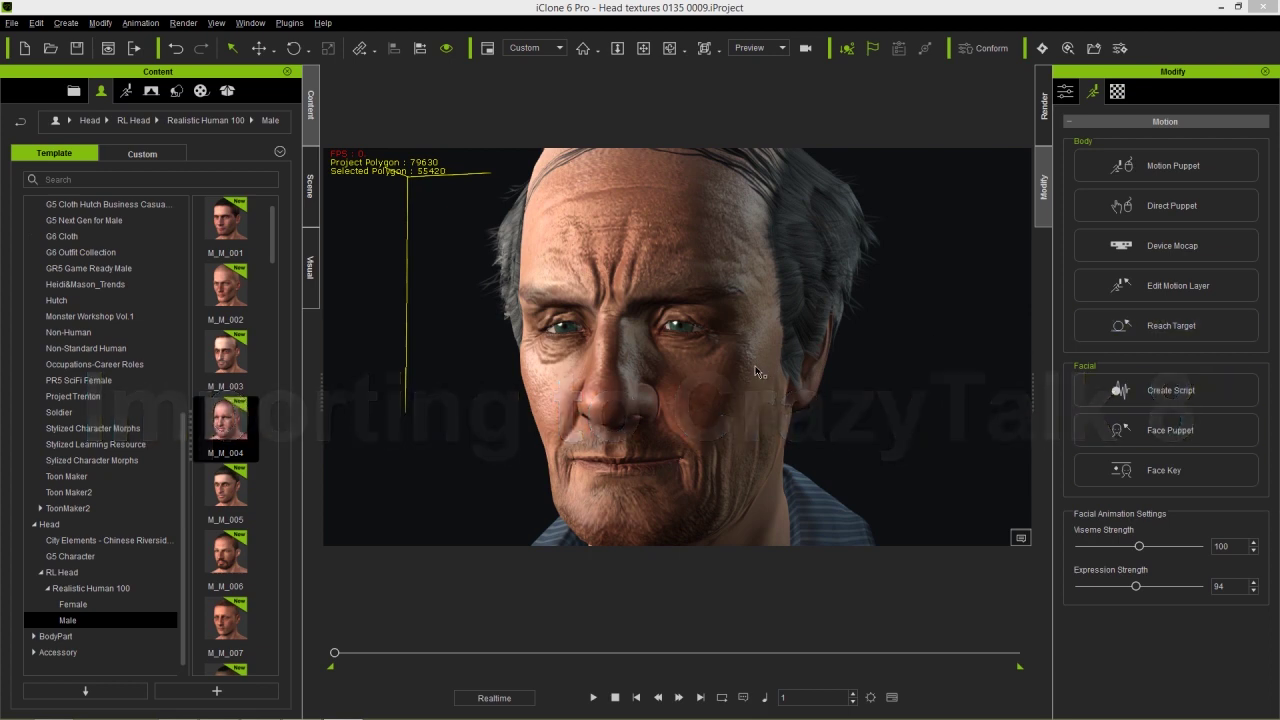
Switch to CrazyTalk 8 and load the Alberto 3D actor
key(alt+Tab)
key(Tab)
key(Tab)
key(Tab)
key(Tab)
key(Tab)
key(Tab)
key(Tab)
key(Tab)
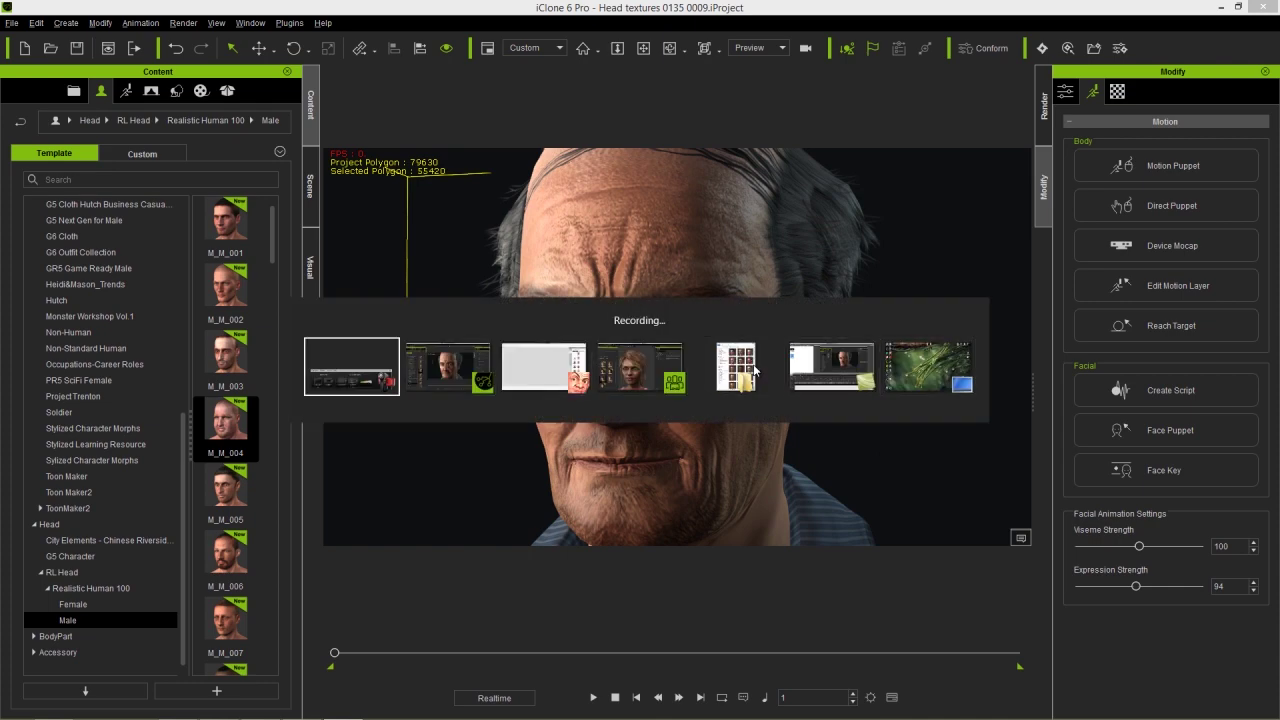
key(alt+Tab)
key(alt+Tab)
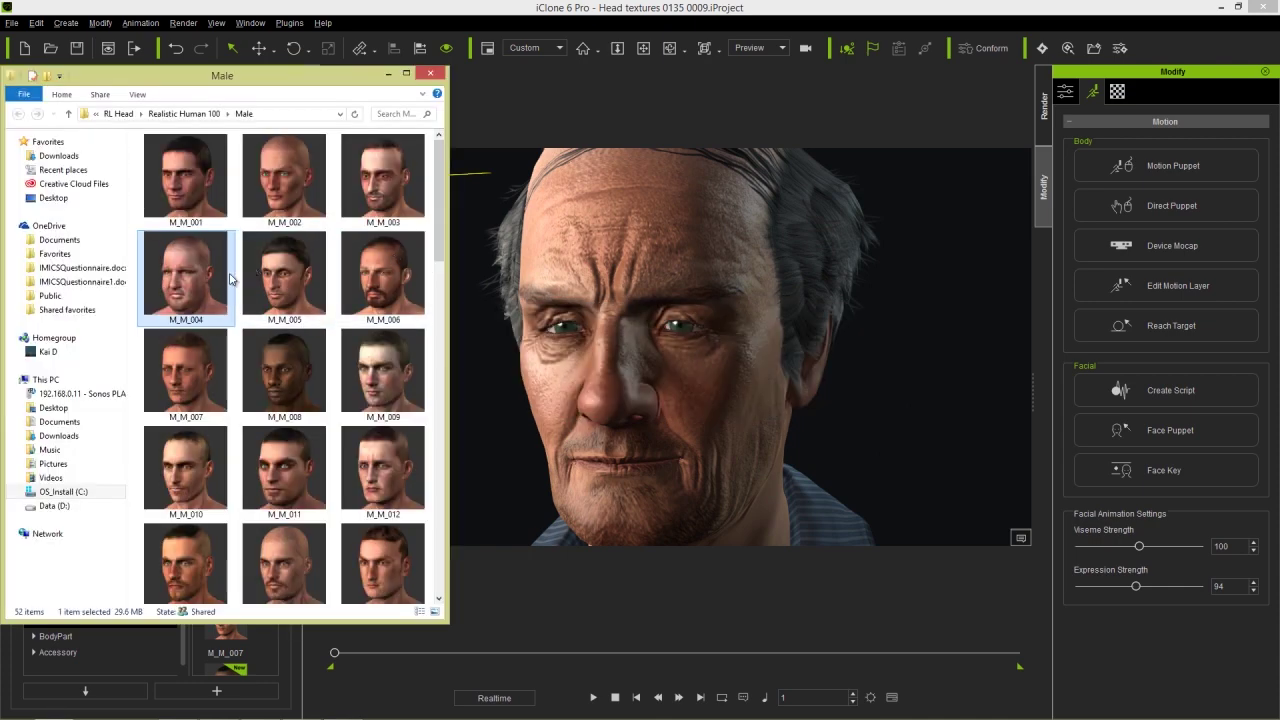
key(alt+Tab)
key(Tab)
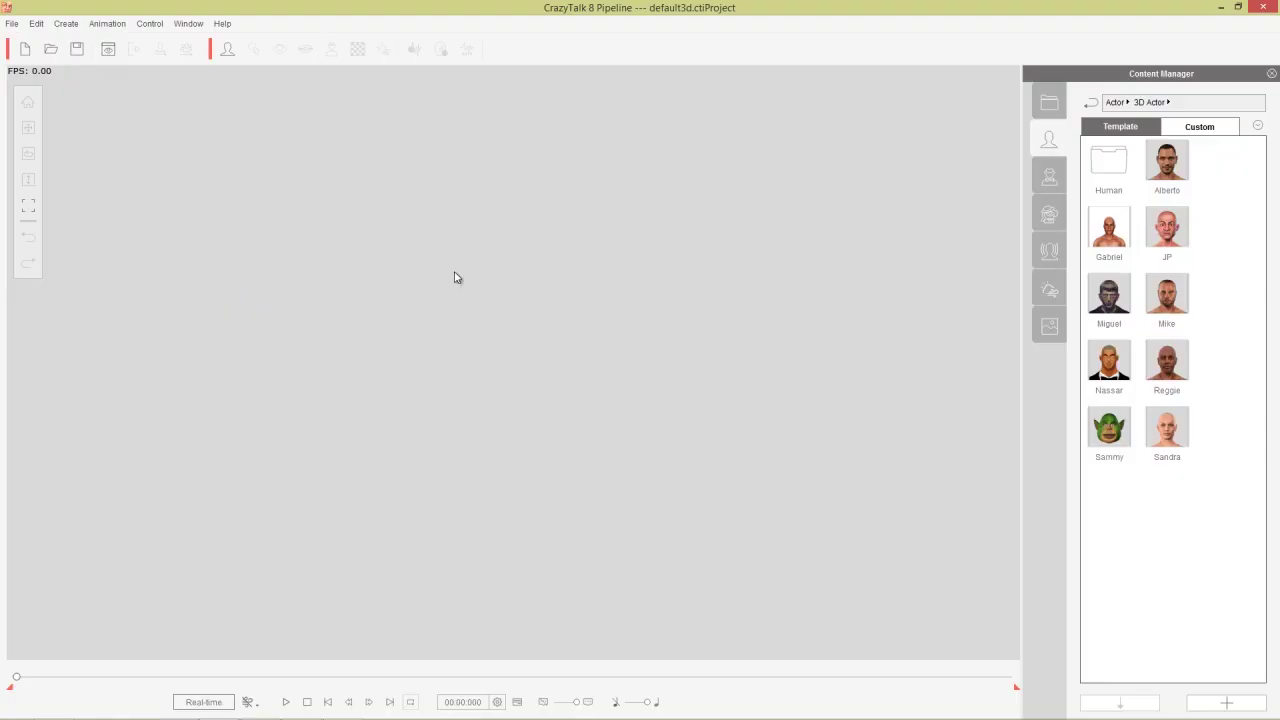
click(1125, 110)
double_click(1167, 165)
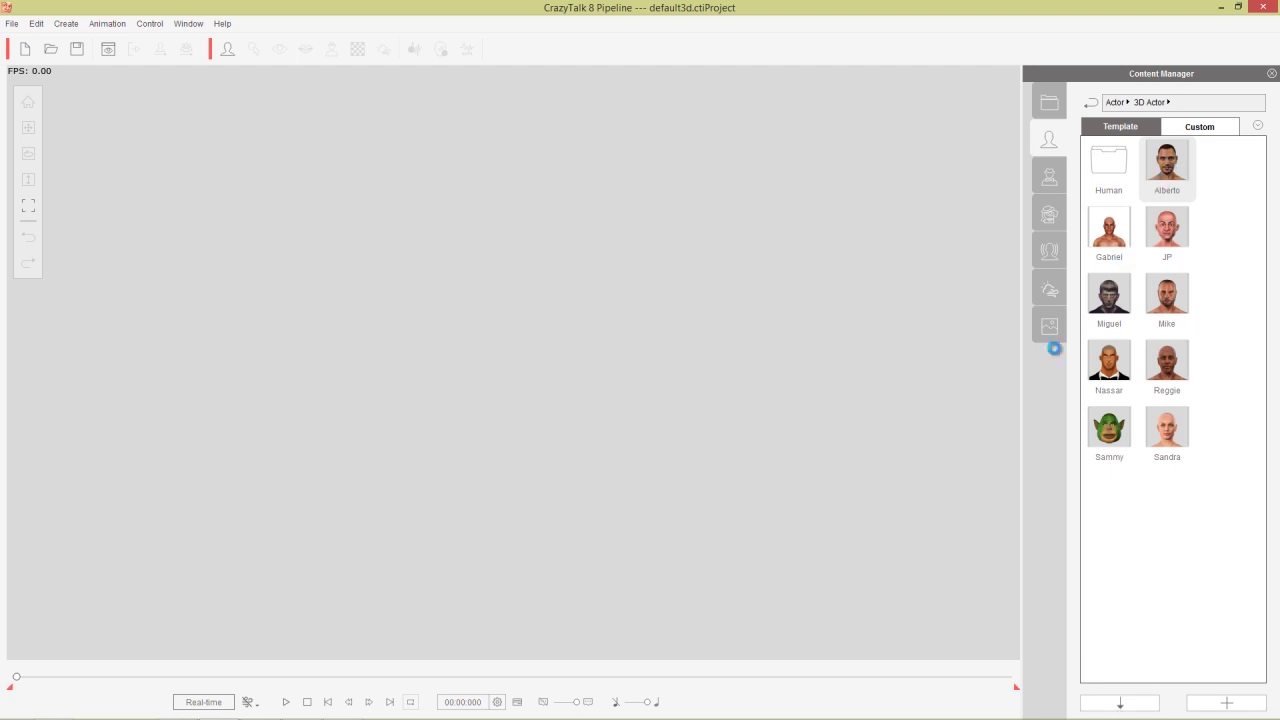
Import the M_M_004 head from the Realistic Human 100 Male folder onto Alberto with its head morph and head-and-body textures
key(alt+Tab)
key(alt+Tab)
key(alt+Tab)
key(alt+Tab)
key(alt+Tab)
key(alt+Tab)
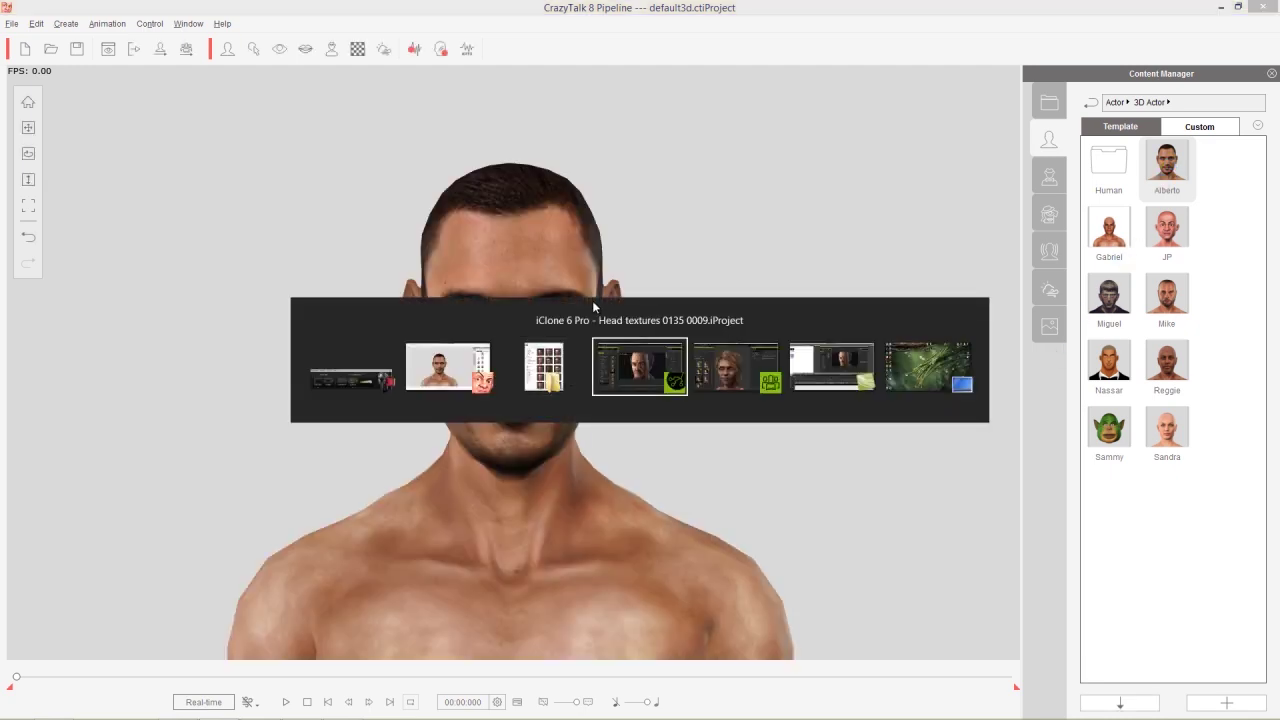
key(alt+Tab)
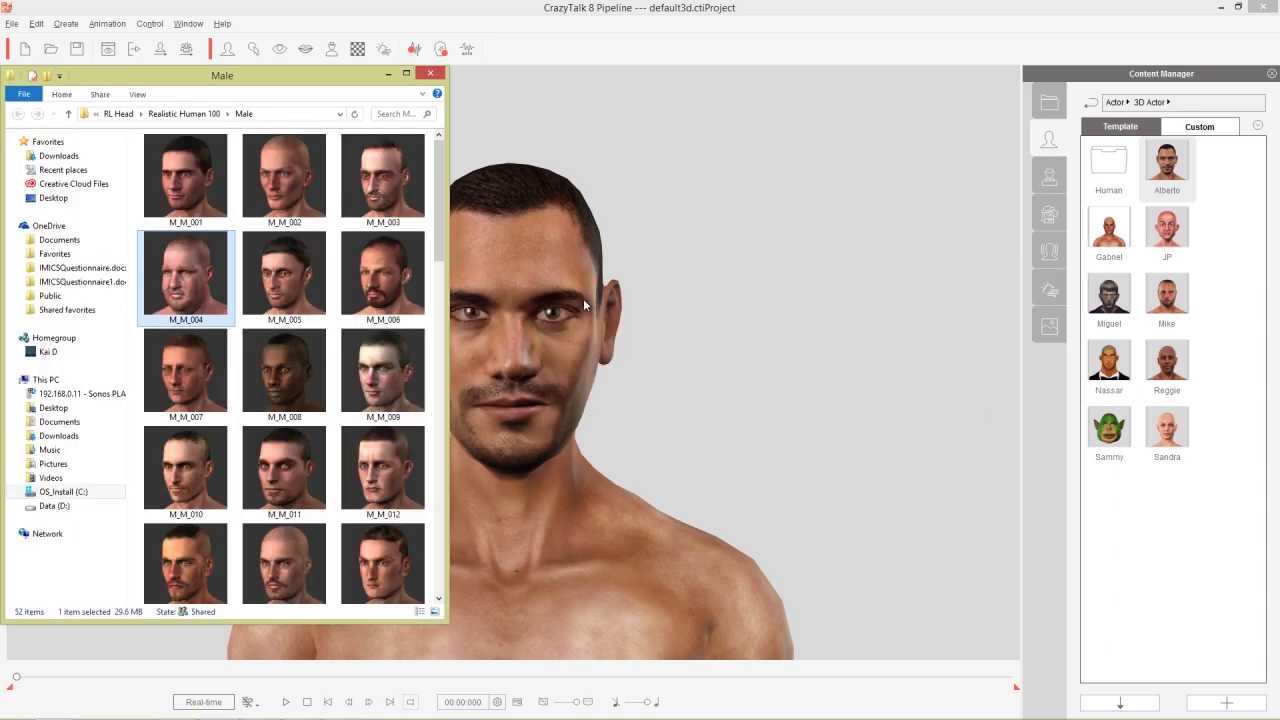
drag(185, 275, 523, 394)
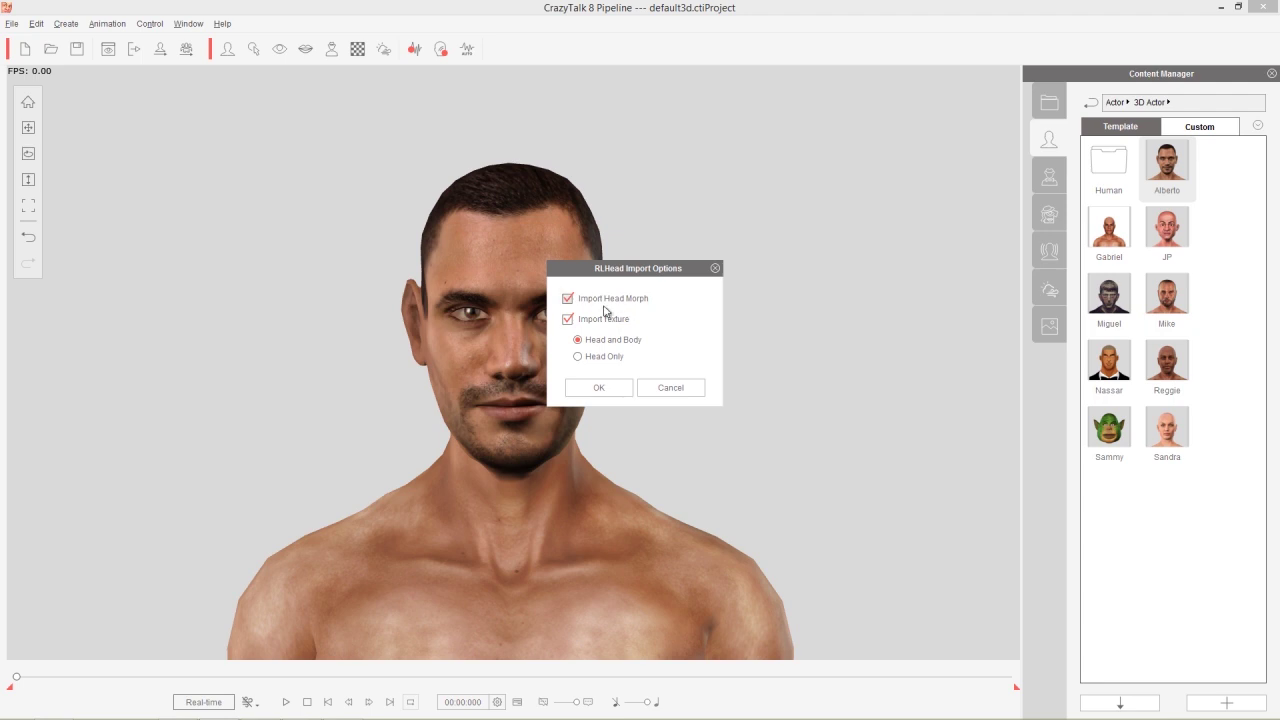
click(609, 387)
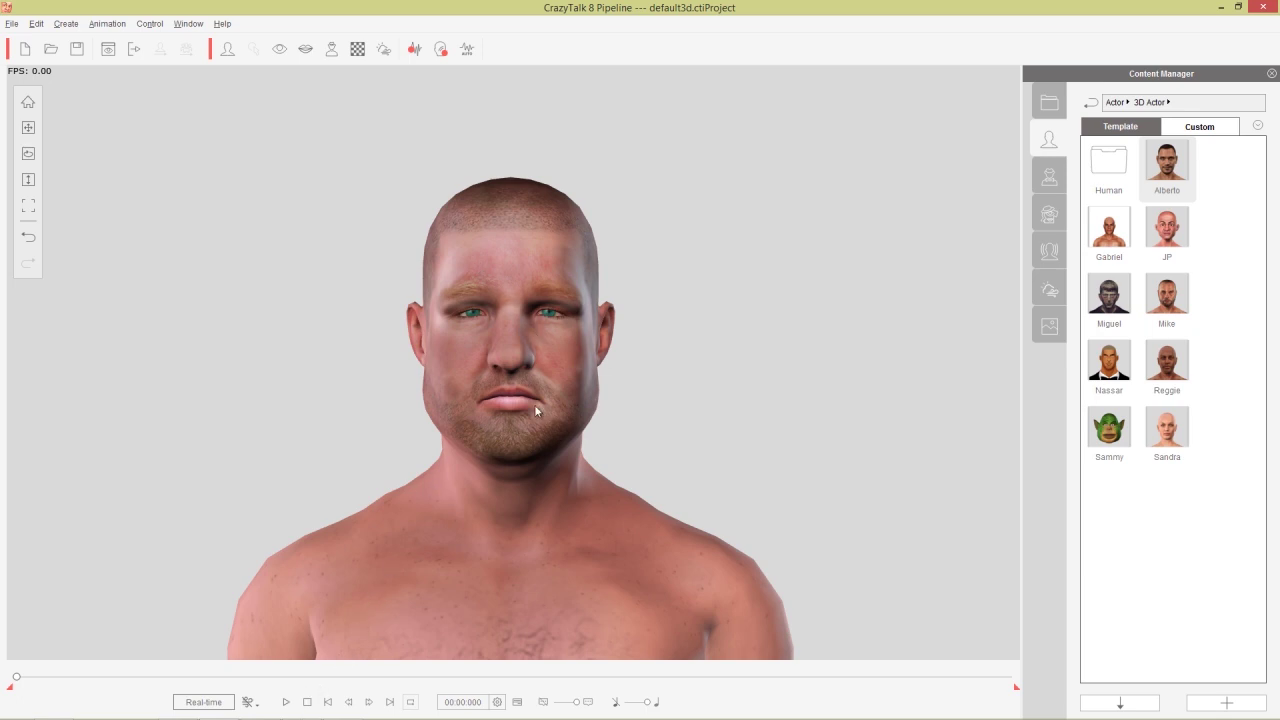
Play the actor's idle animation briefly and stop it back at the start of the timeline
key(space)
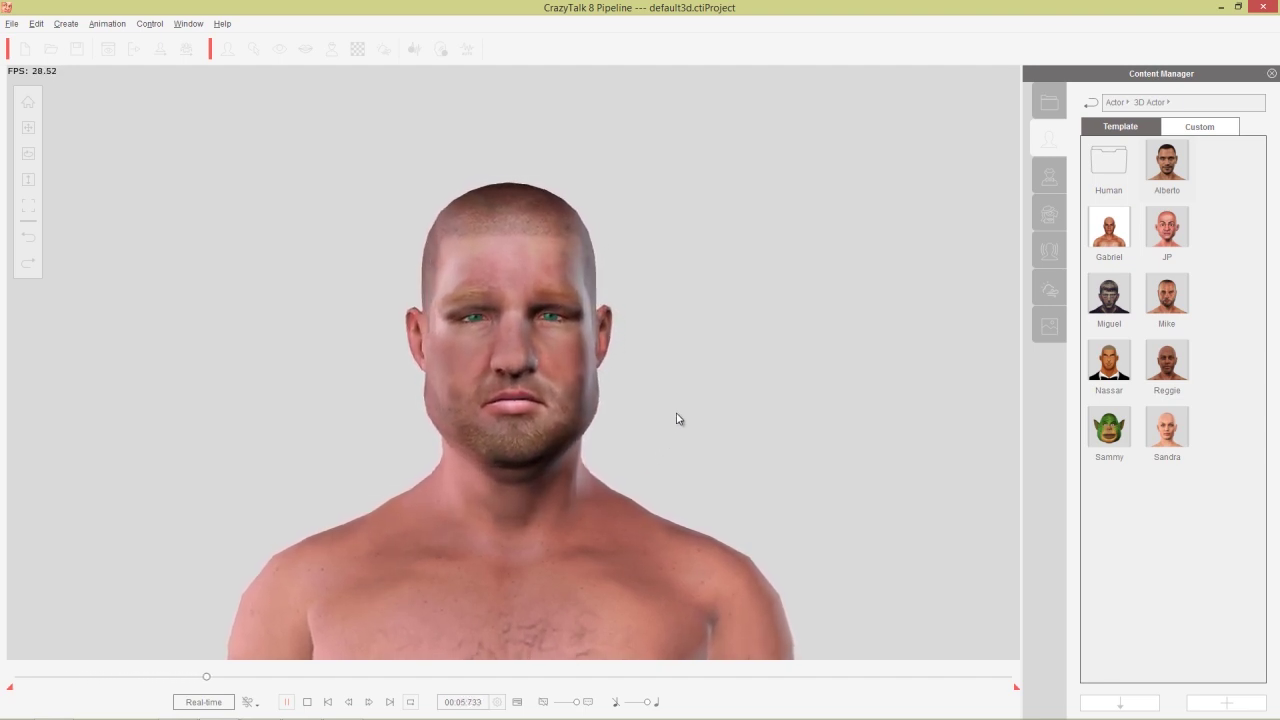
key(space)
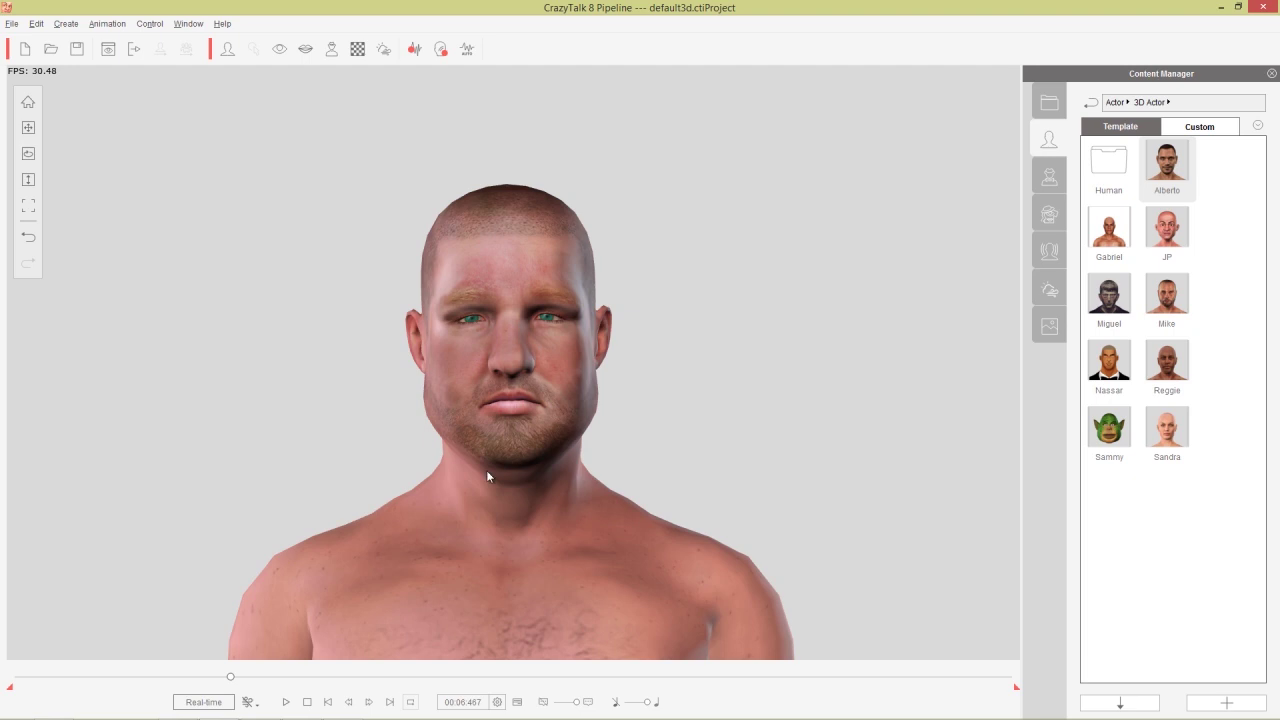
click(308, 702)
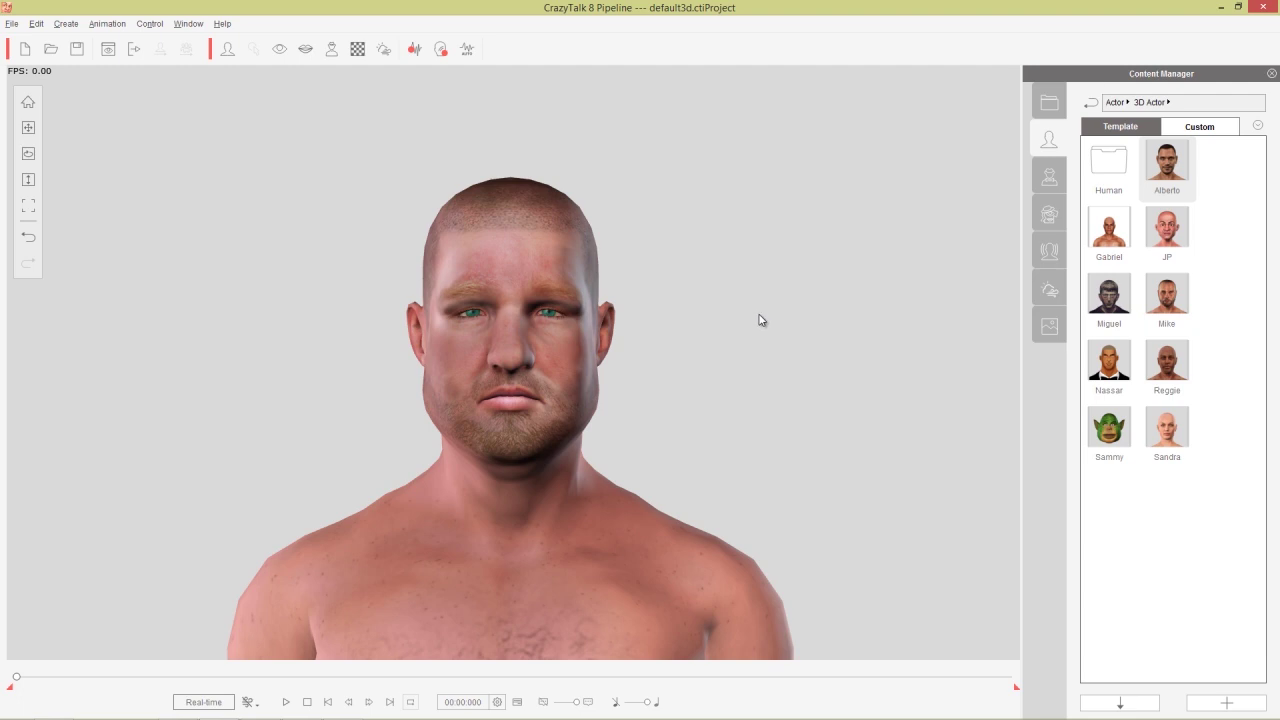
Inspect the actor's Skin_Body and Skin_Head materials in the Texture Settings, then close the settings
click(358, 52)
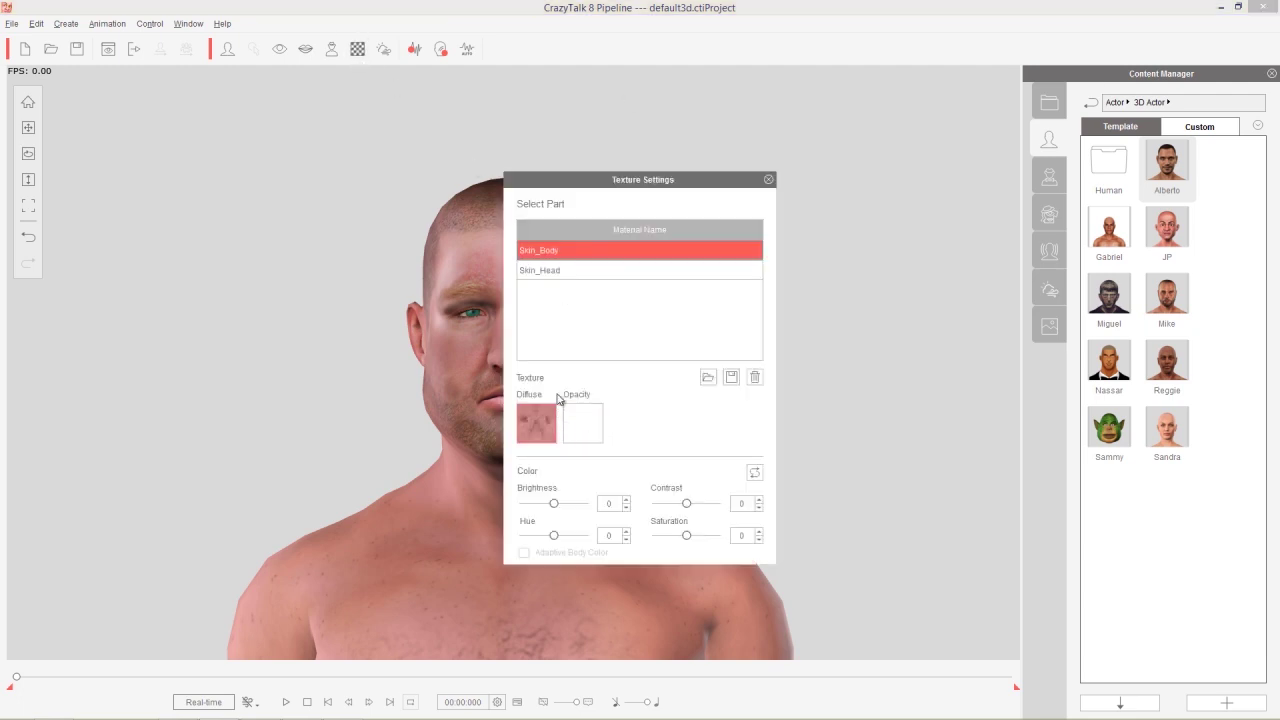
click(563, 271)
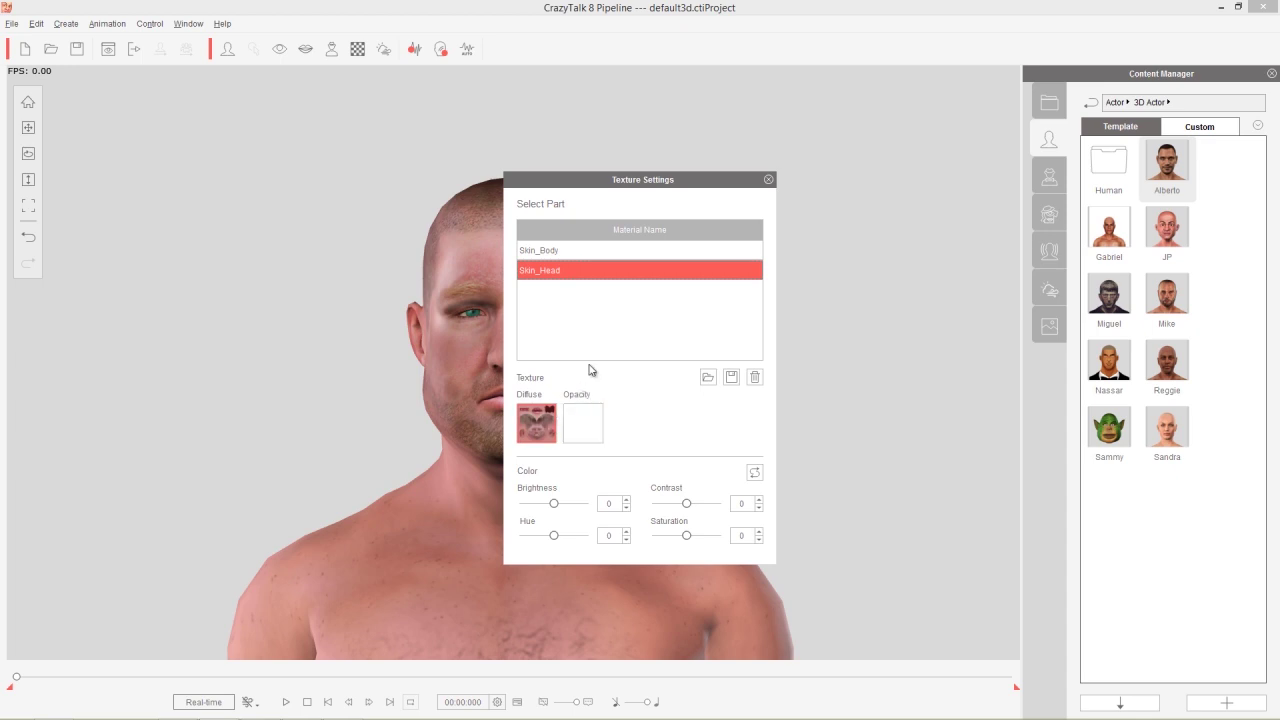
drag(622, 181, 734, 173)
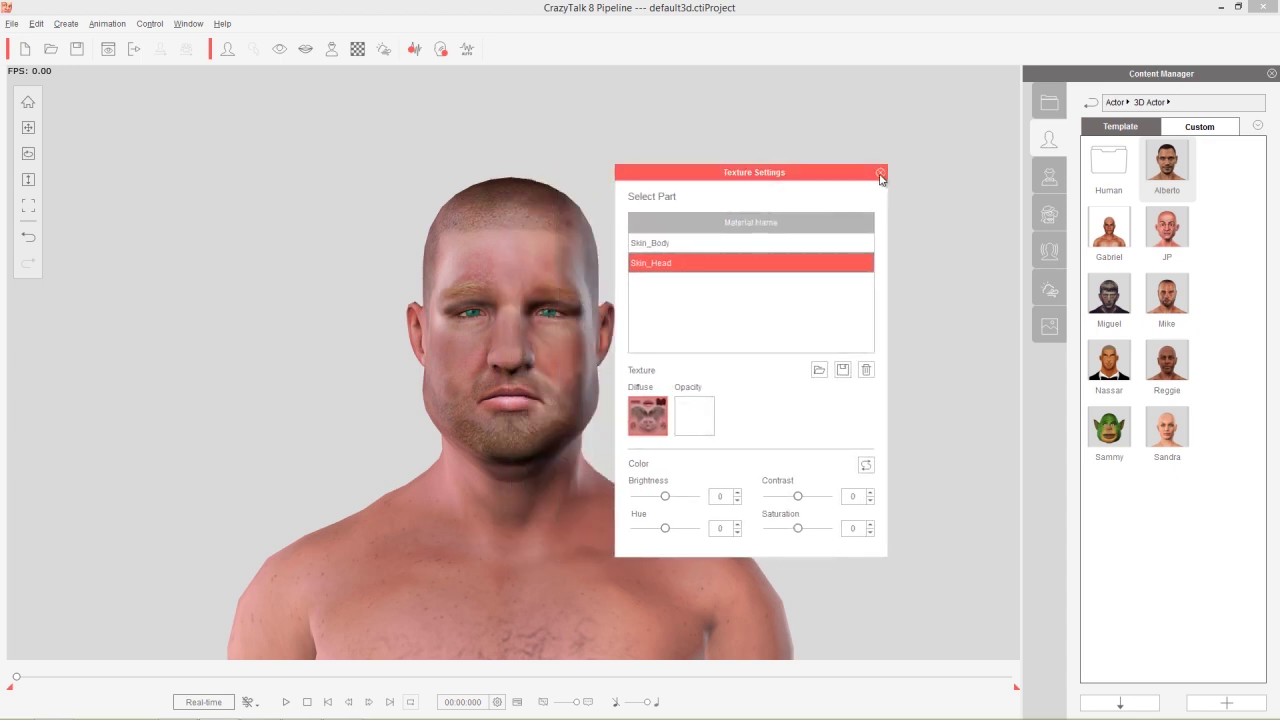
click(880, 172)
Switch to the Realistic Human 100 folder window and open the Female folder to view its heads
key(alt+Tab)
key(alt+Tab)
key(alt+Tab)
key(alt+Tab)
key(alt+Tab)
key(alt+Tab)
key(alt+Tab)
key(alt+Tab)
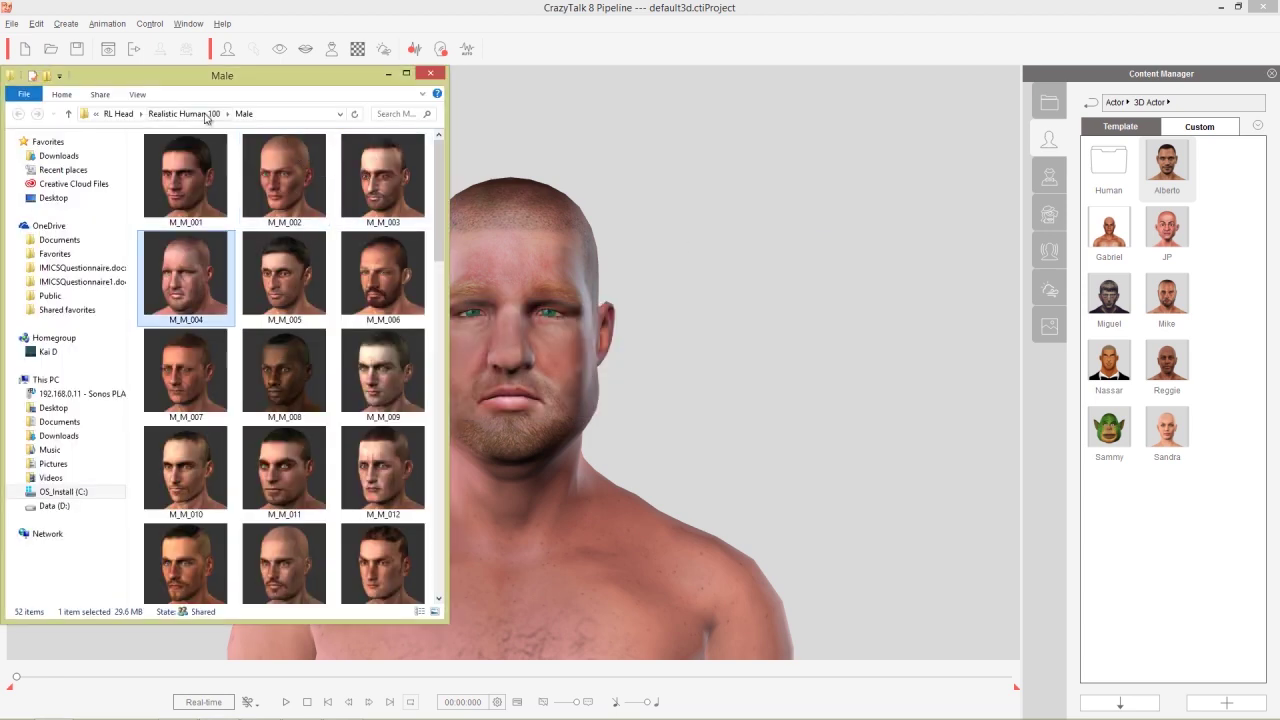
click(195, 114)
double_click(163, 156)
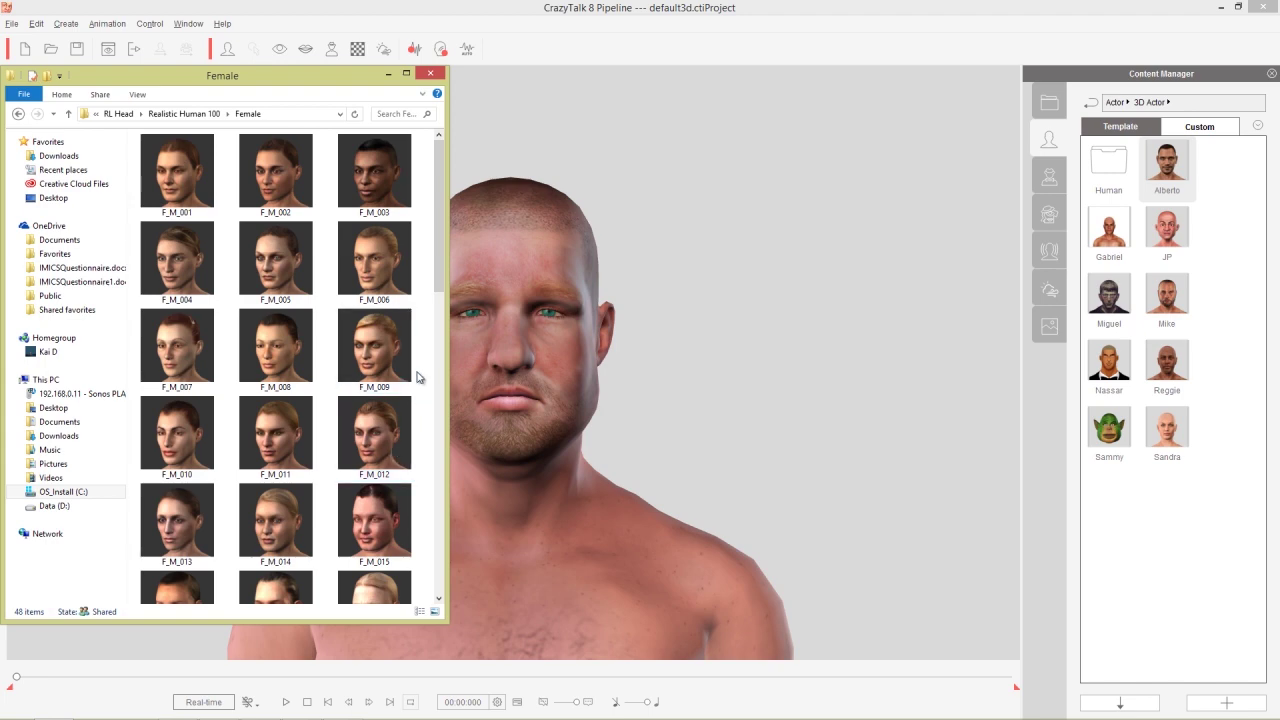
Import the M_M_008 head from the Realistic Human 100 Male folder onto the actor and play its idle animation
click(184, 114)
double_click(170, 170)
drag(289, 390, 536, 422)
click(598, 388)
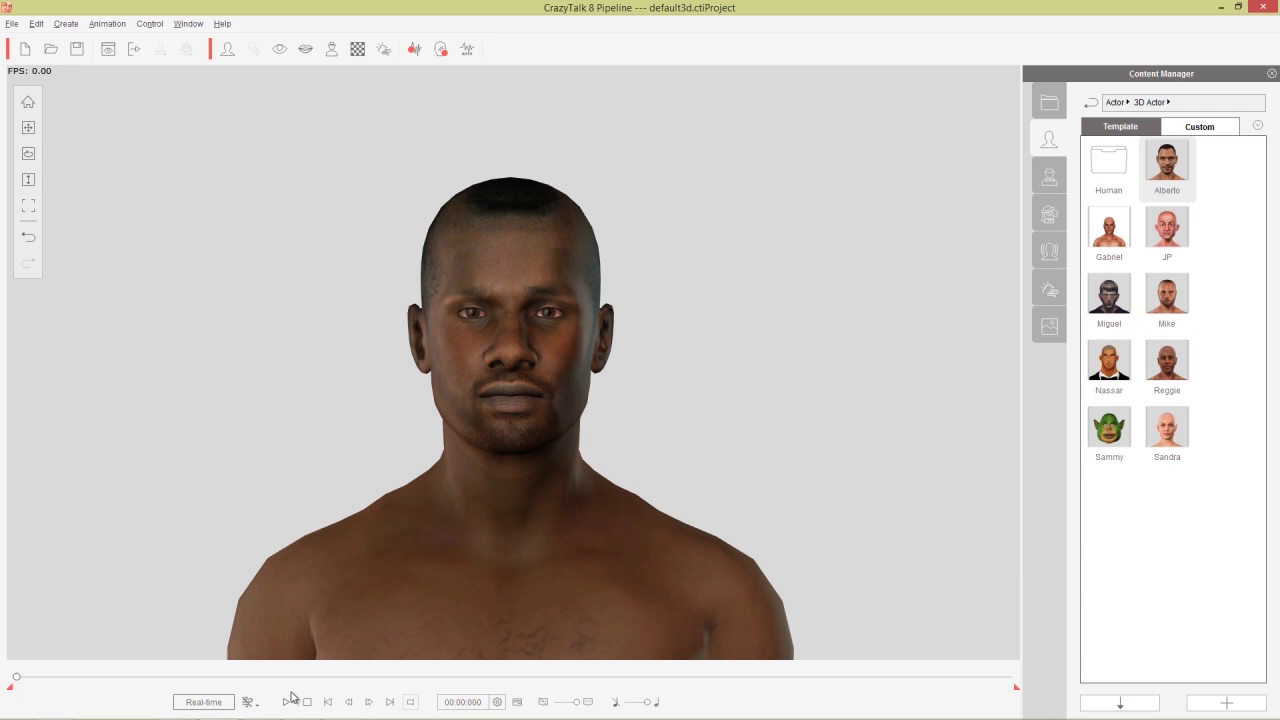
key(space)
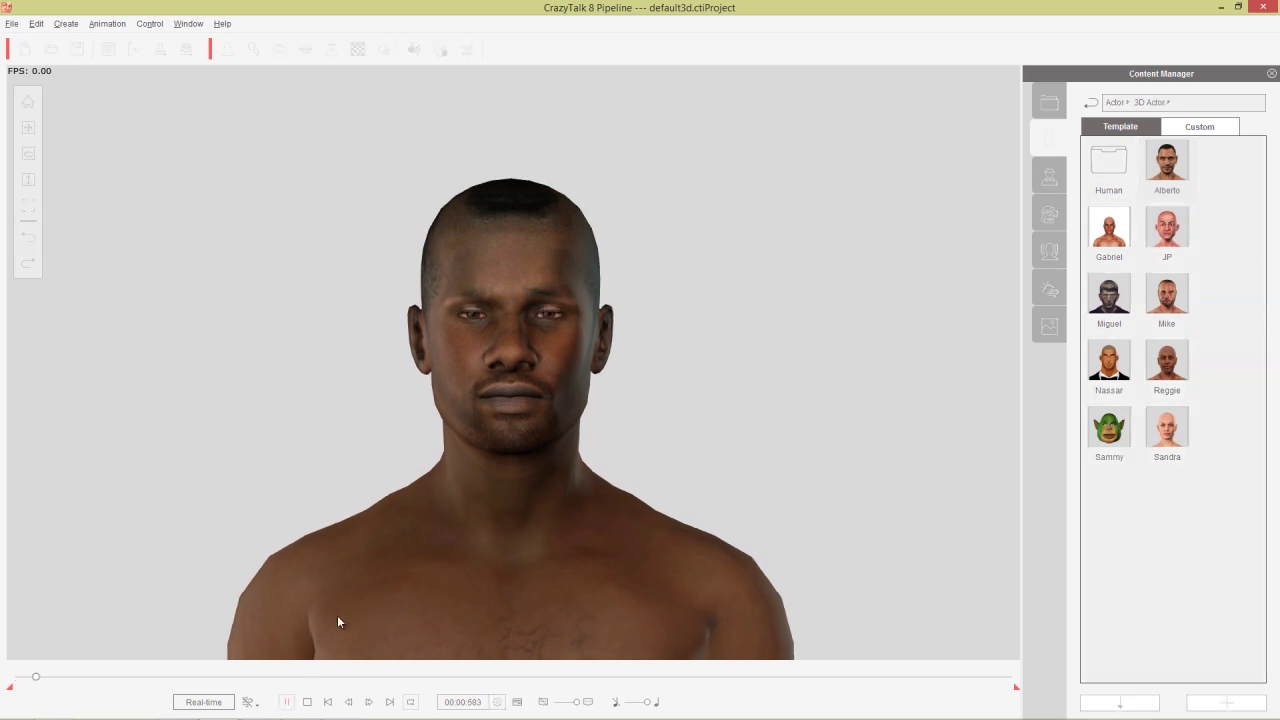